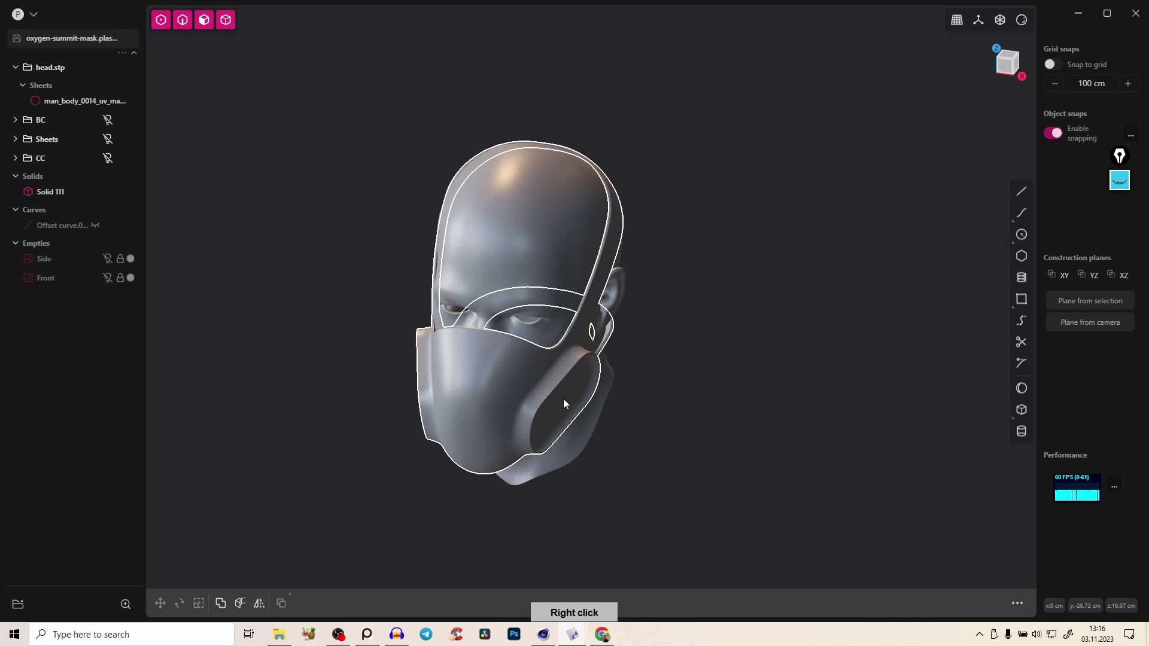
Switch to the browser, look through the gas mask image results and open the Veteran Life respirator photo
click(342, 632)
click(601, 636)
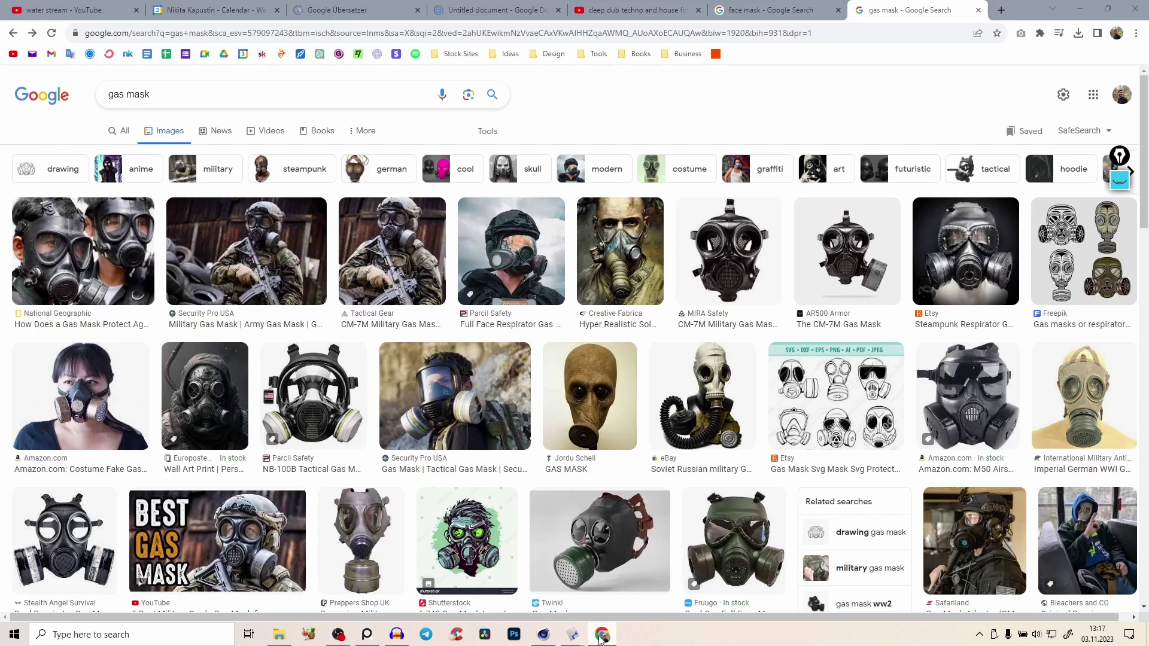
drag(1143, 147, 1127, 247)
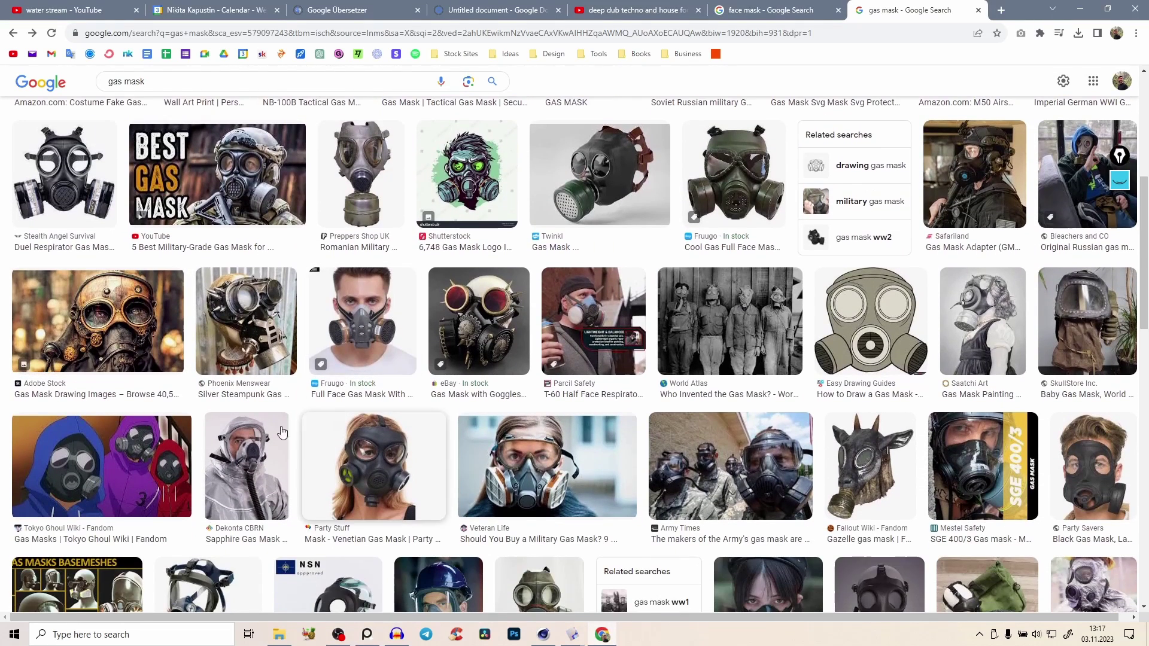
click(524, 489)
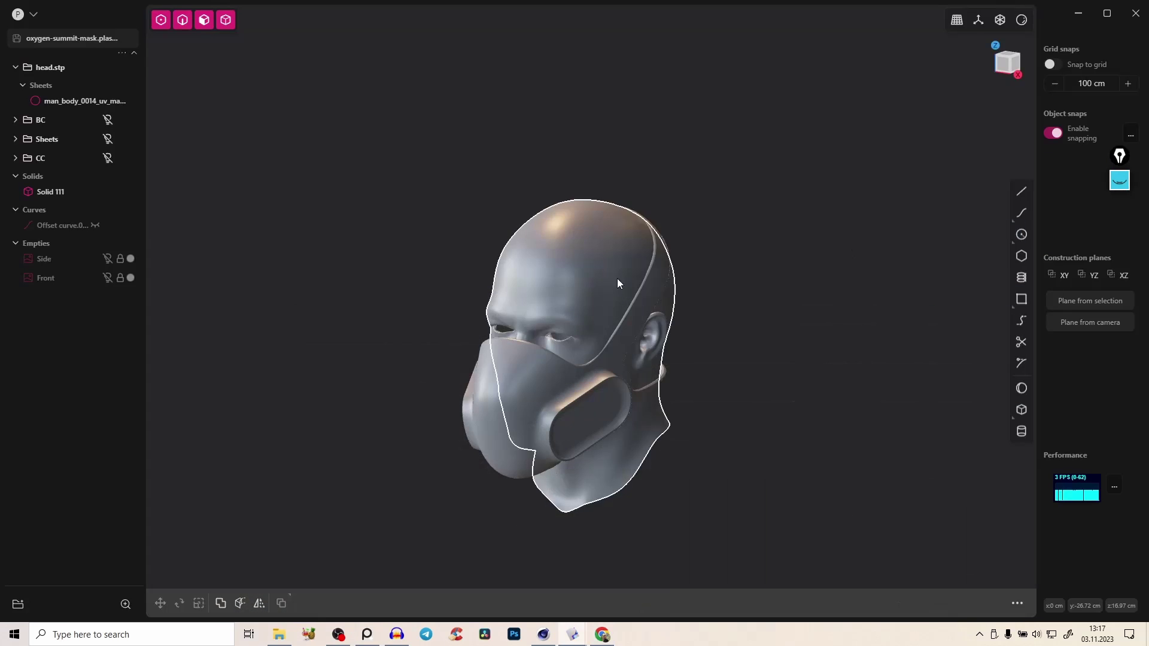
middle_drag(419, 263, 457, 261)
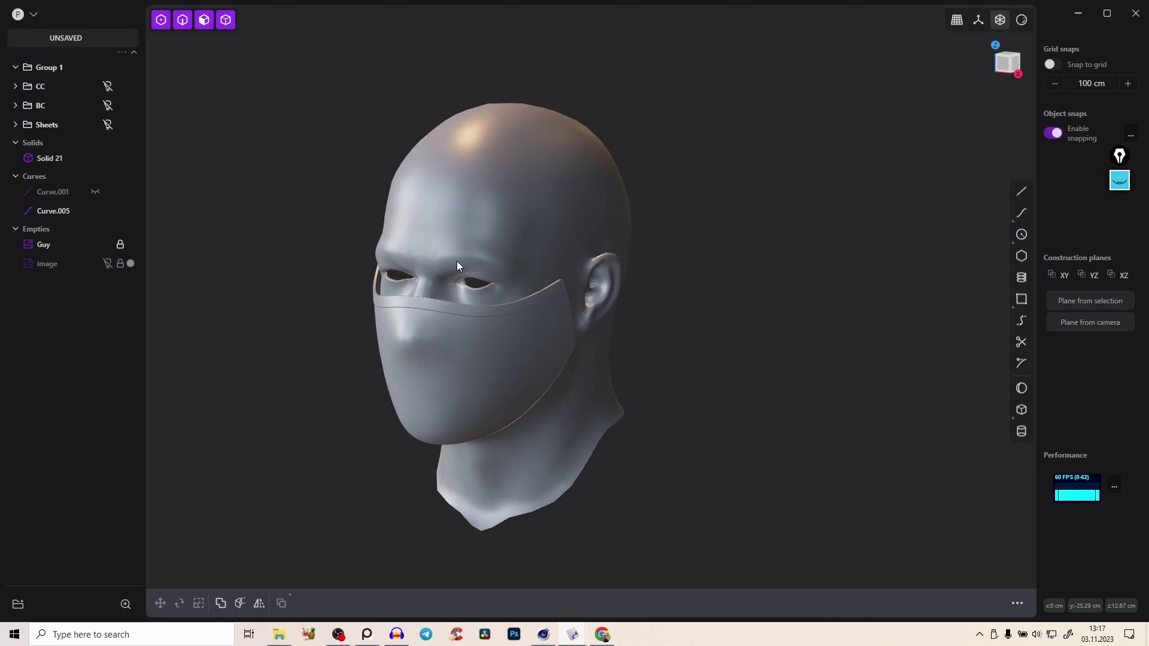
middle_drag(476, 386, 513, 325)
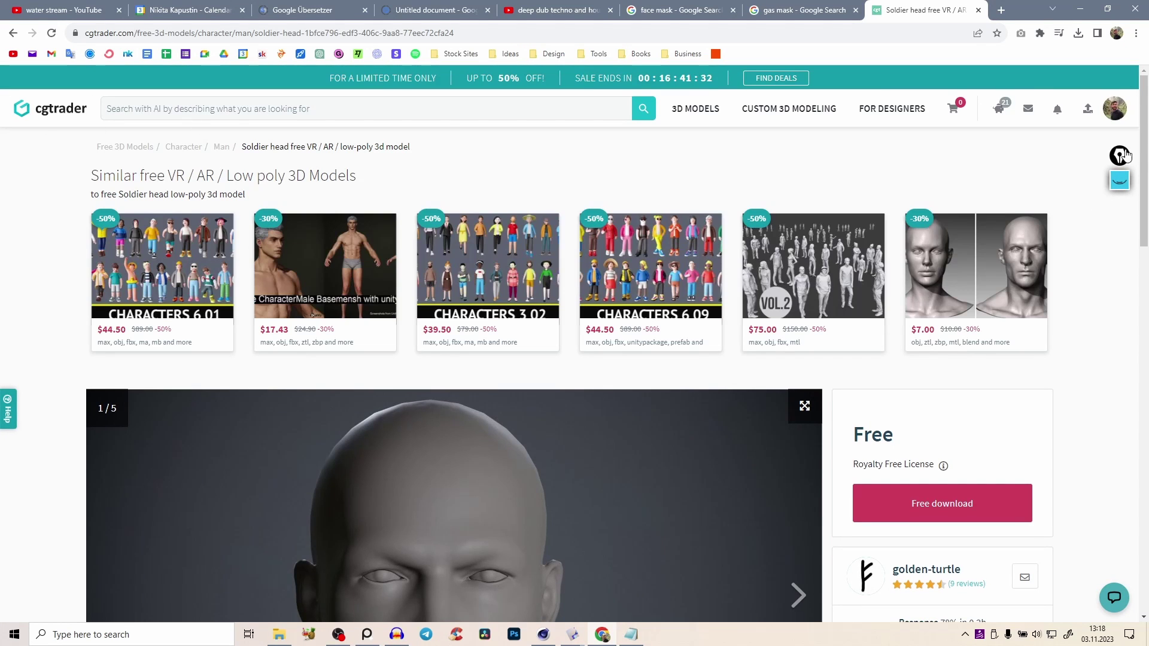
Examine the free Soldier head model page on CGTrader, including its preview, licence and available formats
scroll(1123, 240, down, 5)
scroll(1119, 227, up, 2)
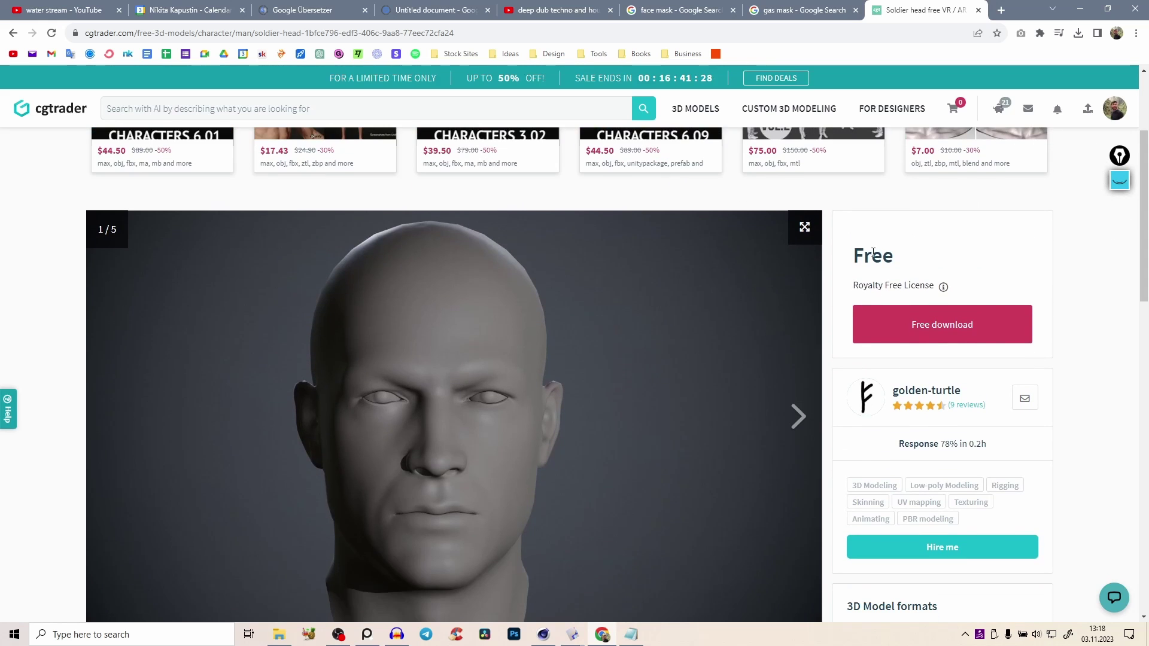
scroll(1023, 307, down, 2)
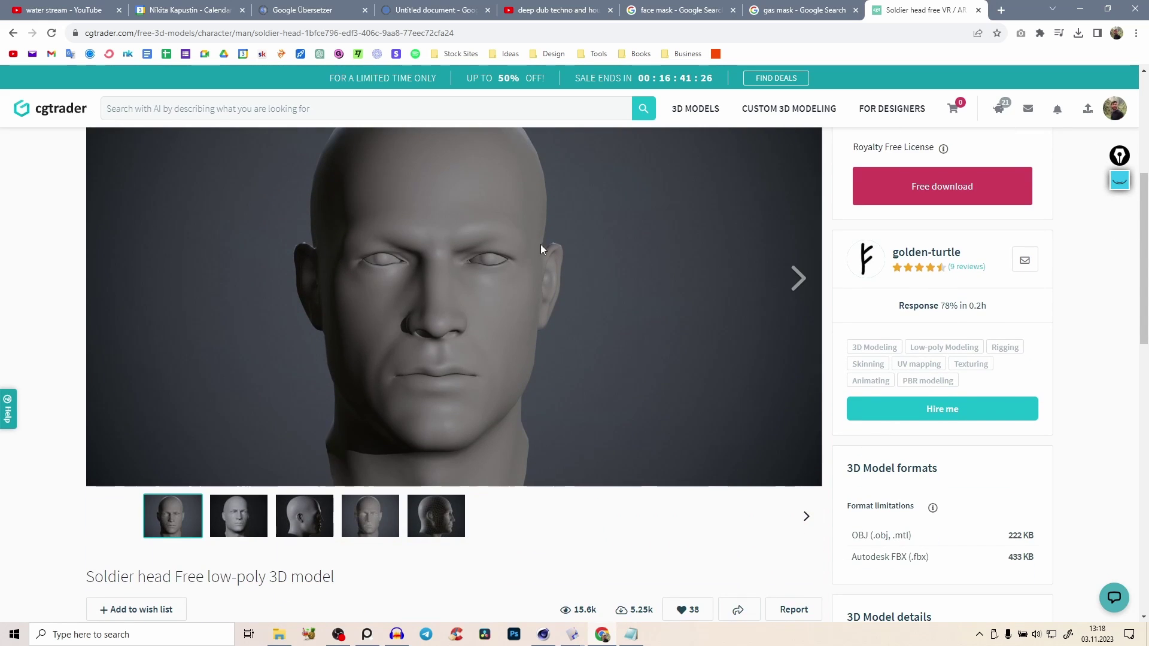
scroll(1081, 281, up, 1)
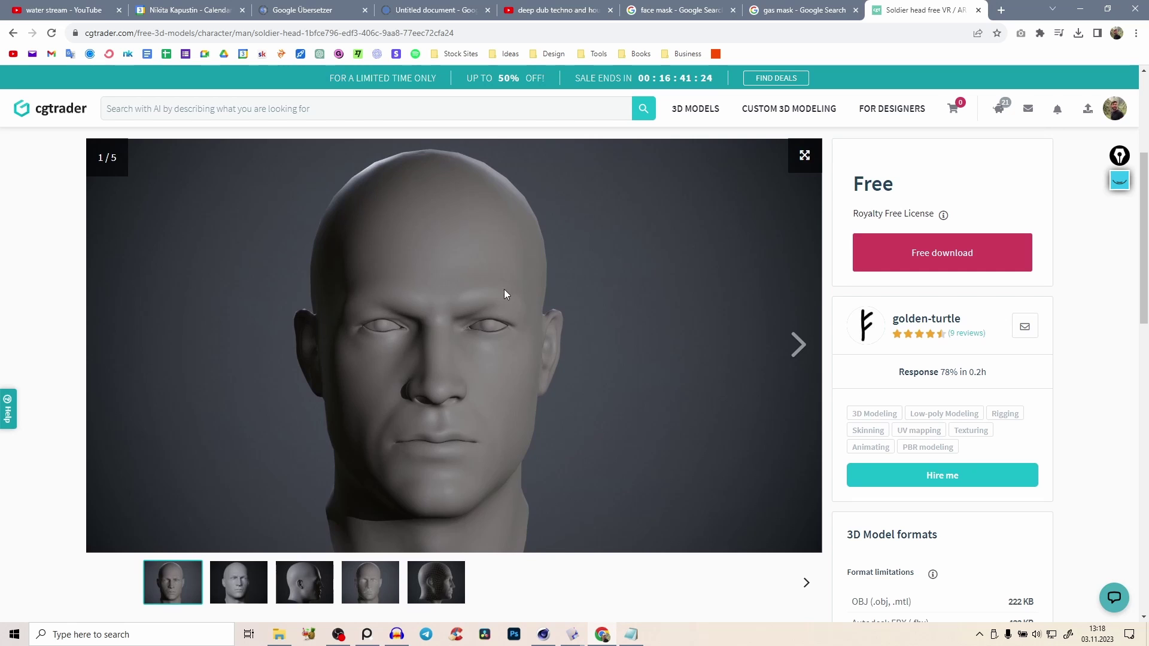
Switch back to Plasticity, import free_head.obj and move the imported head towards the world origin
click(1080, 11)
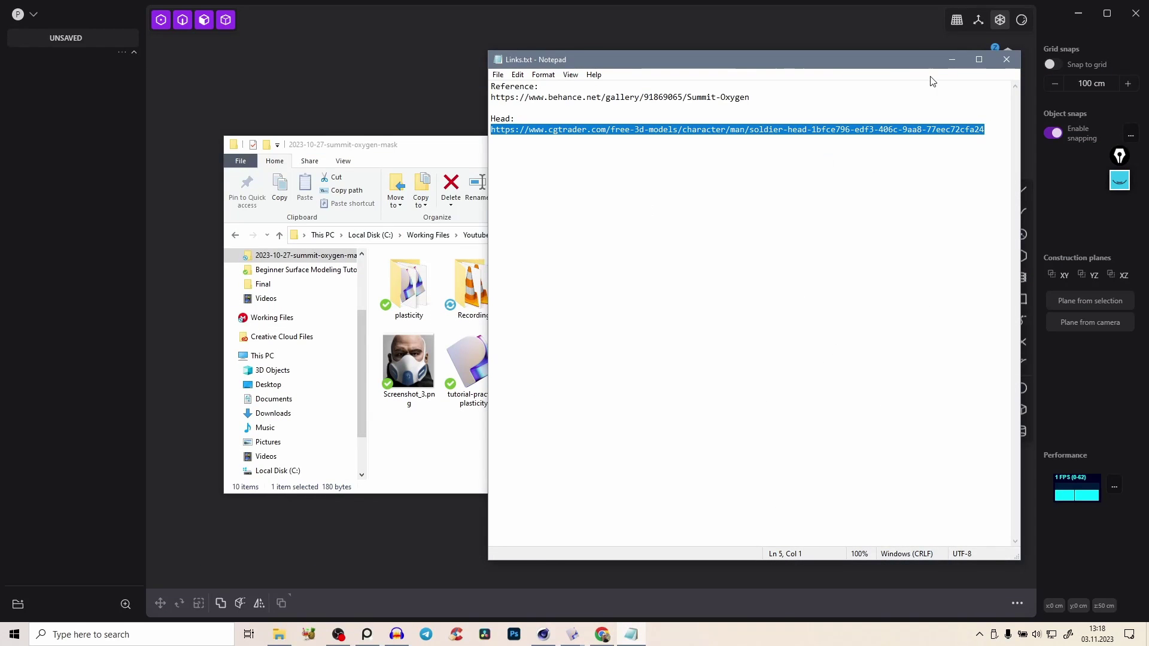
click(951, 59)
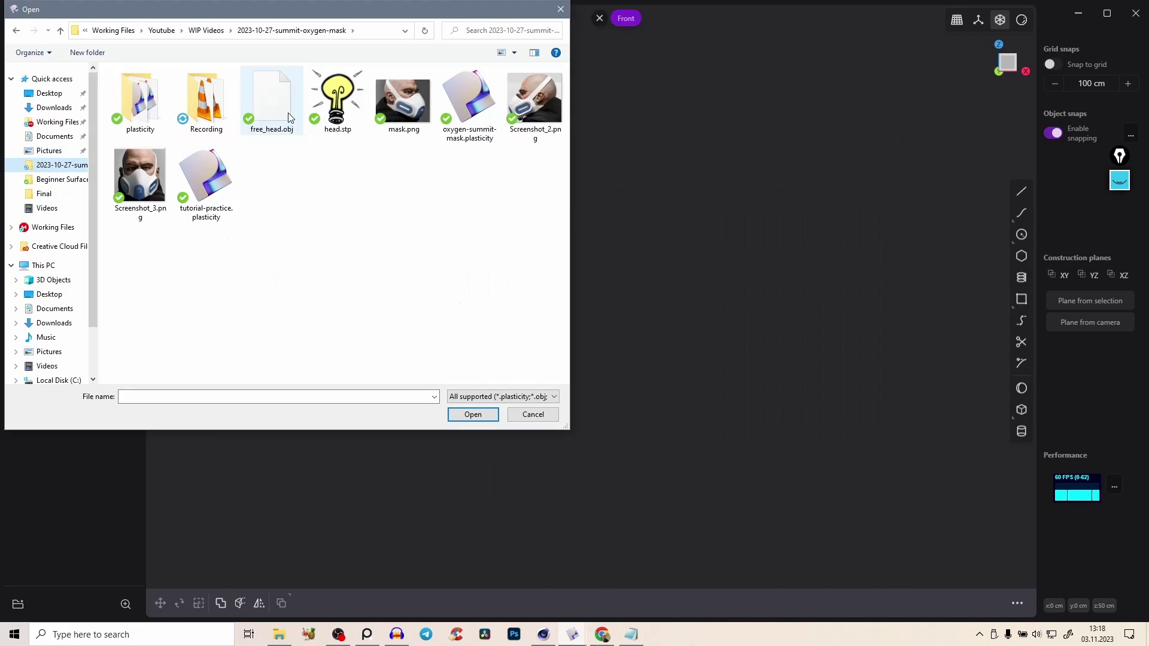
key(Return)
right_click(625, 279)
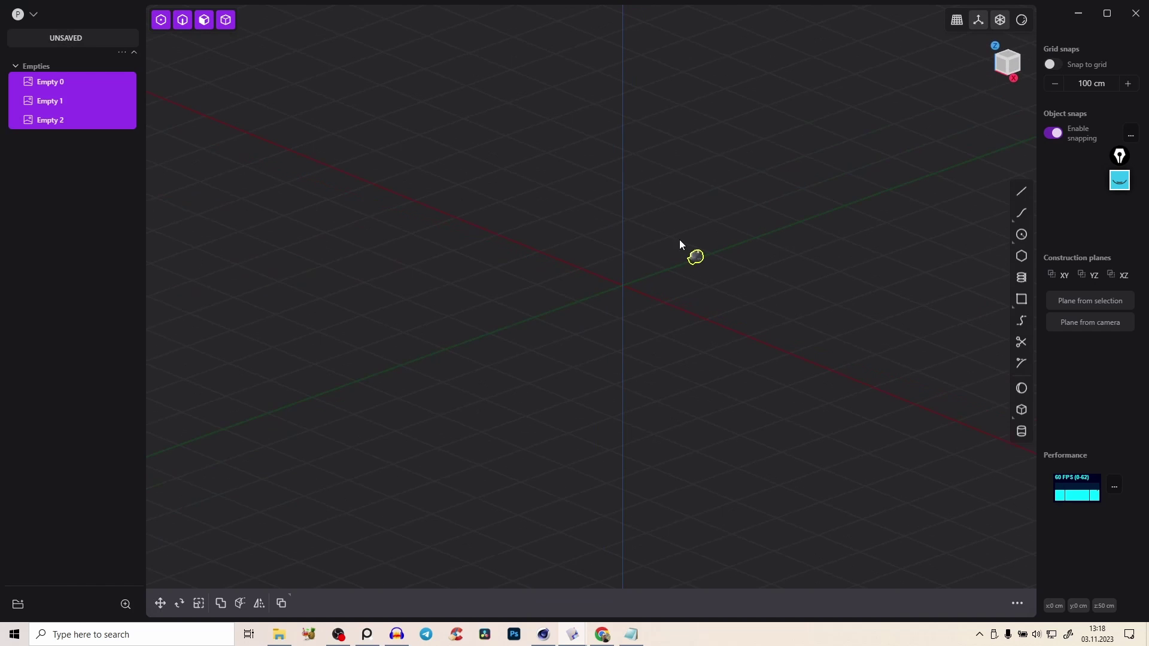
middle_drag(704, 250, 573, 315)
right_drag(572, 317, 517, 297)
key(g)
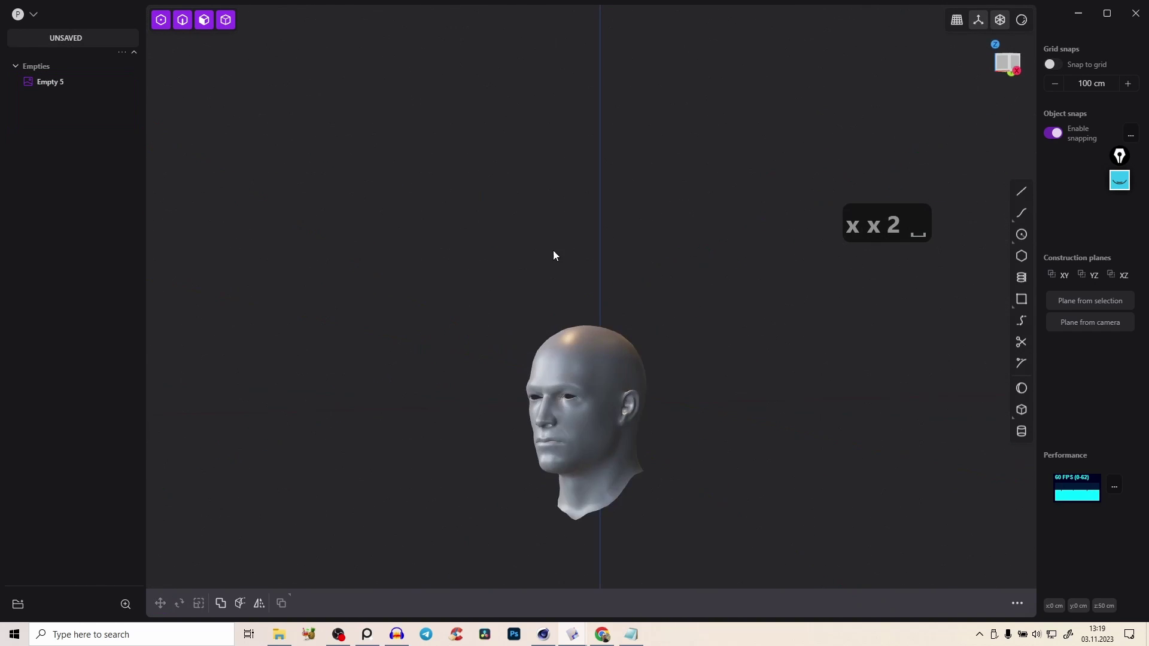
Examine the imported head from the front, three-quarter and side directions, finishing in the Right orthographic view
middle_drag(553, 251, 528, 314)
right_drag(528, 310, 623, 184)
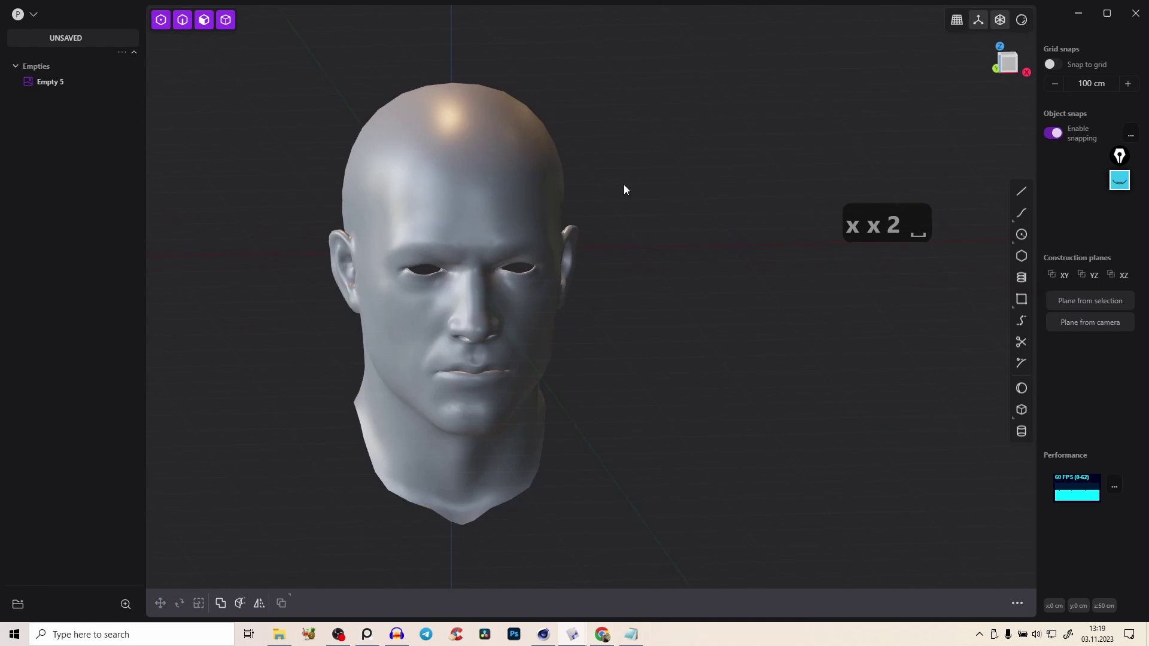
click(1006, 64)
scroll(416, 260, down, 3)
middle_drag(464, 280, 538, 274)
scroll(500, 276, up, 4)
right_drag(548, 187, 525, 187)
middle_drag(581, 229, 558, 316)
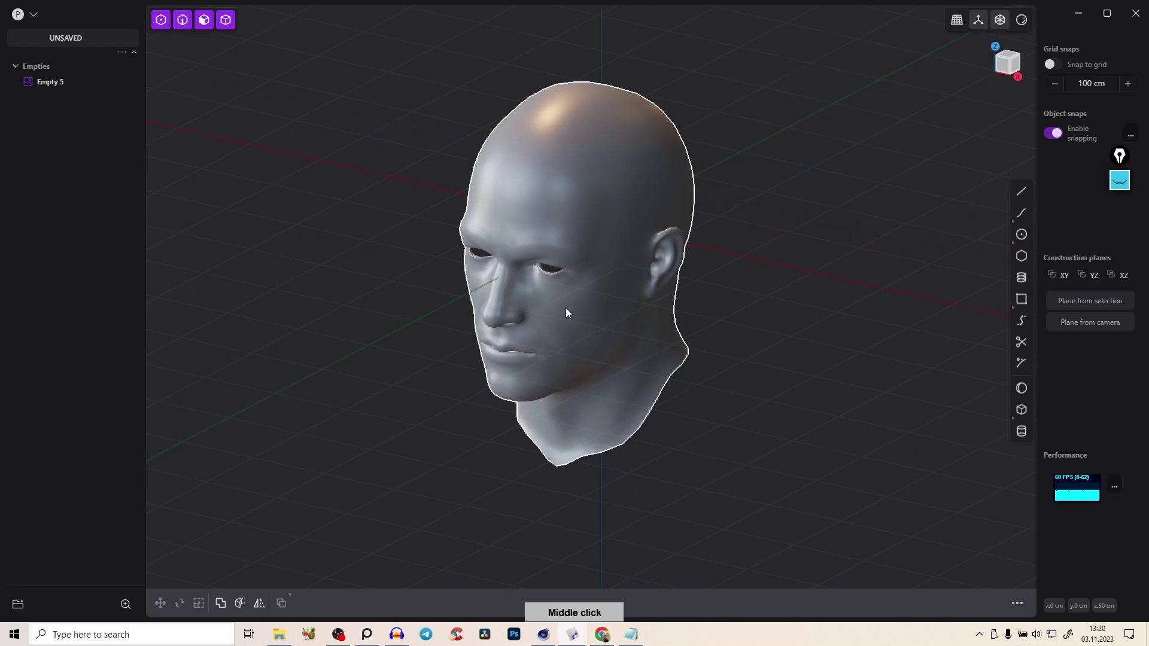
right_drag(562, 290, 494, 231)
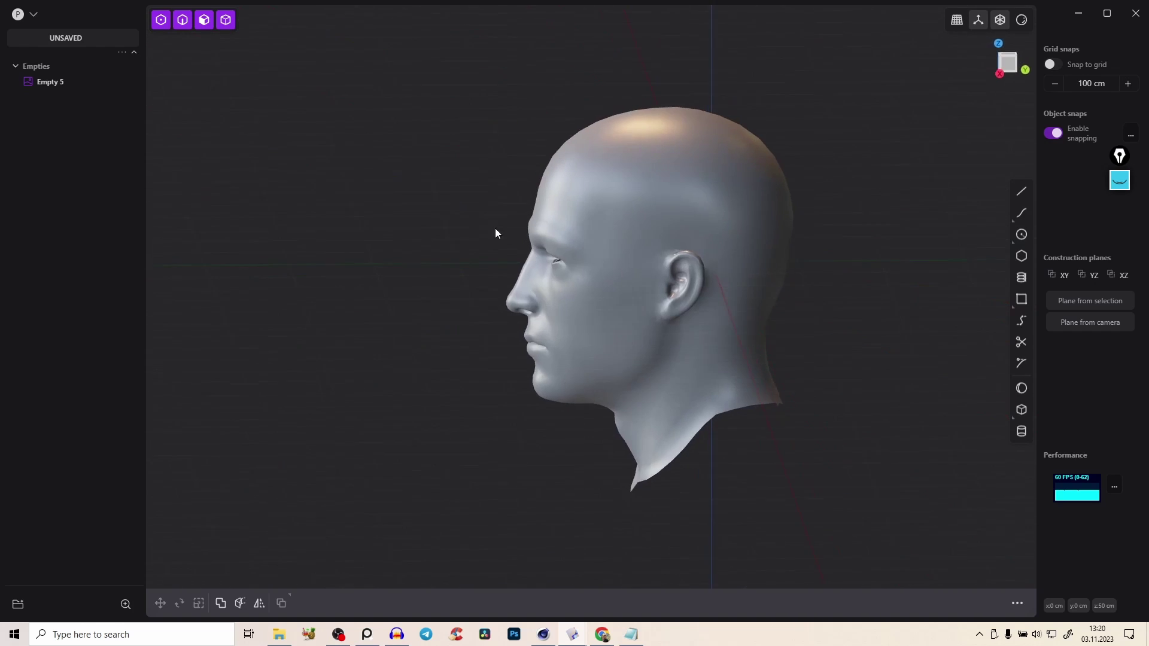
click(1007, 62)
Switch to the browser, close the current tab and examine the Etsy black cotton mask among the face mask image results
click(34, 15)
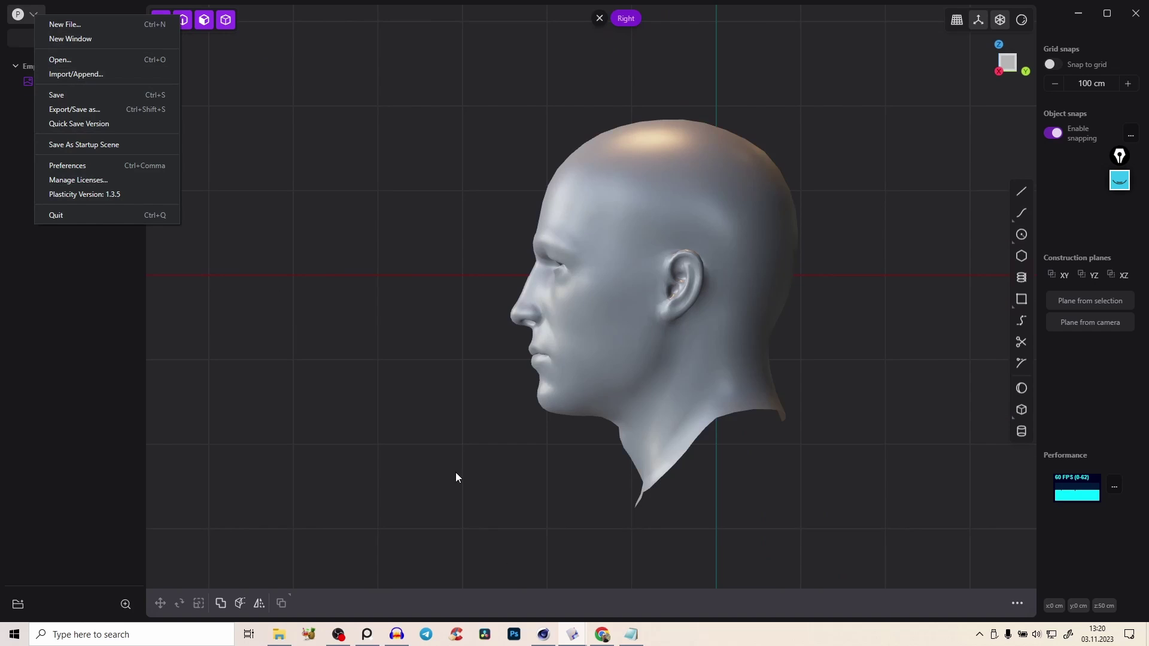
click(601, 633)
key(ctrl+w)
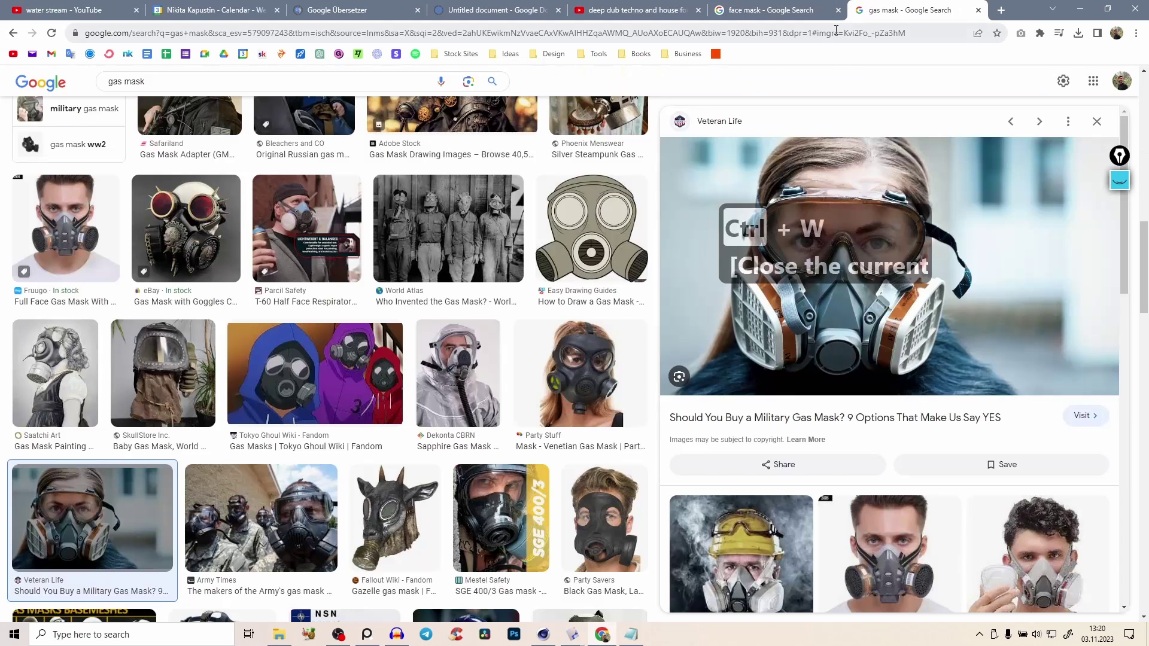
click(762, 12)
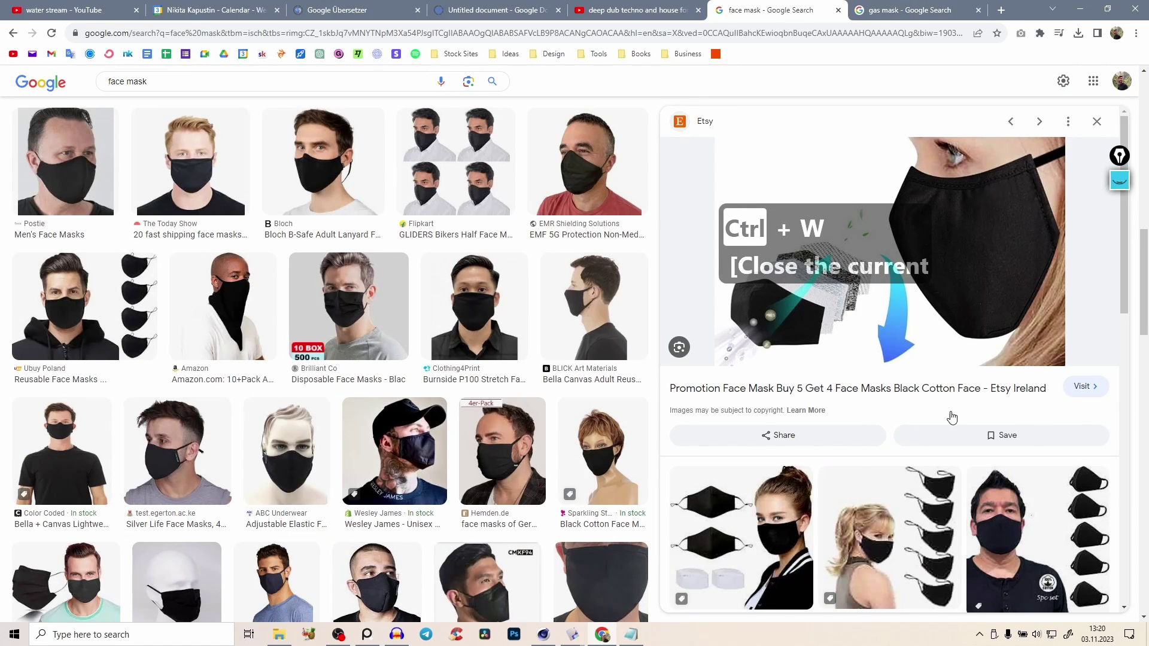
scroll(1122, 265, down, 5)
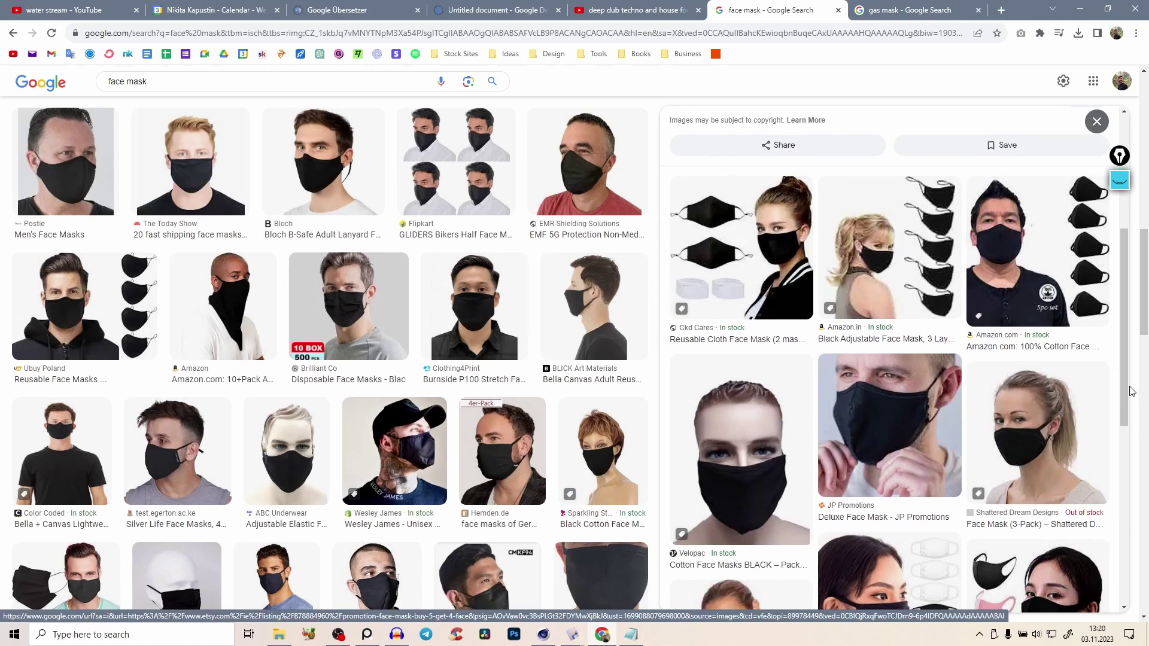
scroll(1129, 300, up, 3)
scroll(1130, 300, up, 2)
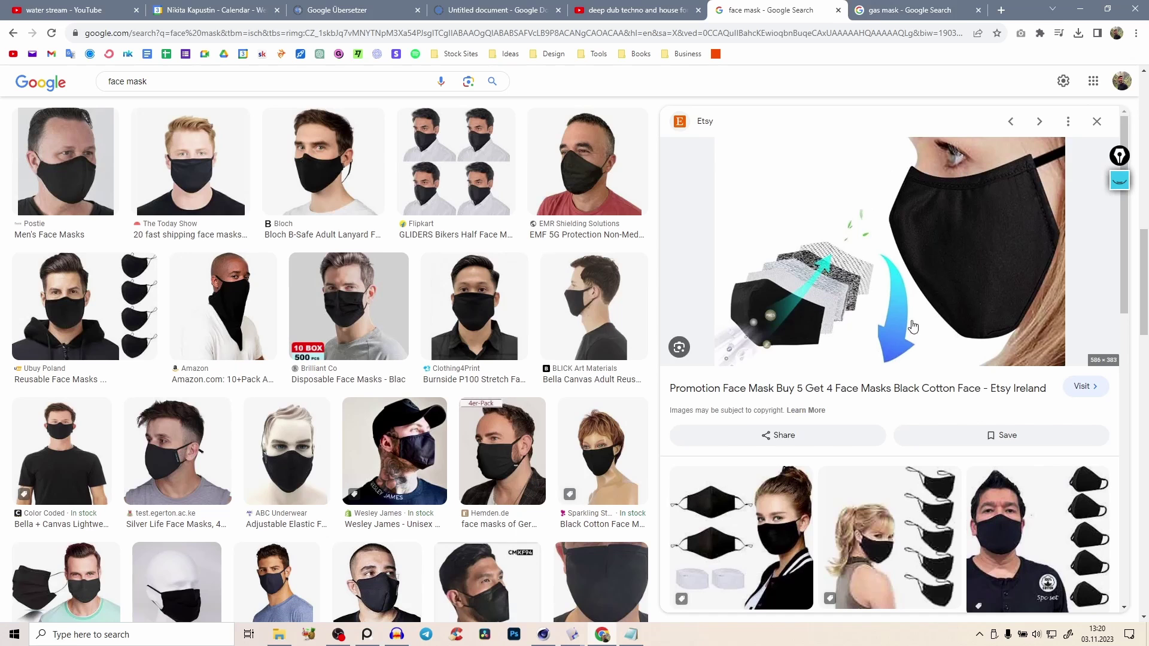
click(1075, 8)
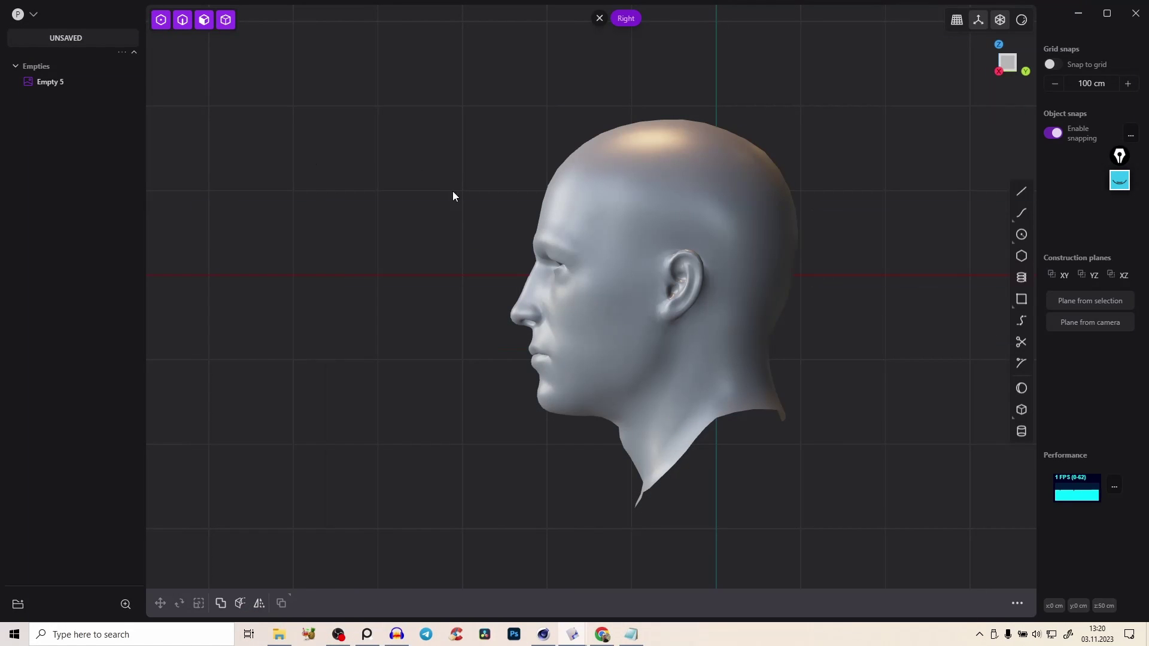
Import the face mask reference picture into the scene while in the Right view
click(22, 17)
click(57, 84)
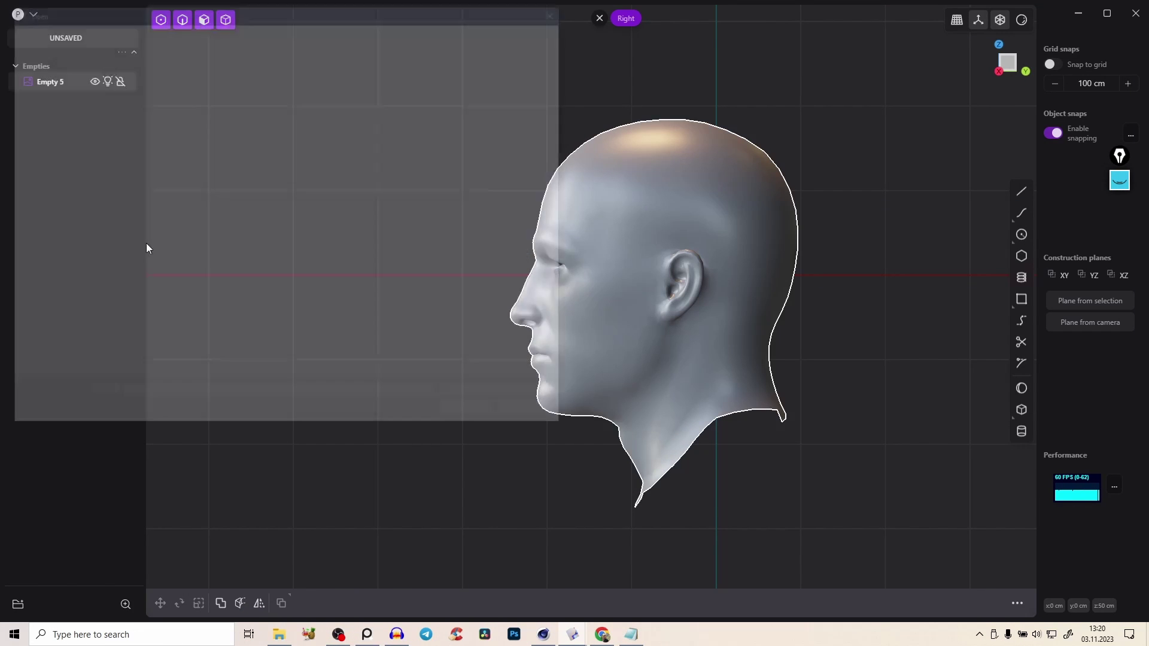
click(49, 93)
double_click(342, 171)
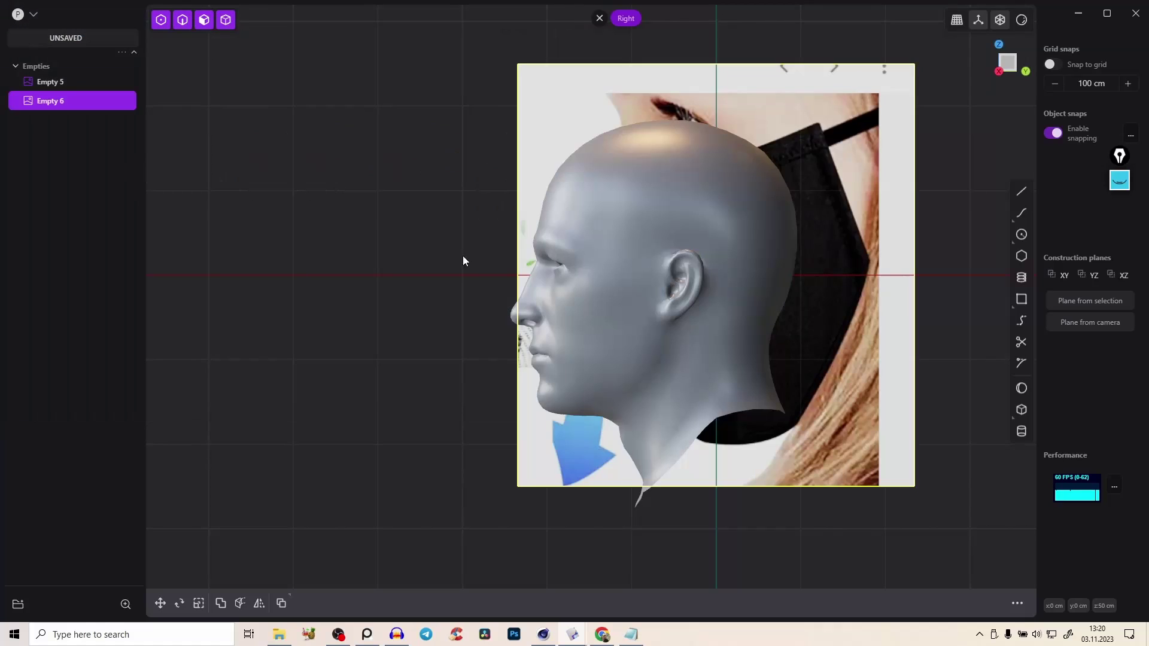
Set the reference picture's material depth to Front and its opacity to 0.50
scroll(718, 203, down, 5)
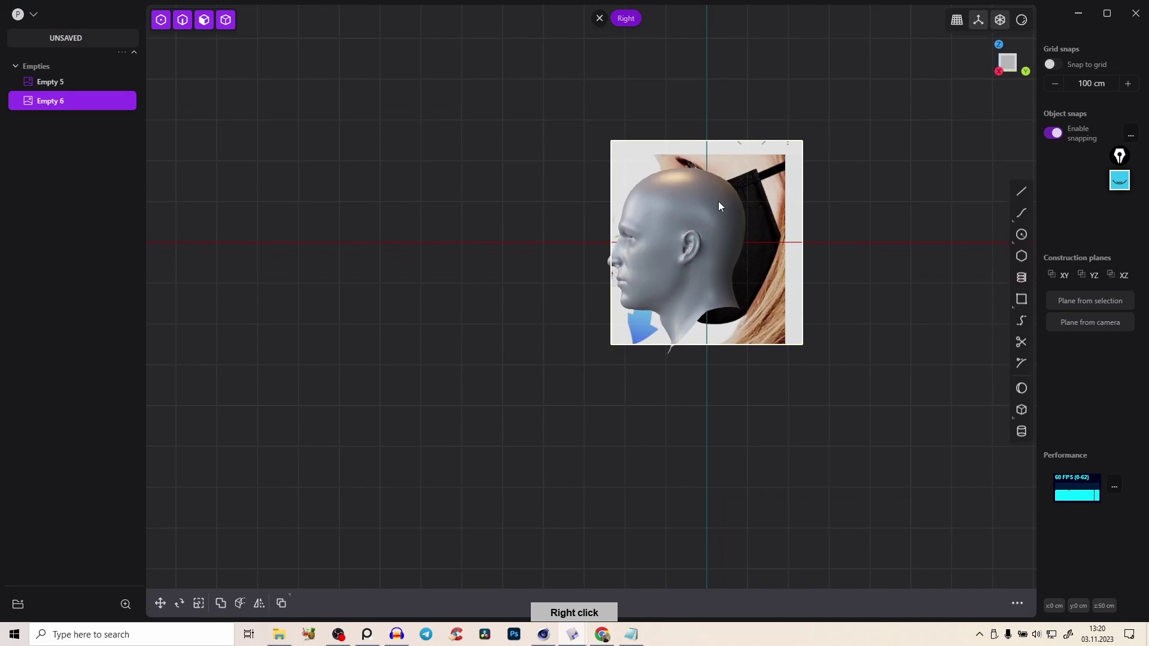
right_drag(718, 201, 745, 268)
key(m)
click(272, 505)
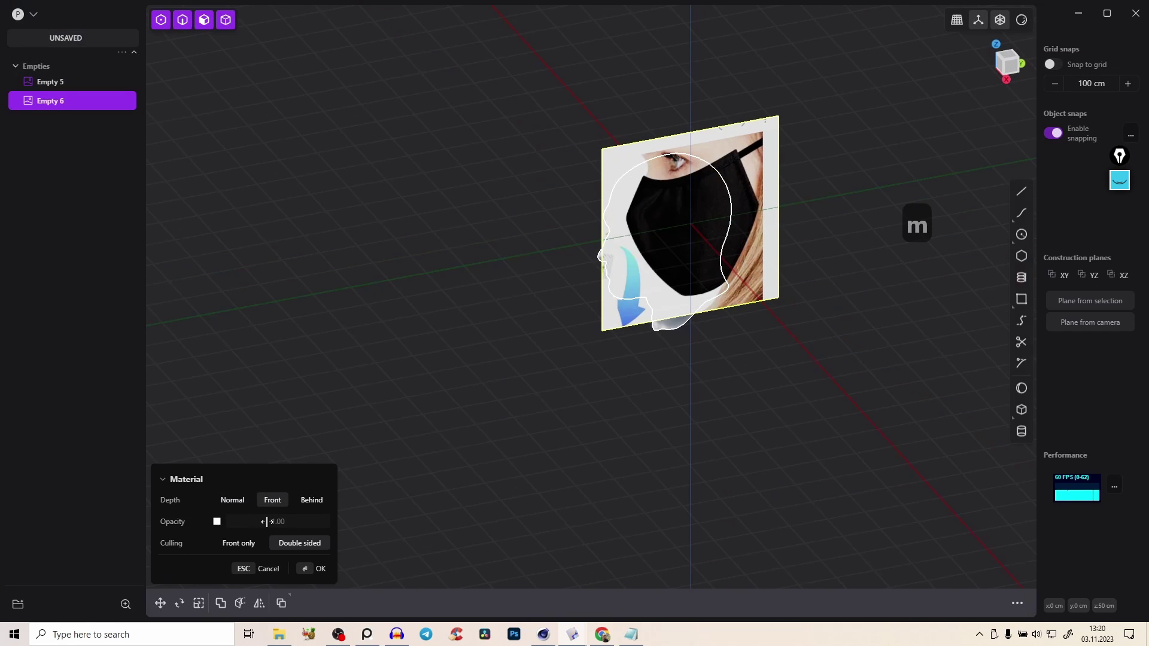
click(217, 523)
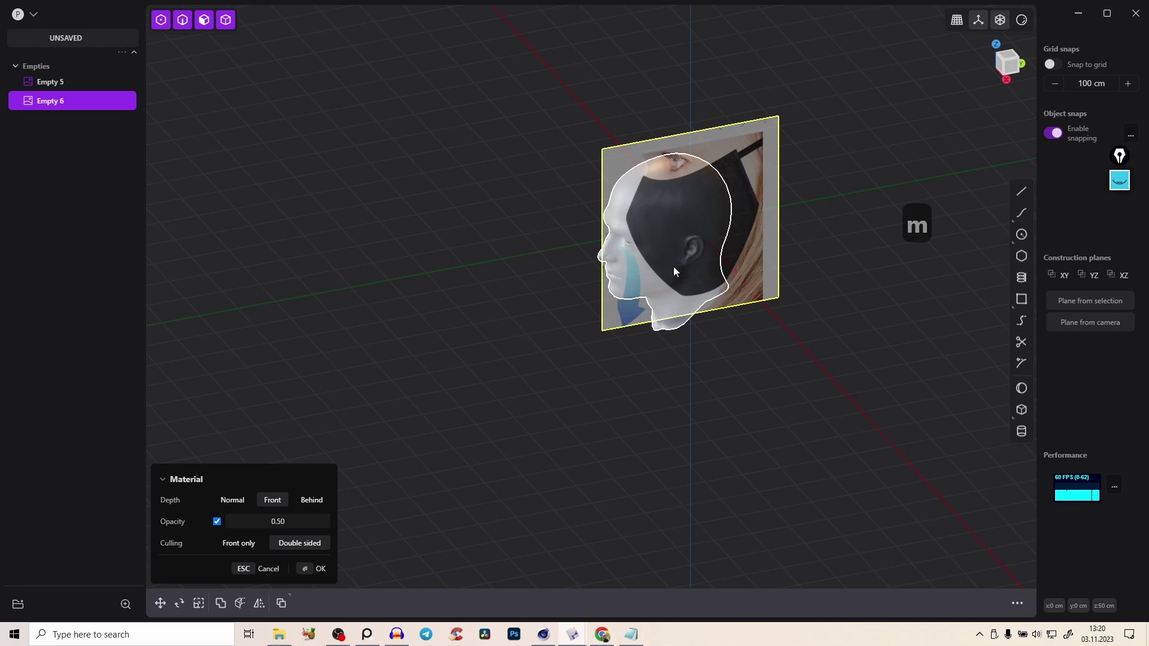
click(319, 570)
Scale the reference picture down uniformly in the Right view until the mask roughly matches the size of the face
key(g)
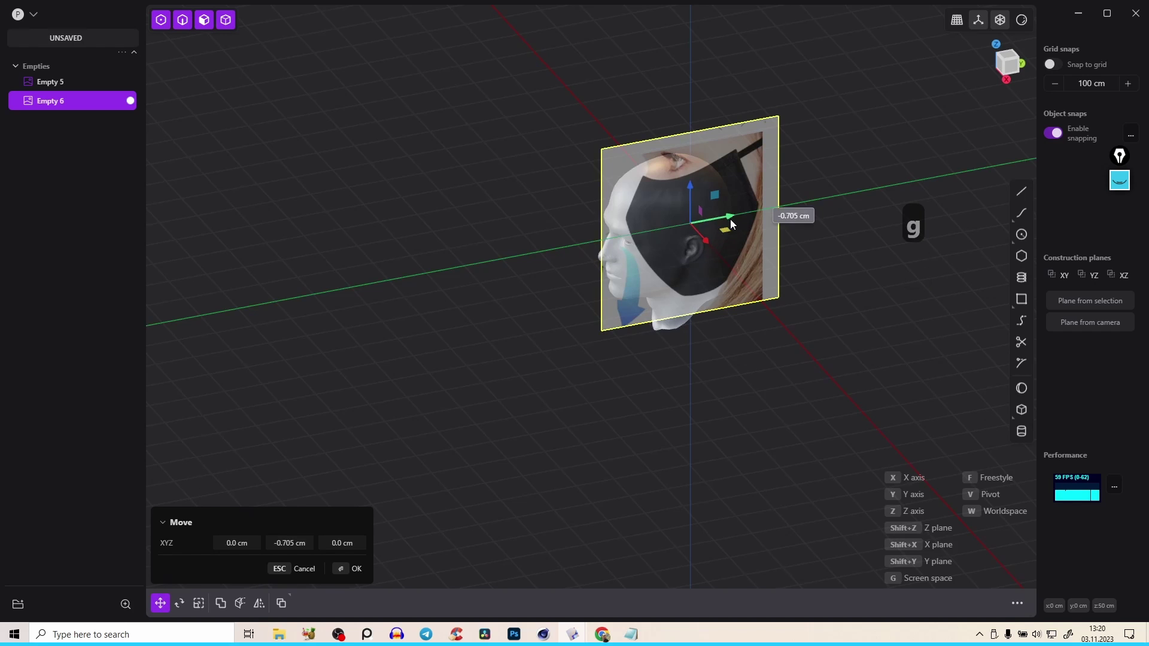
click(1006, 79)
scroll(676, 242, up, 3)
key(s)
key(s)
scroll(635, 242, down, 2)
scroll(645, 225, up, 5)
middle_drag(651, 226, 682, 185)
right_click(682, 185)
Move the reference picture down about 71 cm so the mask covers the head's nose and jaw
key(g)
key(g)
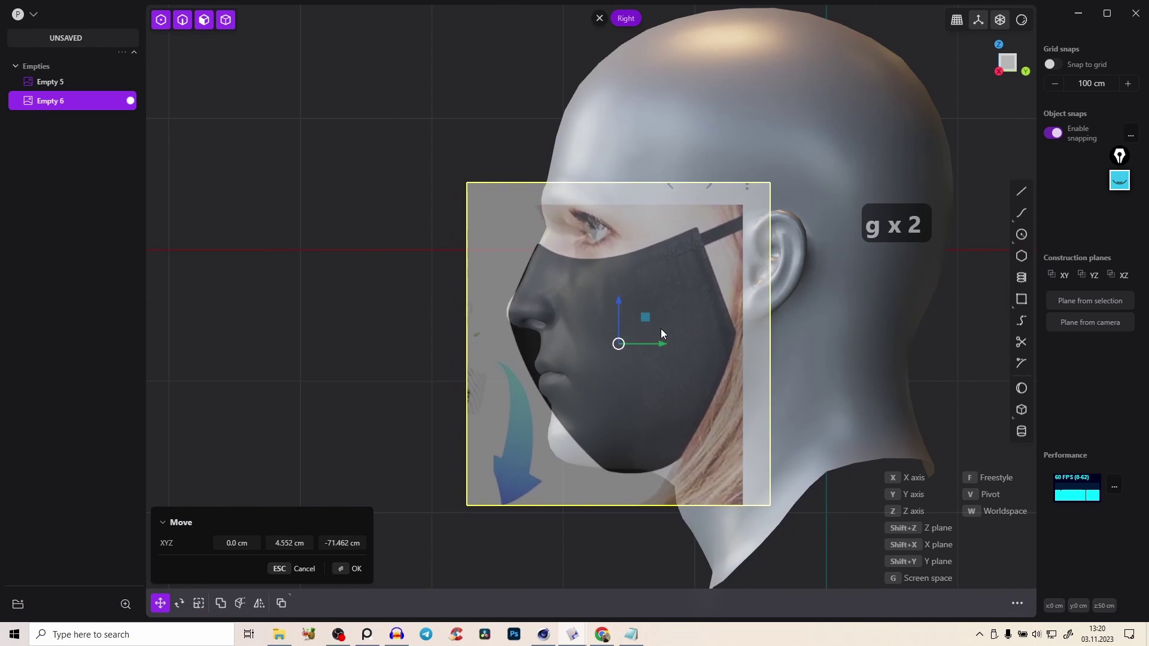
right_click(676, 267)
Scale the reference picture down slightly, and move it about -5.46 cm in Y and 4.55 cm in Z onto the nose
key(s)
key(s)
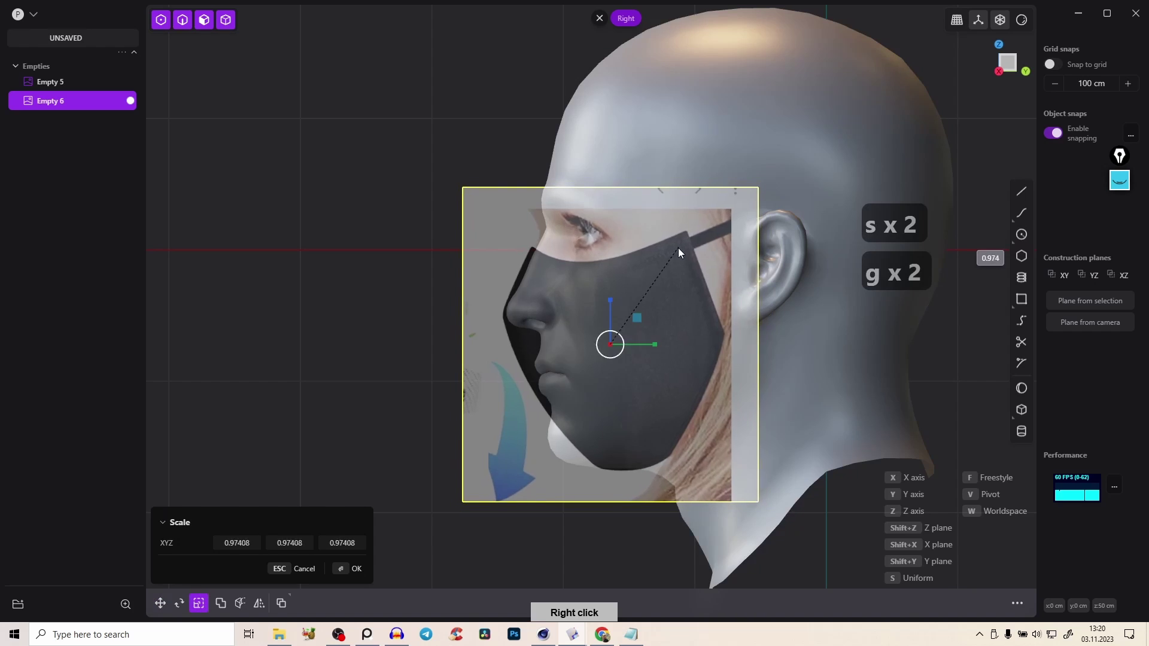
right_click(684, 246)
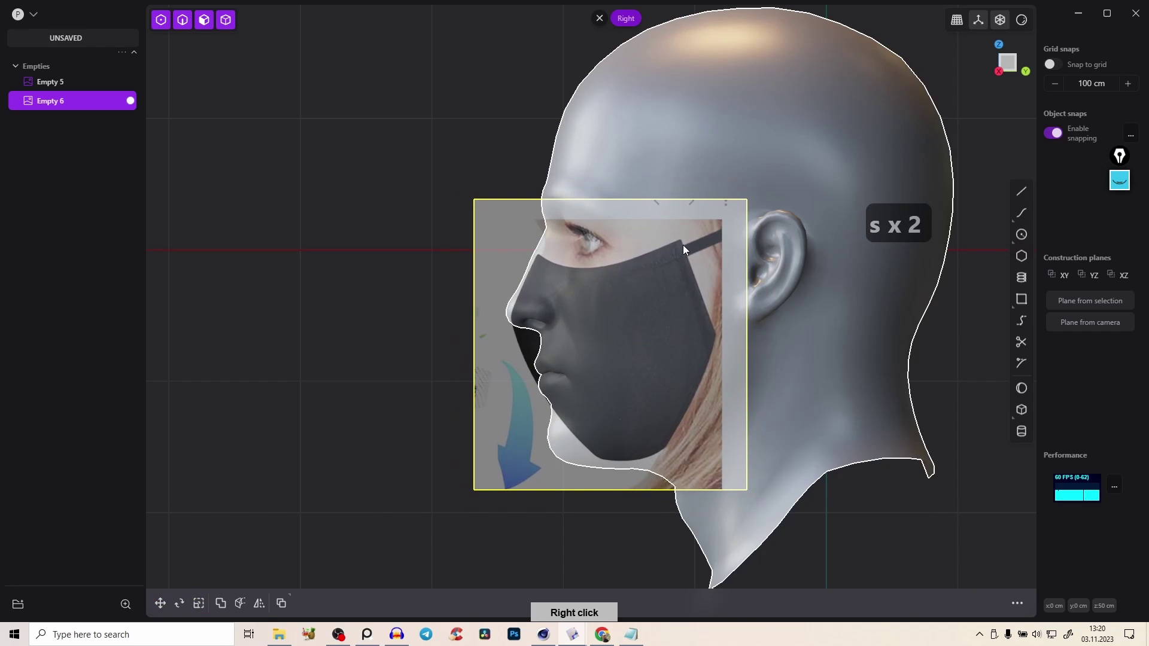
key(g)
key(g)
right_click(666, 246)
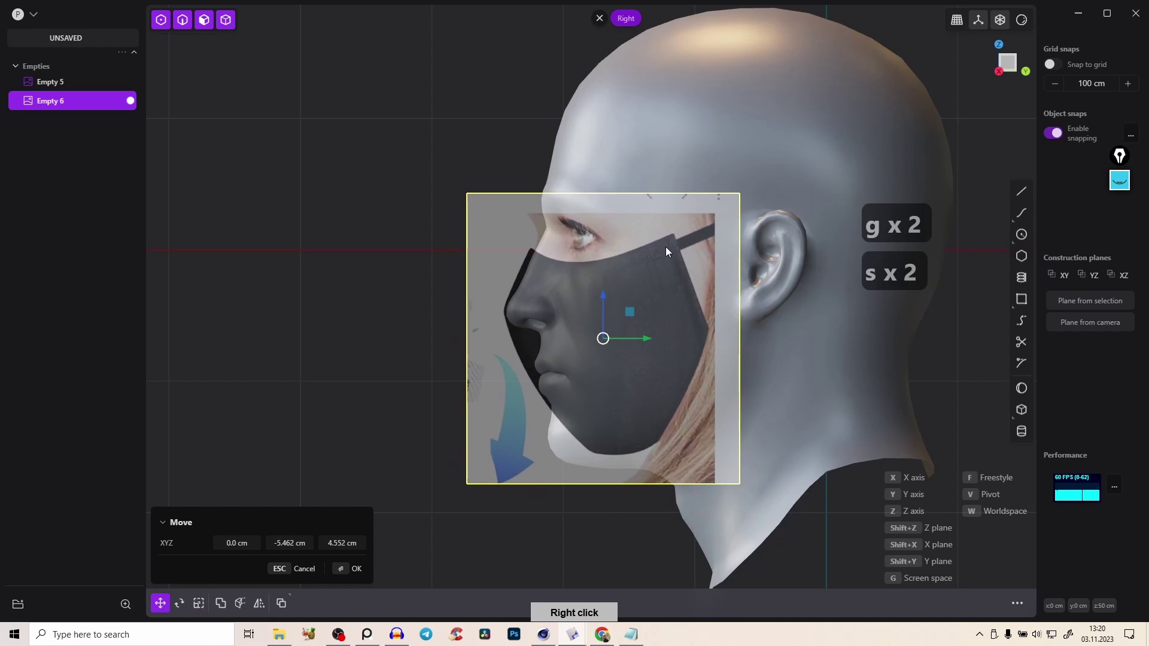
Scale the reference picture uniformly by 0.9939 to fine-tune the mask's fit on the face
key(s)
key(s)
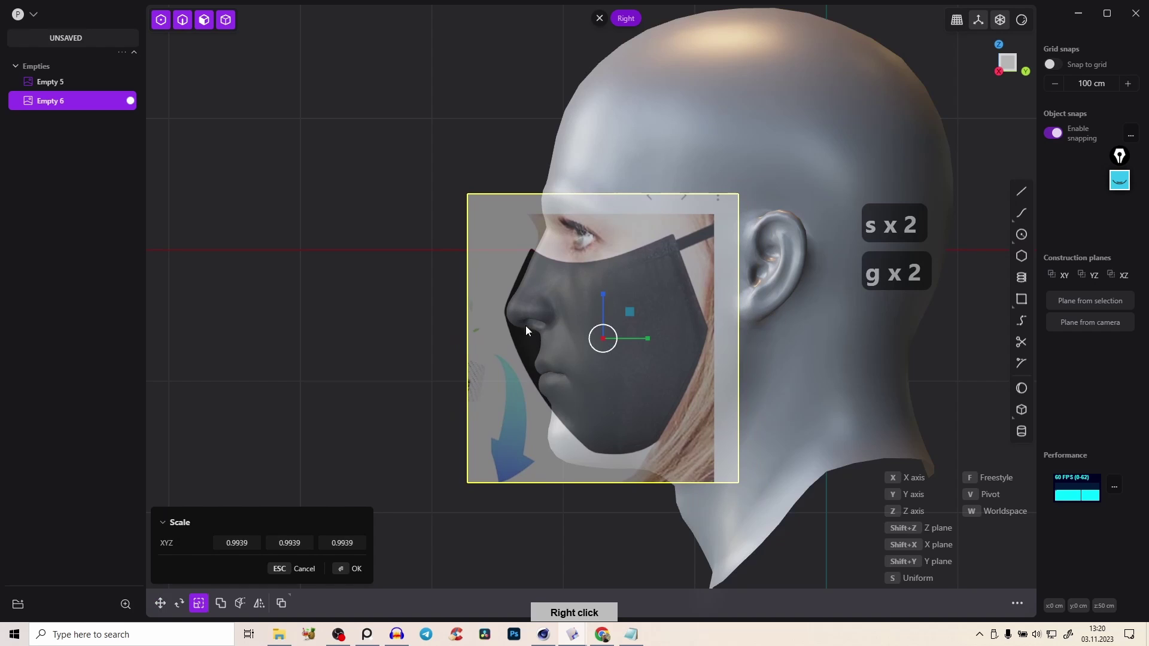
scroll(599, 422, up, 2)
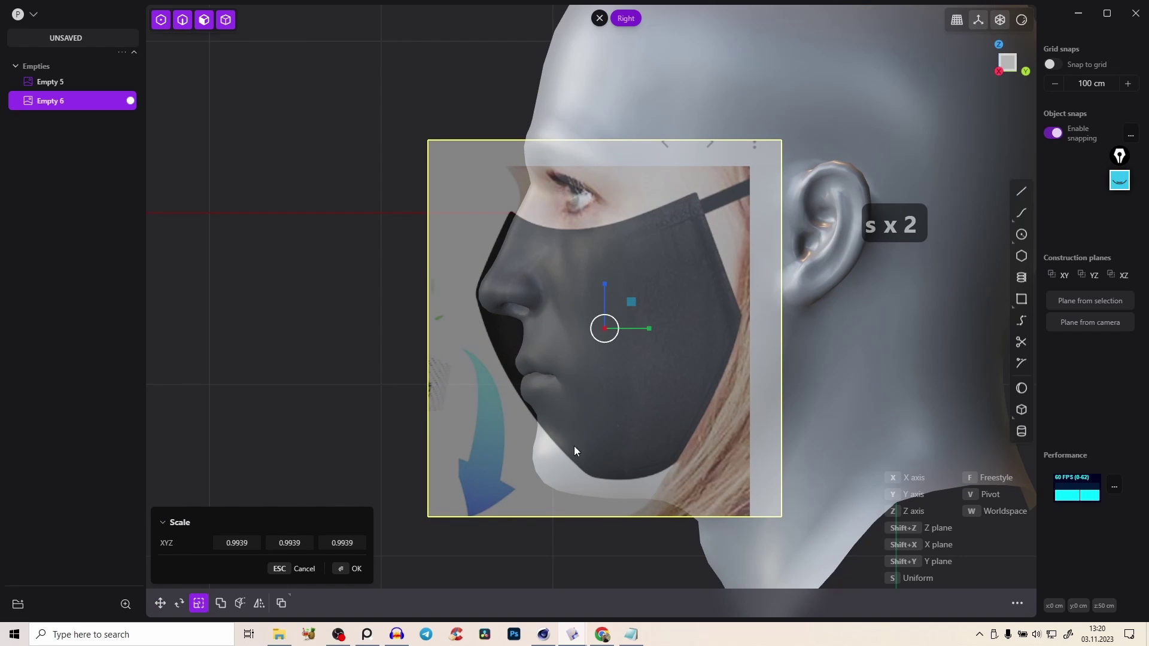
right_click(589, 435)
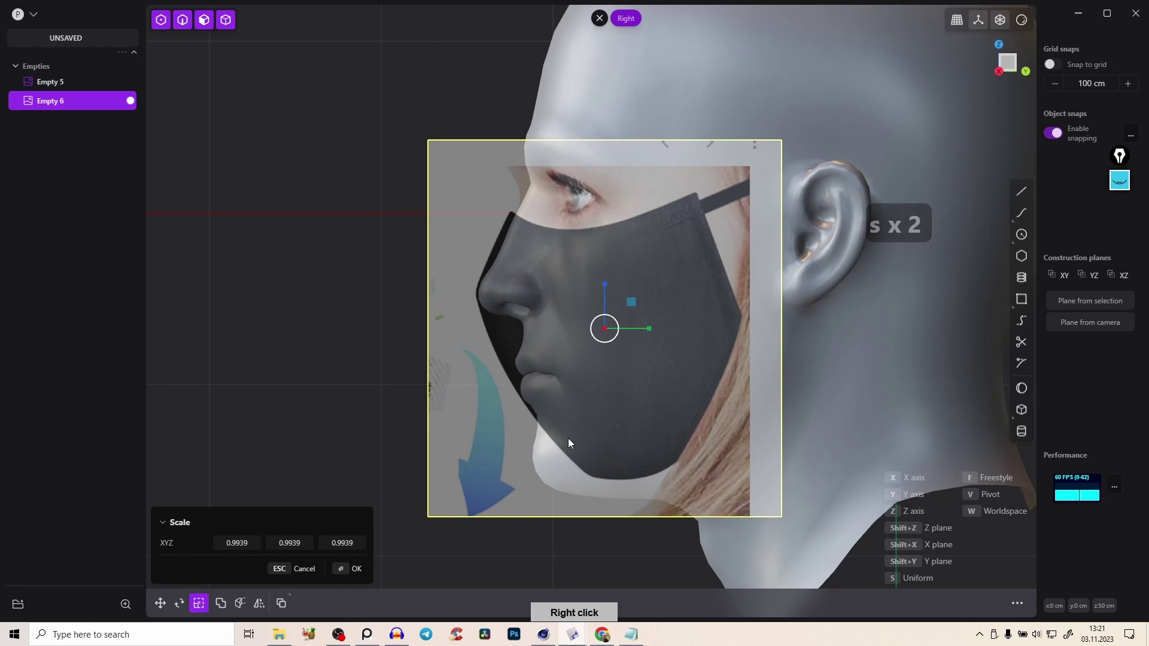
click(356, 569)
Move the mask reference picture about -394.8 cm along X so it stands clear beside the head
click(545, 469)
right_drag(551, 416, 677, 406)
key(Tab)
click(533, 364)
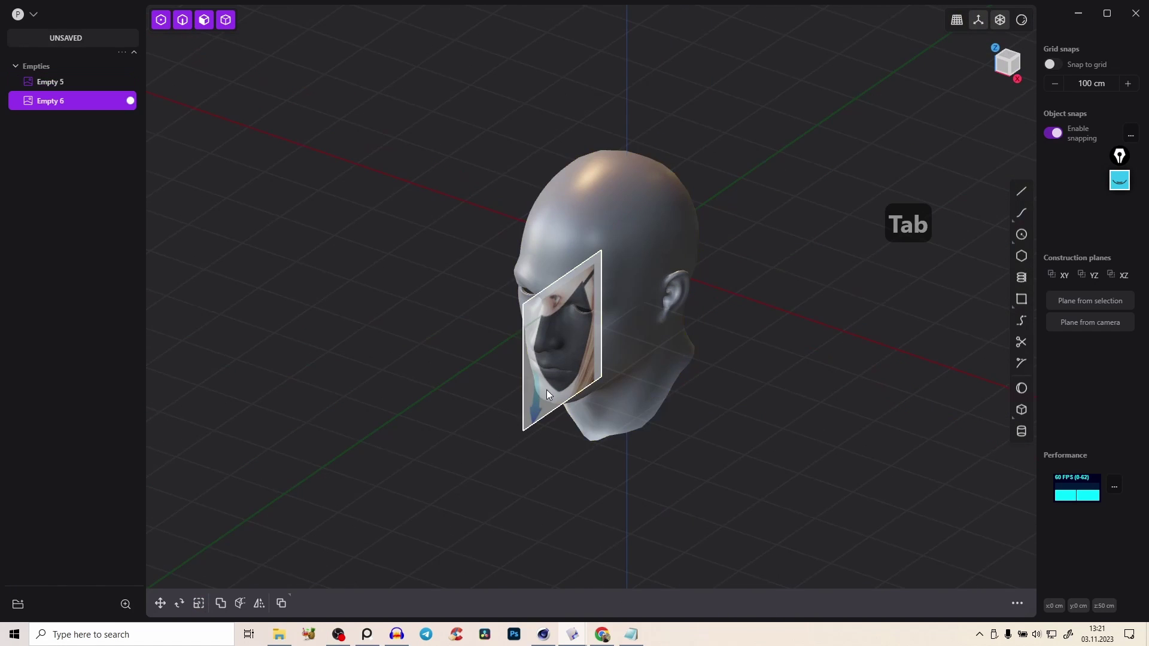
key(g)
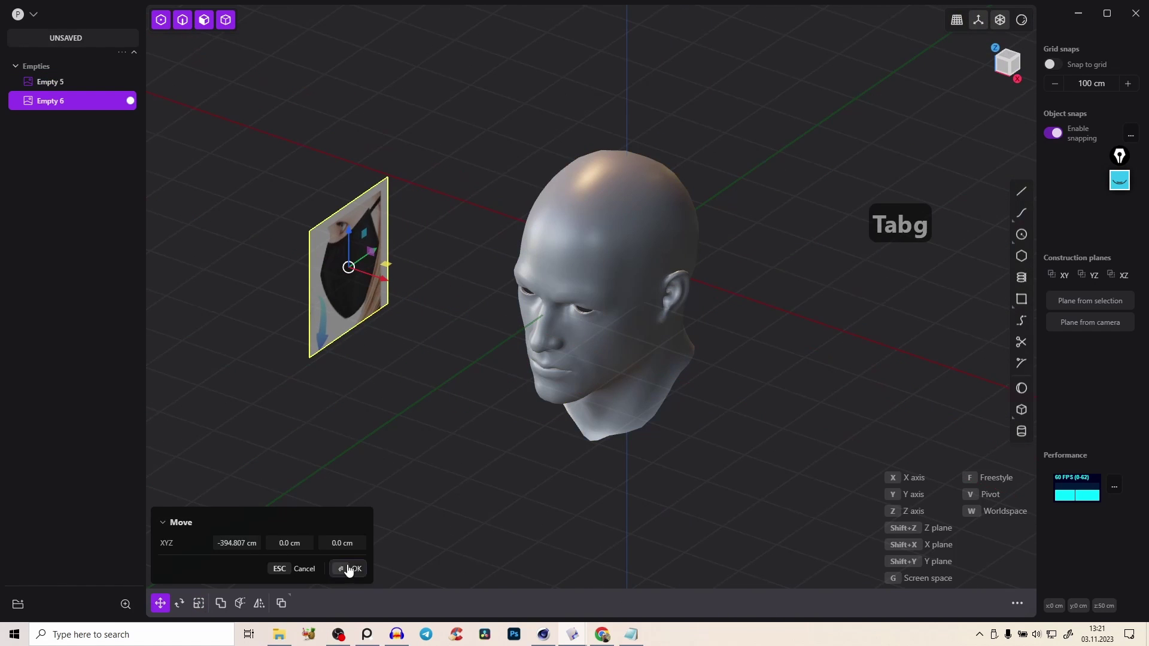
click(350, 569)
key(m)
key(Escape)
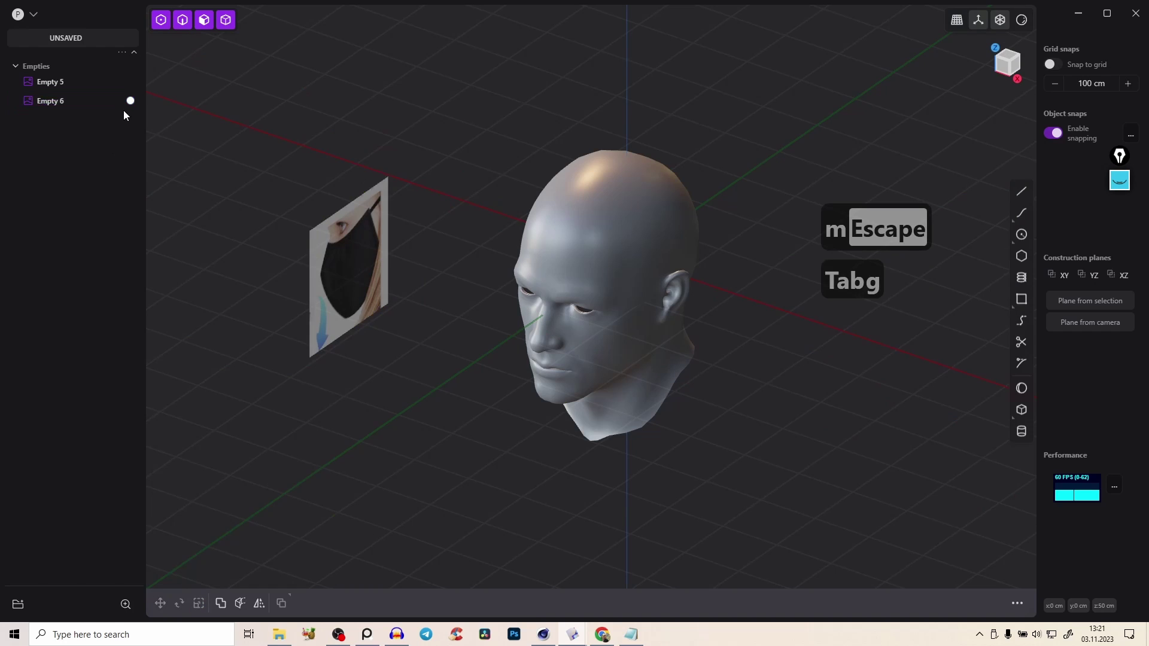
Rename Empty 5 to Guy and Empty 6 to Girl, and hide the viewport overlays
click(76, 84)
double_click(58, 81)
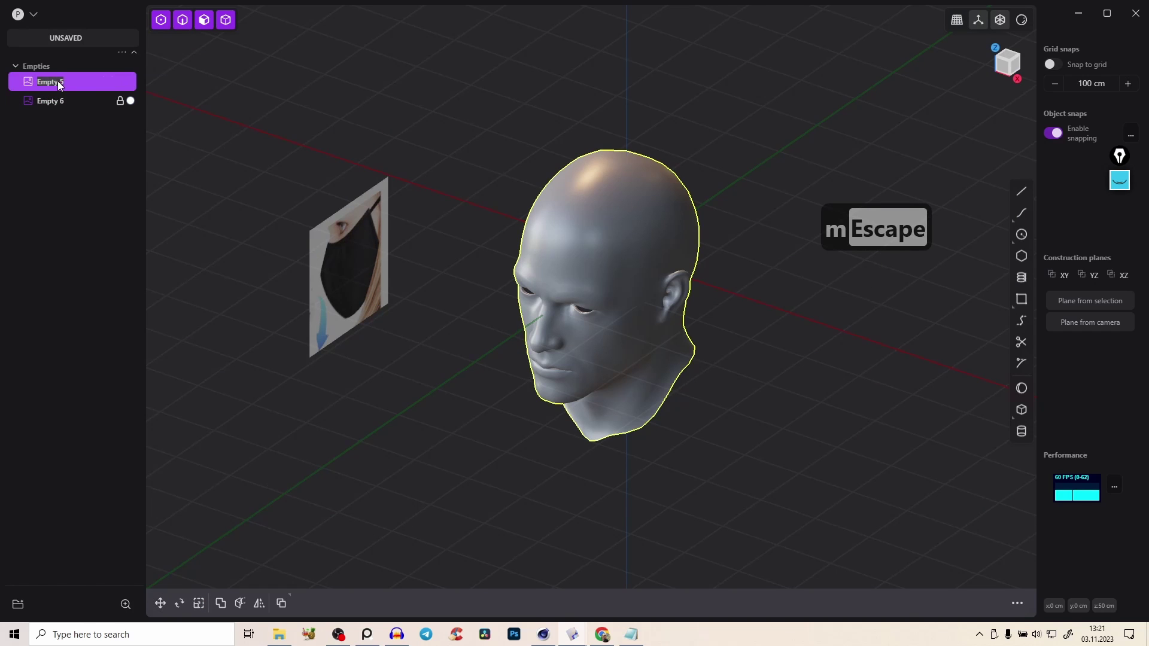
text(Guy)
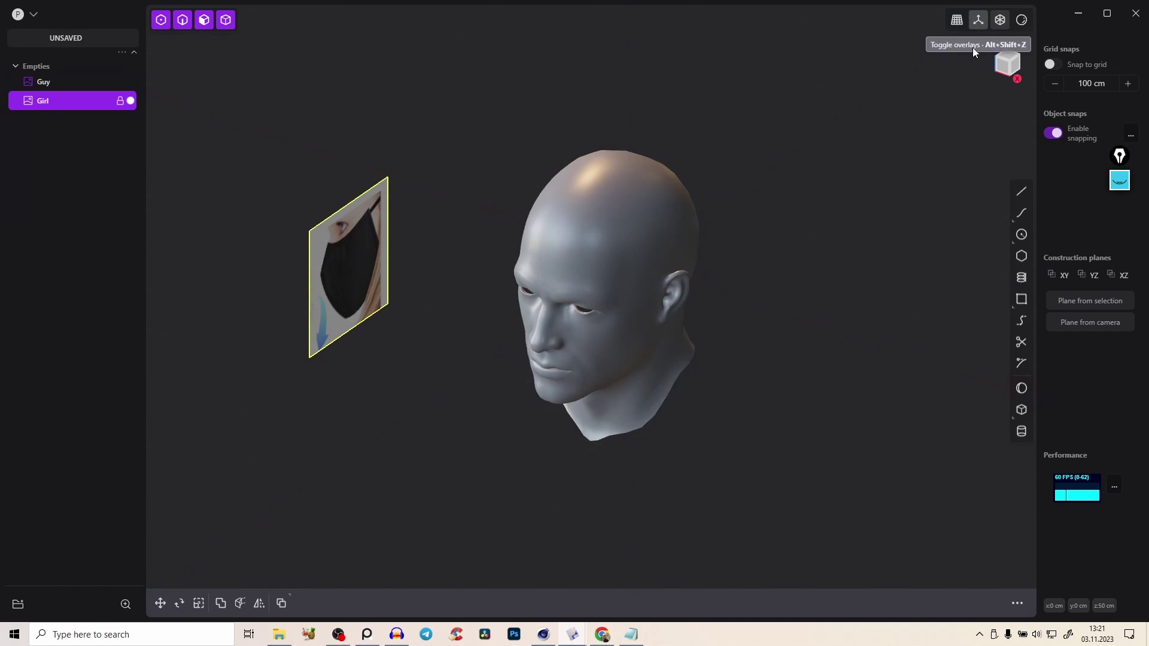
Examine the mask reference picture against the head's profile in the Right view
click(1019, 63)
right_click(611, 333)
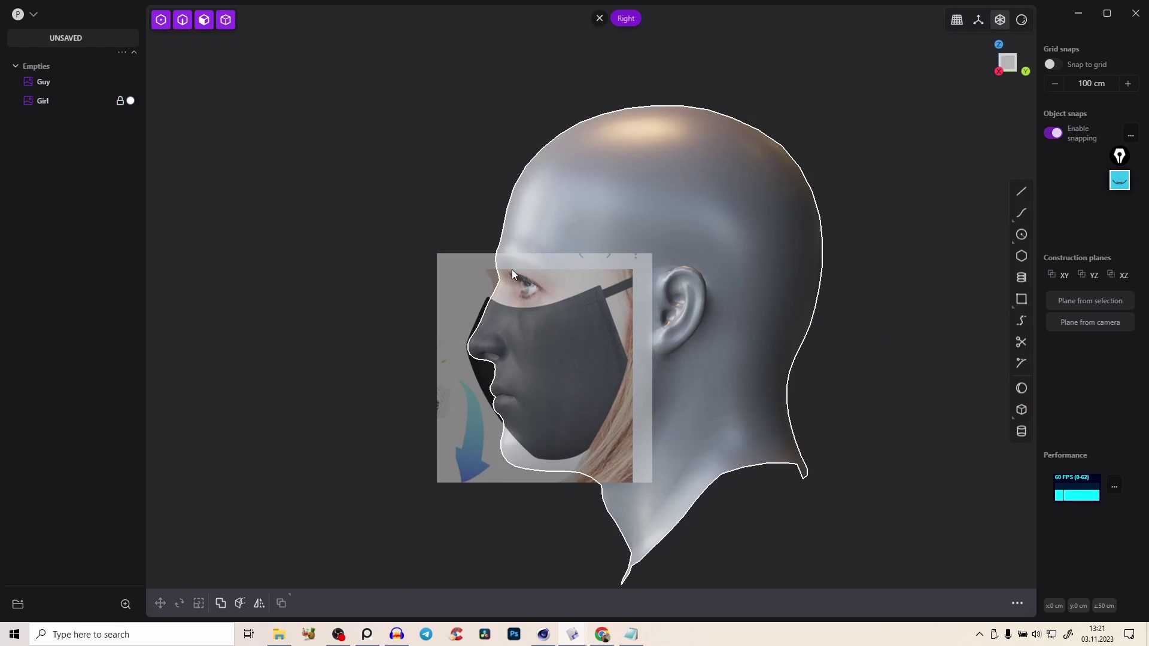
scroll(472, 179, down, 3)
middle_drag(478, 227, 452, 206)
right_drag(452, 203, 483, 156)
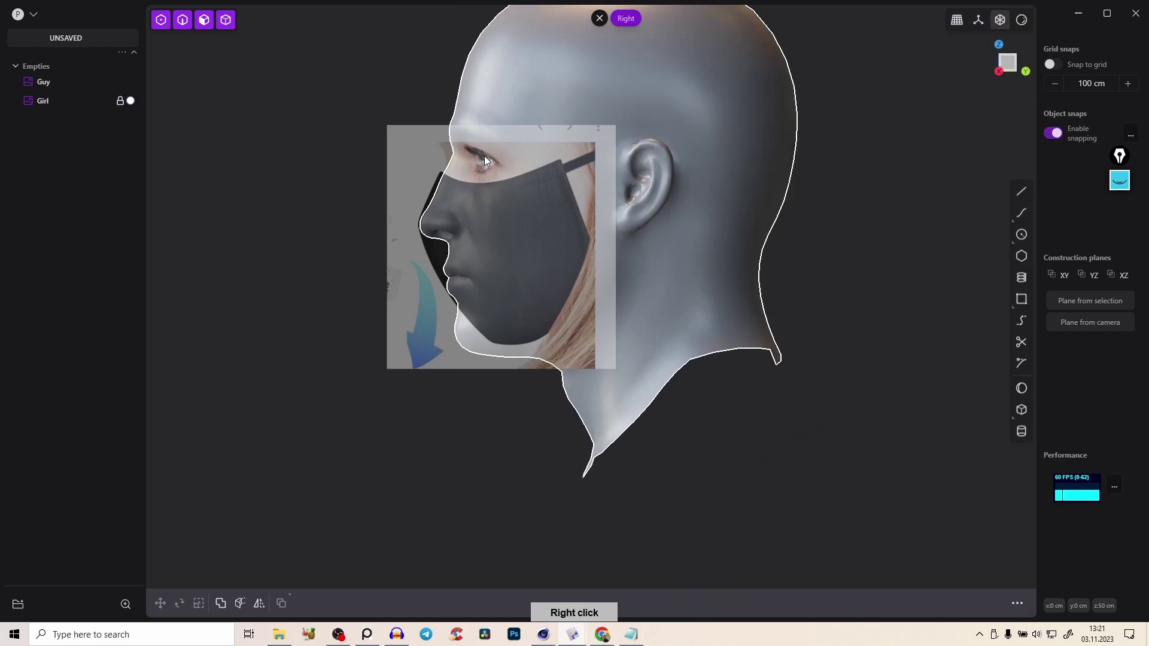
middle_drag(483, 155, 524, 199)
Examine the finished mask in the oxygen-summit-mask project from several sides, and return to the unsaved head scene
right_drag(459, 204, 516, 343)
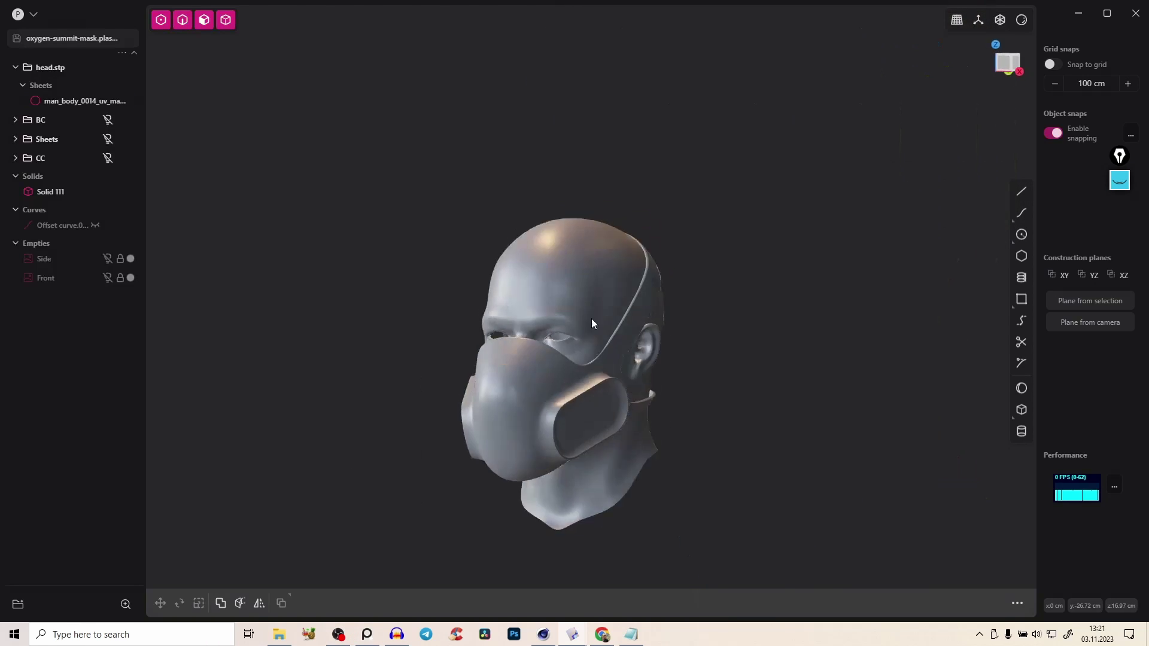
right_drag(591, 318, 565, 328)
mouse_move(565, 328)
middle_down()
mouse_move(625, 278)
mouse_move(604, 361)
mouse_move(557, 335)
middle_up()
scroll(574, 323, down, 4)
right_drag(605, 311, 609, 296)
middle_drag(608, 296, 691, 298)
right_drag(691, 298, 585, 350)
middle_drag(621, 315, 602, 300)
scroll(506, 387, up, 3)
right_drag(502, 389, 538, 320)
click(1082, 7)
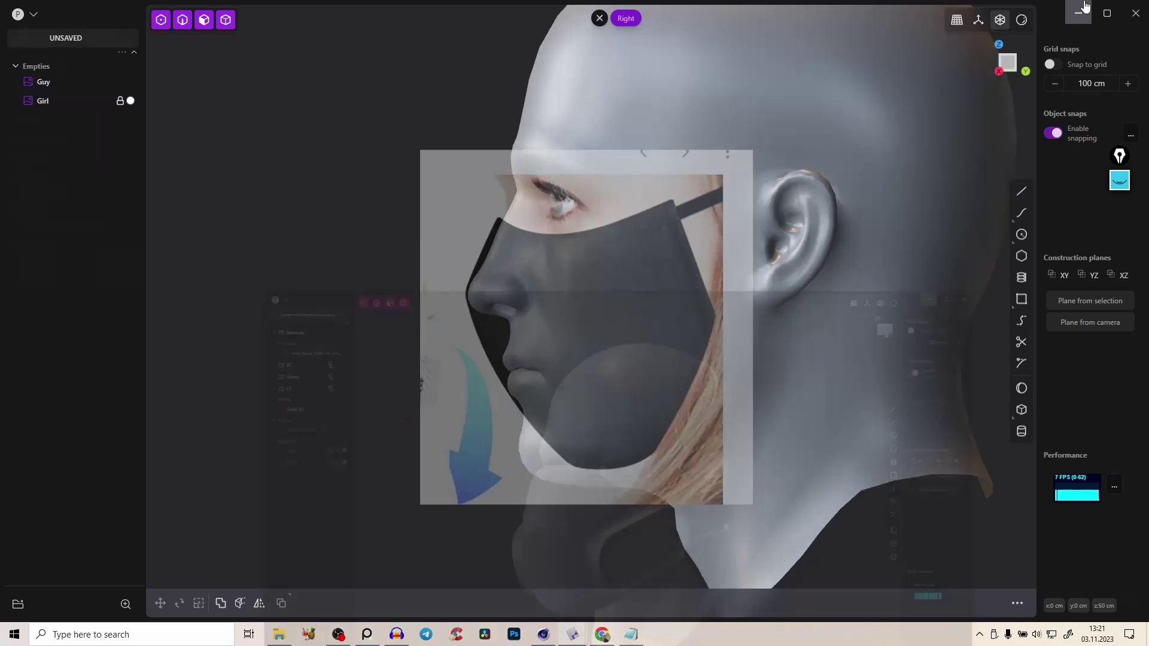
Compare the nose, mouth and chin of the head with the mask outline in the reference picture
scroll(476, 336, up, 2)
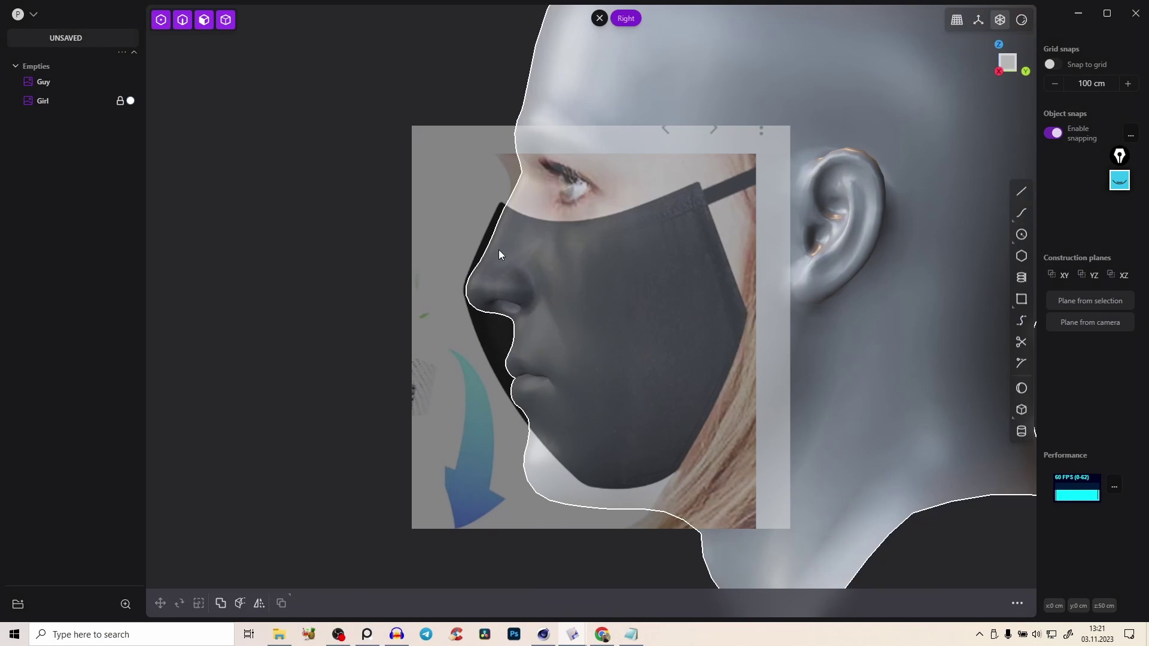
scroll(746, 208, down, 5)
right_drag(626, 192, 549, 154)
right_drag(524, 309, 541, 293)
right_drag(543, 254, 526, 199)
right_drag(572, 241, 348, 174)
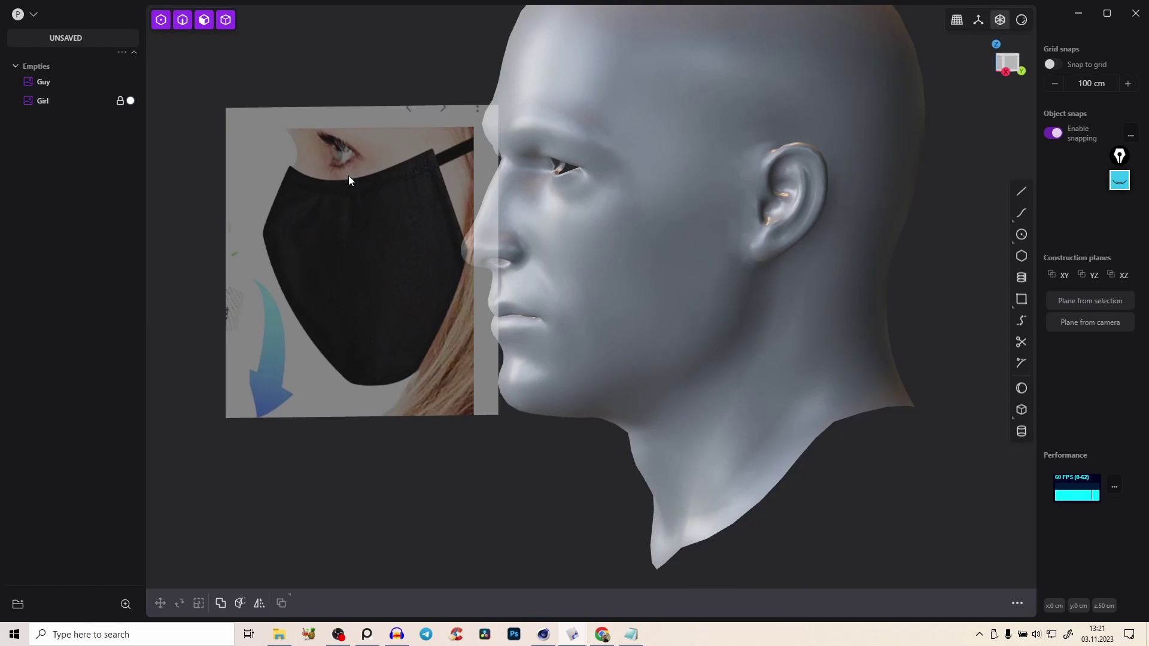
Draw a profile curve in the Right view from the forehead down the mask's front edge, around the chin and back past the neck
click(1007, 65)
right_click(781, 253)
click(1021, 217)
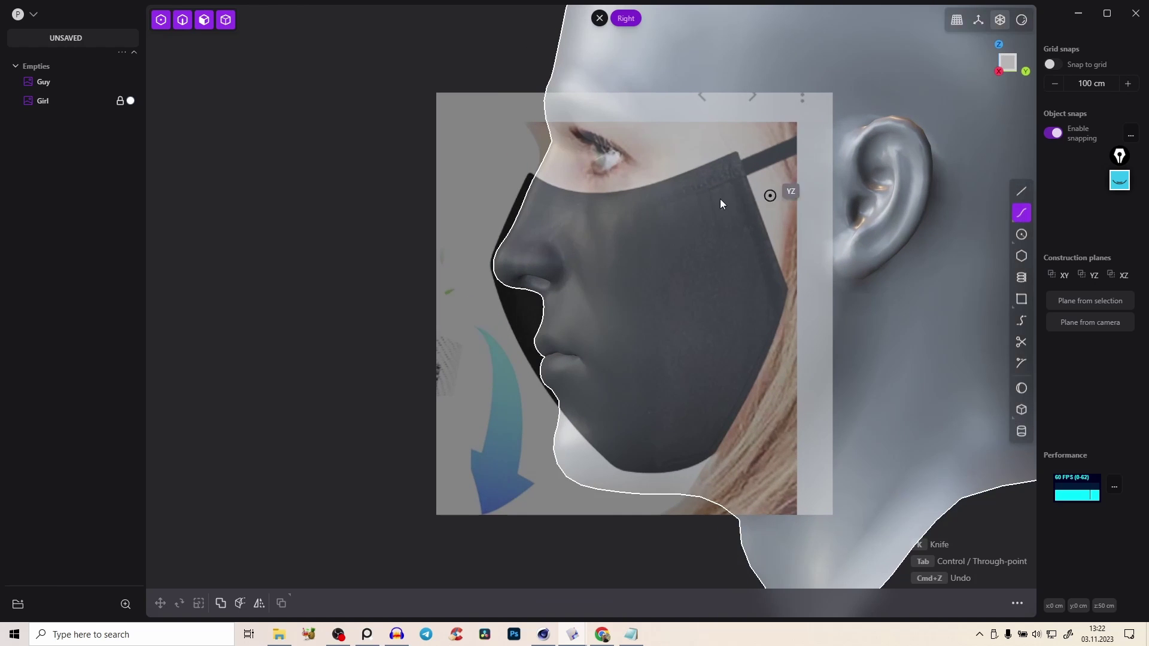
right_click(679, 179)
scroll(680, 171, down, 5)
middle_drag(578, 216, 567, 230)
click(655, 36)
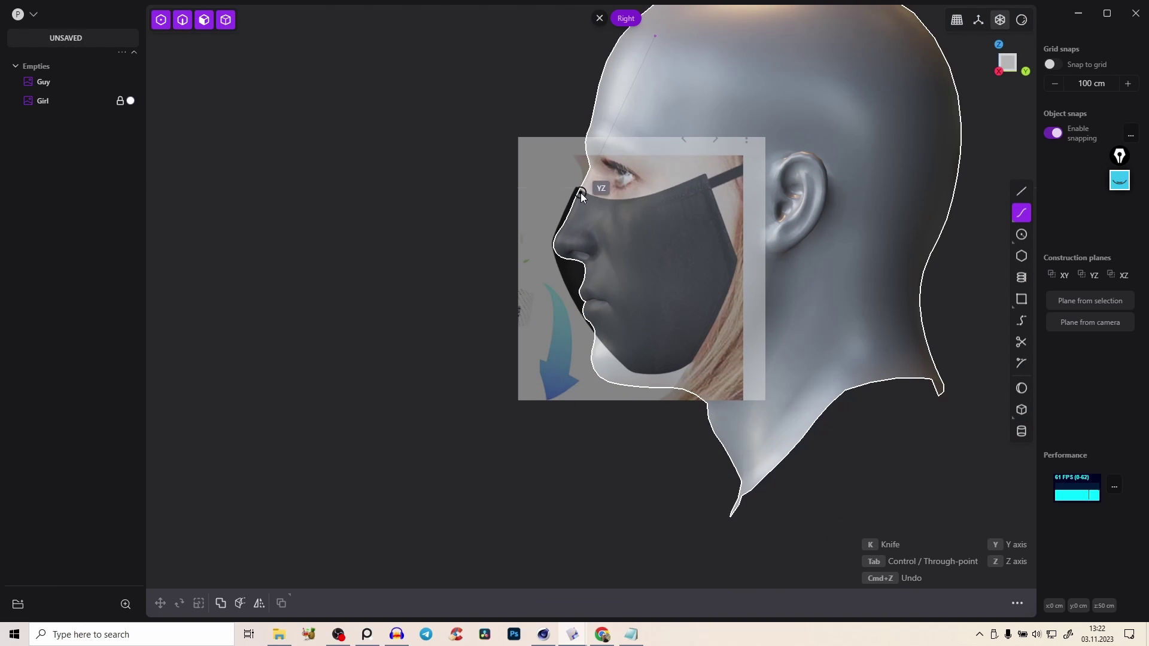
click(550, 241)
click(560, 278)
click(572, 305)
click(575, 334)
click(584, 366)
click(598, 383)
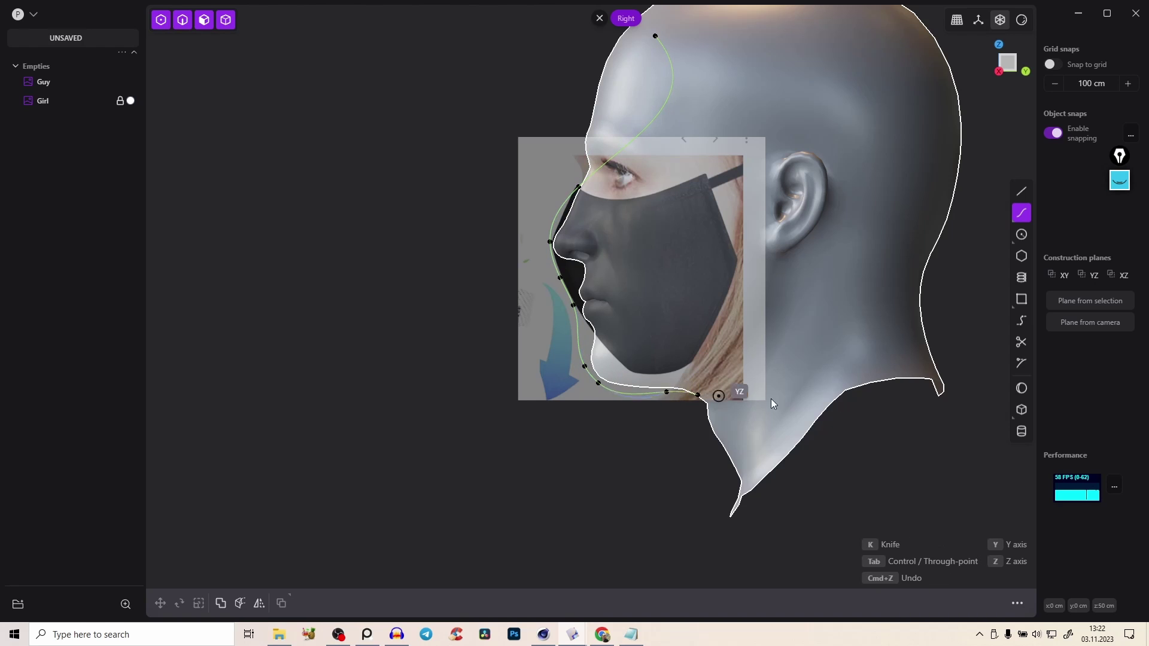
click(904, 398)
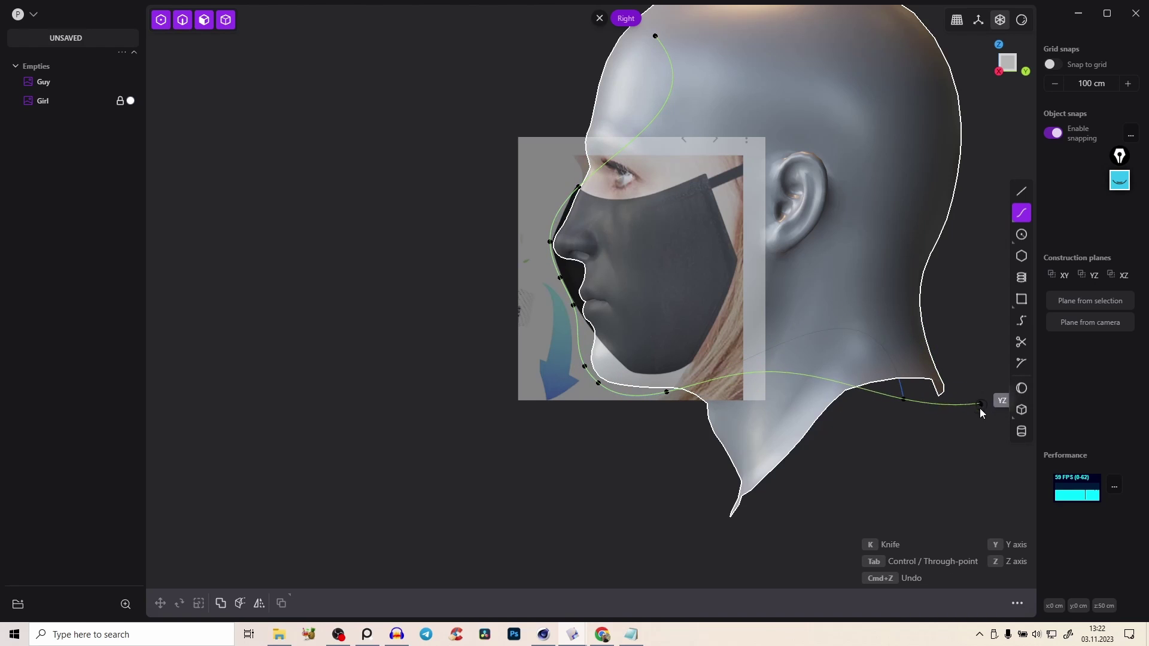
click(979, 407)
right_click(773, 317)
Move the profile curve about 214.6 cm along X so it lies outside the side of the head
right_click(805, 304)
middle_drag(748, 267, 599, 308)
scroll(593, 263, down, 4)
right_drag(553, 264, 602, 296)
key(g)
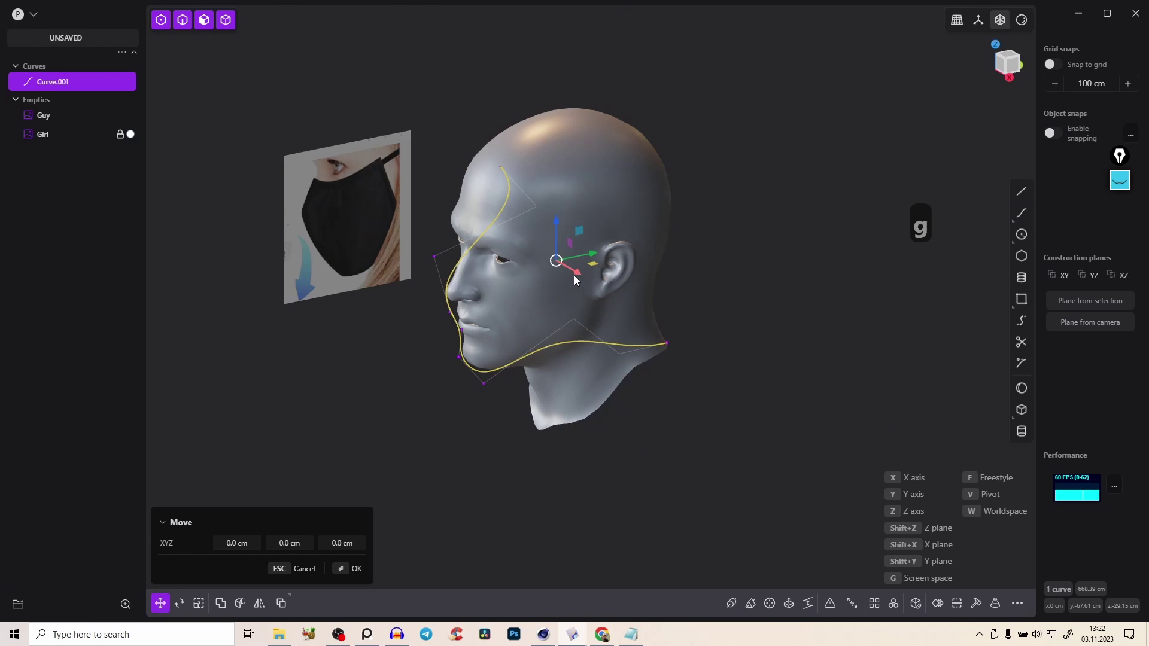
right_click(562, 361)
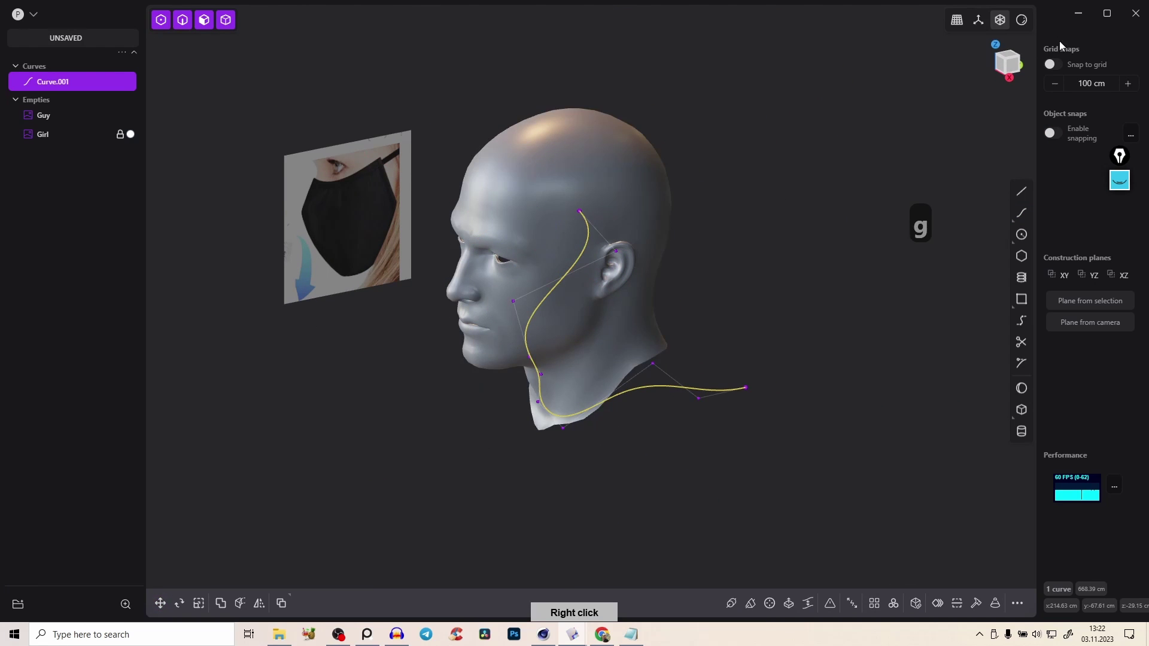
Adjust the curve's control points in front of the nose and chin in the Right view to follow the mask's front edge
click(1011, 69)
key(1)
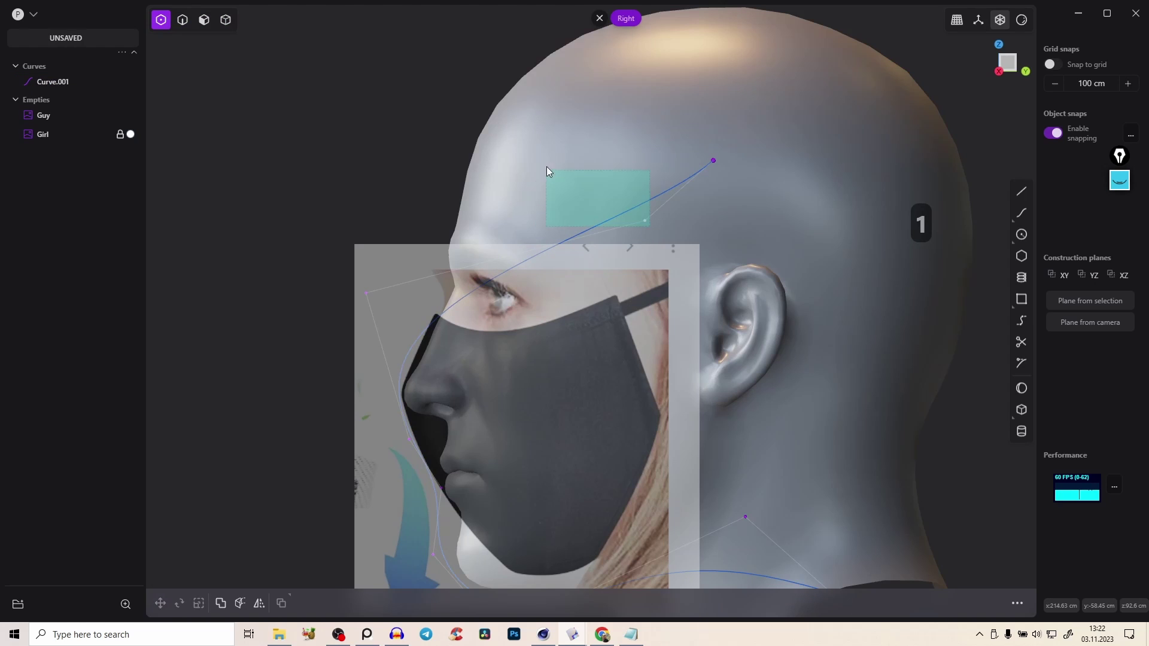
scroll(397, 371, up, 3)
middle_drag(397, 371, 363, 142)
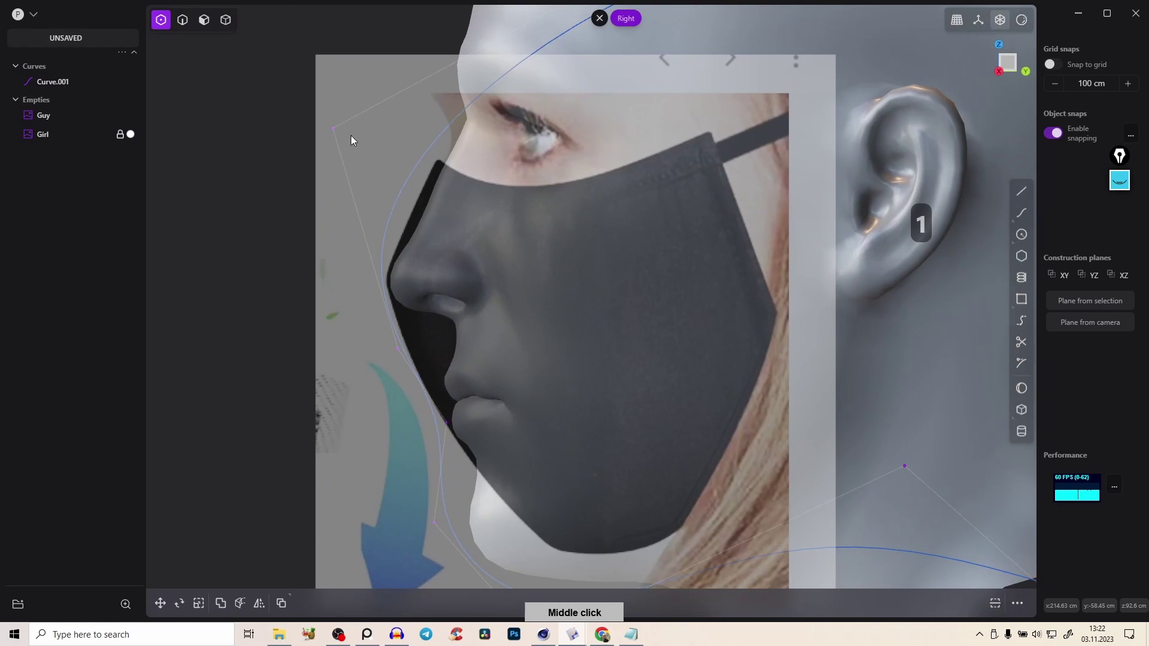
drag(342, 181, 343, 183)
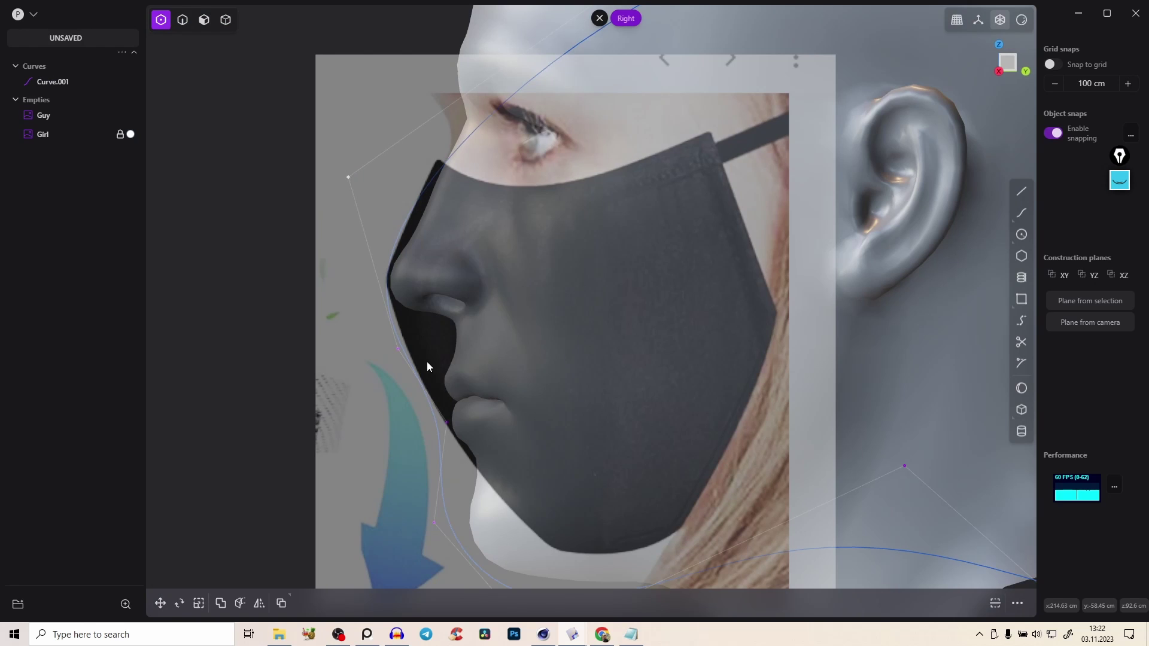
middle_drag(436, 350, 454, 292)
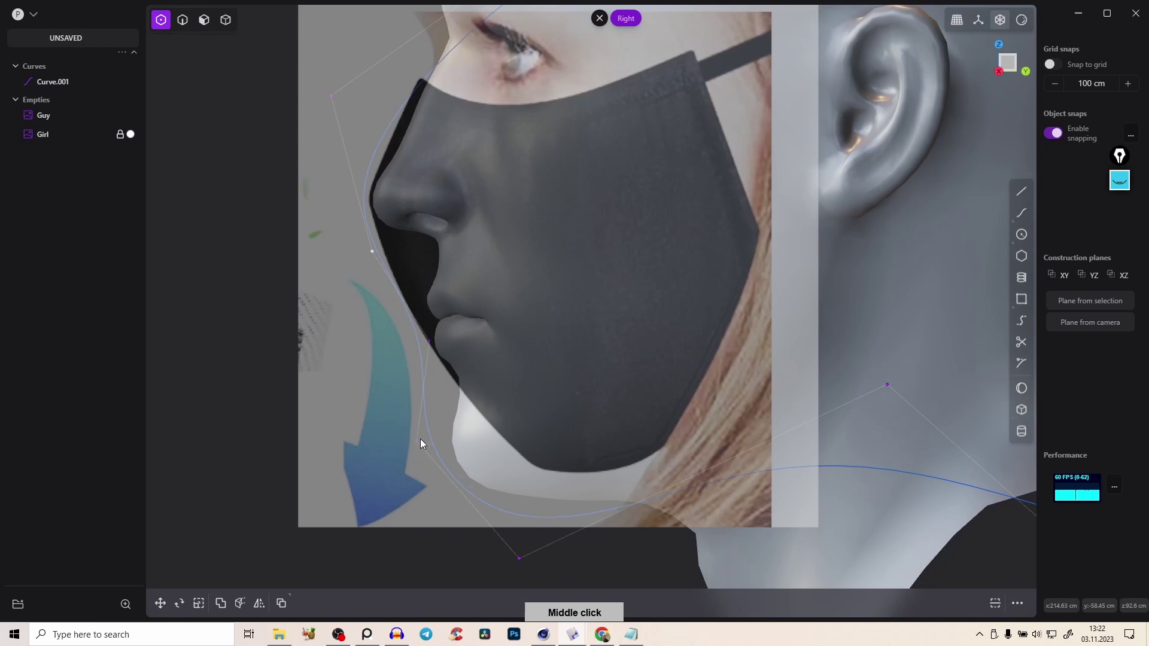
drag(417, 445, 427, 437)
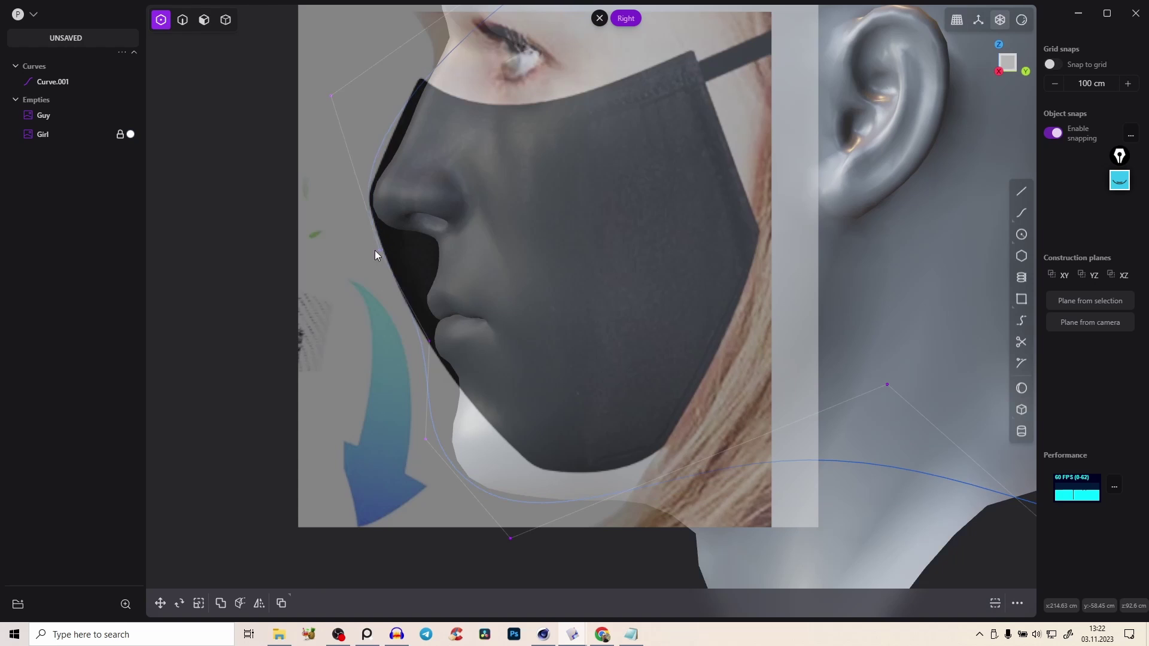
drag(332, 97, 337, 113)
Reposition the curve's upper control points over the brow and forehead so its upper end runs nearly straight
middle_drag(481, 87, 658, 178)
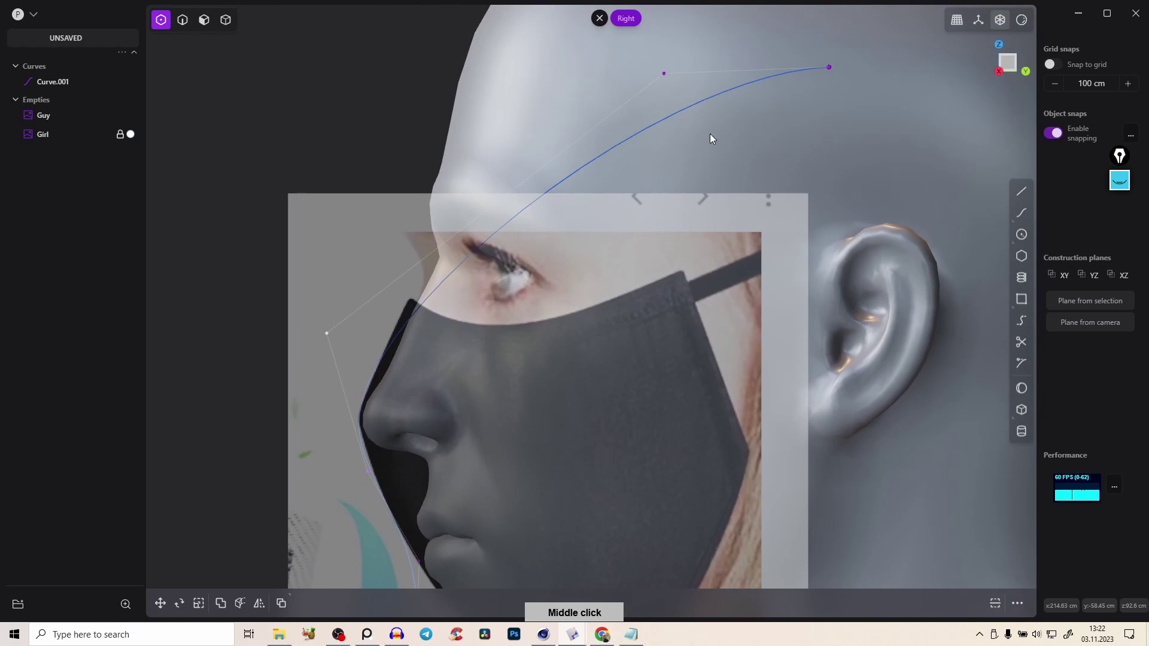
drag(660, 73, 581, 55)
drag(828, 67, 651, 16)
drag(574, 81, 498, 196)
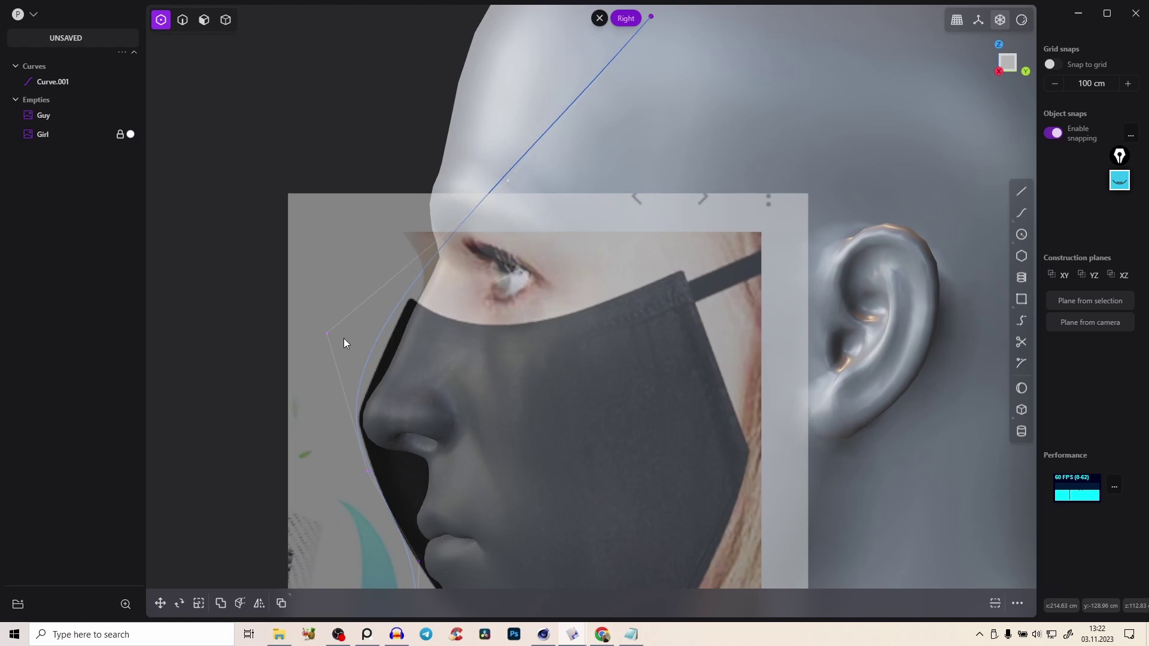
Fine-tune the control points from the nose to below the jaw so the curve hugs the mask front and chin
middle_drag(328, 368, 426, 177)
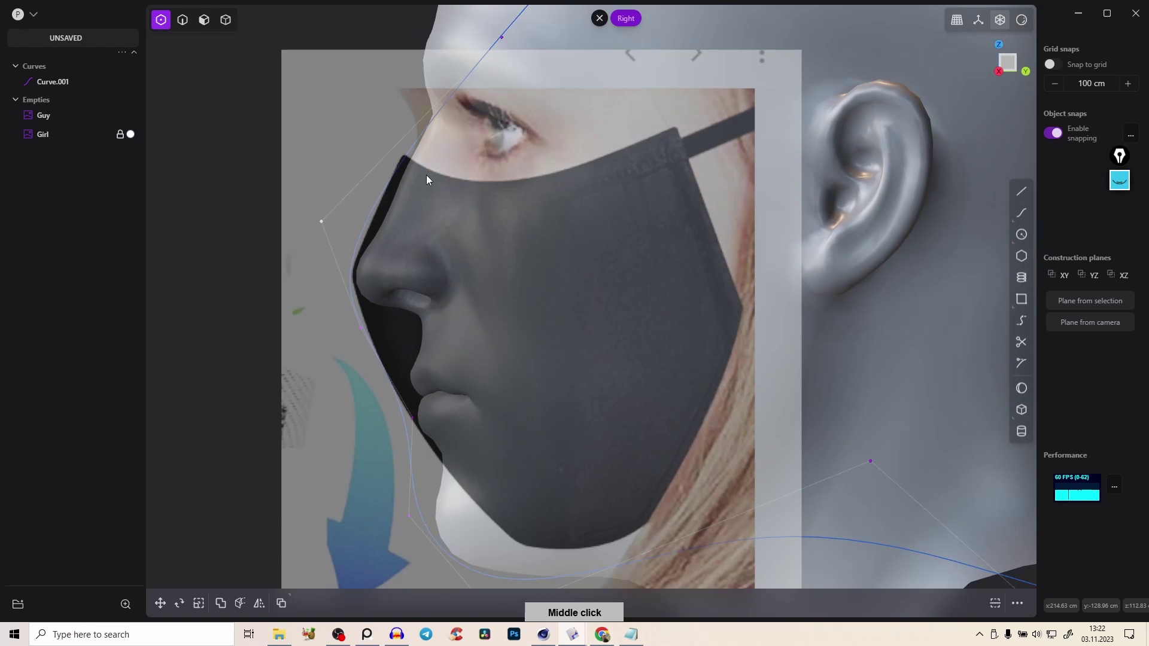
mouse_move(412, 418)
mouse_down()
mouse_move(427, 422)
mouse_move(417, 426)
mouse_up()
mouse_move(361, 328)
mouse_down()
mouse_move(368, 336)
mouse_move(364, 323)
mouse_up()
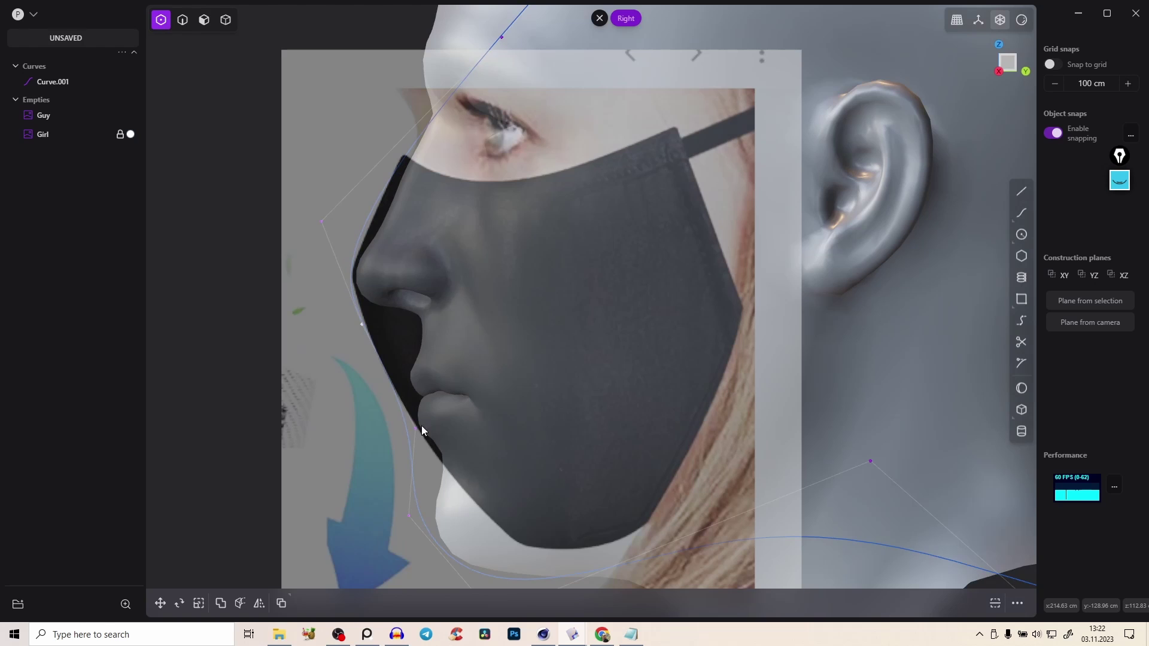
middle_drag(450, 467, 425, 342)
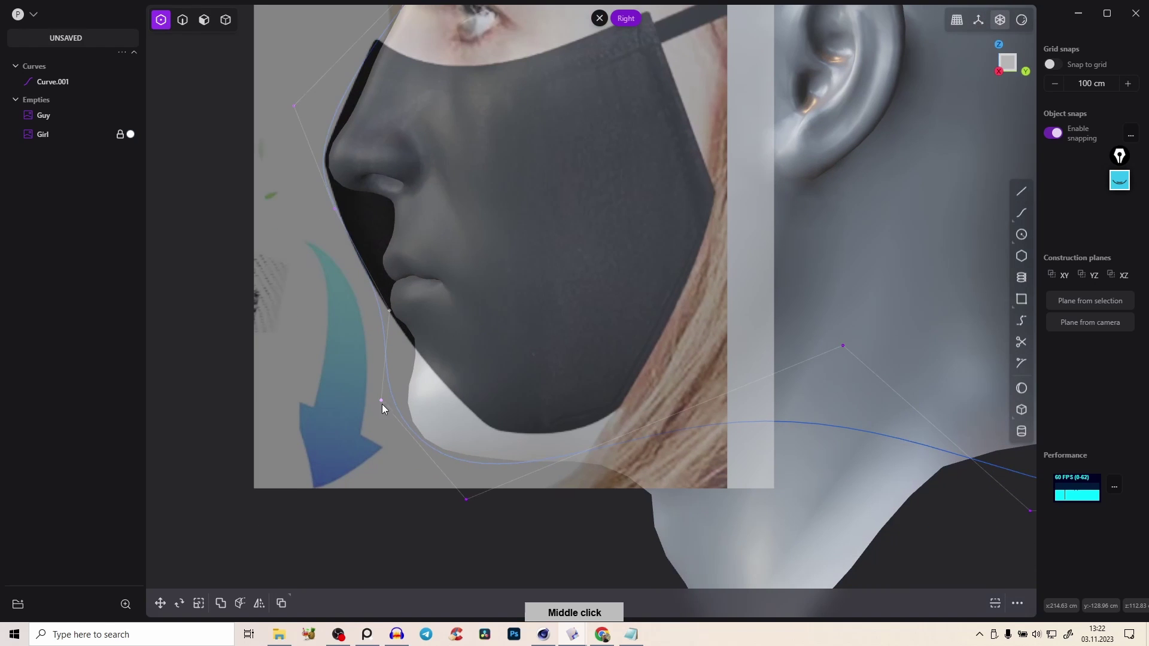
drag(382, 405, 390, 413)
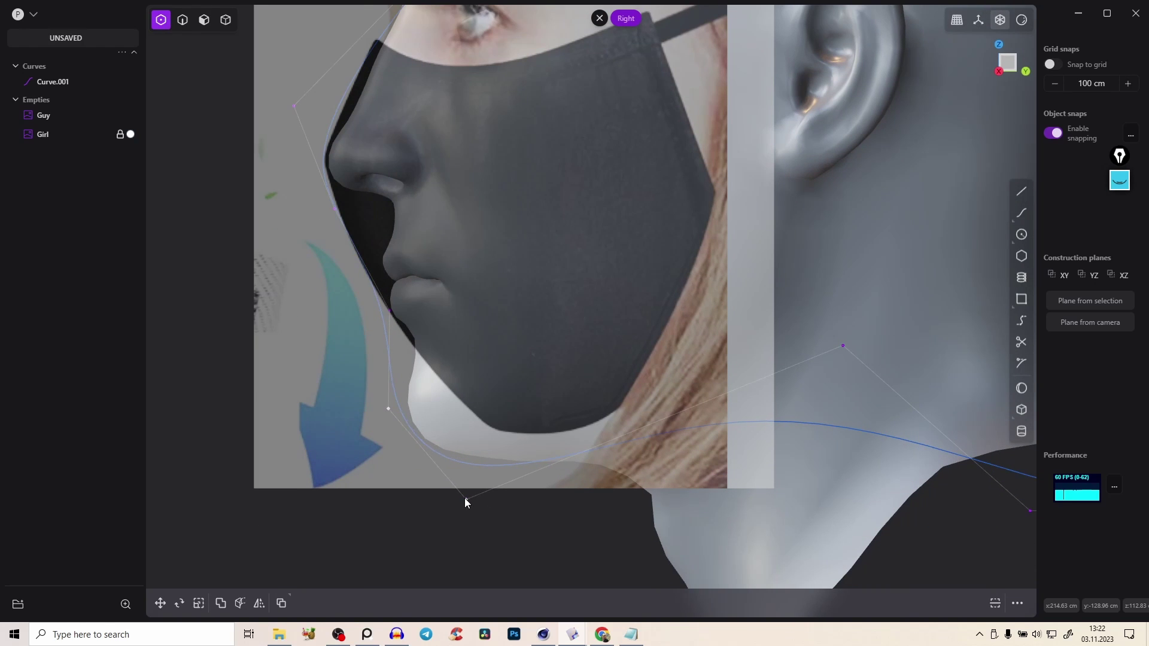
drag(855, 401, 854, 396)
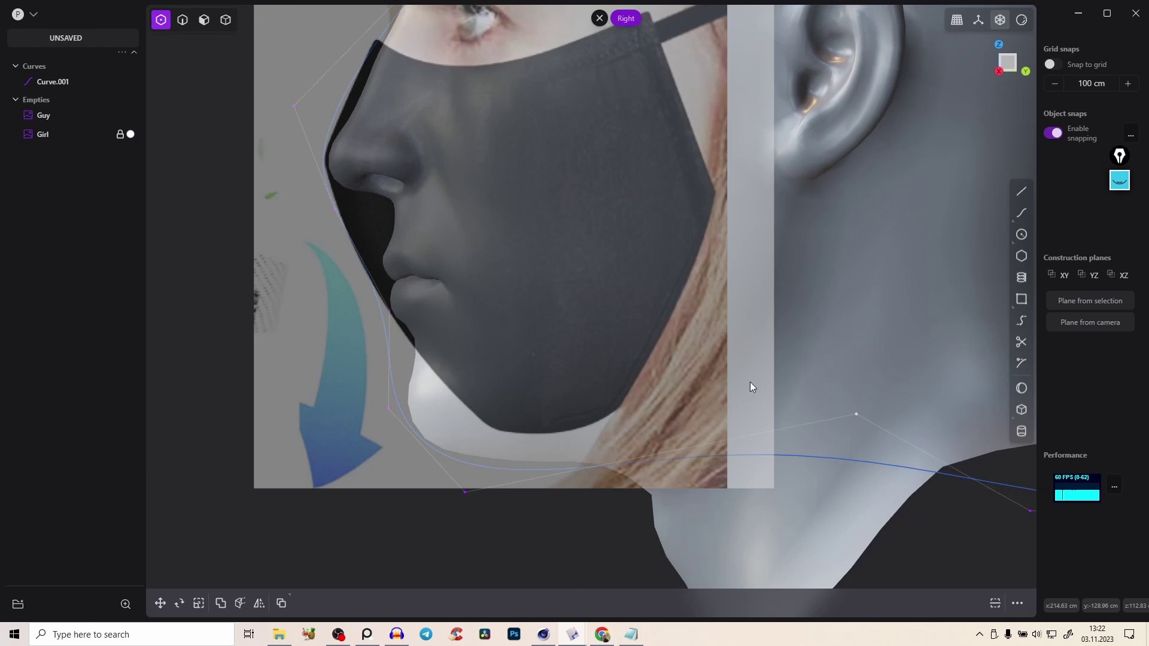
Raise the curve's rear end point behind the neck and adjust its neighbouring point into a smooth upward sweep
right_drag(751, 387, 736, 310)
right_click(845, 294)
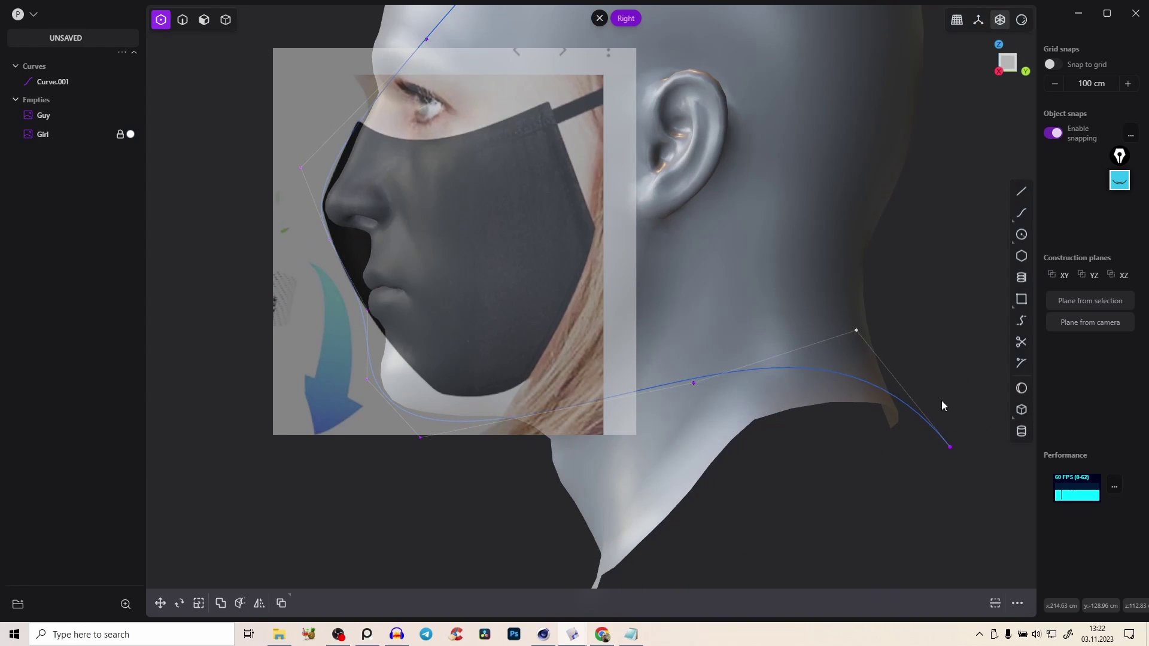
drag(954, 393, 957, 277)
drag(949, 446, 977, 290)
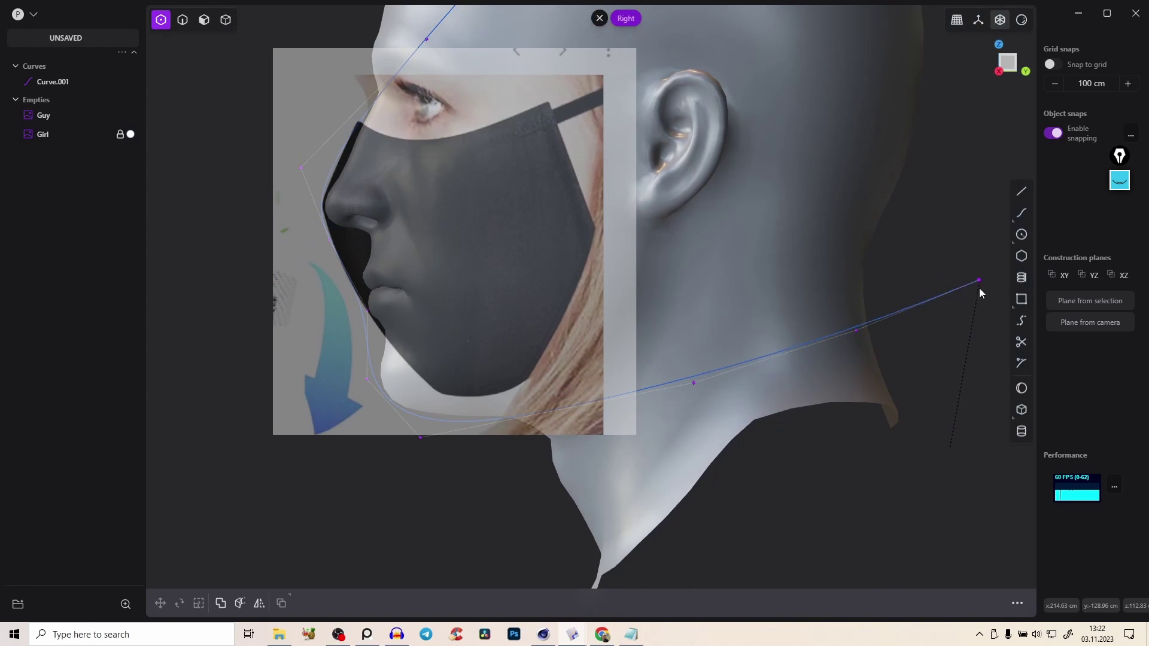
drag(857, 331, 848, 358)
scroll(690, 389, down, 2)
right_drag(690, 389, 655, 351)
Select the whole profile curve and move it -214.625 cm along X back to the centre of the head
key(2)
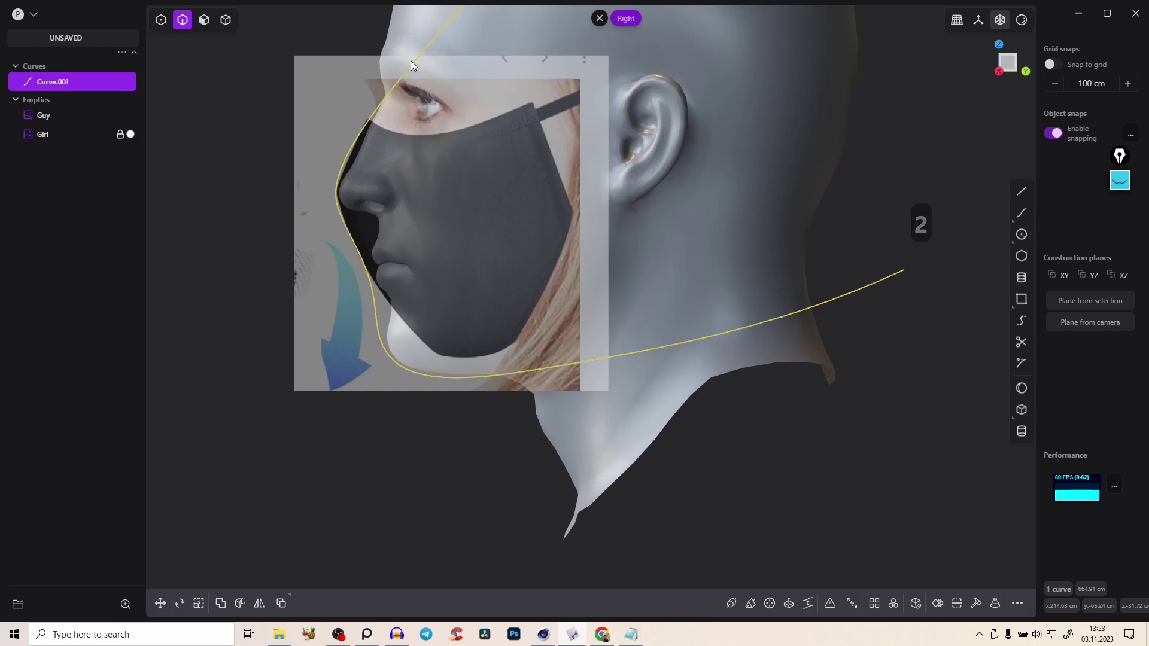
middle_drag(411, 60, 461, 87)
right_drag(460, 88, 646, 203)
key(g)
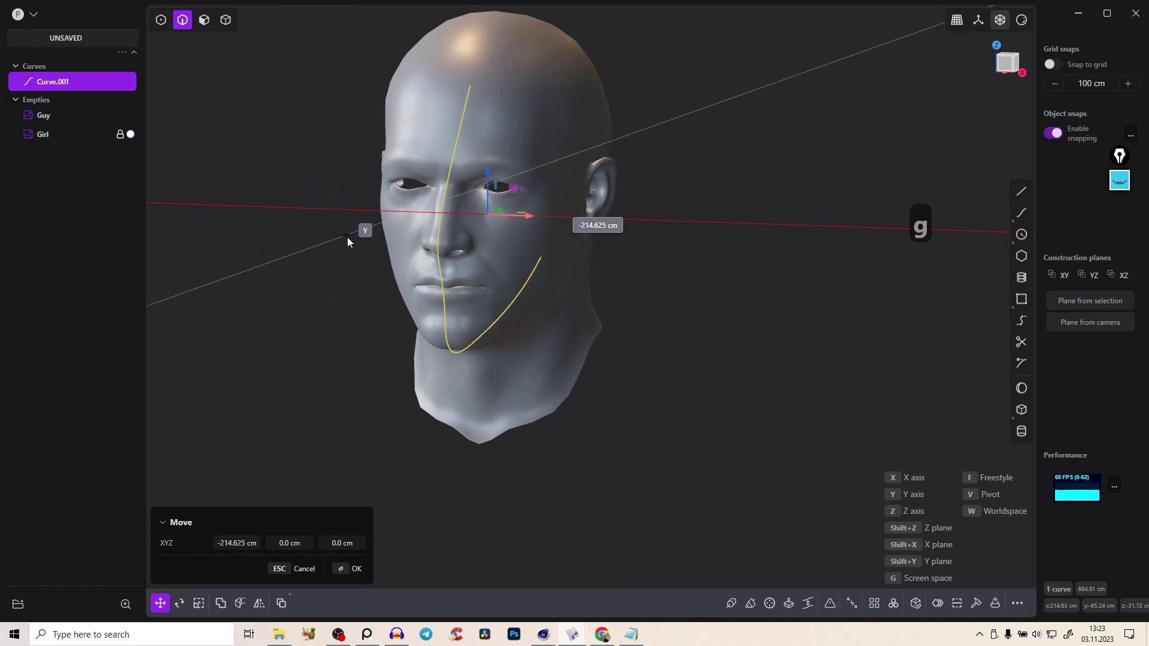
right_click(451, 294)
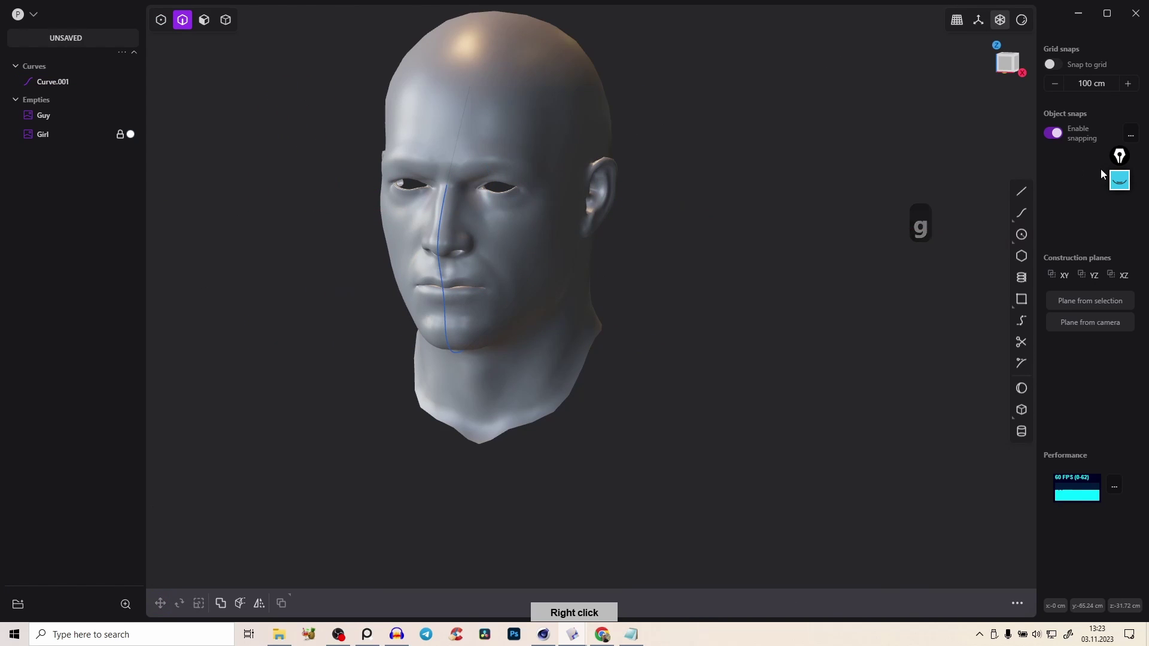
Mark the planned crossing mask contours over the cheek with the screen pen, and clear the annotations
click(1120, 180)
click(1119, 234)
drag(449, 206, 487, 284)
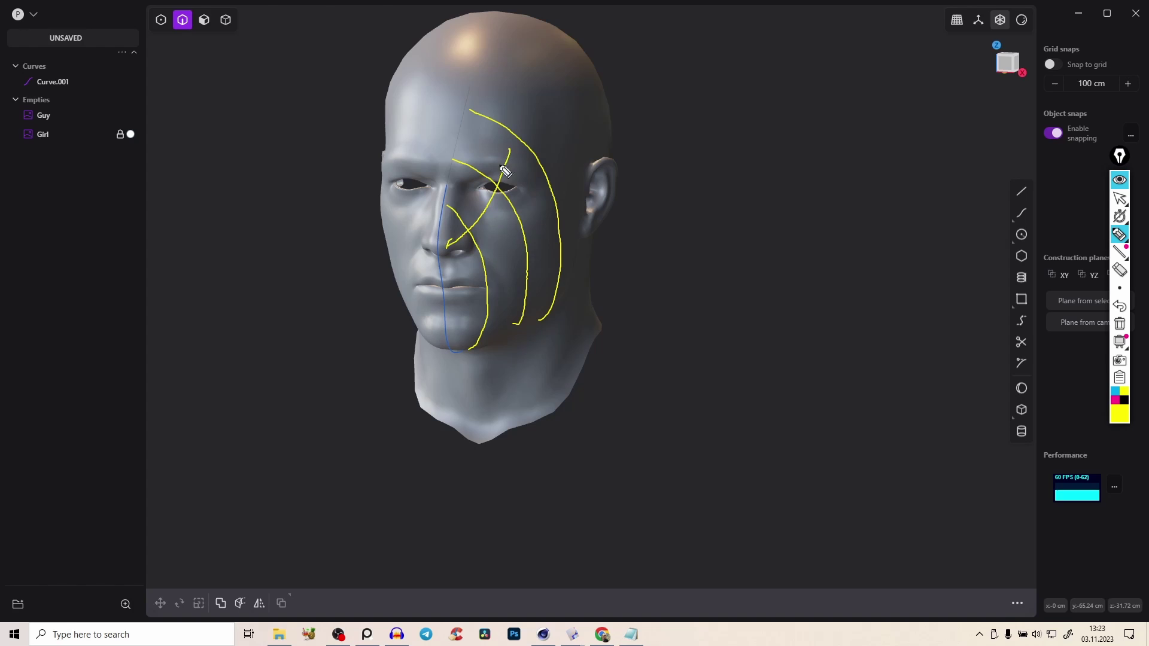
drag(458, 299, 552, 256)
drag(456, 322, 554, 307)
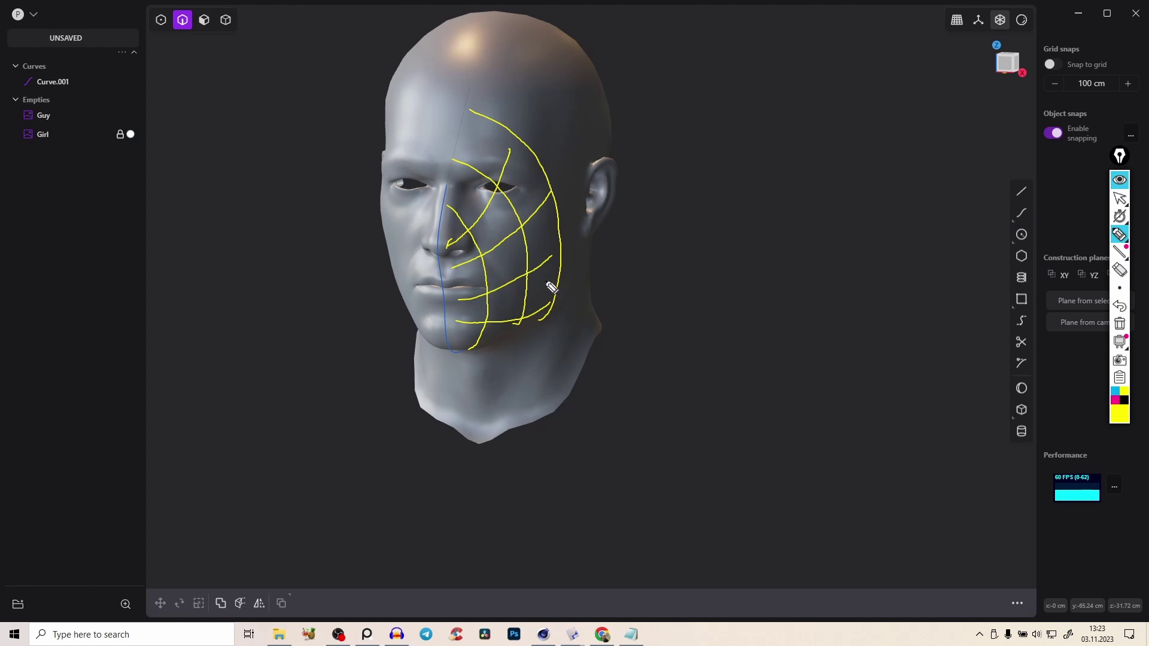
click(1119, 271)
click(1120, 324)
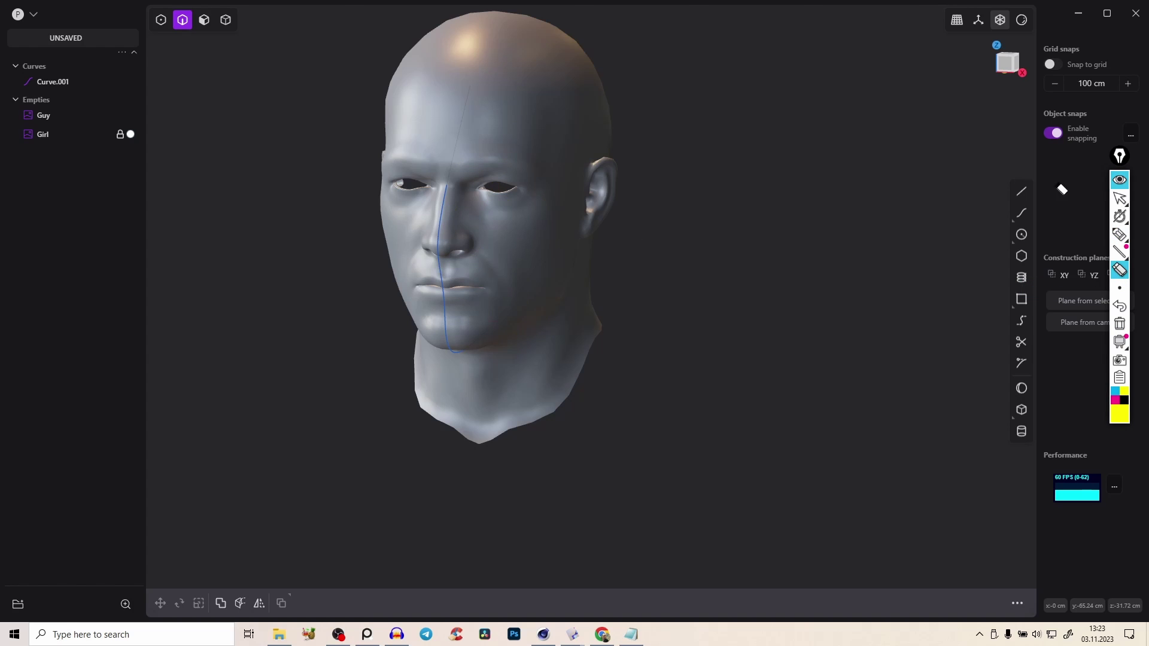
click(1114, 183)
In the right side view, draw a slanted line about 167 cm long across the profile curve from the nose bridge to under the chin
right_drag(281, 248, 610, 230)
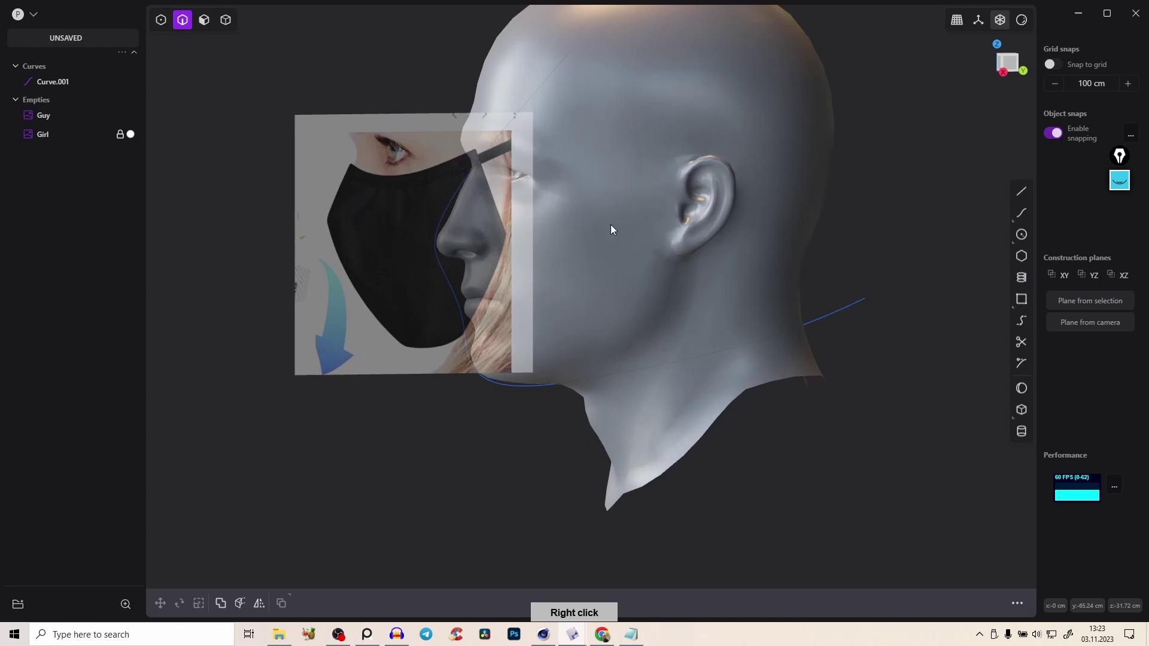
click(1009, 71)
scroll(412, 311, up, 5)
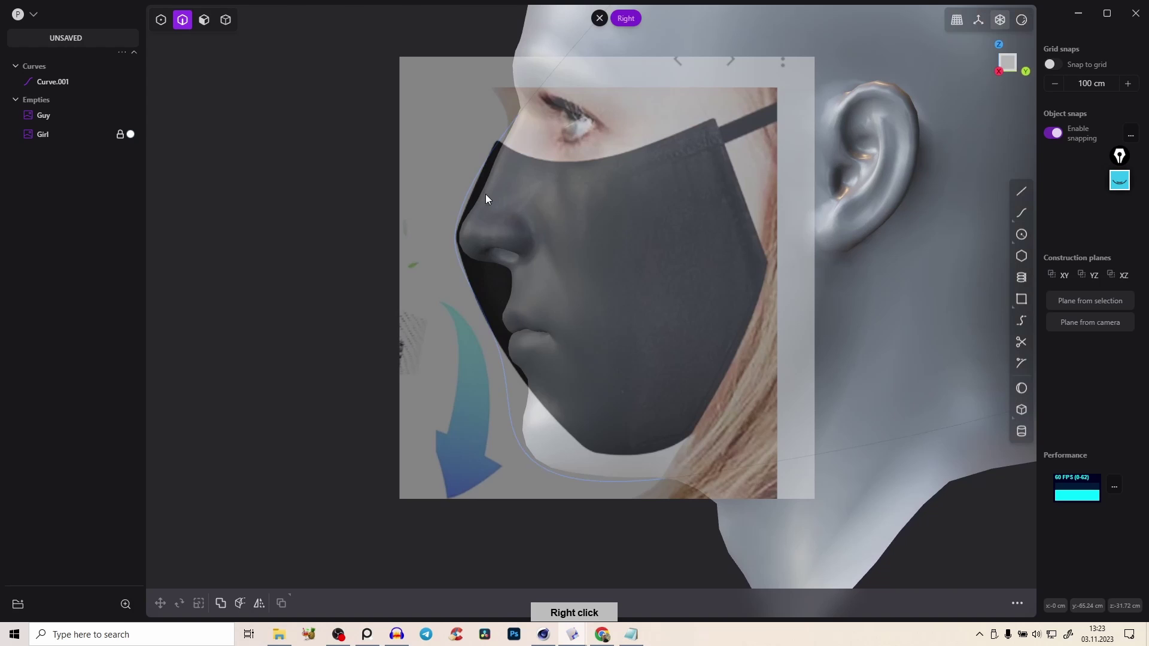
key(2)
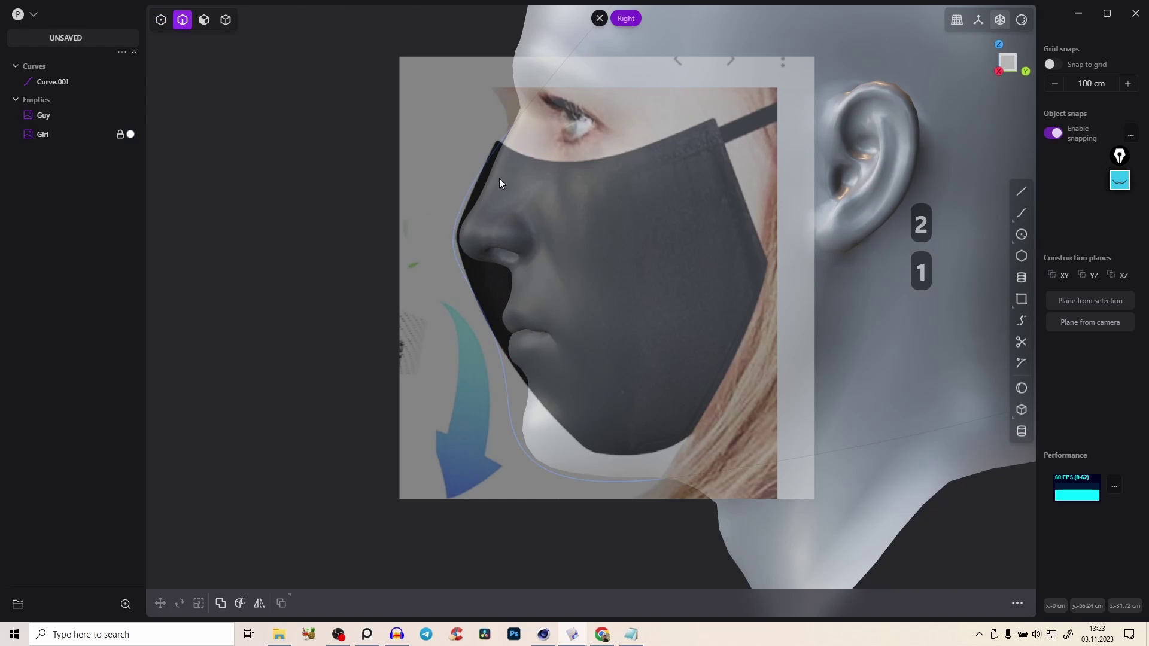
key(a)
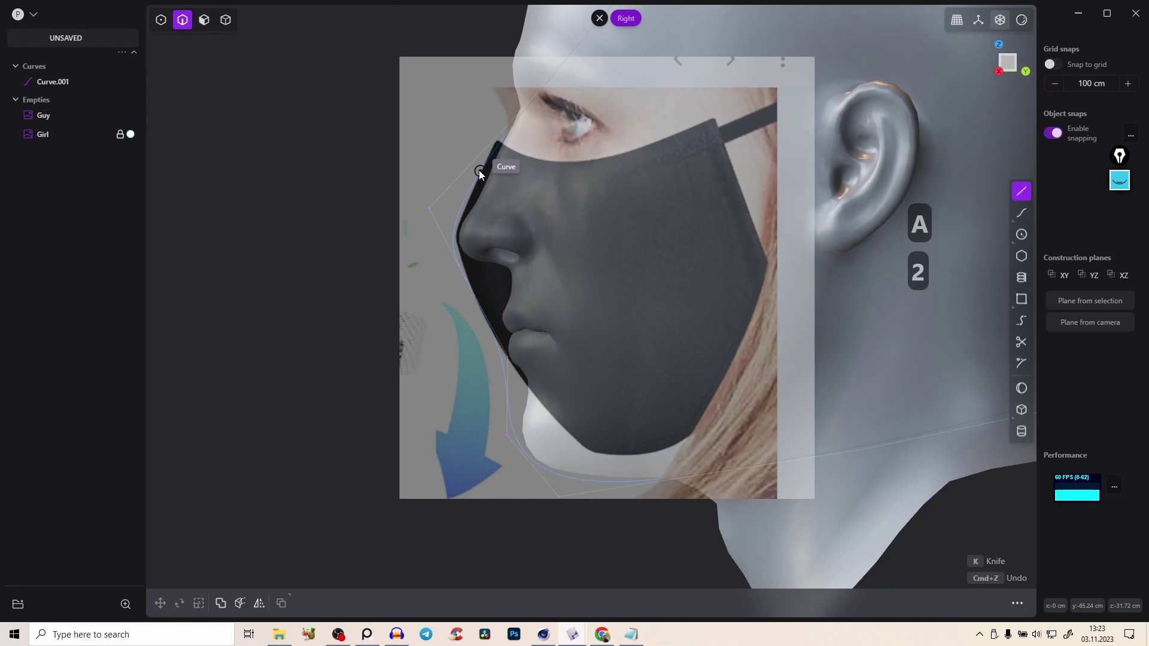
click(479, 170)
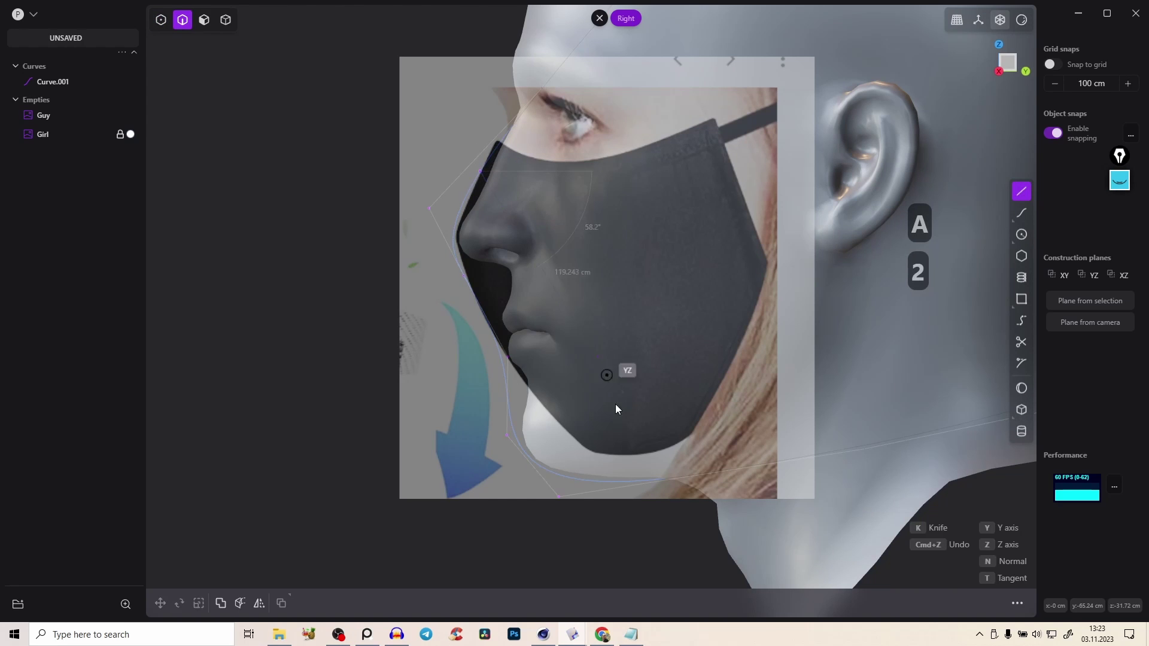
click(607, 483)
right_click(597, 269)
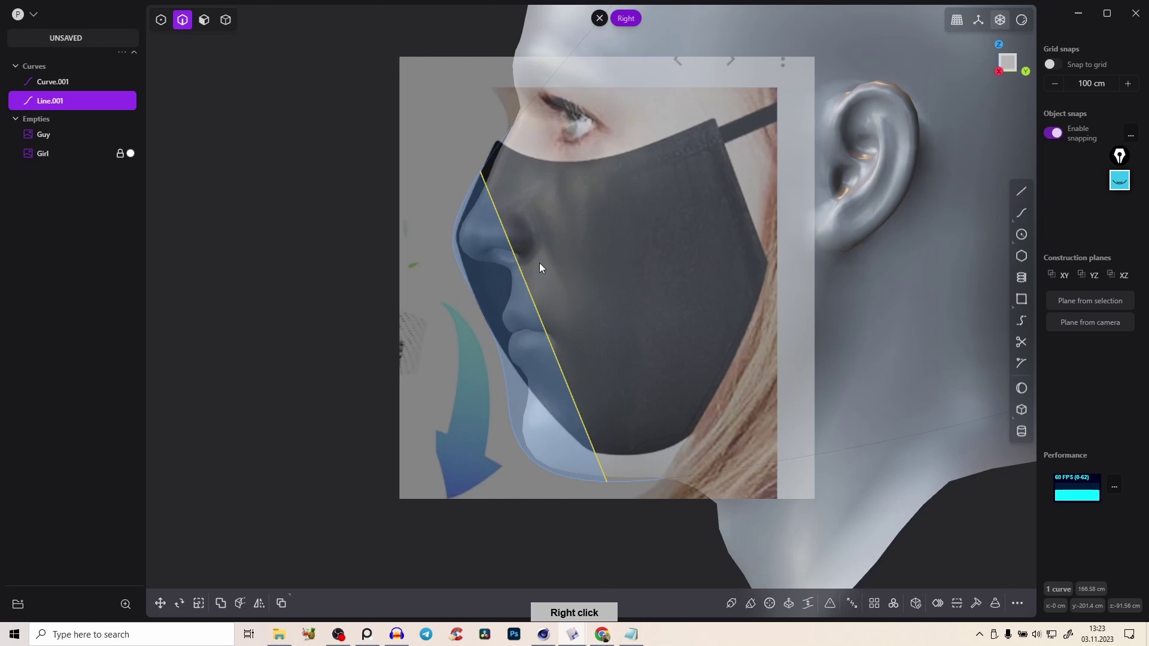
Draw a second slanted line about 201 cm long across the profile curve from the brow to under the jaw
mouse_move(518, 201)
middle_down()
mouse_move(523, 172)
mouse_move(527, 211)
middle_up()
key(a)
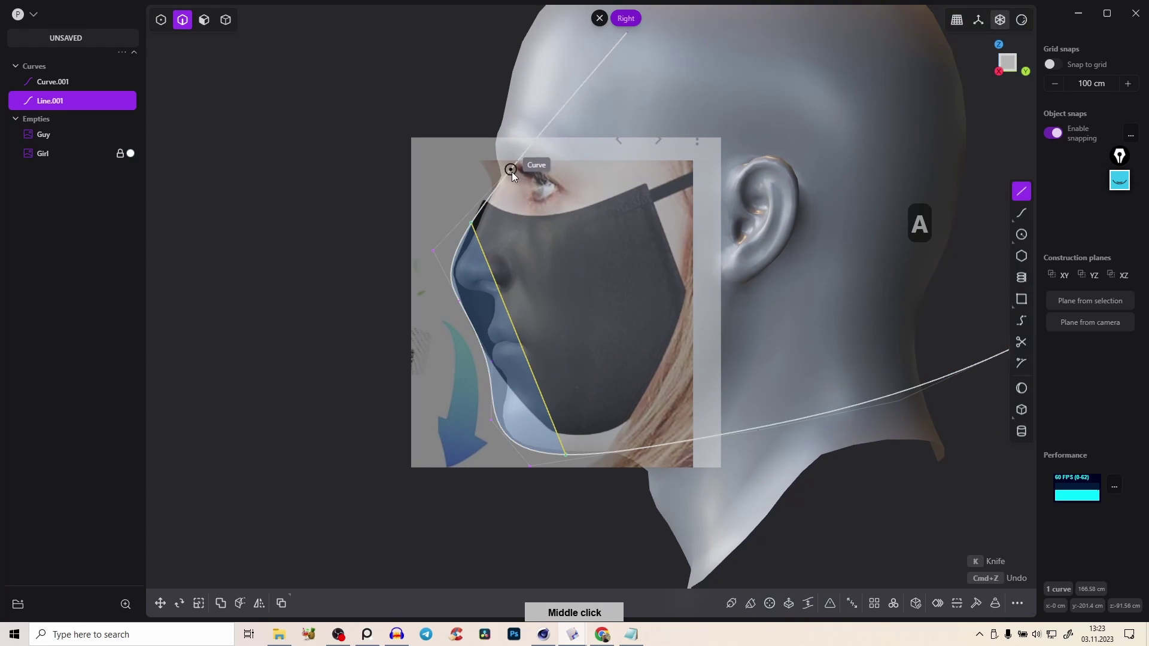
key(ctrl+z)
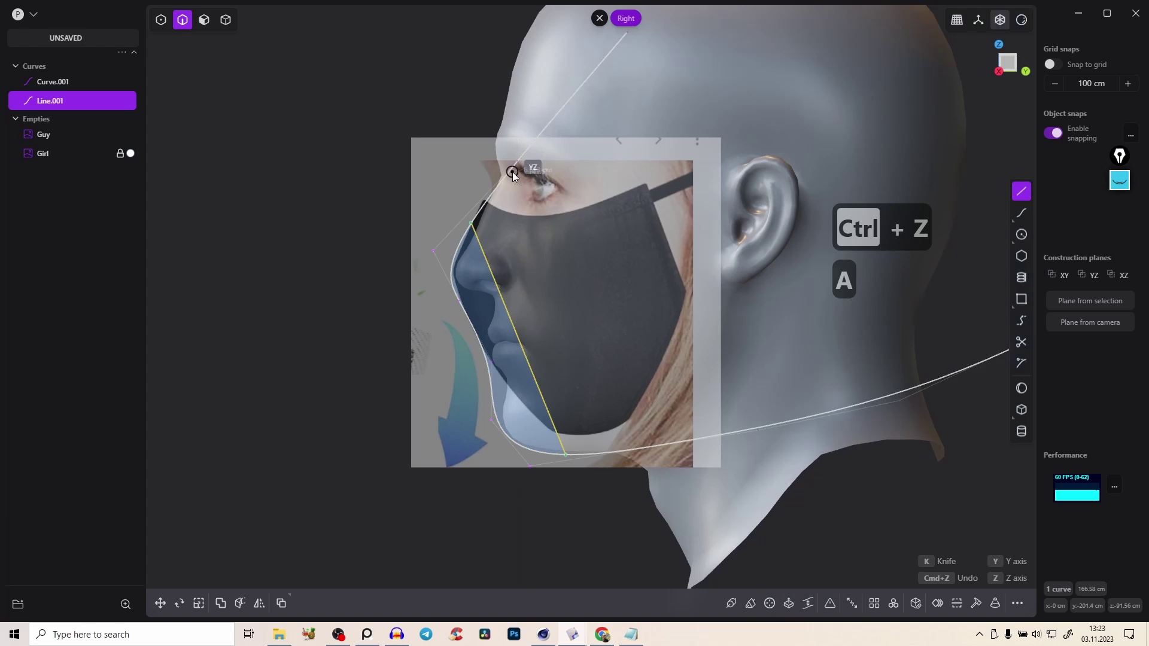
click(511, 170)
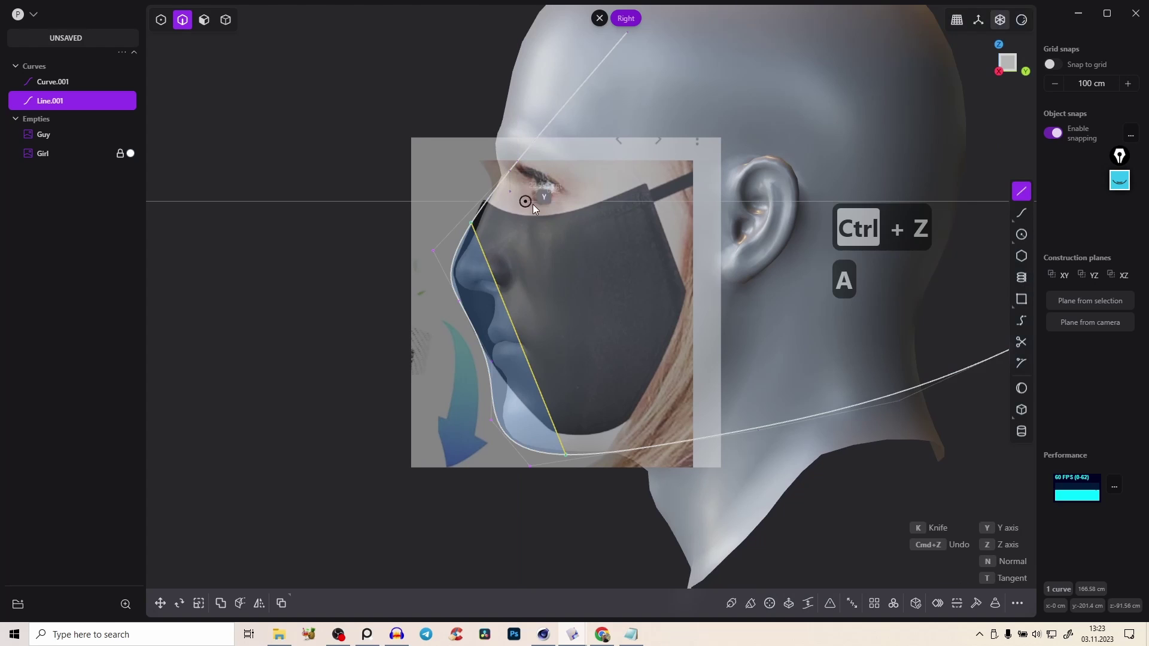
click(623, 452)
right_click(582, 229)
Draw a third slanted line about 263 cm long across the profile curve from the forehead to the neck below the ear
key(a)
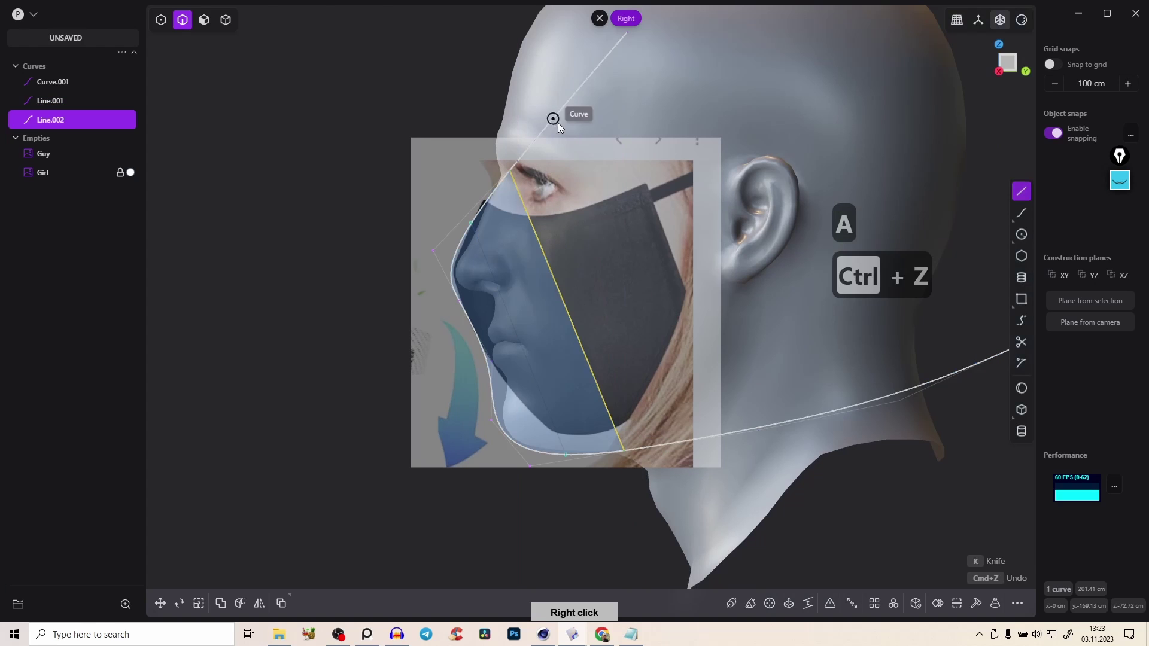
click(593, 70)
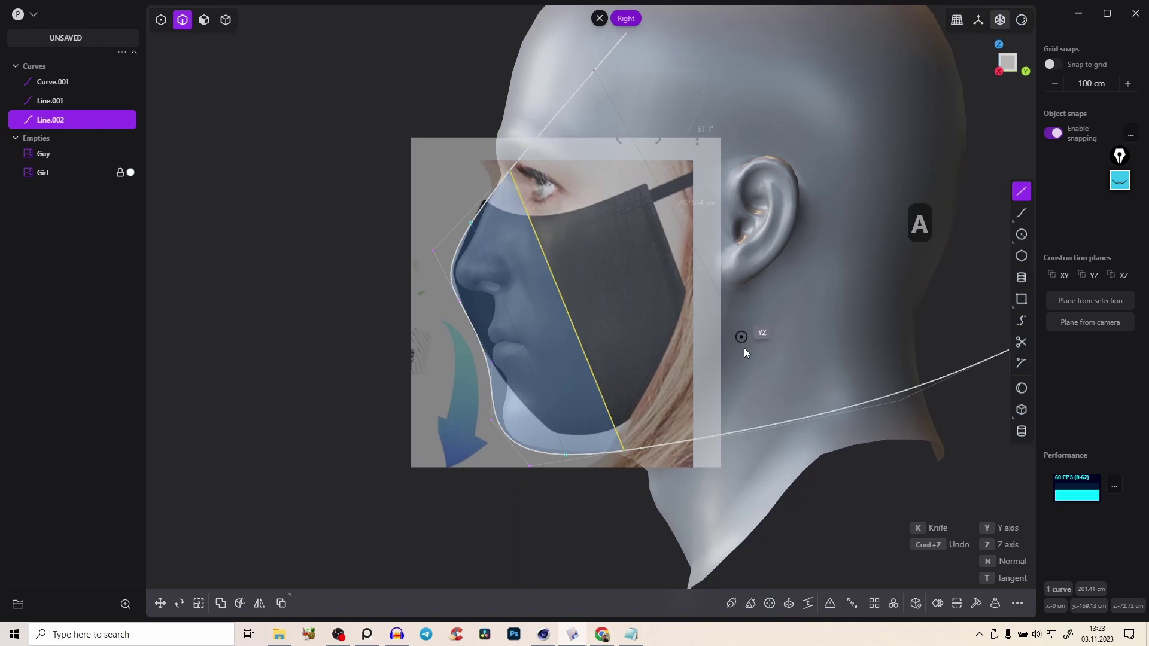
click(758, 430)
right_click(588, 296)
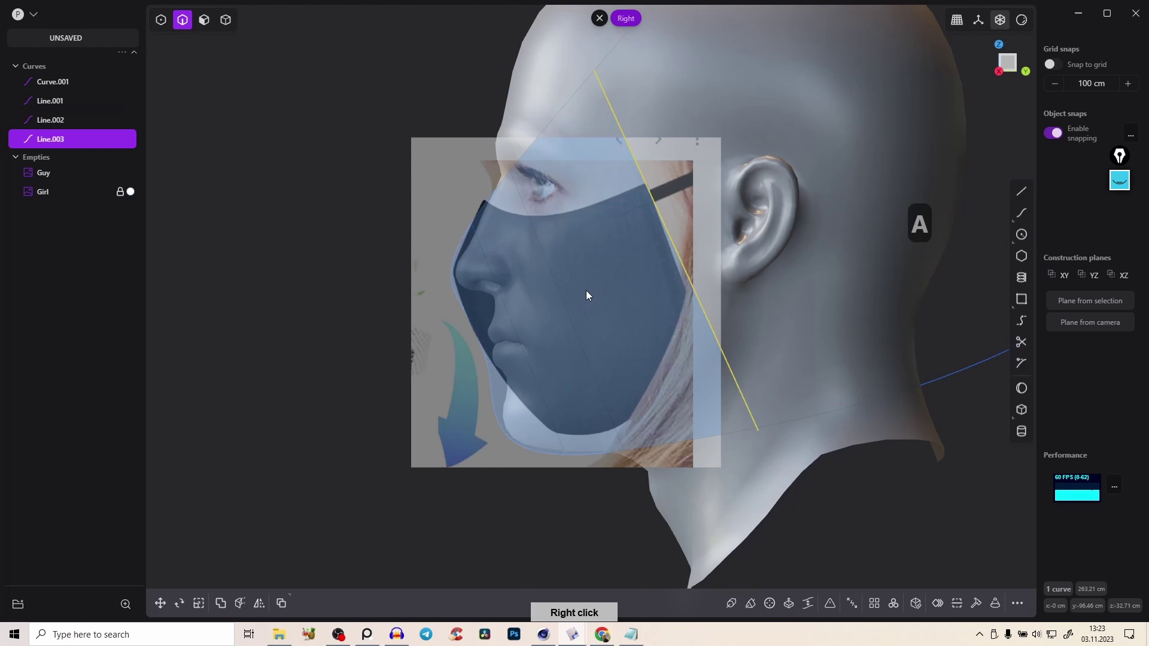
Adjust the upper and lower end points of the middle slanted line so both ends meet the profile curve
key(1)
click(518, 159)
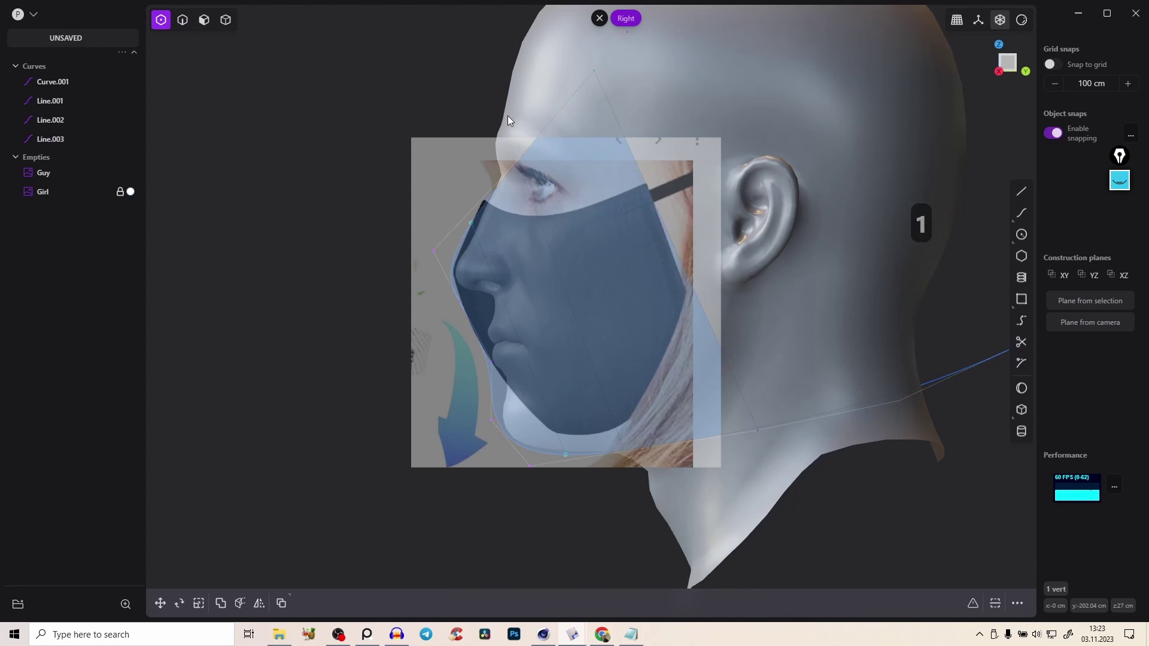
scroll(518, 171, up, 8)
right_drag(518, 176, 551, 390)
drag(554, 324, 562, 315)
scroll(631, 354, down, 6)
right_drag(627, 327, 522, 134)
scroll(604, 228, down, 3)
scroll(592, 287, down, 3)
scroll(626, 442, up, 5)
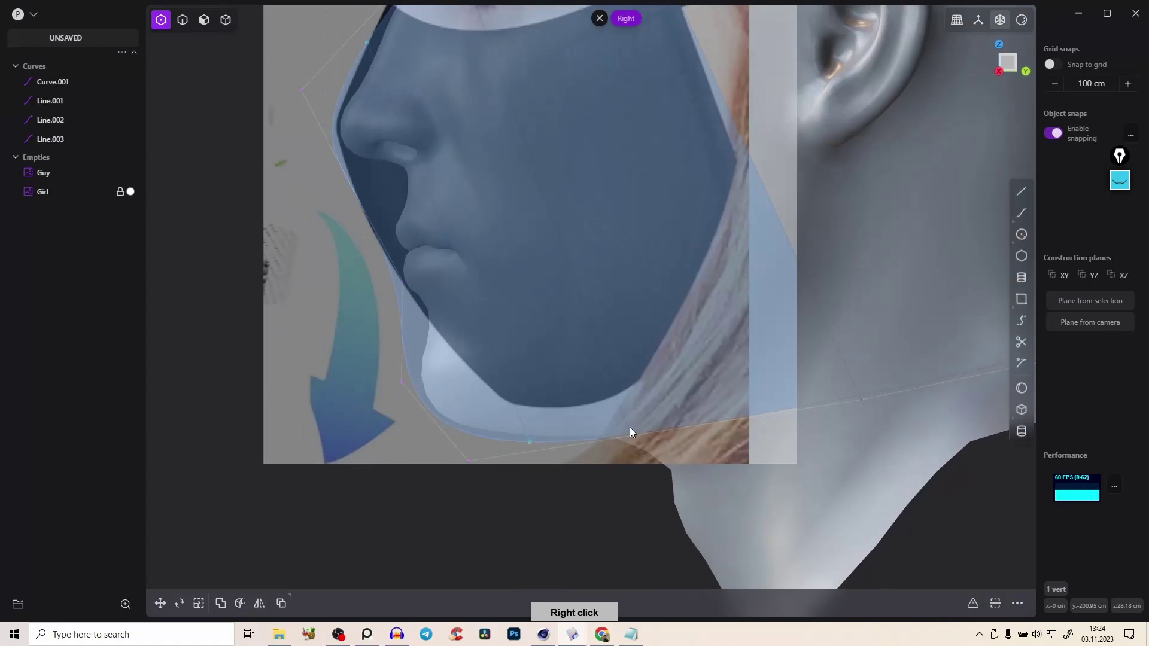
key(2)
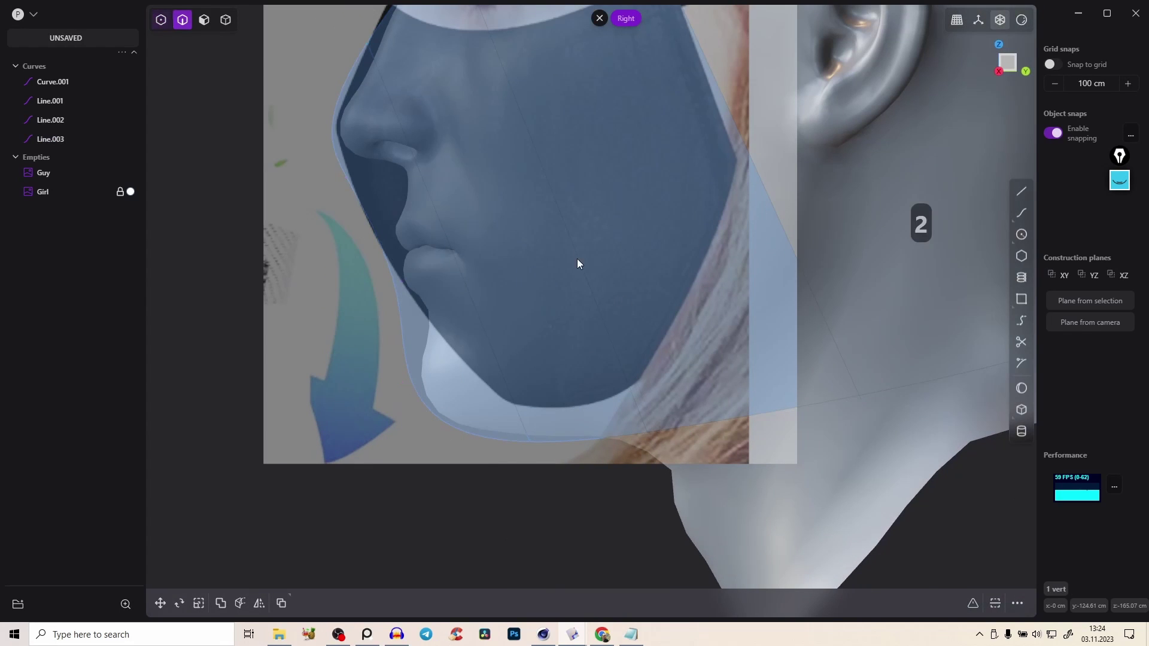
Cut the profile curve into segments using the three slanted lines as cutters
right_drag(600, 276, 610, 113)
middle_drag(611, 113, 483, 279)
key(2)
right_drag(484, 280, 494, 221)
scroll(490, 210, up, 3)
click(485, 203)
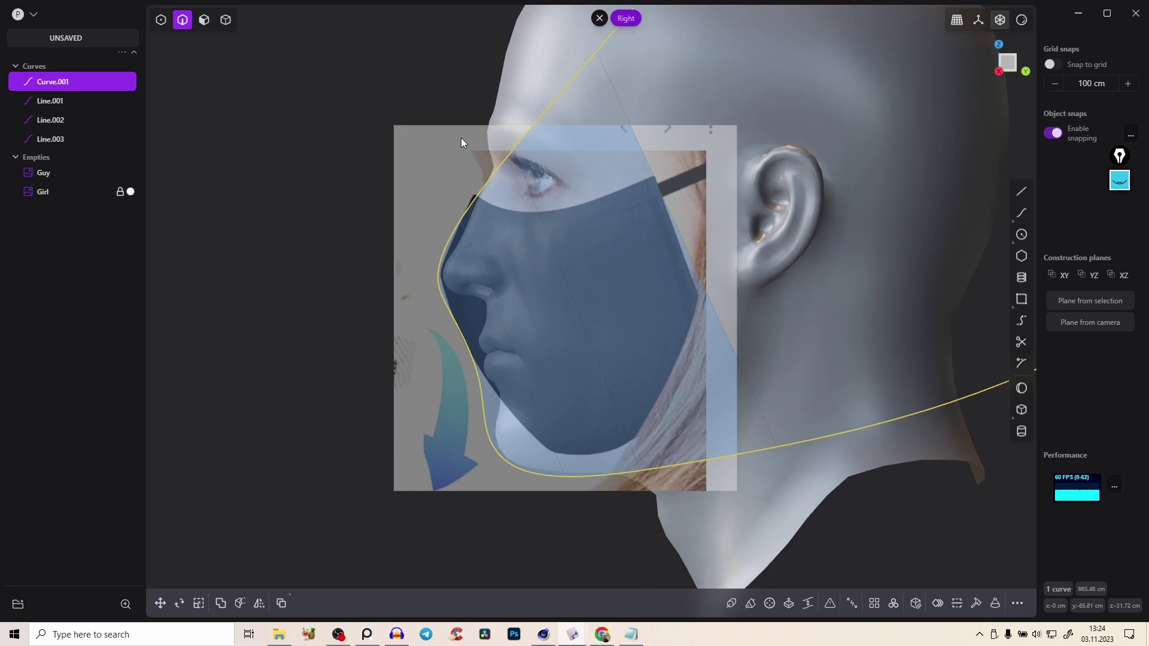
text(fcut)
key(Escape)
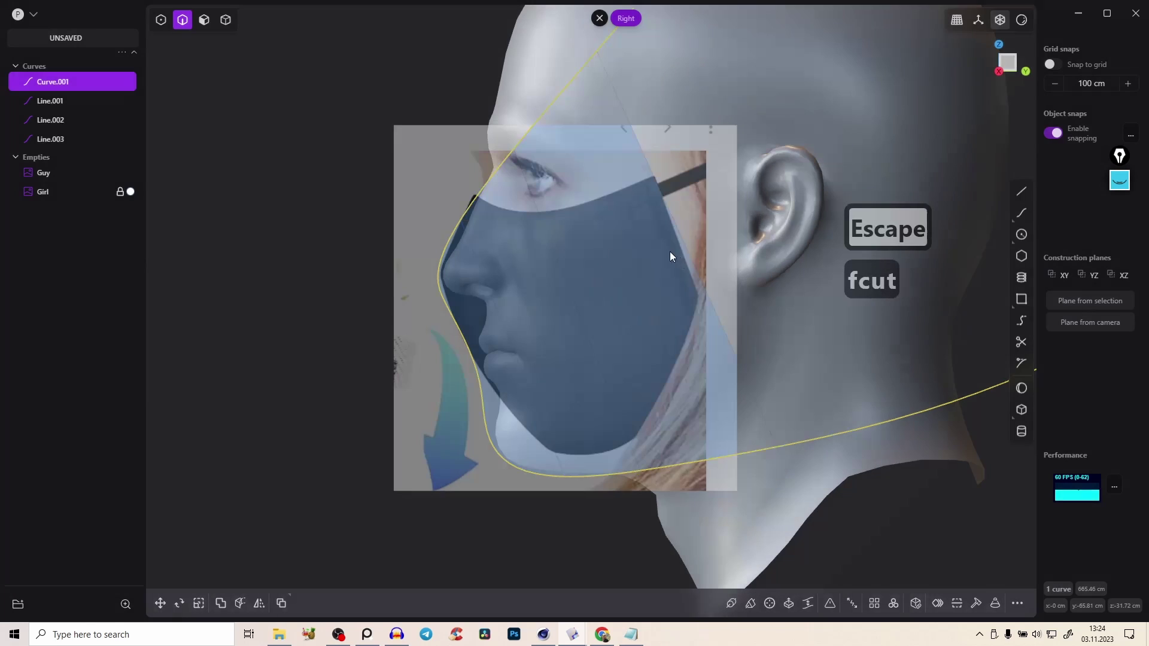
key(c)
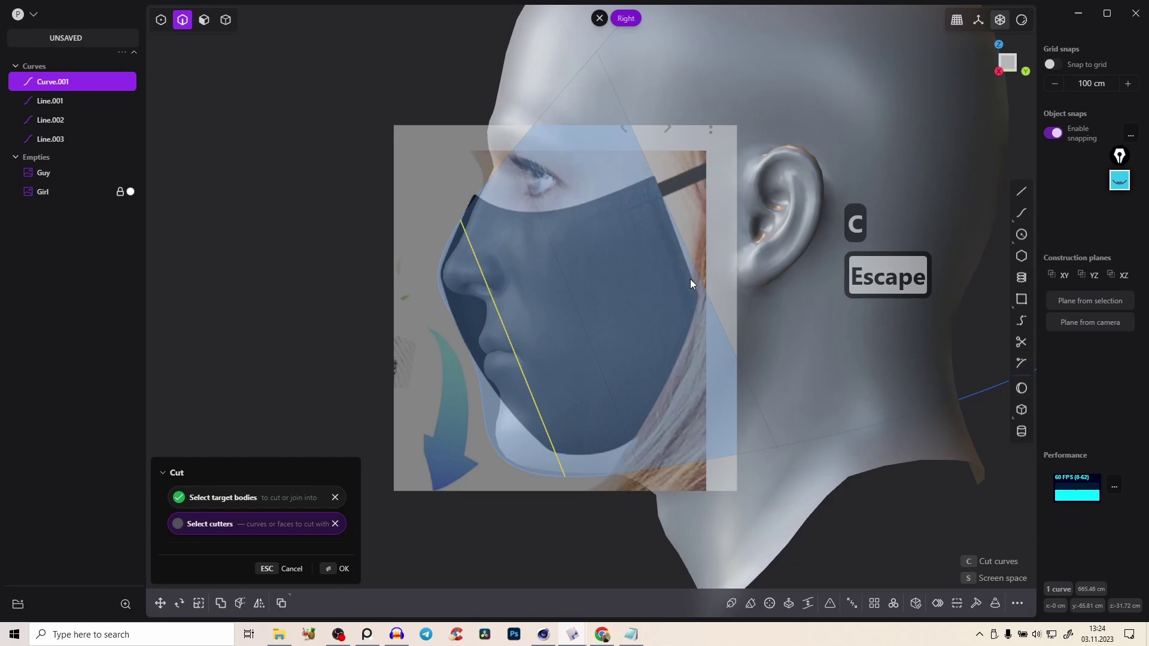
right_click(626, 275)
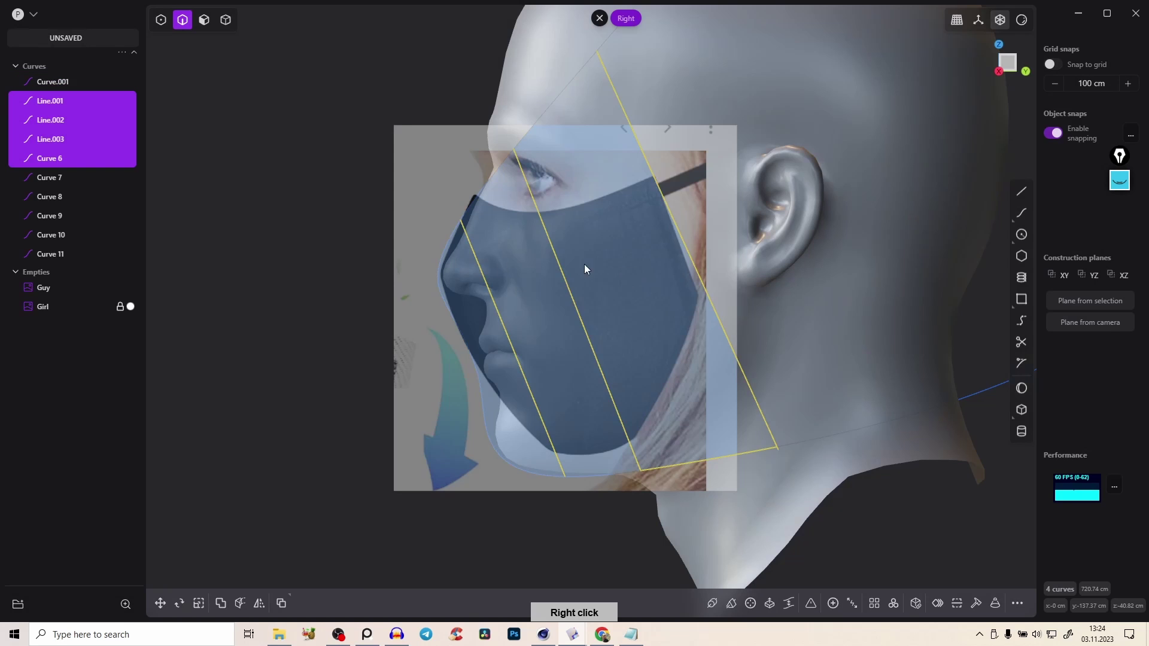
Examine the separate profile curve segments along the nose bridge, face front and jaw
key(2)
scroll(546, 136, down, 1)
scroll(556, 112, down, 1)
click(543, 118)
mouse_move(543, 117)
middle_down()
mouse_move(555, 164)
mouse_move(518, 164)
mouse_move(534, 99)
middle_up()
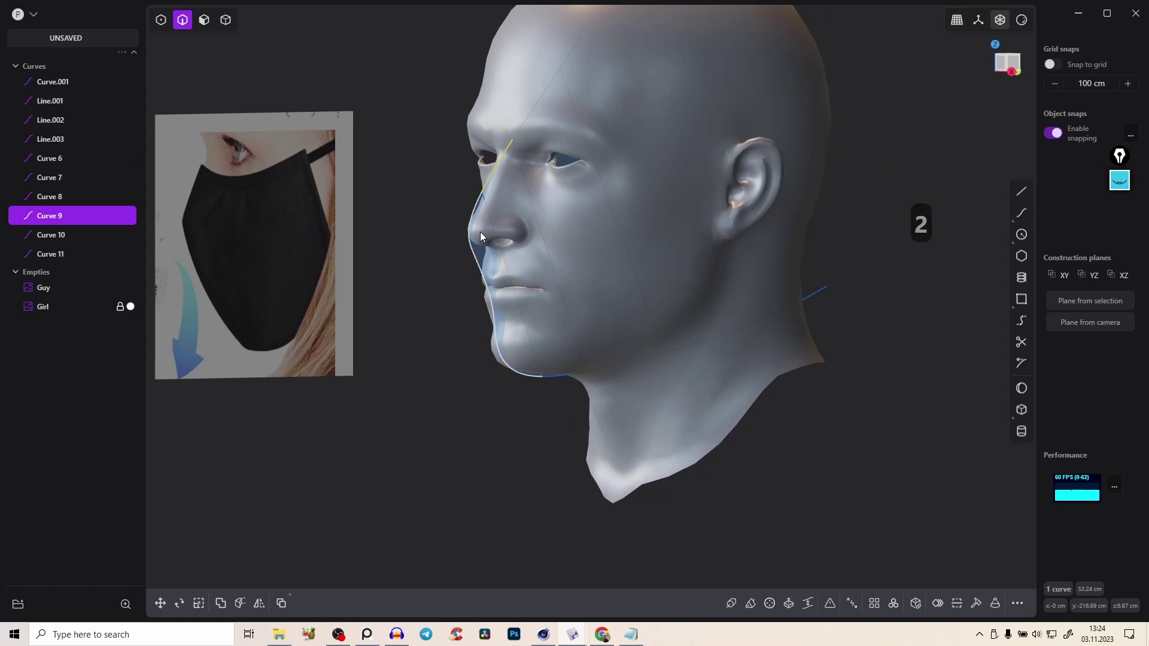
click(556, 375)
click(513, 377)
middle_drag(513, 235, 508, 182)
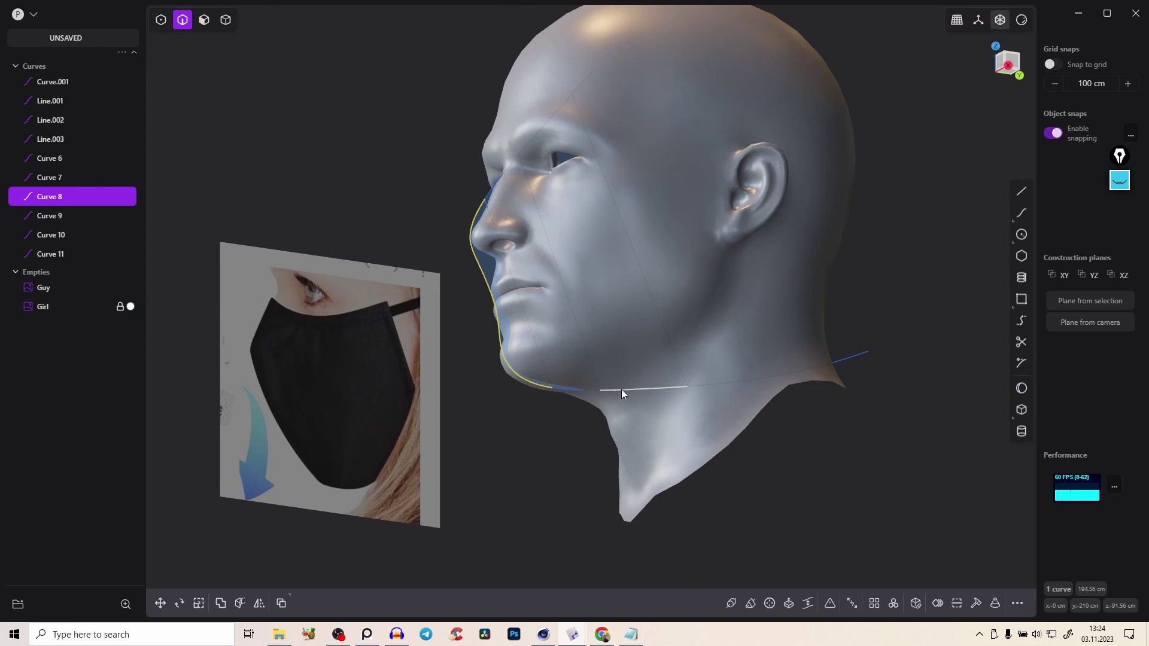
click(612, 387)
Delete the leftover profile segments above the forehead and behind the neck, outside the third slanted line
click(733, 389)
middle_drag(695, 320, 663, 347)
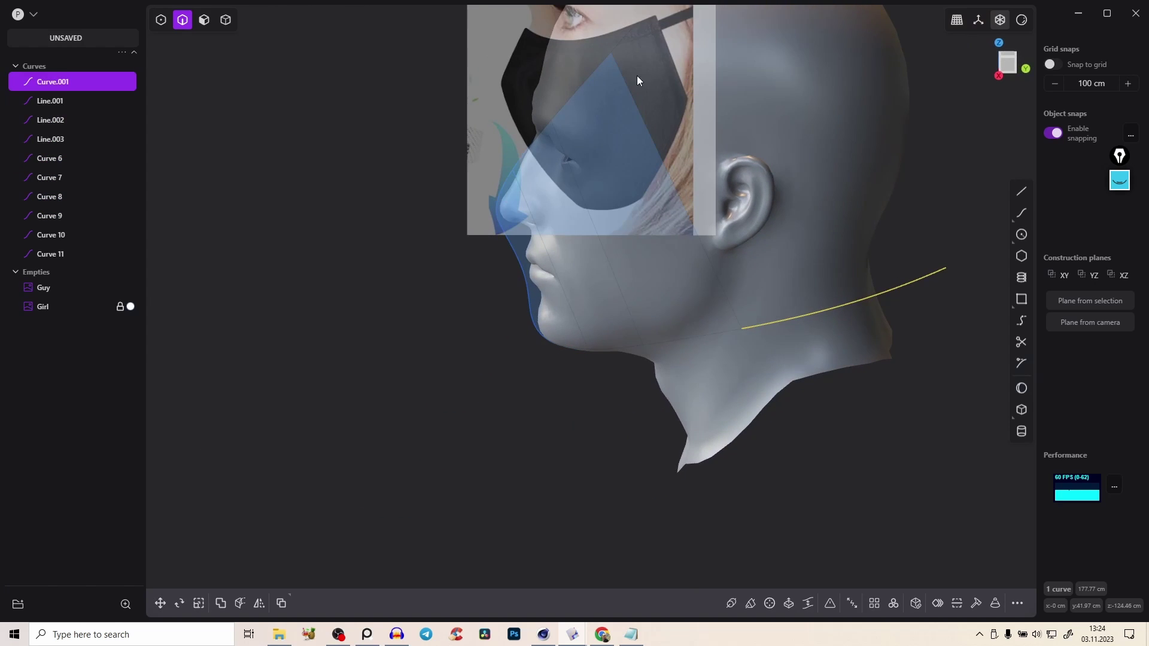
middle_drag(639, 67, 679, 68)
click(733, 342)
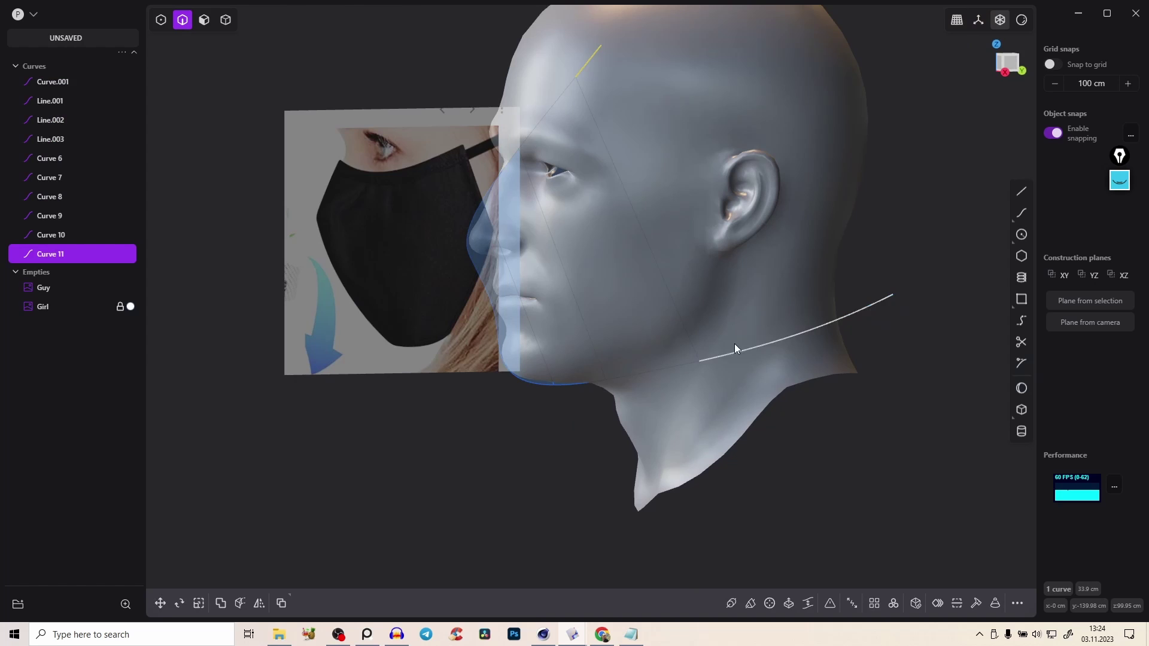
key(x)
Extrude the three slanted lines 150.251 cm sideways past the cheek into flat sheets
middle_drag(749, 330, 594, 218)
key(2)
click(475, 232)
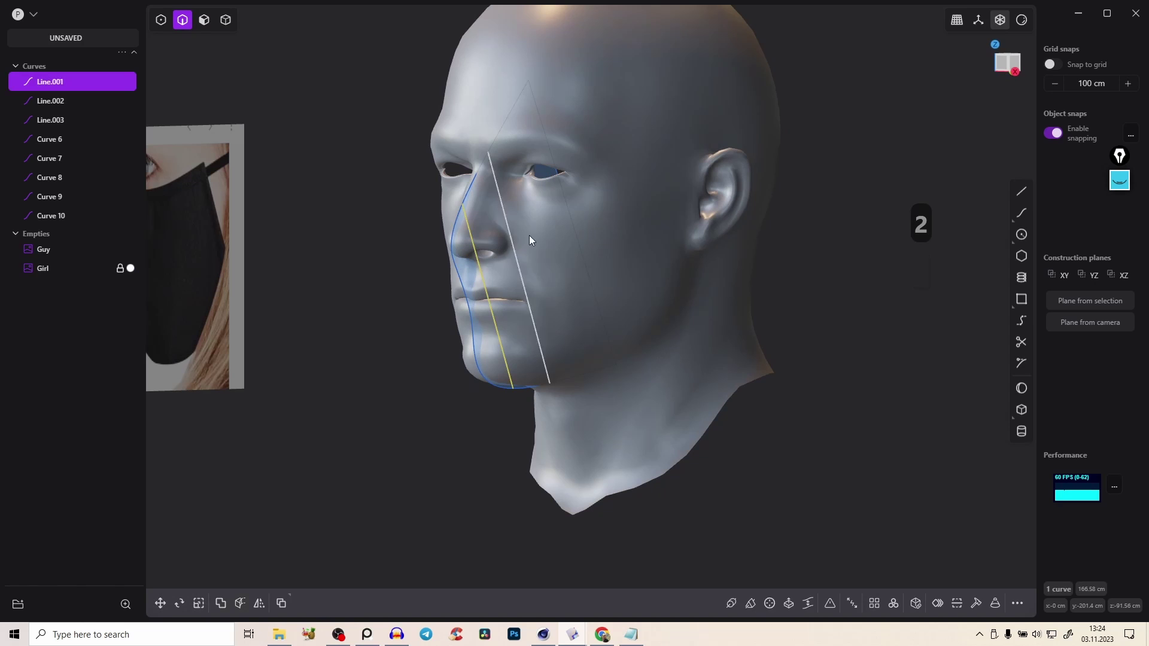
click(508, 217)
click(565, 184)
key(e)
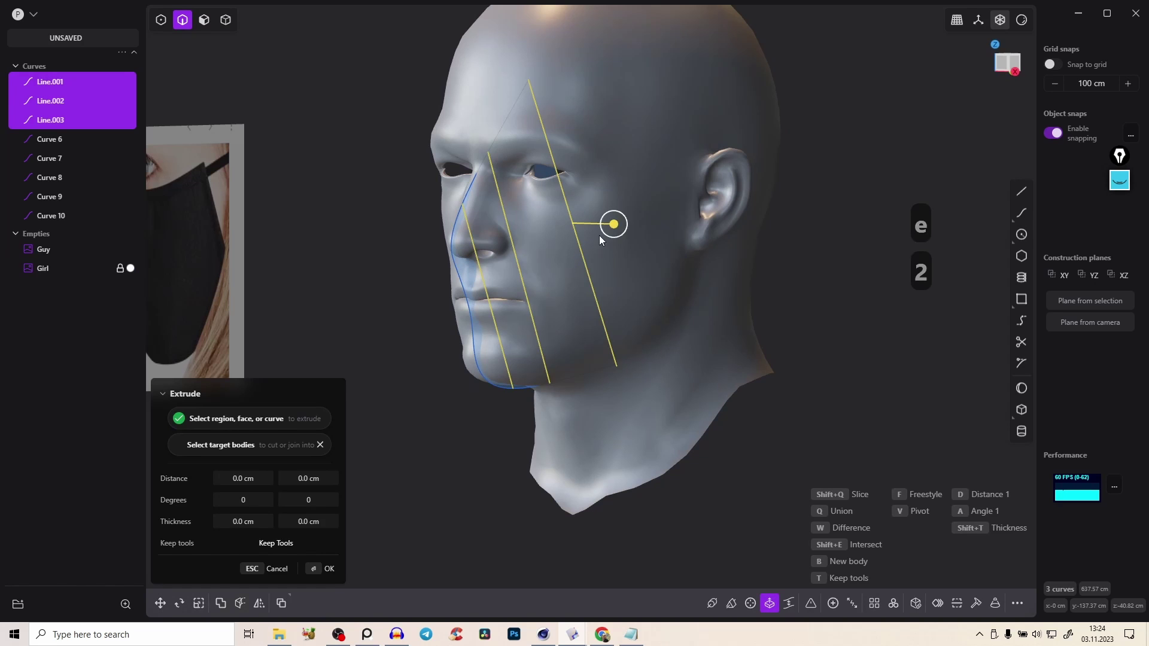
middle_drag(567, 183, 598, 173)
right_click(599, 174)
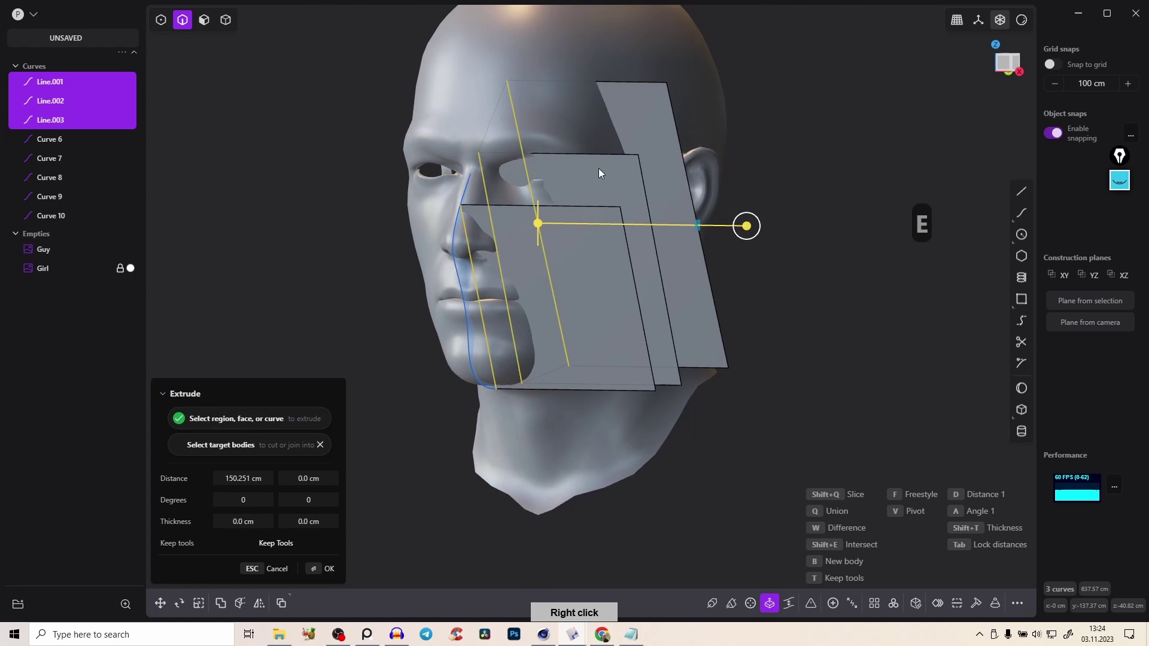
Select the three original slanted lines and group them
right_drag(676, 154, 556, 216)
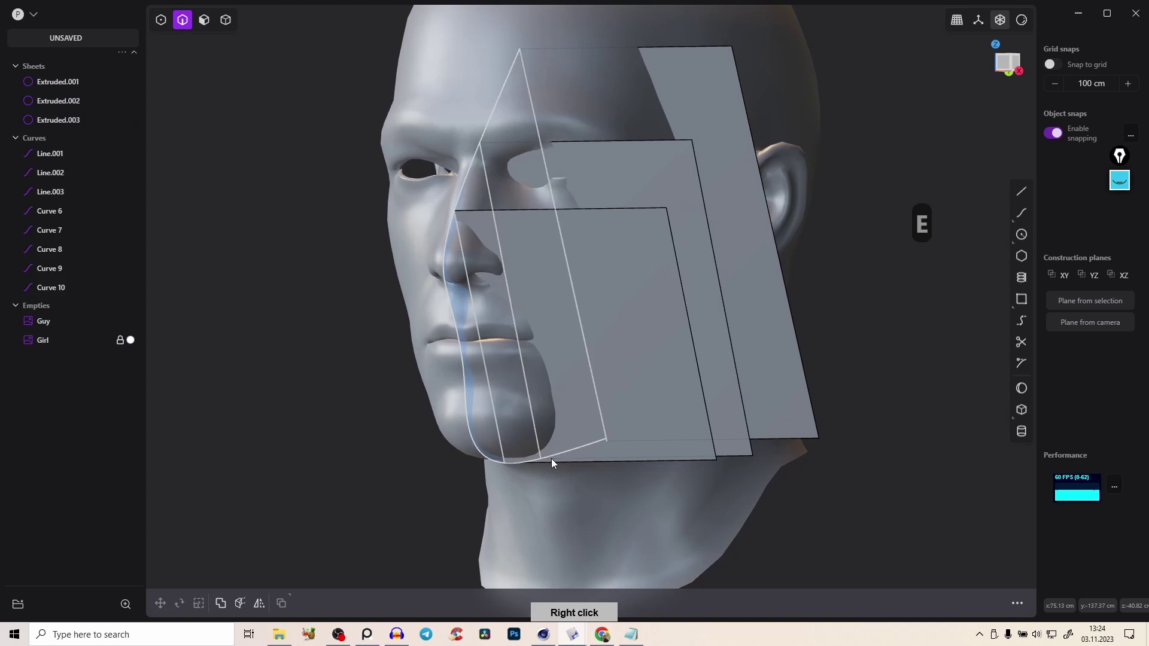
right_drag(555, 322, 468, 206)
click(468, 226)
shift+click(529, 170)
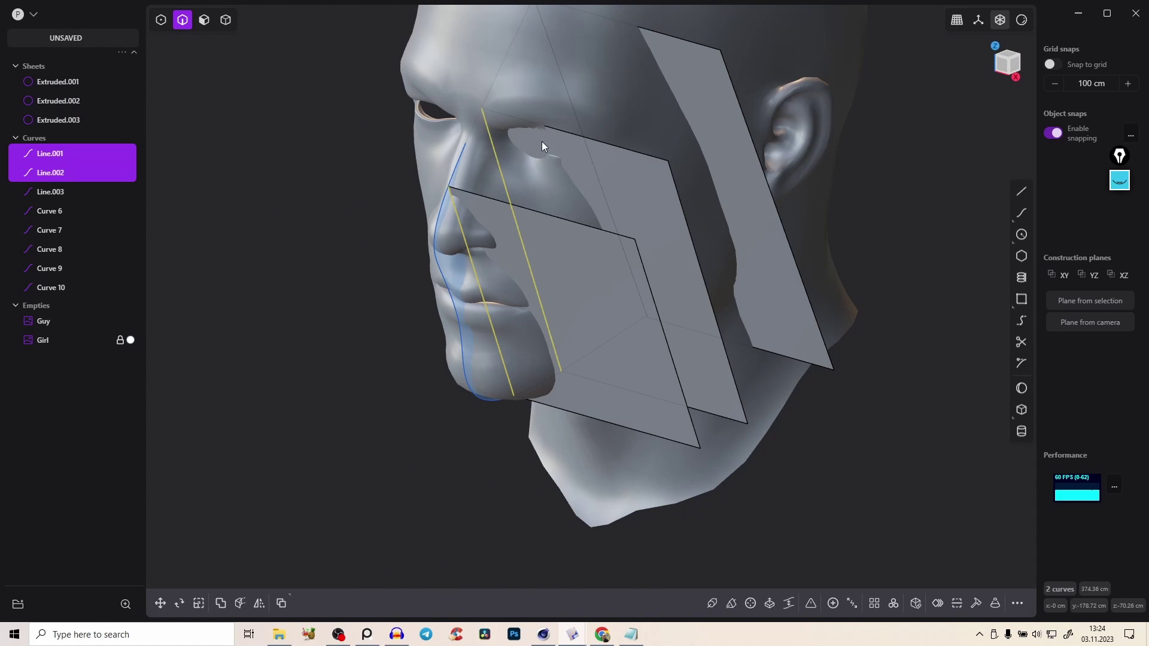
shift+click(574, 109)
key(ctrl+g)
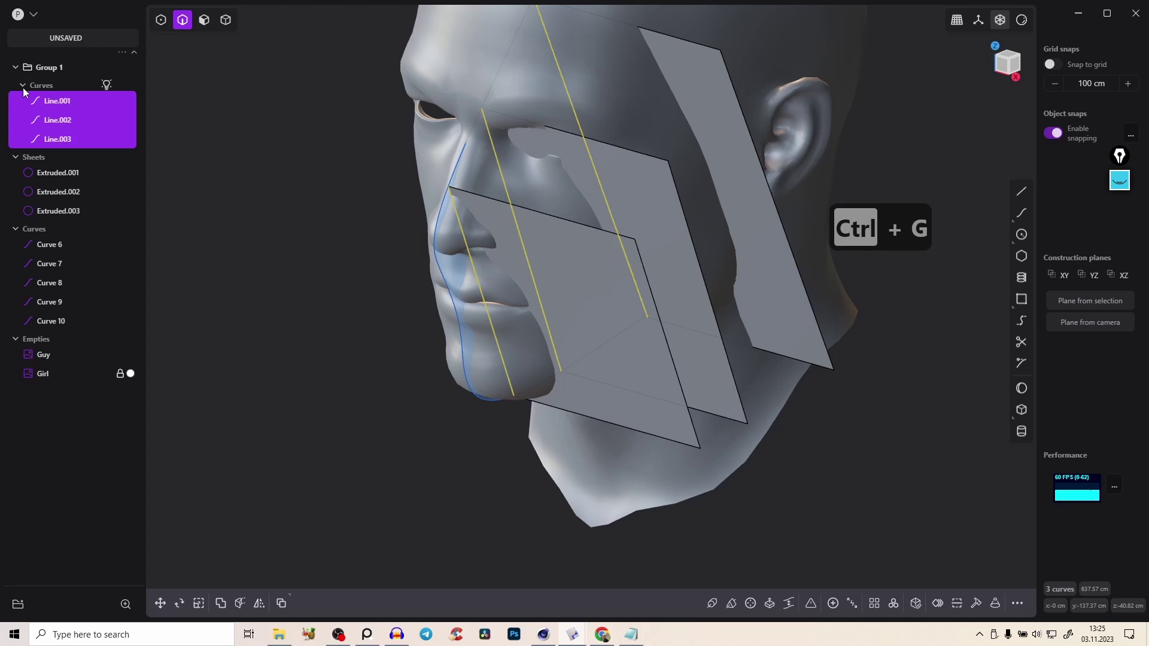
Rename the group of lines as CC, and hide and collapse it
click(52, 66)
text(CC)
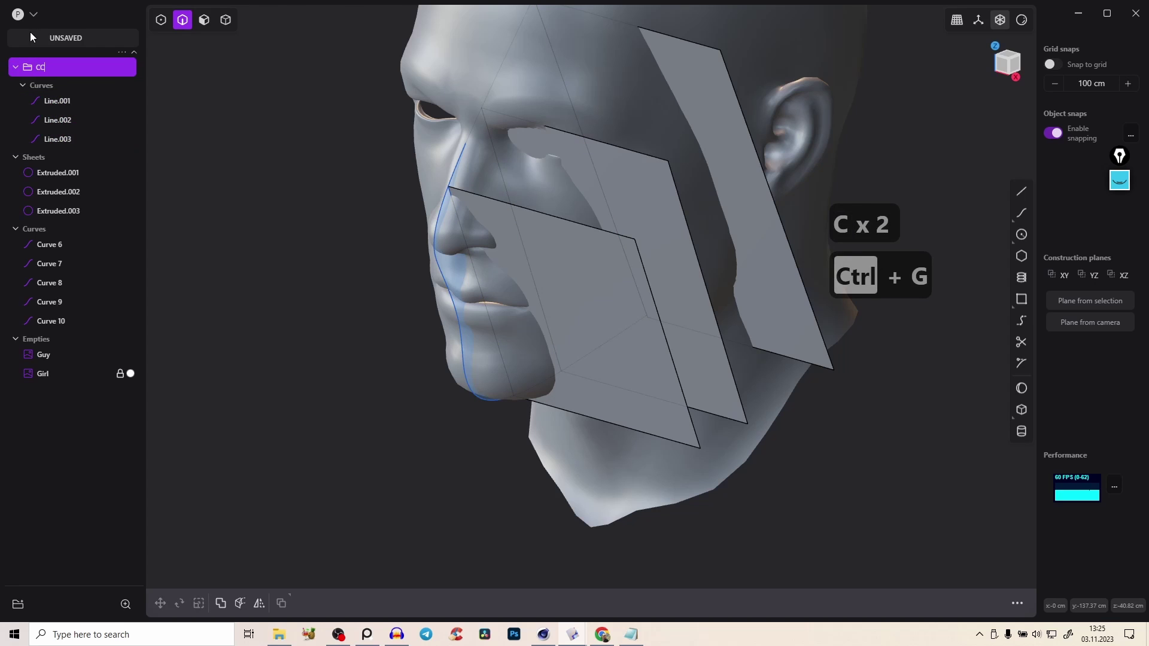
key(shift+Return)
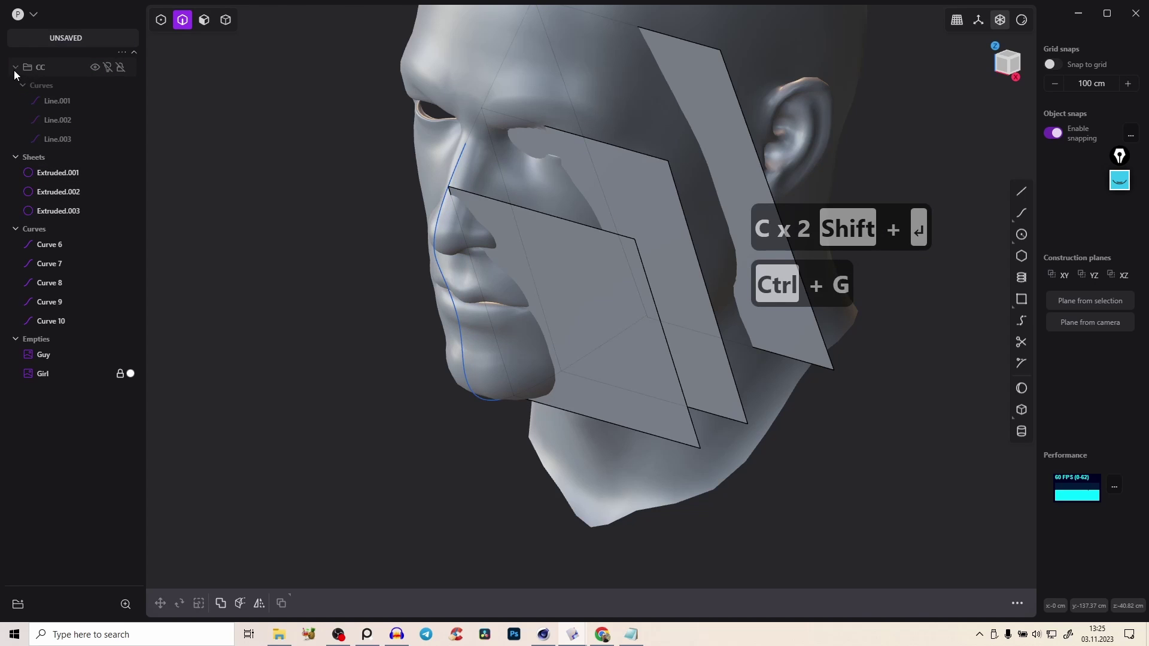
click(14, 70)
mouse_move(464, 290)
middle_down()
mouse_move(486, 264)
mouse_move(659, 212)
mouse_move(473, 302)
middle_up()
right_drag(474, 302, 522, 228)
middle_drag(522, 228, 530, 289)
right_drag(530, 289, 490, 177)
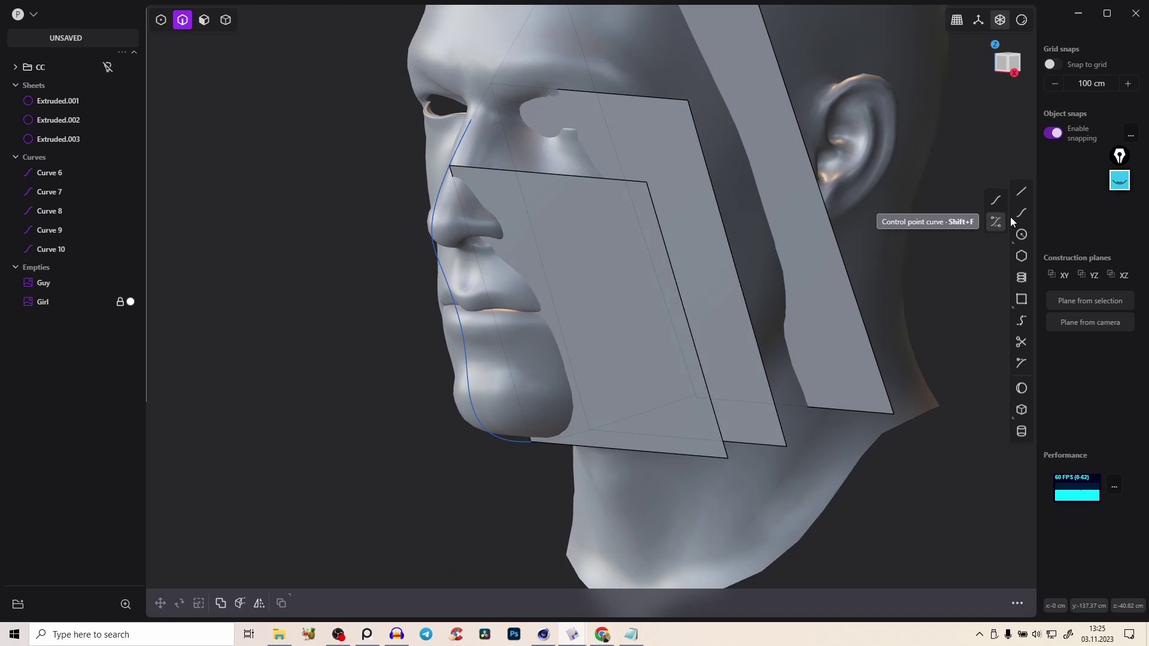
click(996, 222)
click(449, 166)
key(Escape)
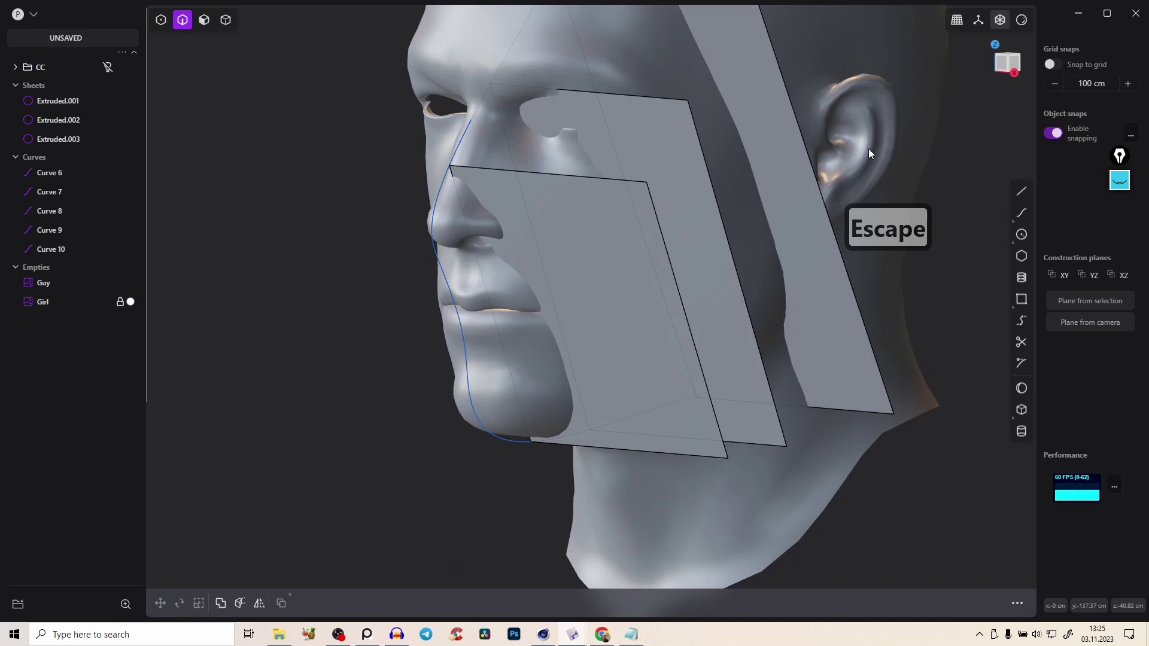
Draw a control-point curve along the front sheet from the nose bridge, bulging past the mouth, to the sheet's corner under the chin
key(f)
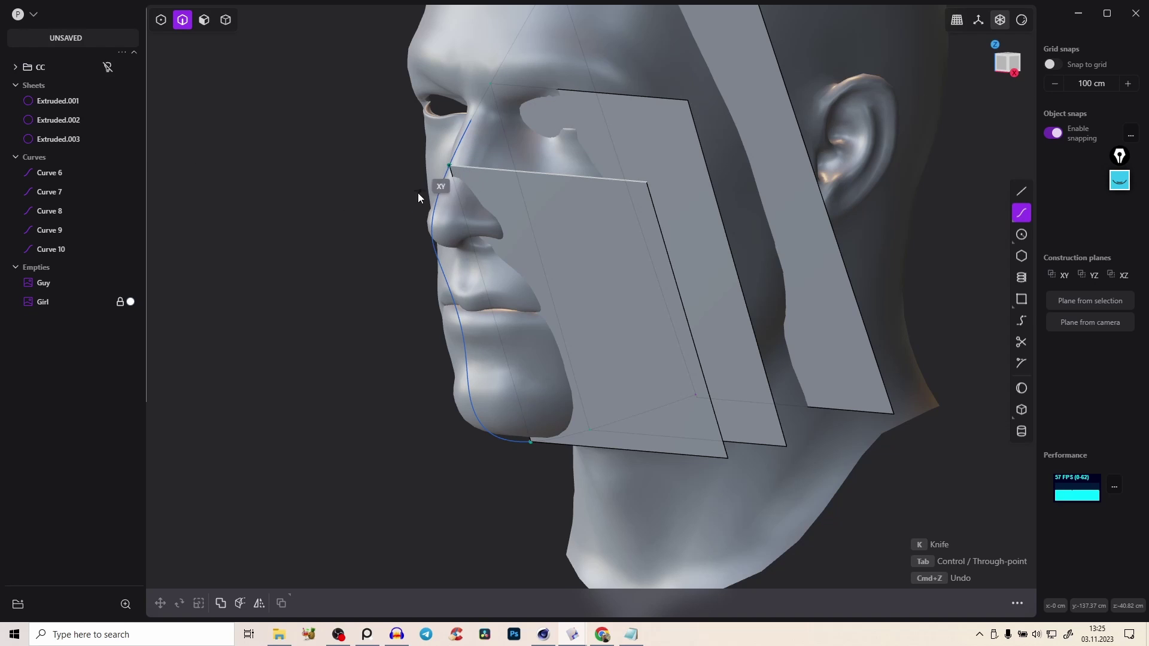
right_drag(450, 254, 456, 135)
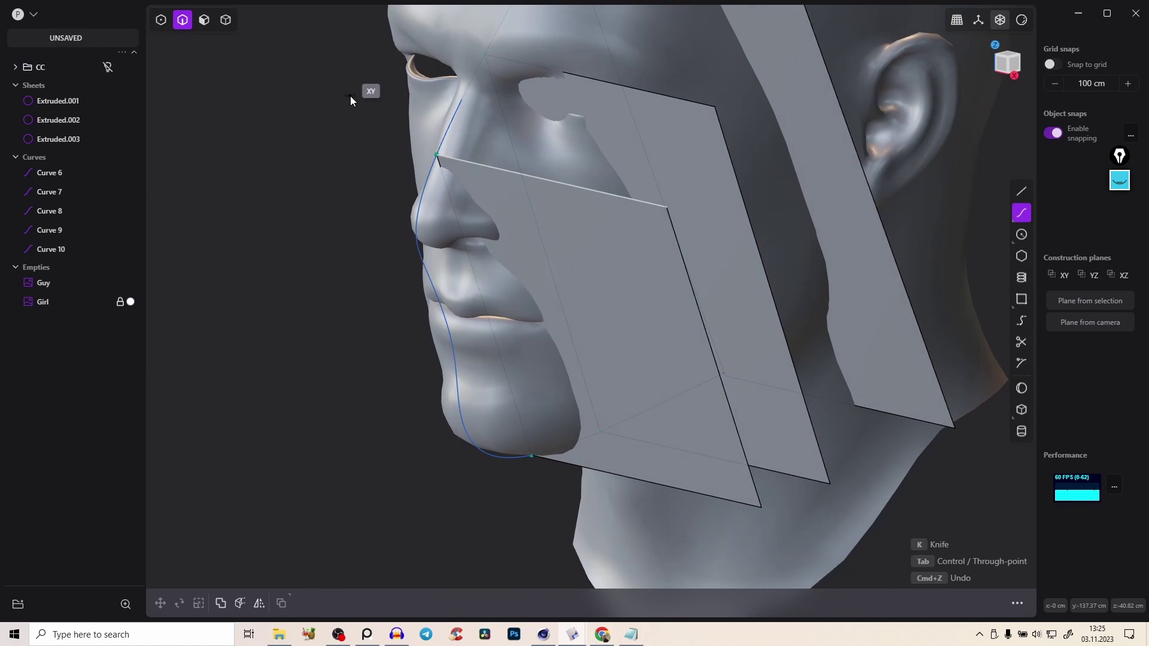
mouse_move(438, 151)
right_down()
mouse_move(525, 62)
mouse_move(437, 159)
right_up()
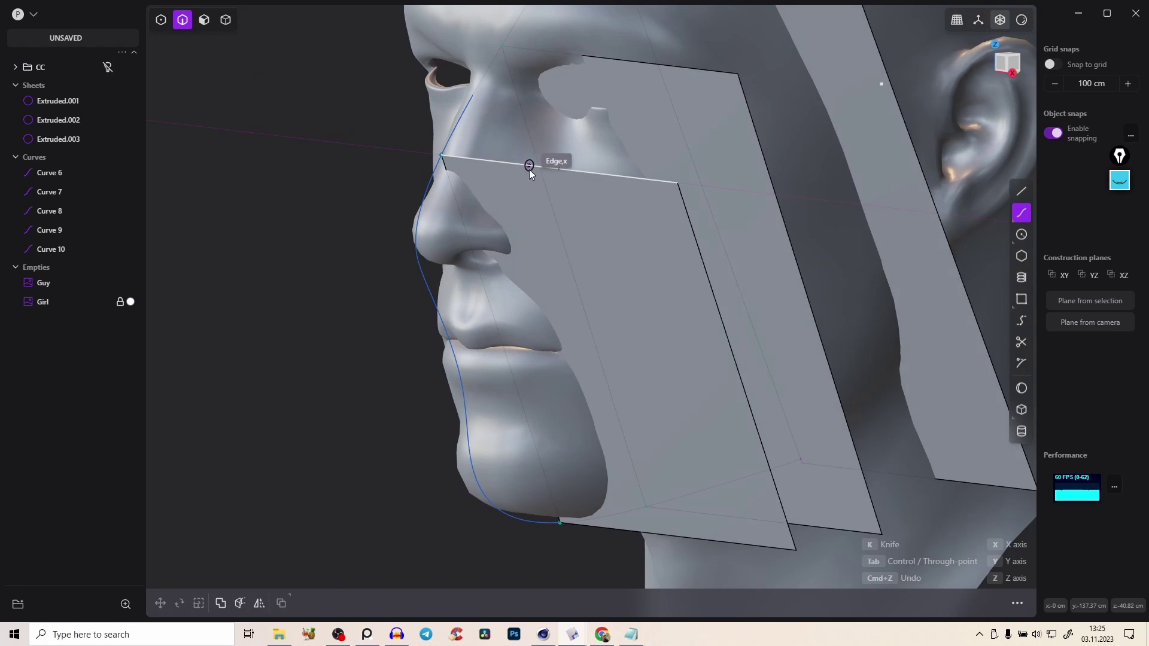
click(482, 159)
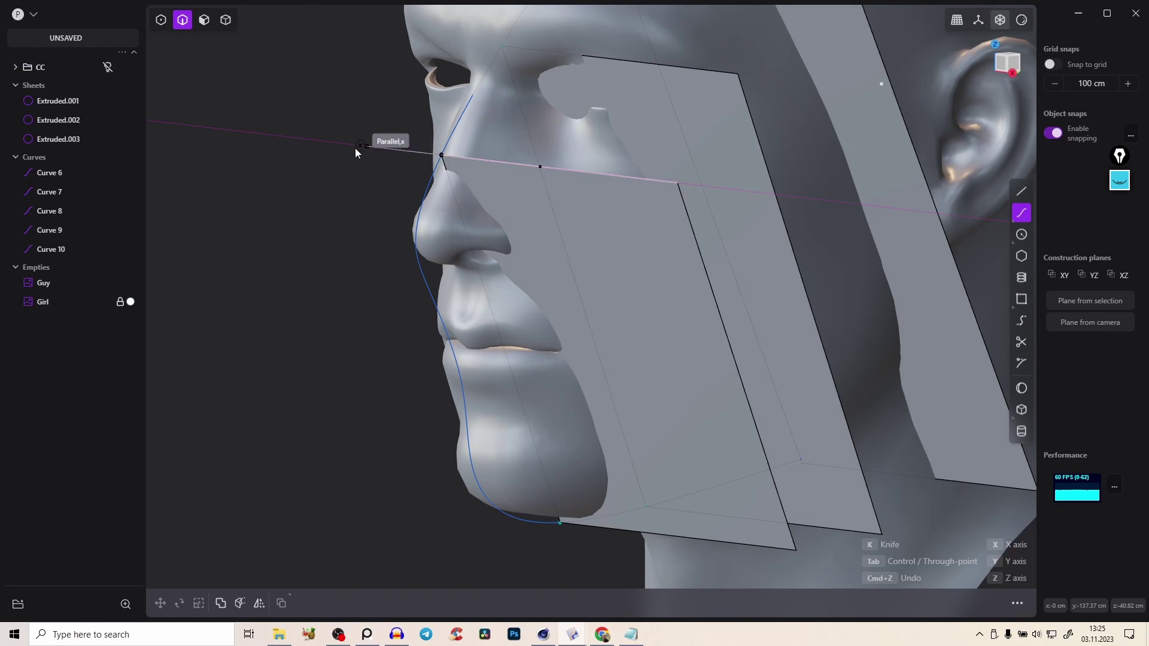
click(637, 355)
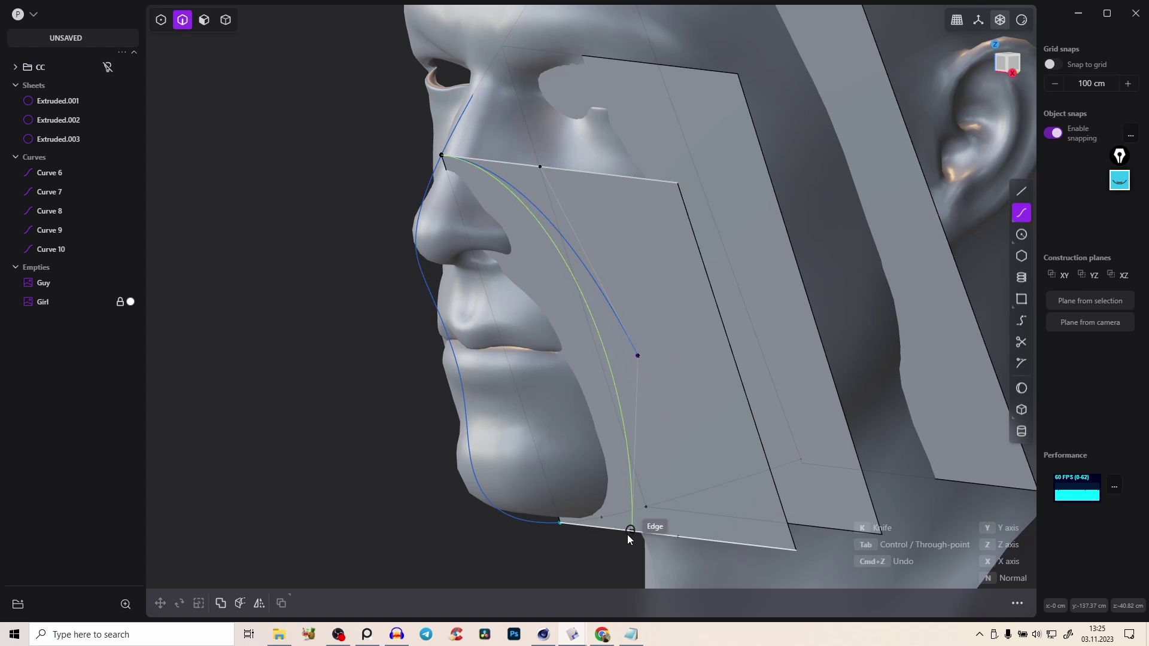
click(558, 527)
right_click(558, 526)
middle_drag(601, 318, 806, 162)
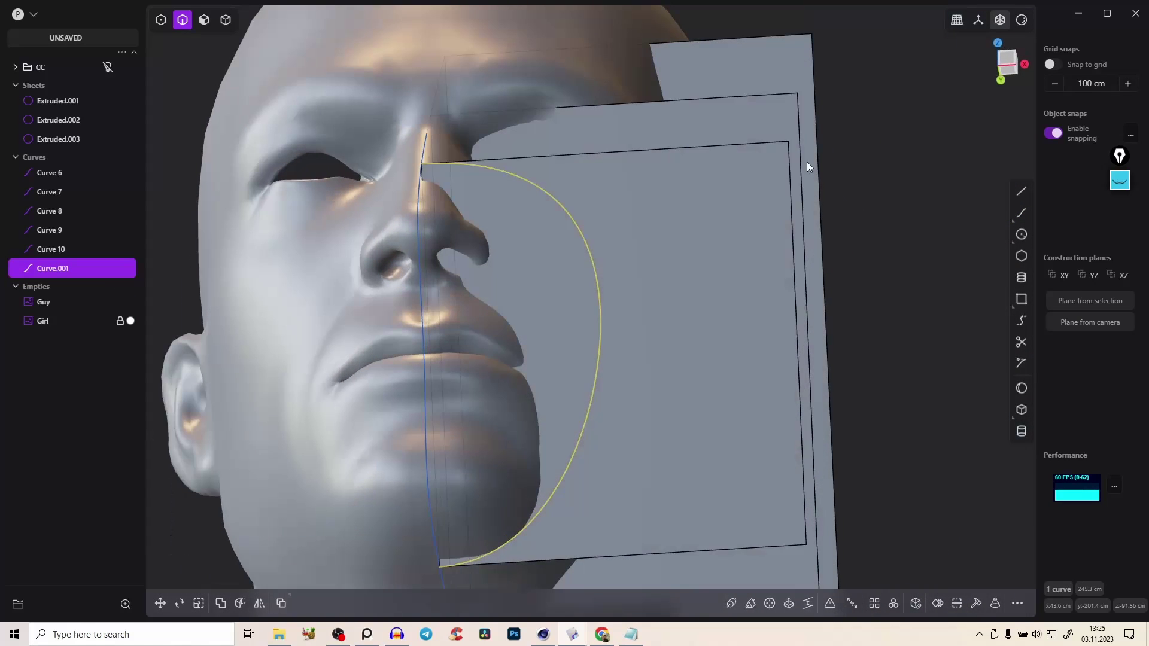
Set a temporary construction plane on the face of the front sheet
key(3)
click(691, 186)
middle_drag(692, 187, 711, 198)
scroll(712, 198, down, 5)
right_drag(713, 197, 831, 29)
scroll(778, 120, down, 2)
right_drag(750, 168, 709, 241)
middle_drag(709, 241, 710, 243)
key(space)
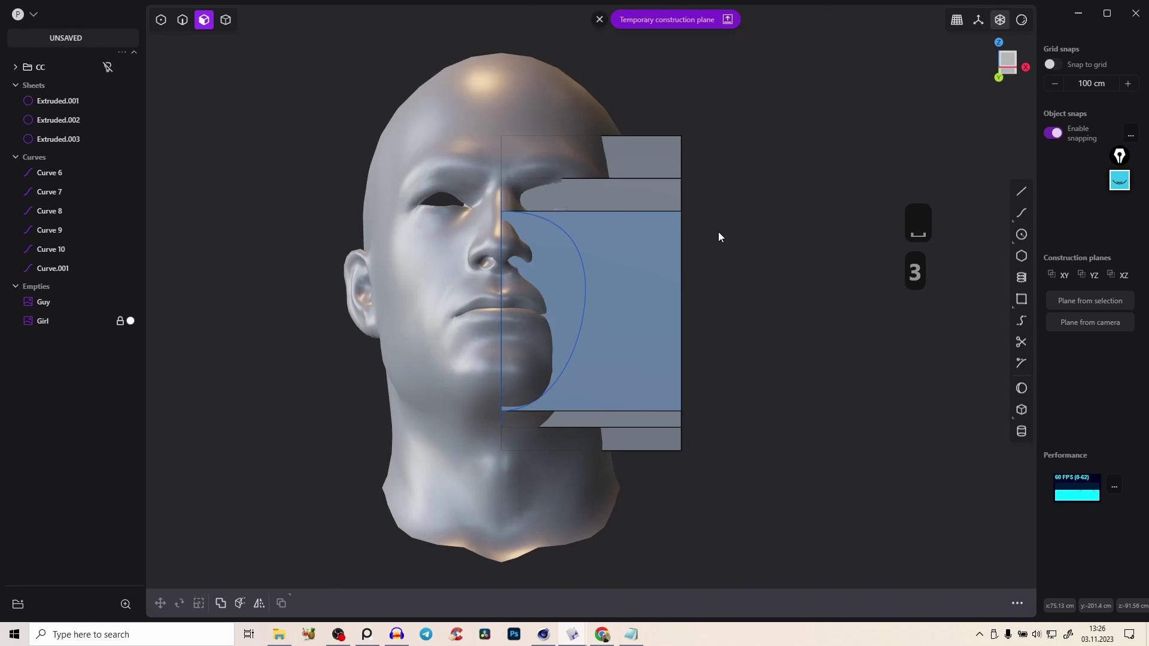
scroll(629, 208, up, 5)
right_drag(617, 281, 608, 263)
scroll(607, 263, down, 5)
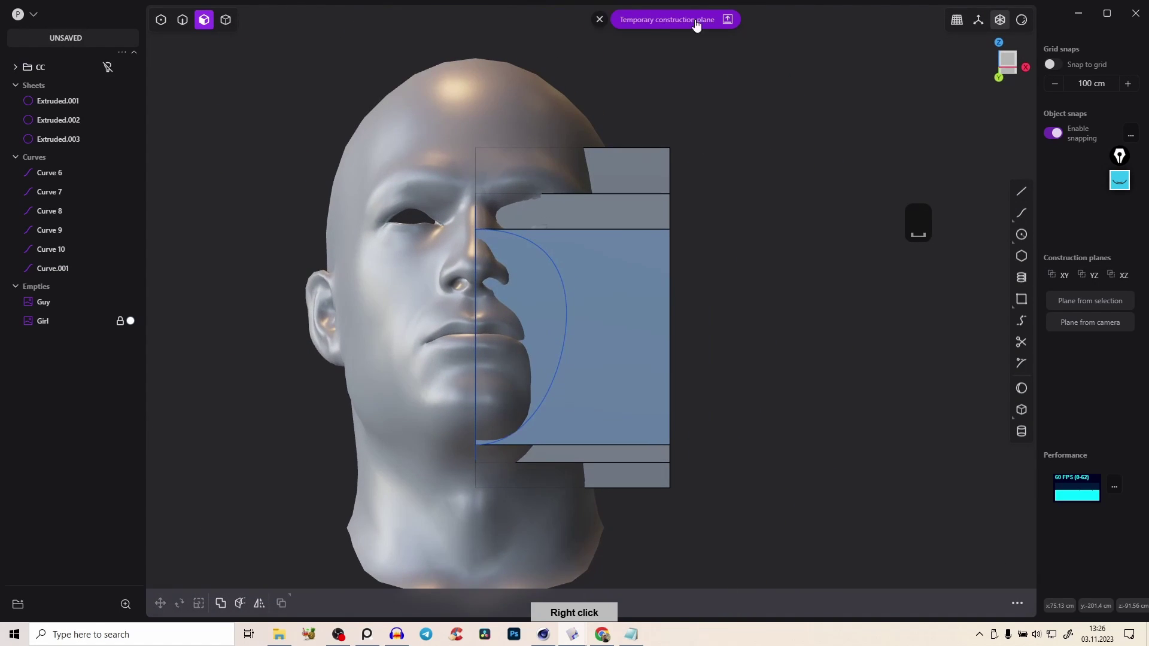
Reshape the nose-to-chin curve by moving its middle control point closer to the face and its lower control point further outward
scroll(536, 325, up, 5)
key(1)
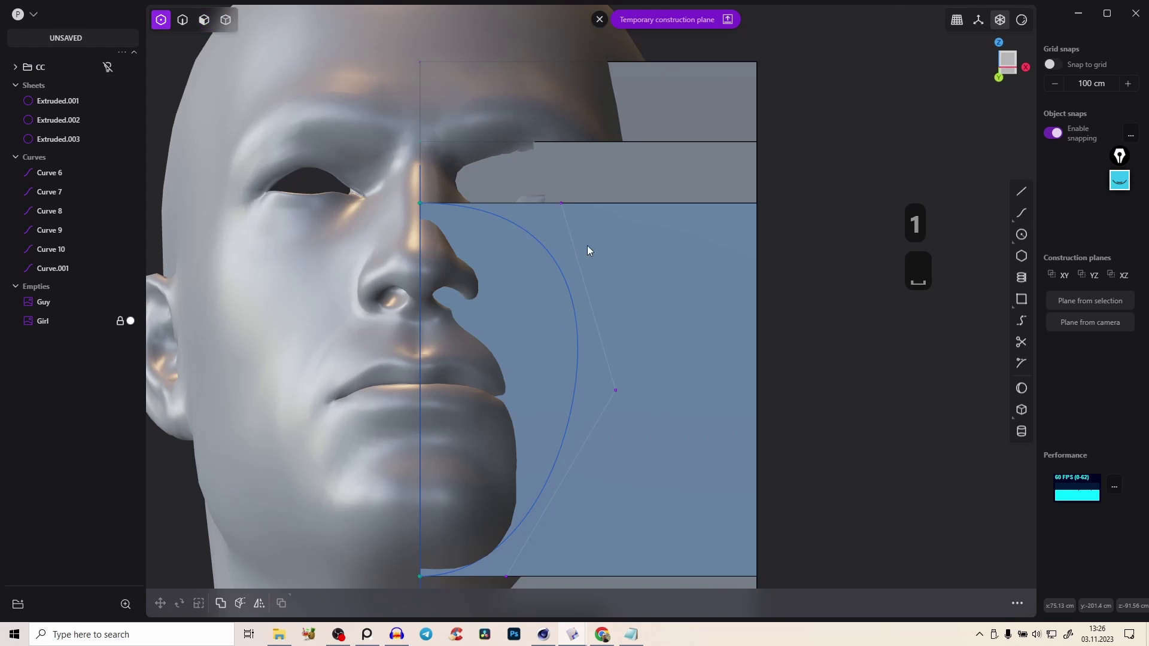
middle_drag(502, 204, 604, 333)
key(h)
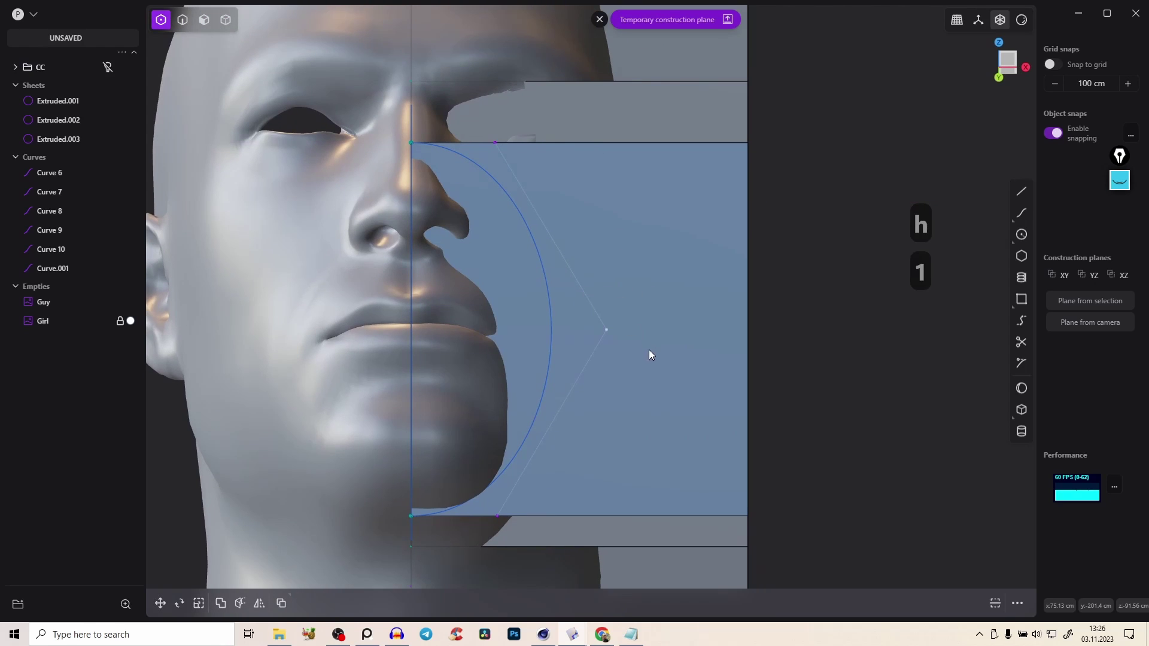
key(g)
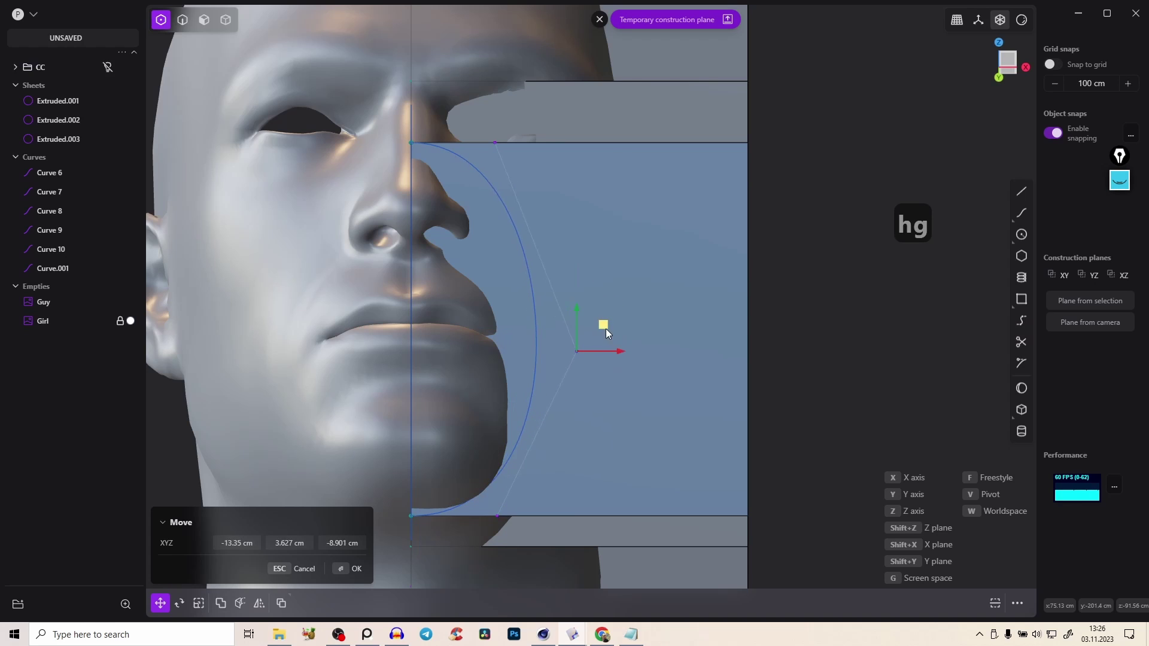
right_click(504, 518)
drag(500, 517, 519, 520)
drag(569, 363, 569, 345)
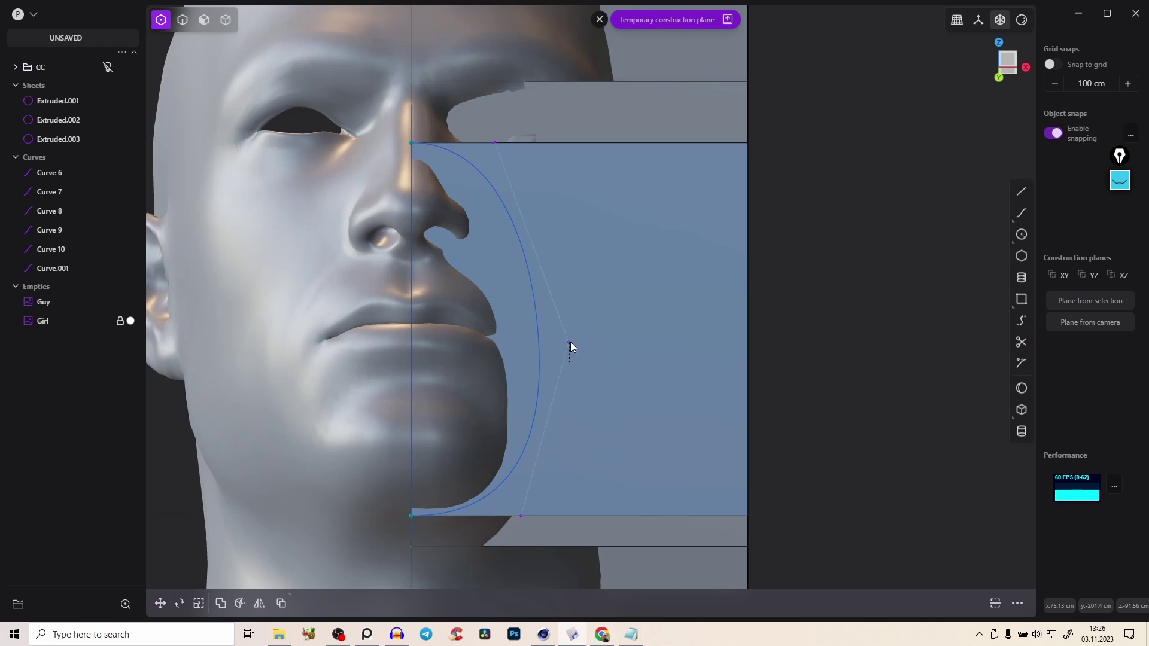
right_drag(499, 134, 592, 233)
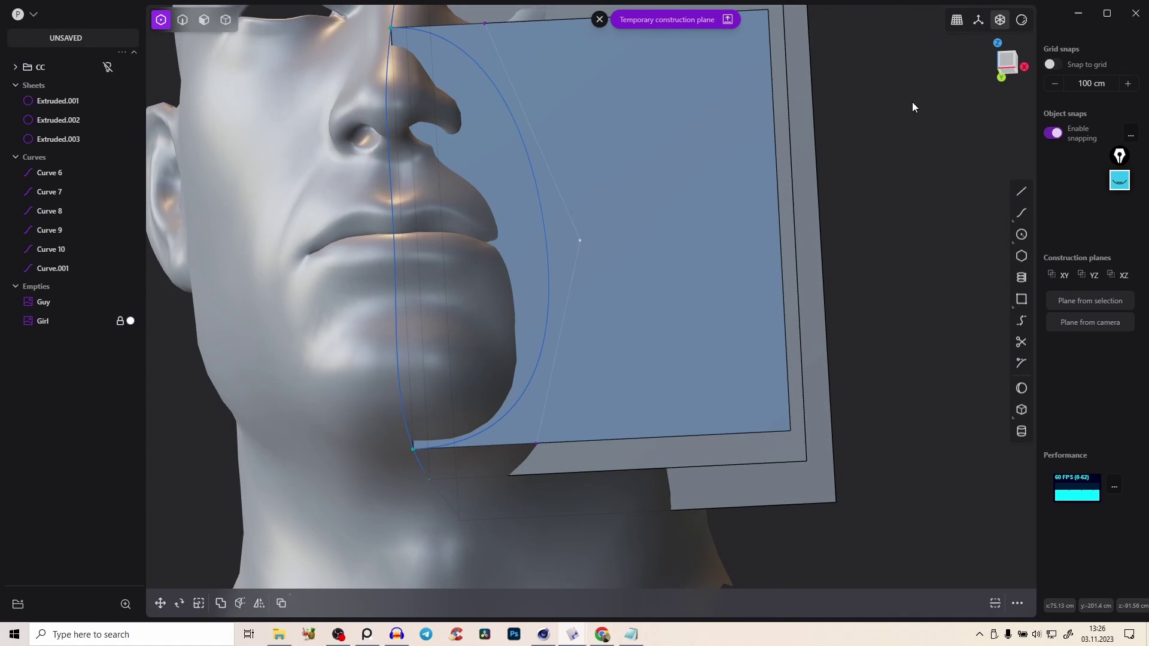
key(space)
drag(573, 338, 557, 322)
right_drag(454, 242, 475, 191)
Draw a second control-point curve along the middle sheet, from its corner between the eyebrows around the cheek to its corner below the chin
key(2)
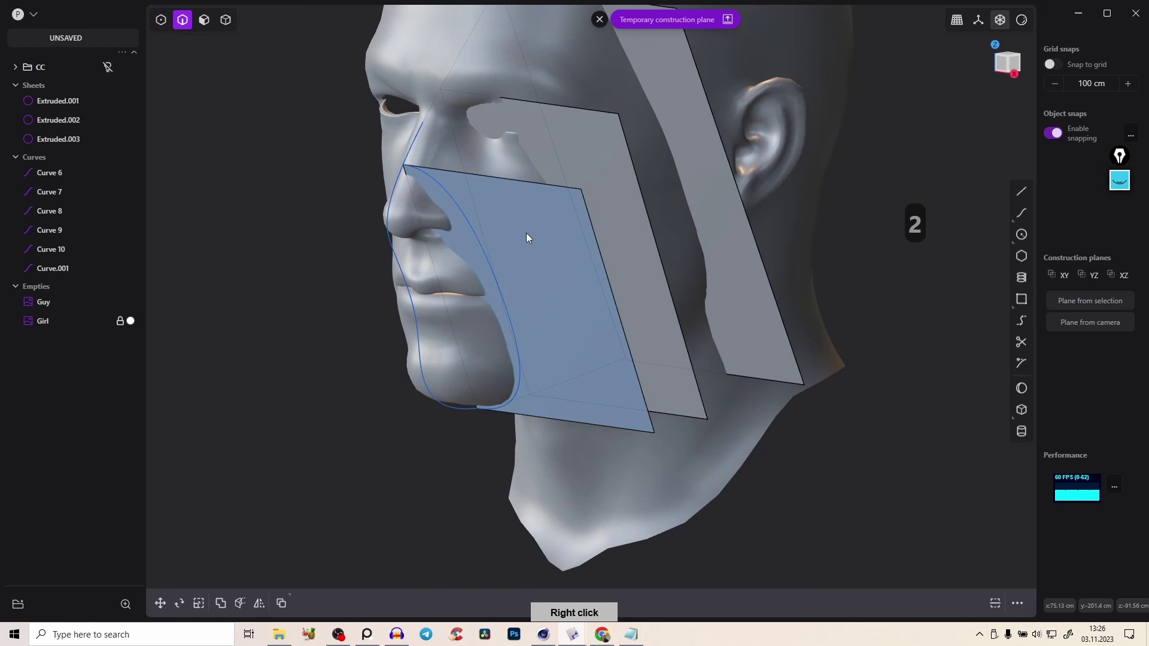
right_drag(526, 232, 510, 336)
middle_drag(491, 278, 514, 287)
right_drag(515, 335, 498, 274)
key(f)
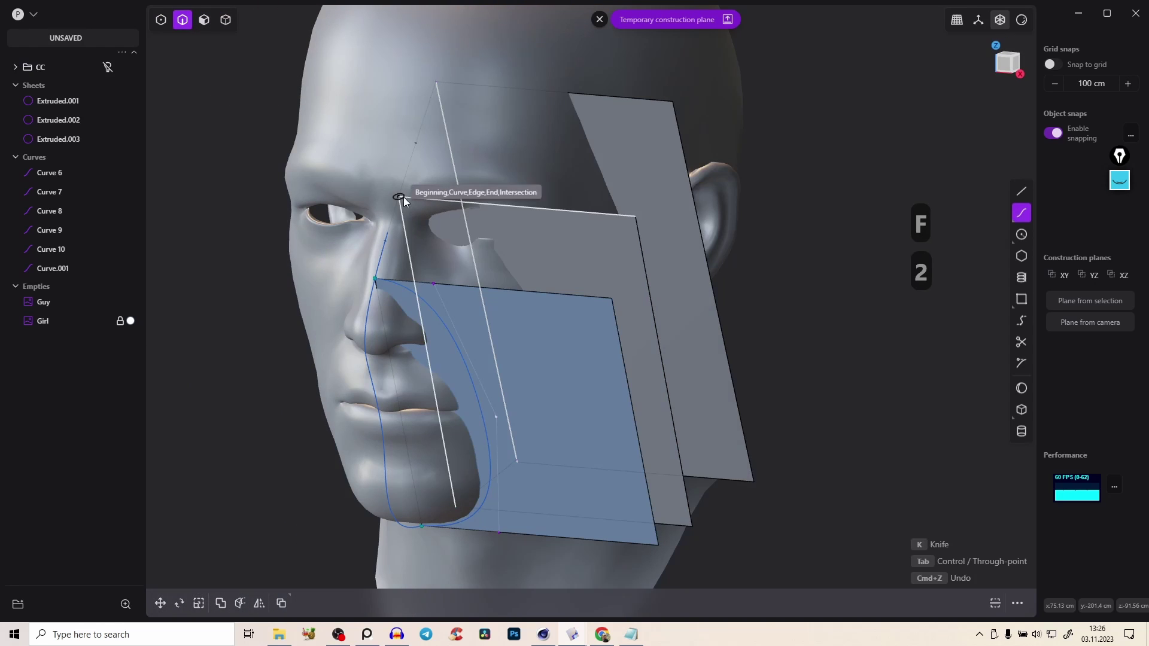
click(399, 197)
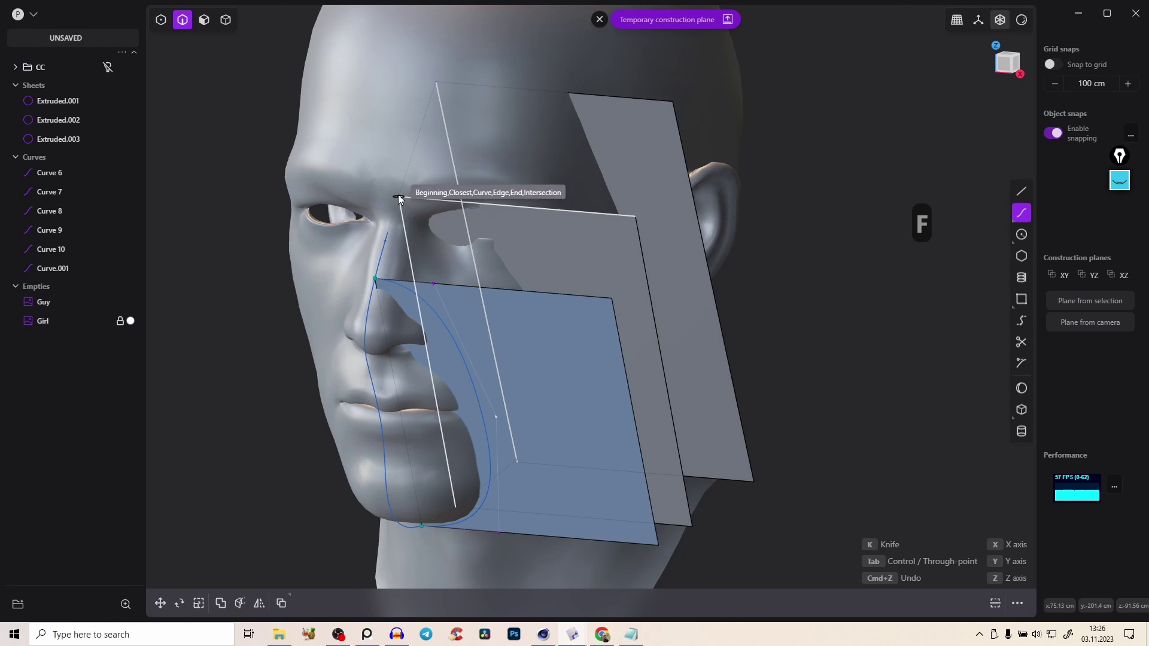
right_drag(546, 187, 402, 185)
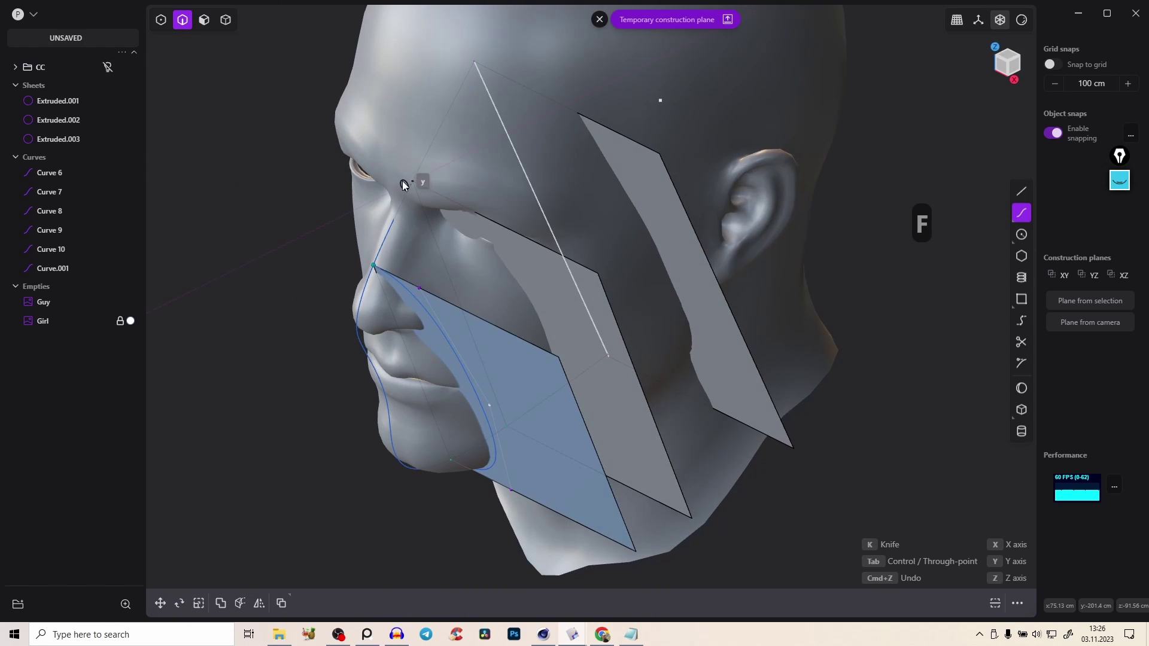
click(494, 222)
mouse_move(576, 355)
right_down()
mouse_move(575, 332)
mouse_move(580, 374)
right_up()
middle_drag(596, 398, 523, 373)
click(489, 348)
right_click(556, 300)
Switch the temporary construction plane to the face of the middle sheet
right_drag(556, 296, 616, 208)
key(3)
key(space)
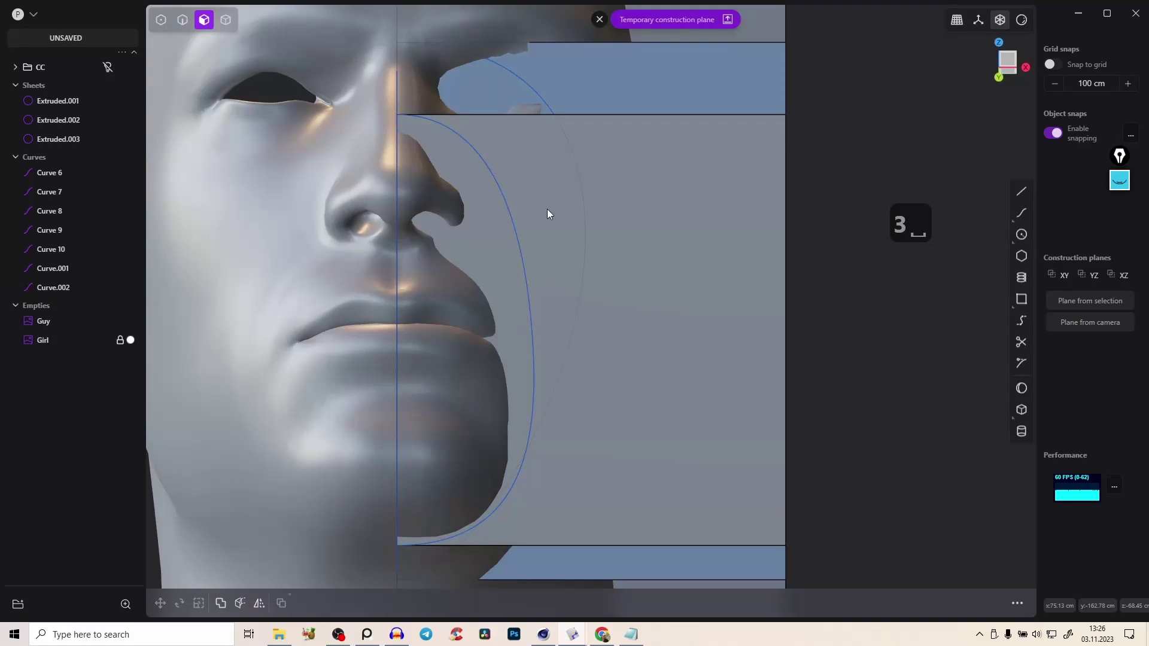
Put the front sheet into a new group renamed Sheets, and hide that group
key(Tab)
click(748, 191)
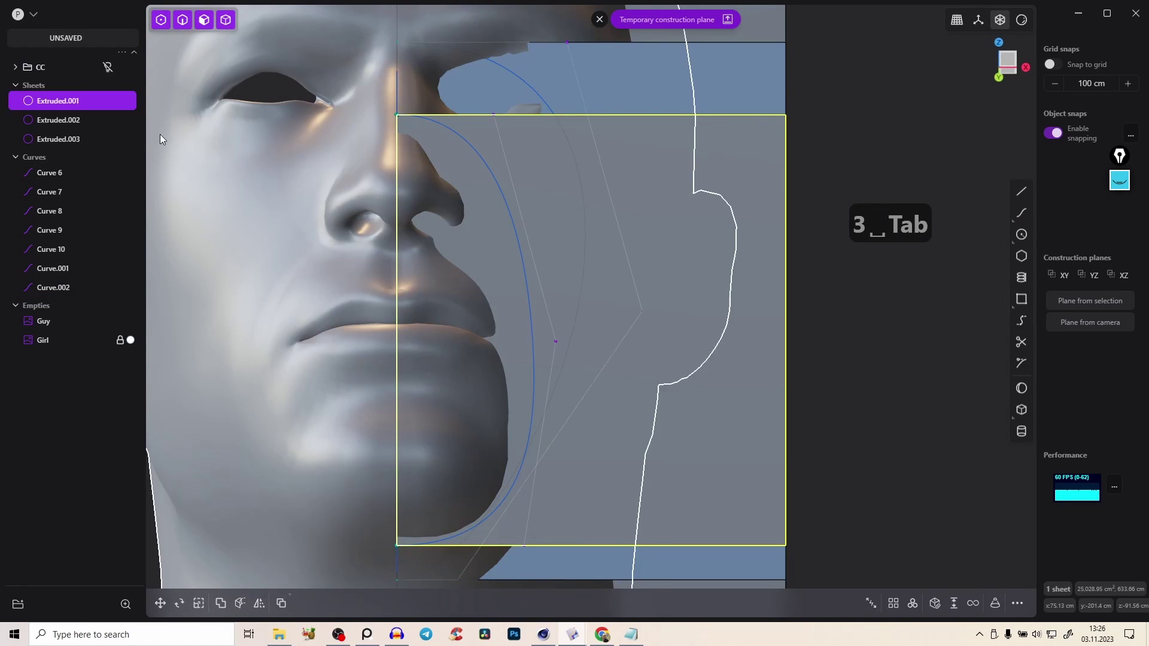
key(ctrl+g)
double_click(45, 87)
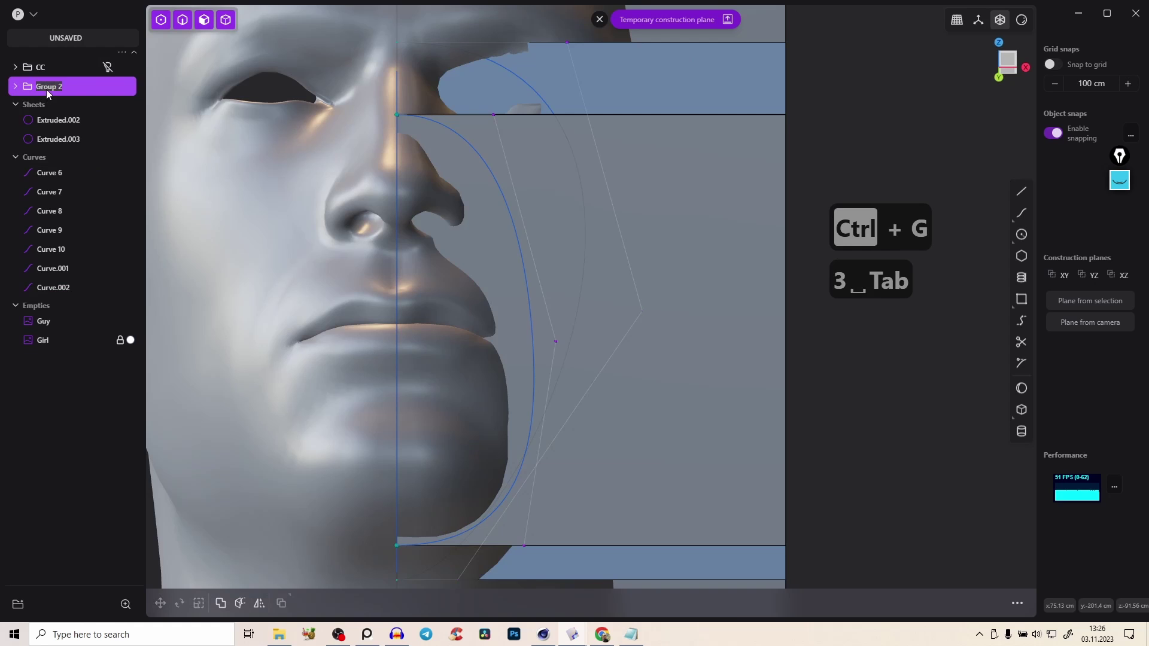
text(Sheets)
key(Return)
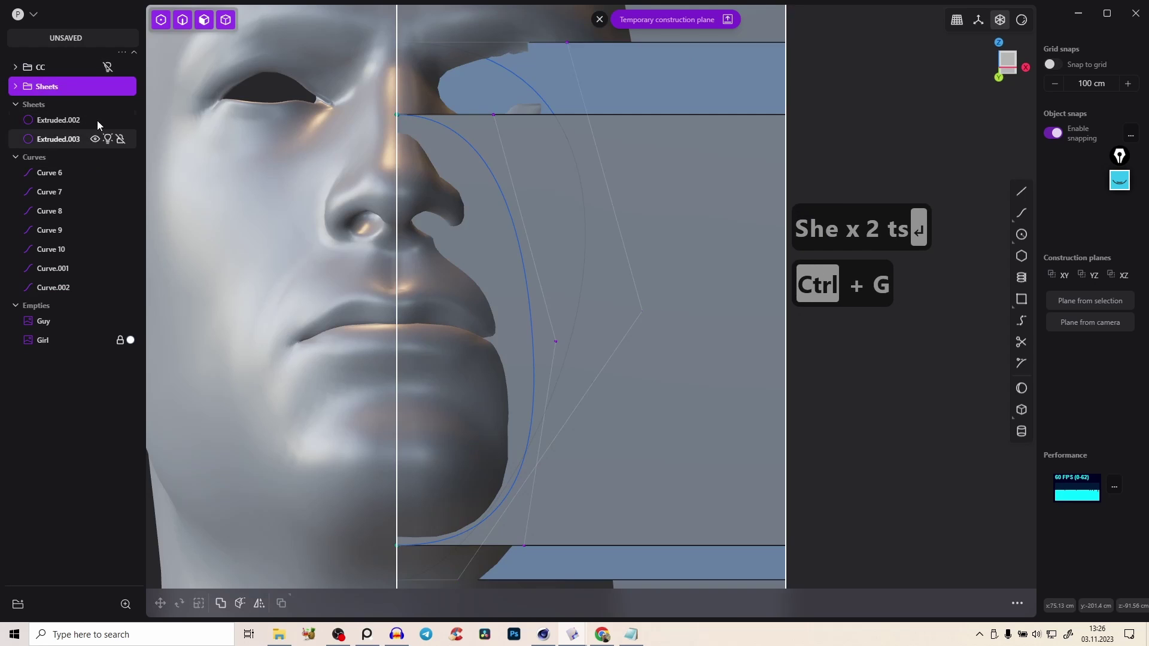
click(108, 86)
Isolate the outer cheek curve by temporarily hiding the nose-to-chin curve, and adjust its control points to follow the cheek and jaw
key(2)
click(525, 264)
key(h)
key(1)
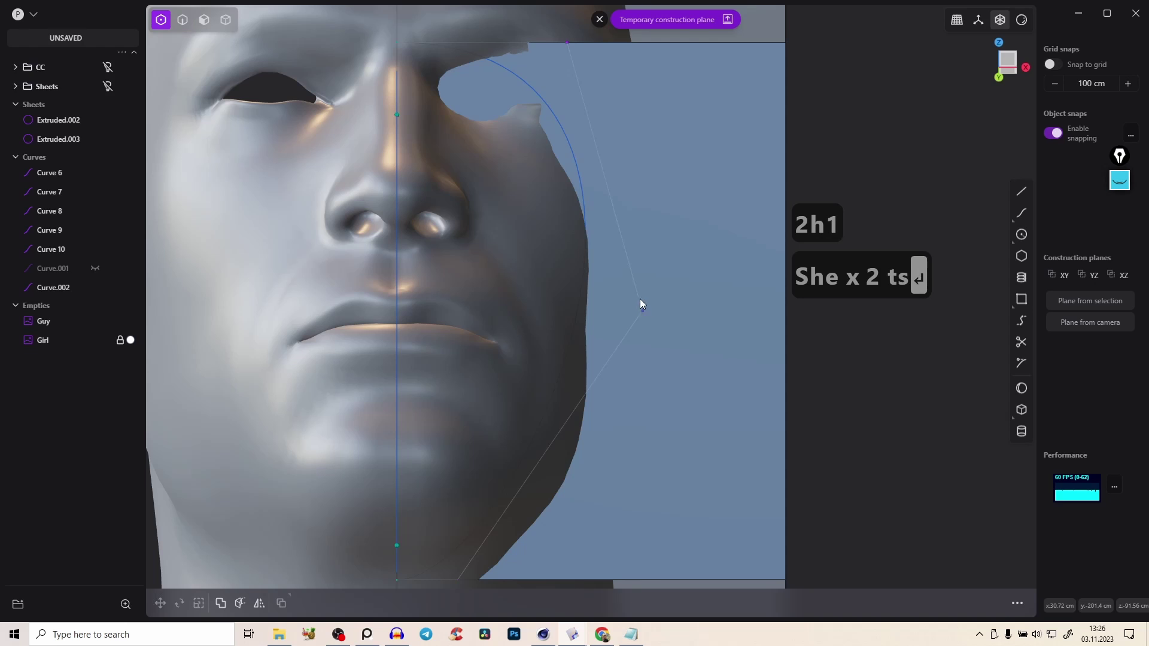
drag(651, 311, 691, 383)
middle_drag(605, 423, 630, 273)
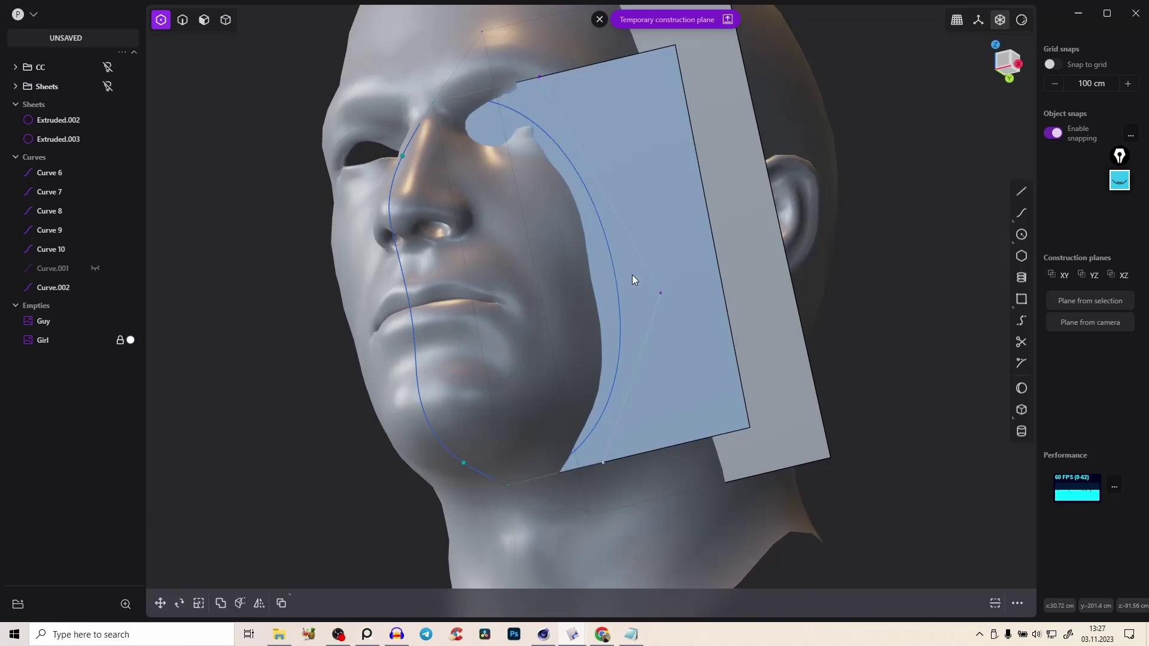
drag(660, 293, 638, 265)
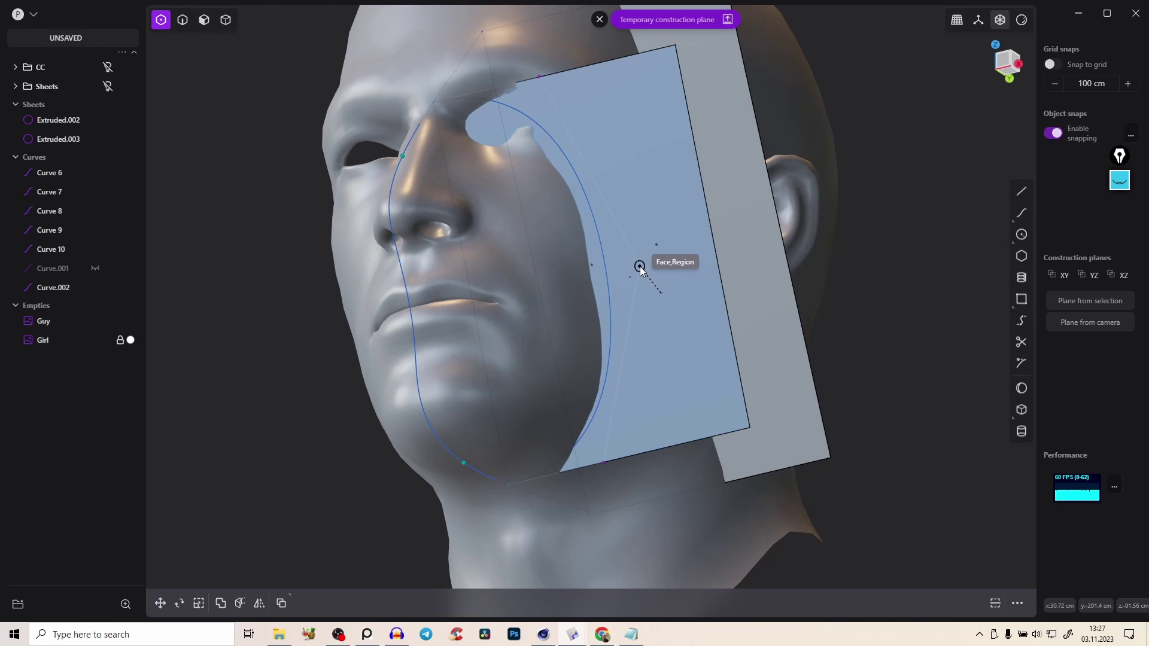
middle_drag(537, 77, 535, 122)
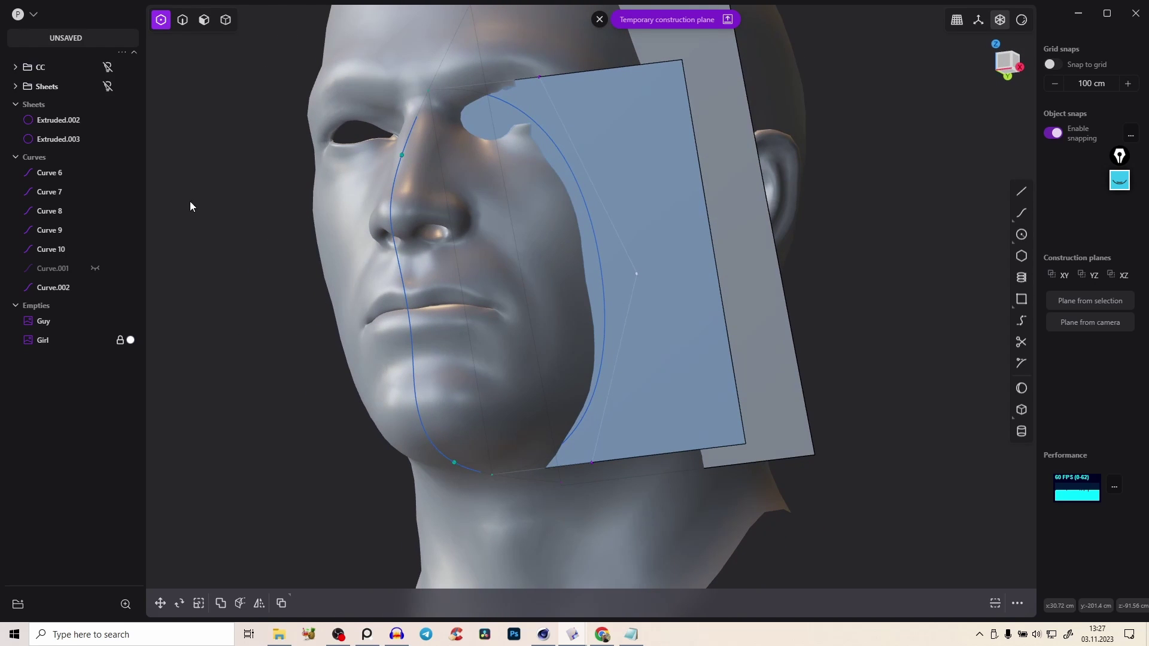
click(95, 269)
Try a loft between the nose-to-chin curve and the outer cheek curve
key(2)
click(506, 257)
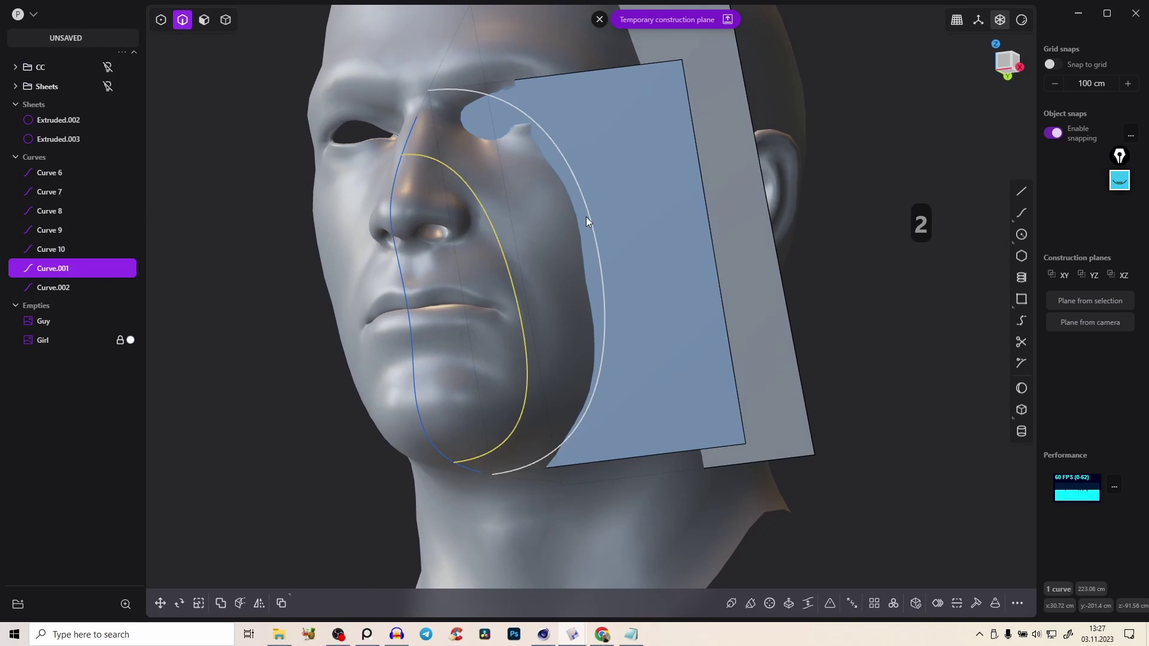
click(584, 211)
key(l)
middle_drag(576, 186, 881, 75)
middle_drag(512, 143, 594, 303)
right_click(674, 183)
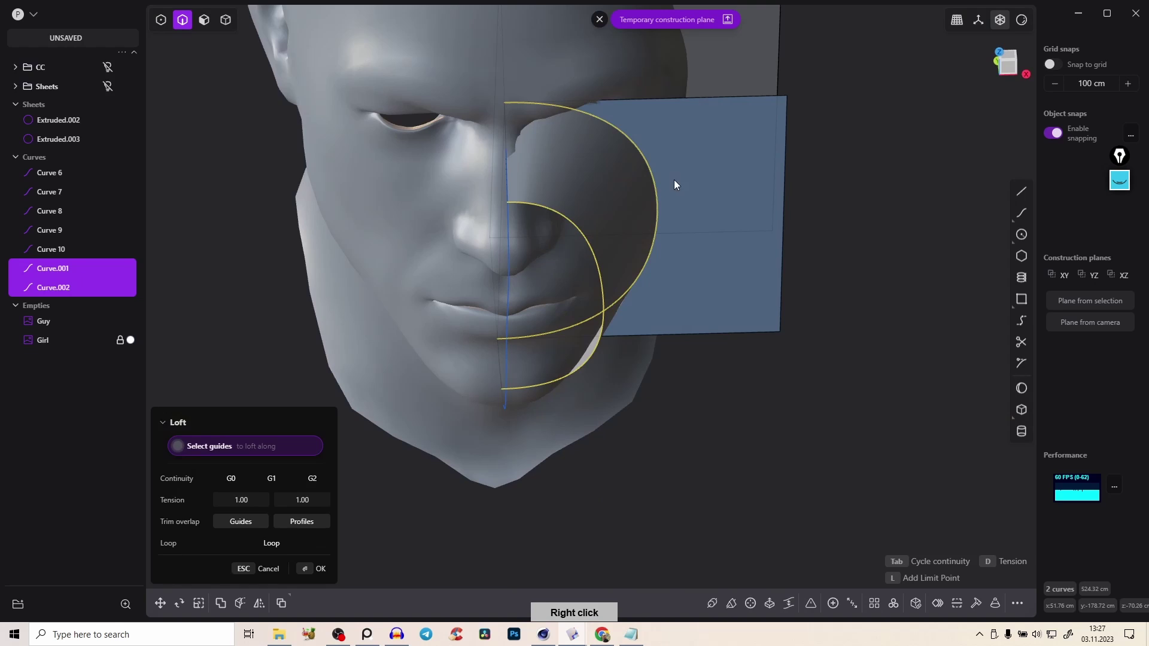
key(Escape)
Clear the temporary construction plane and move the middle sheet into the hidden Sheets group
middle_drag(673, 167, 675, 90)
key(Tab)
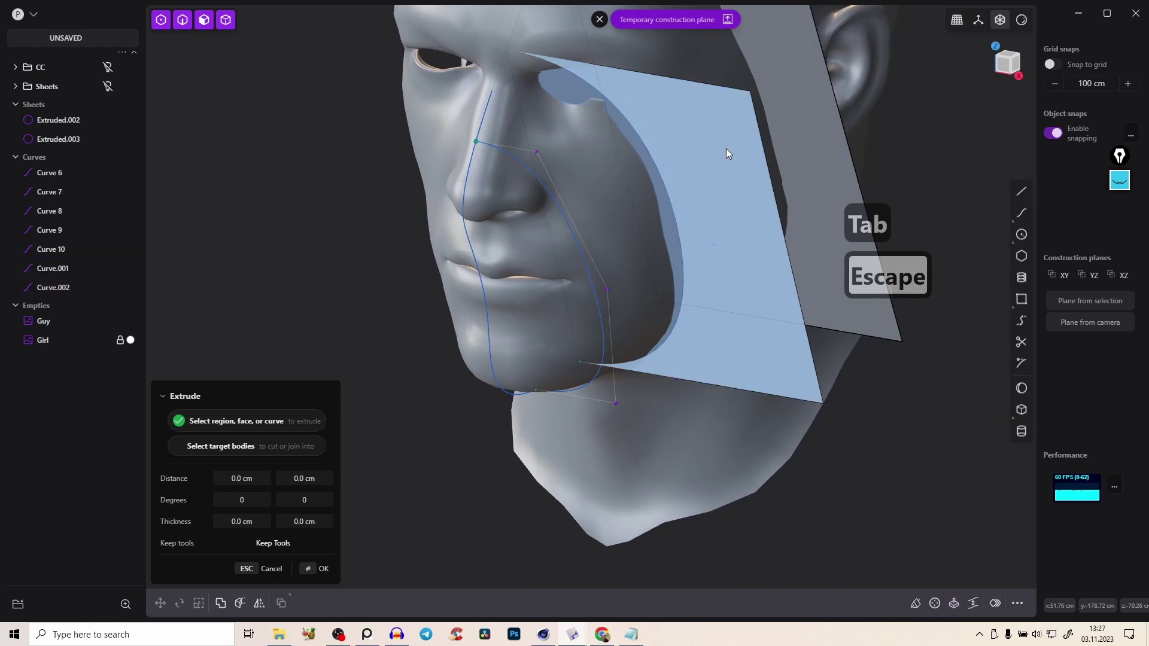
key(Escape)
click(599, 21)
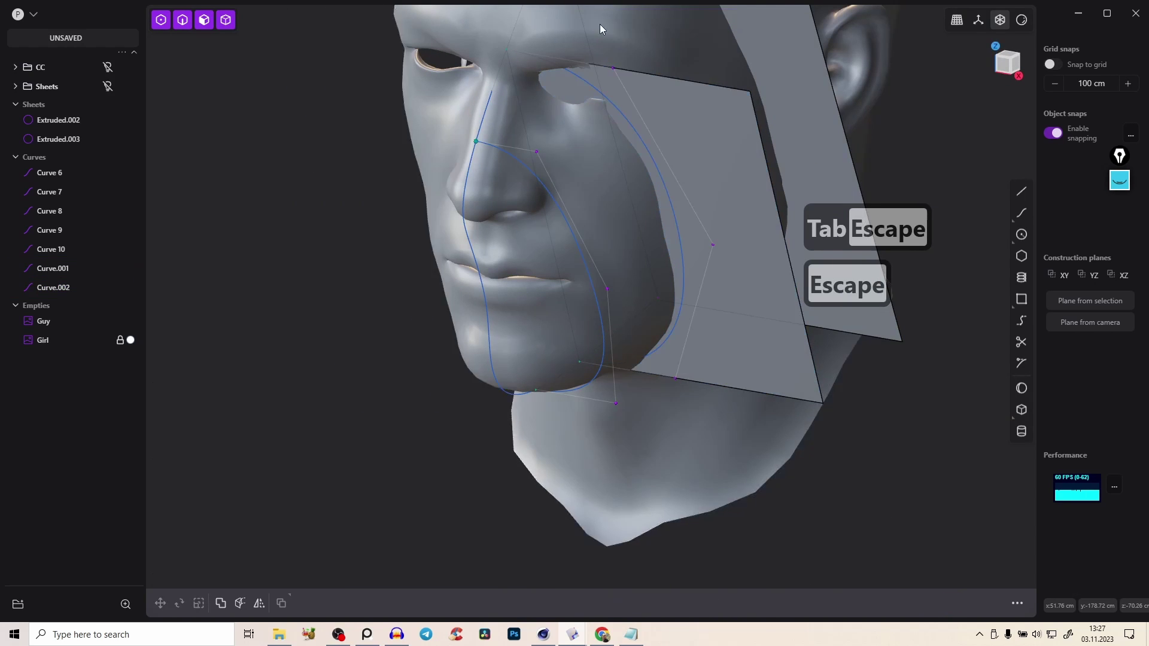
click(724, 136)
drag(48, 118, 48, 88)
middle_drag(682, 177, 515, 397)
key(f)
click(389, 140)
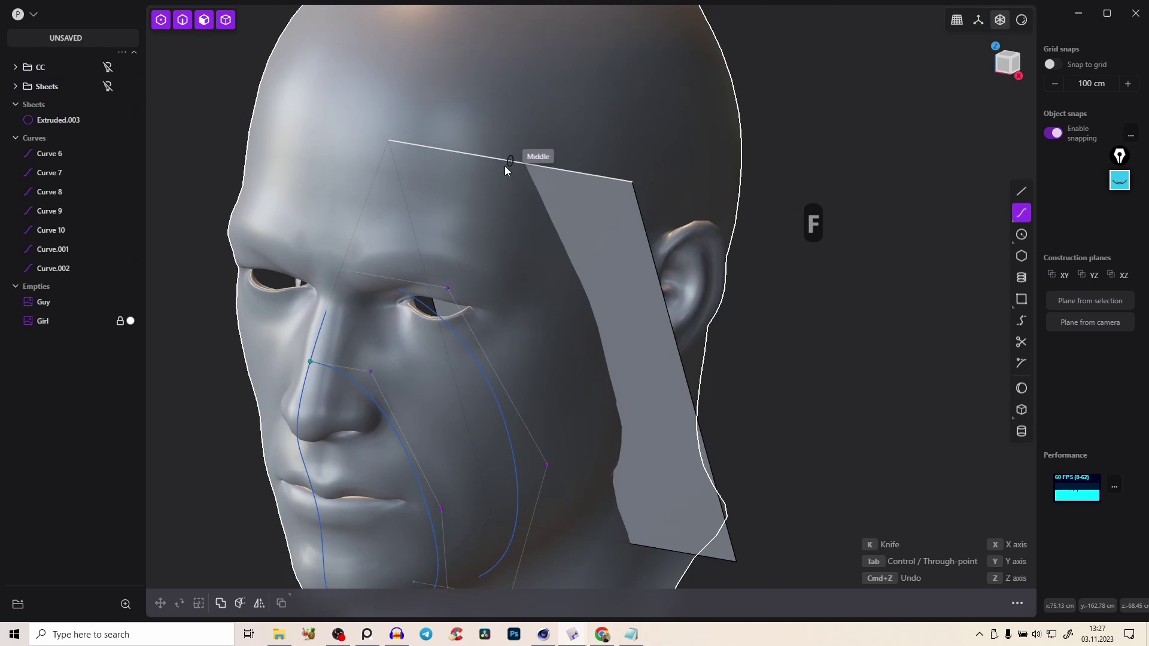
click(490, 158)
click(618, 351)
middle_drag(616, 344, 617, 330)
click(576, 520)
right_drag(512, 491, 496, 568)
middle_click(497, 472)
middle_drag(540, 390, 557, 221)
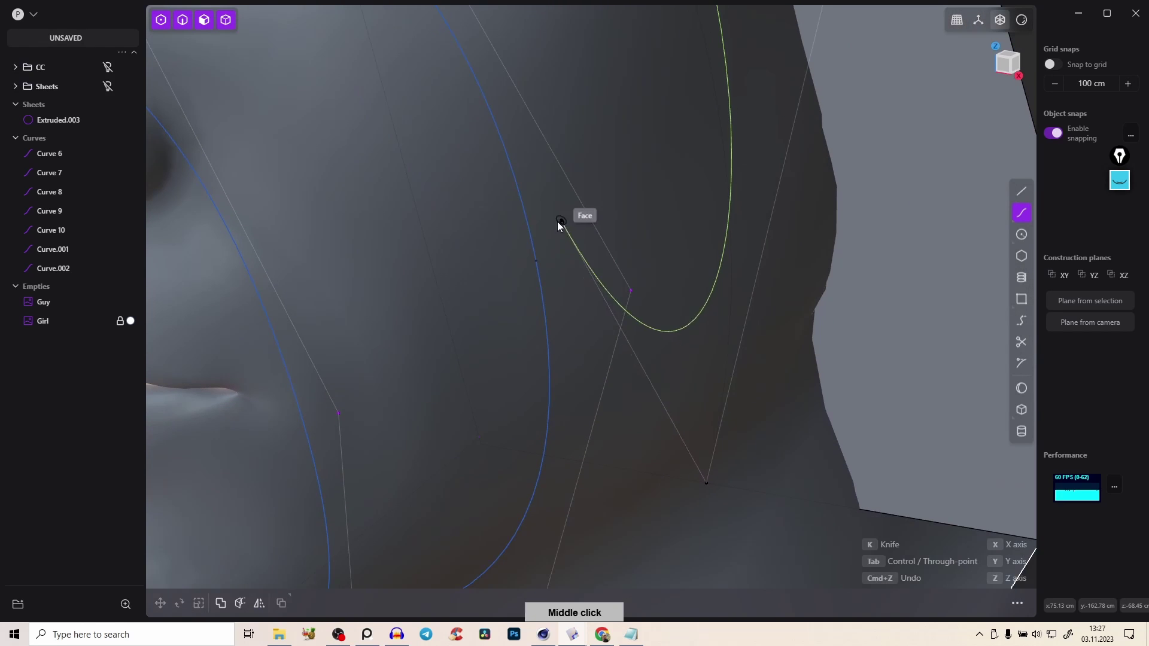
key(Escape)
right_click(614, 455)
Draw a control-point curve on the remaining sheet, bowing outward from its upper inner corner at the forehead to its lower inner corner
key(2)
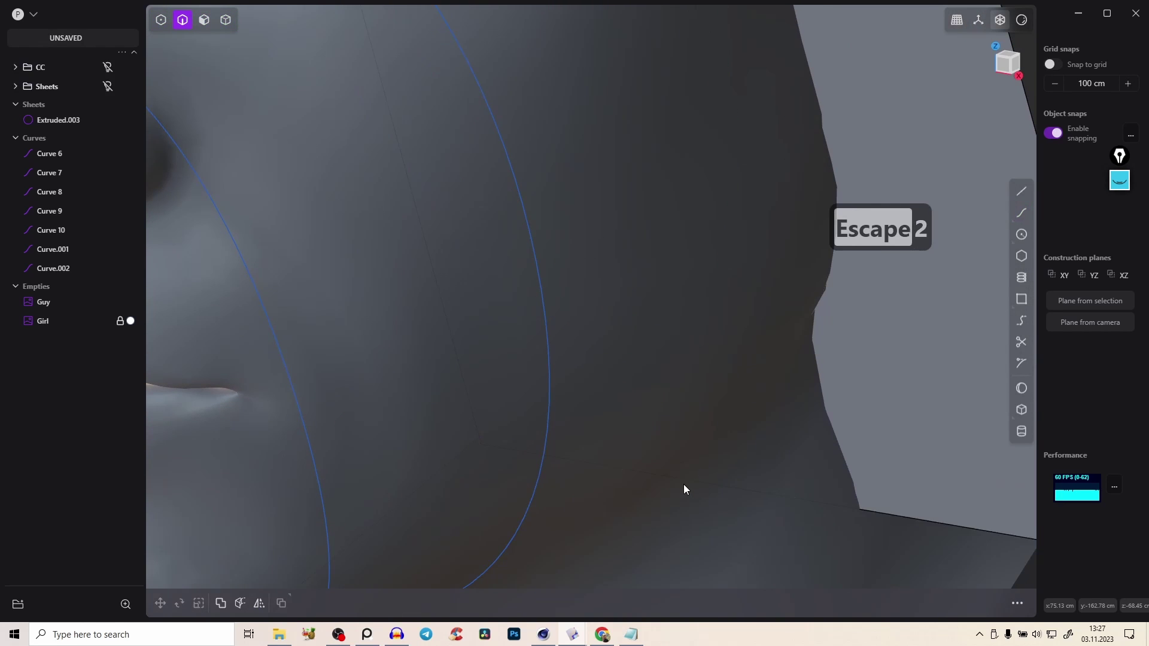
click(685, 482)
key(f)
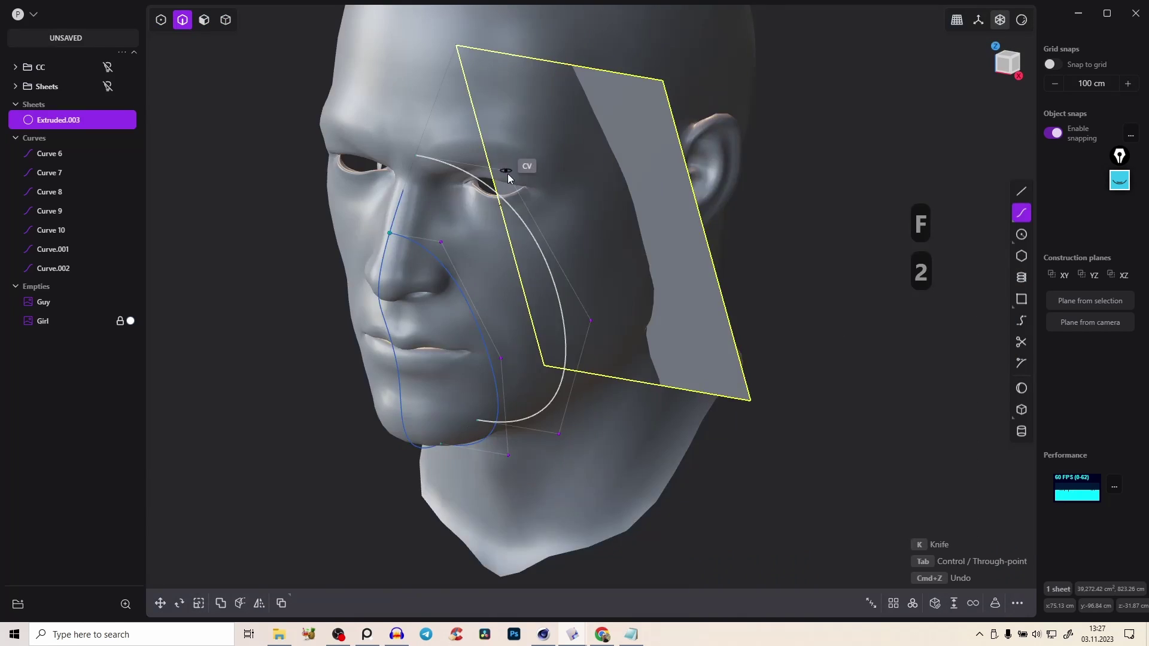
middle_drag(507, 174, 491, 213)
click(488, 218)
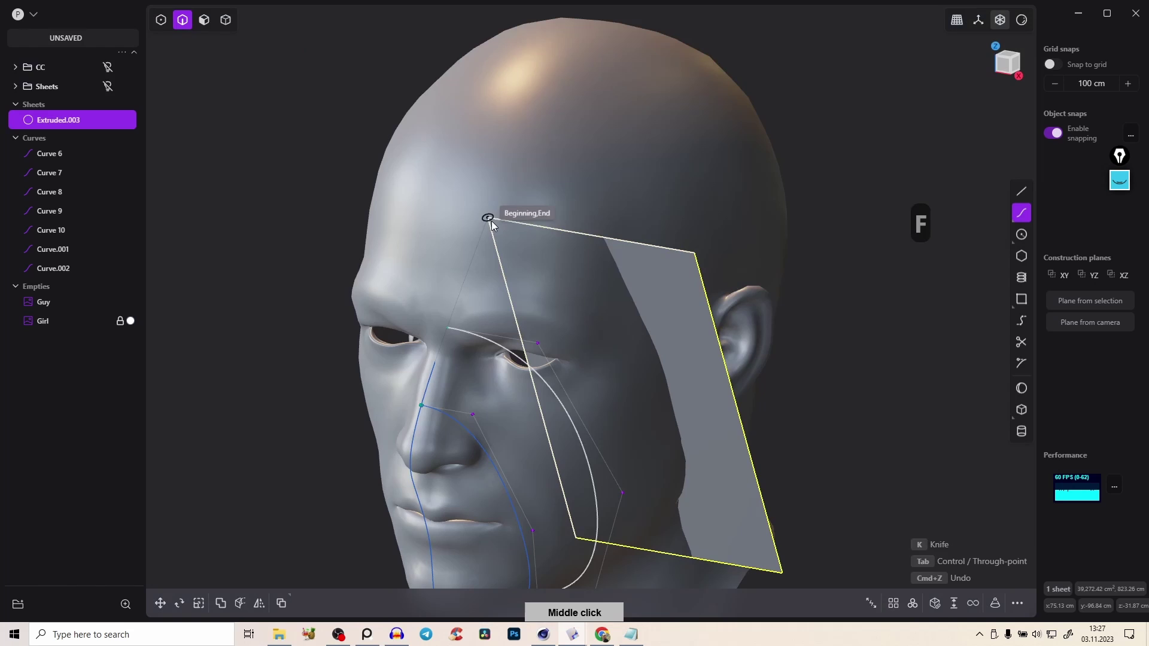
click(575, 232)
click(675, 382)
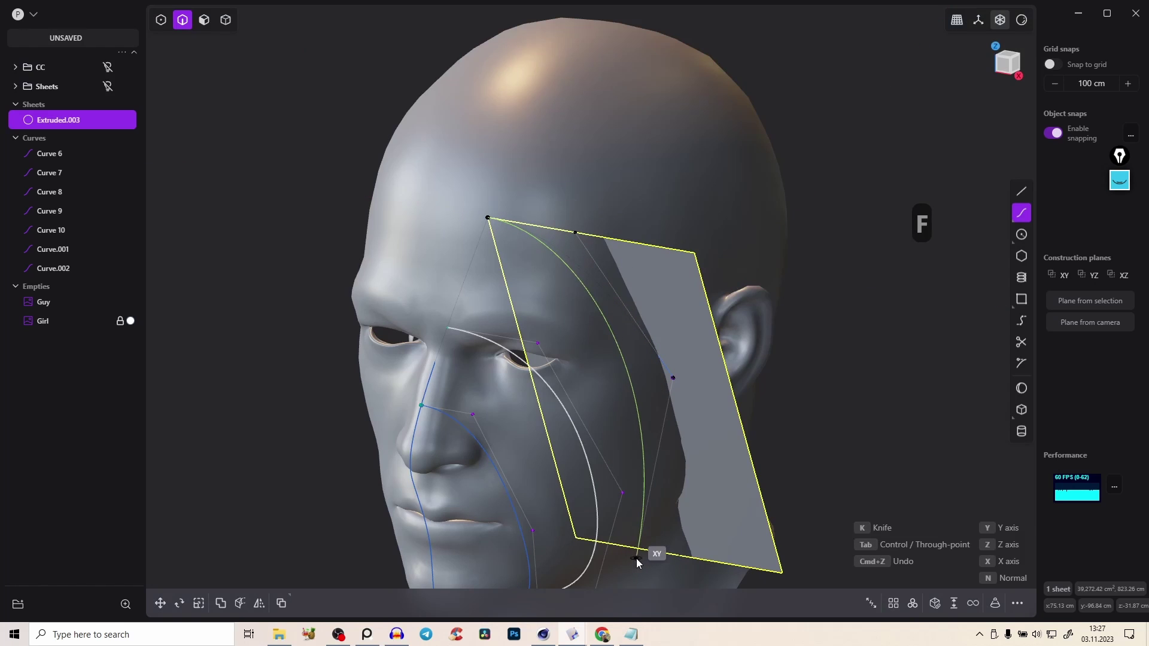
click(642, 551)
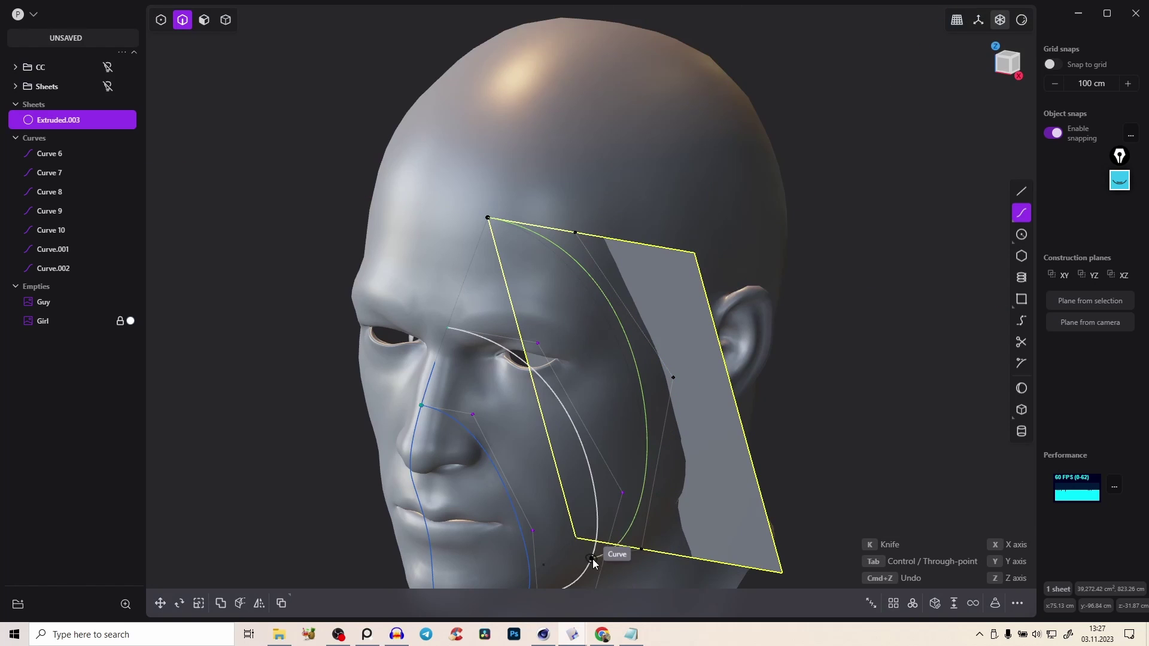
click(574, 539)
right_click(588, 341)
Set a temporary construction plane on the remaining sheet's face and view it straight on
right_drag(588, 341, 712, 276)
key(3)
middle_click(708, 246)
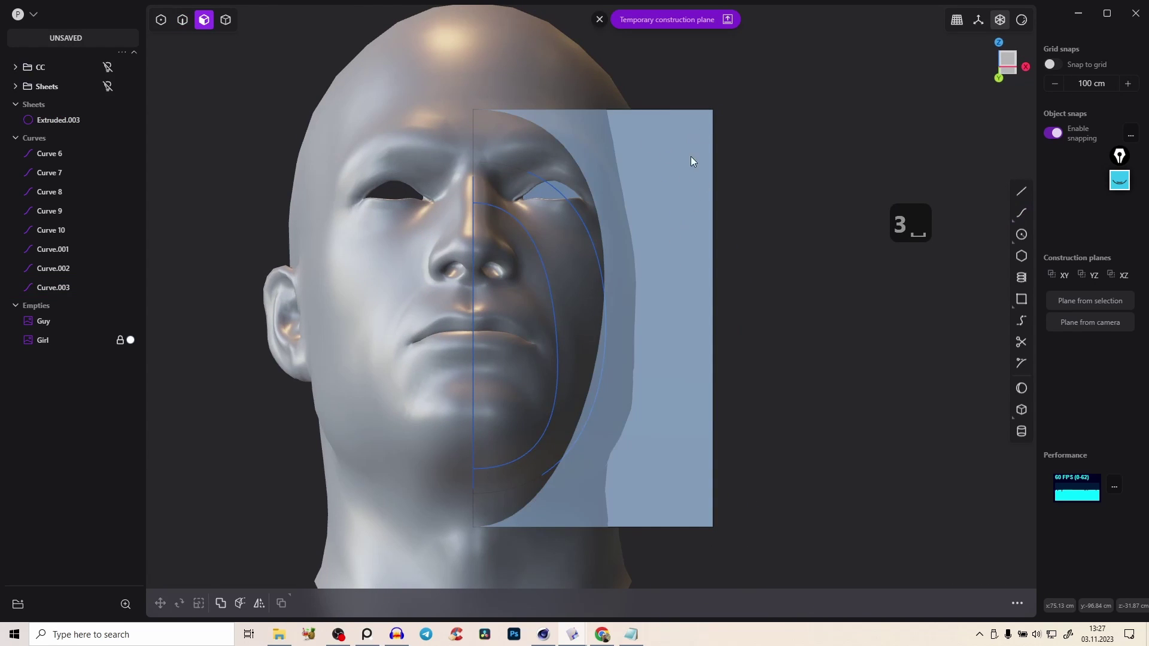
key(e)
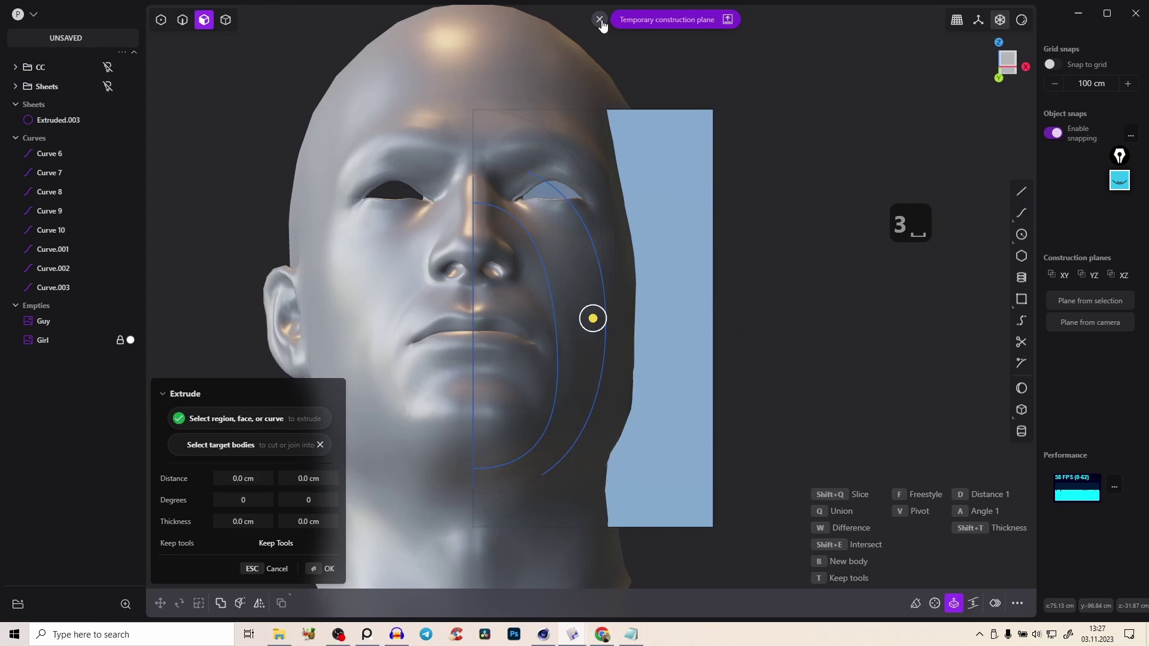
key(Escape)
key(Escape)
Realign the temporary construction plane to the sheet face, and hide the nose-to-chin and outer cheek curves
click(657, 160)
middle_click(669, 164)
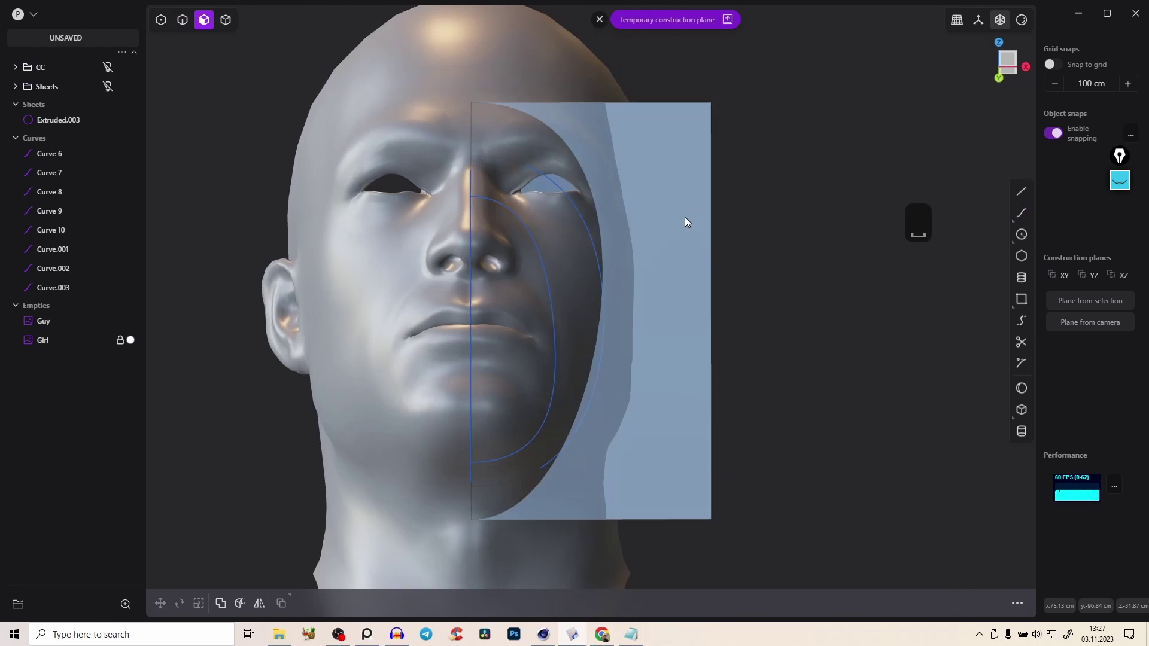
key(1)
key(2)
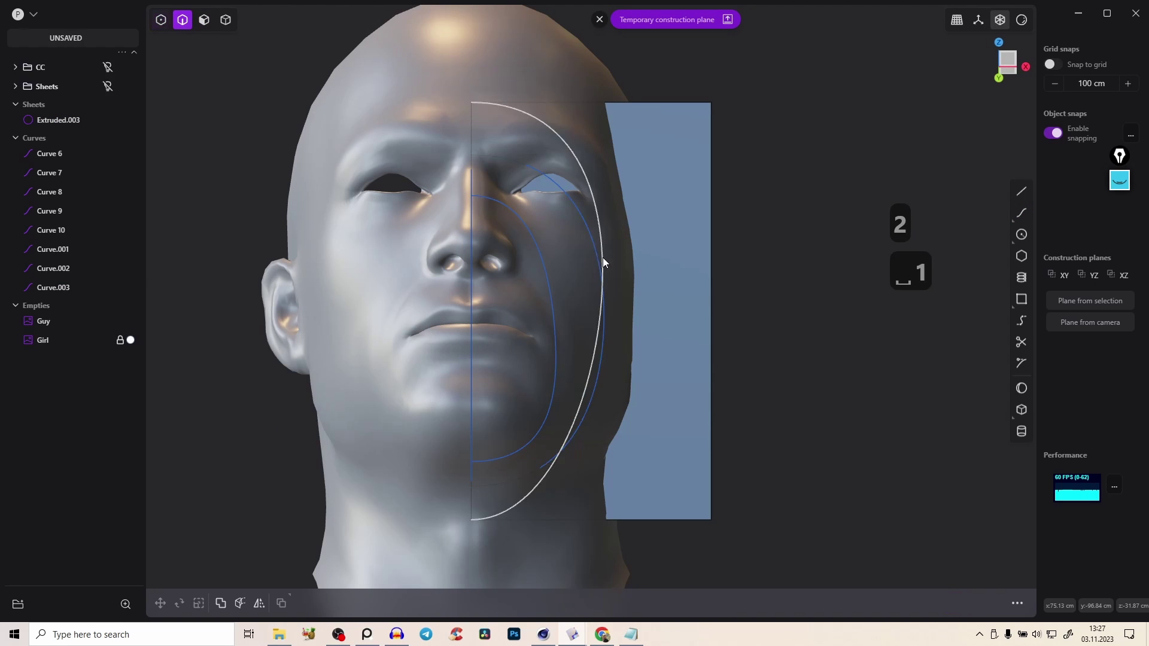
click(597, 257)
click(551, 251)
shift+click(591, 237)
key(h)
key(1)
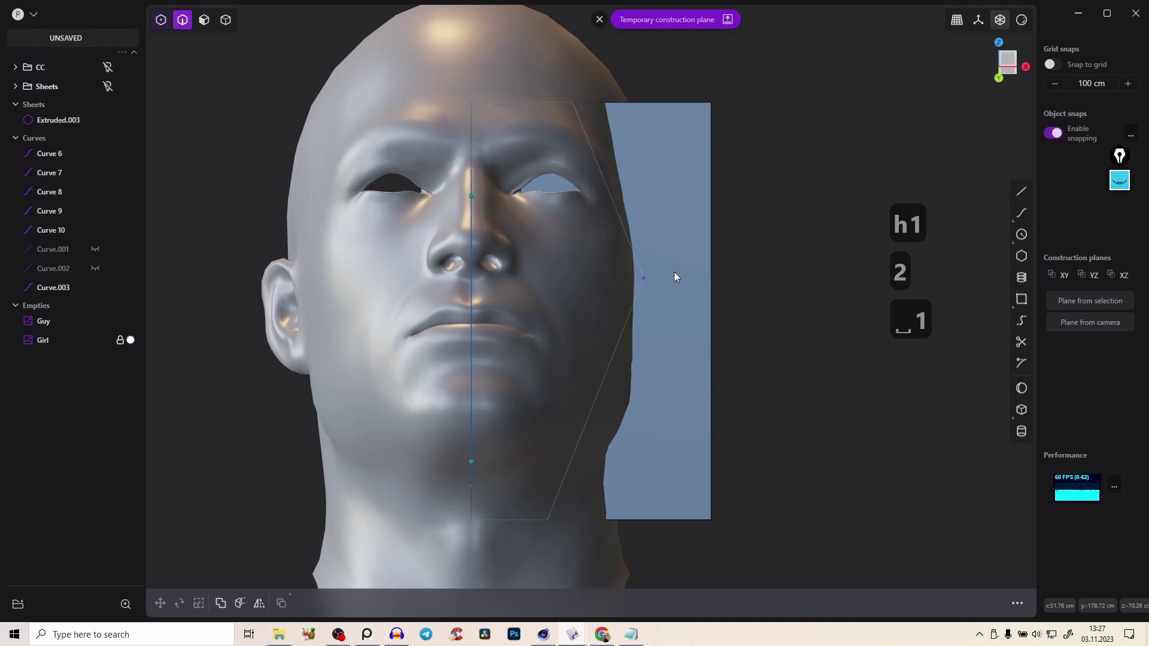
Move the new curve's upper, middle and lower control points outward so it follows the side of the face and jaw
drag(676, 278, 694, 274)
drag(572, 103, 604, 102)
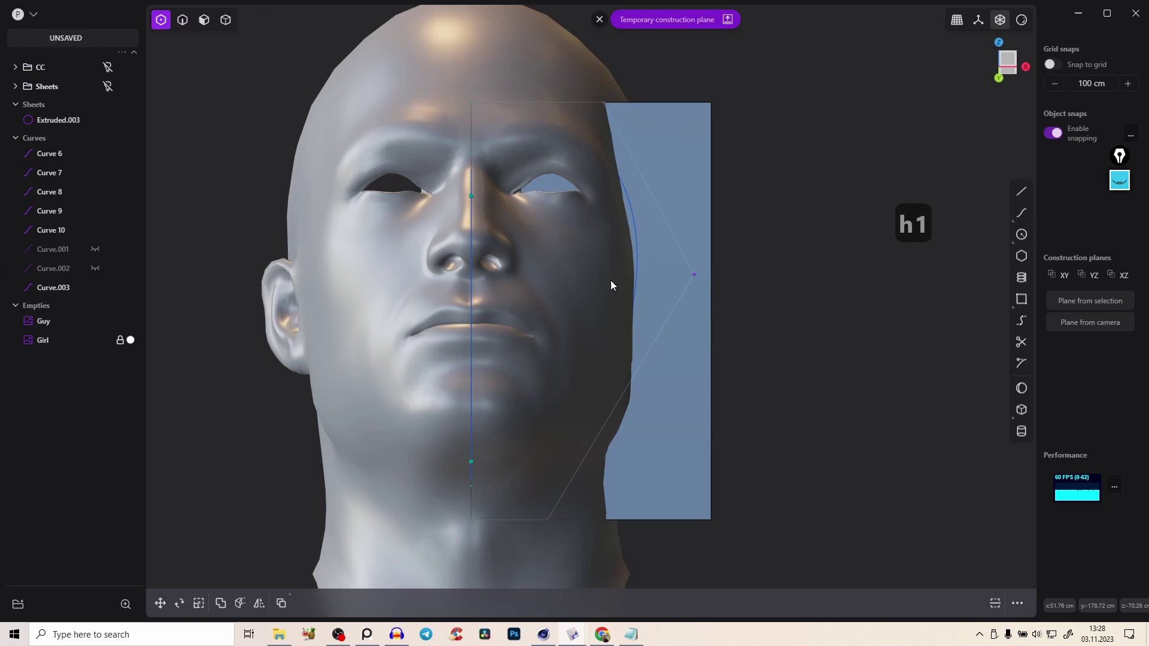
drag(549, 520, 650, 520)
drag(694, 275, 648, 301)
drag(650, 519, 631, 520)
key(2)
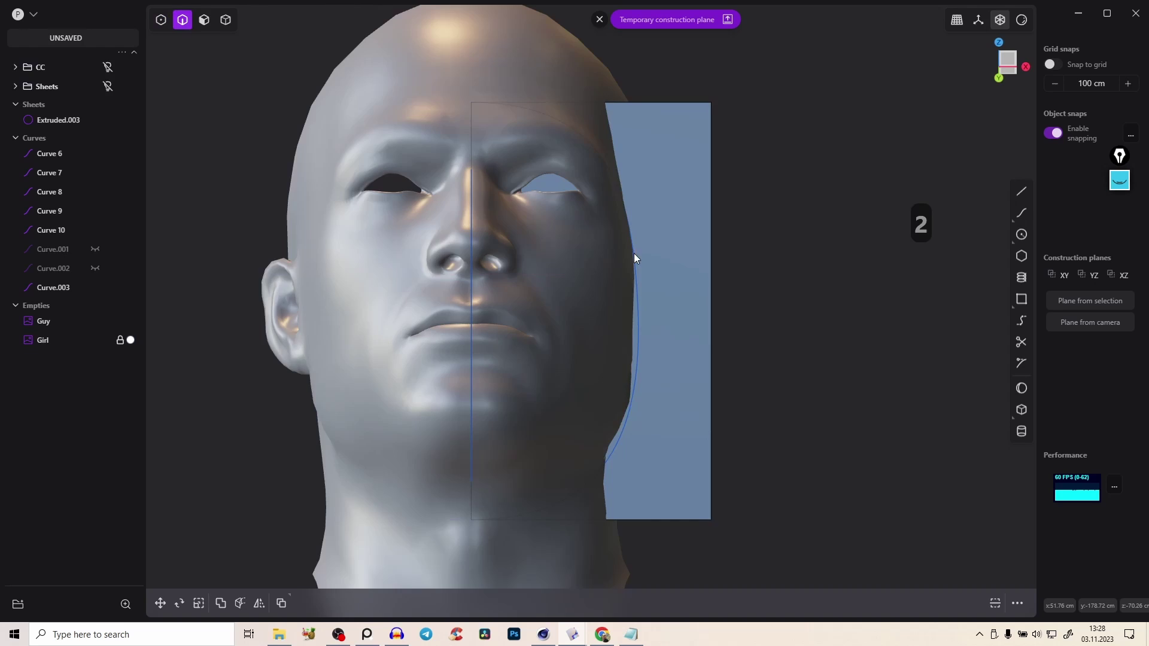
Clear the temporary construction plane and the last guide sheet, and unhide the two hidden contour curves
right_drag(633, 256, 586, 259)
click(599, 19)
key(Tab)
click(663, 179)
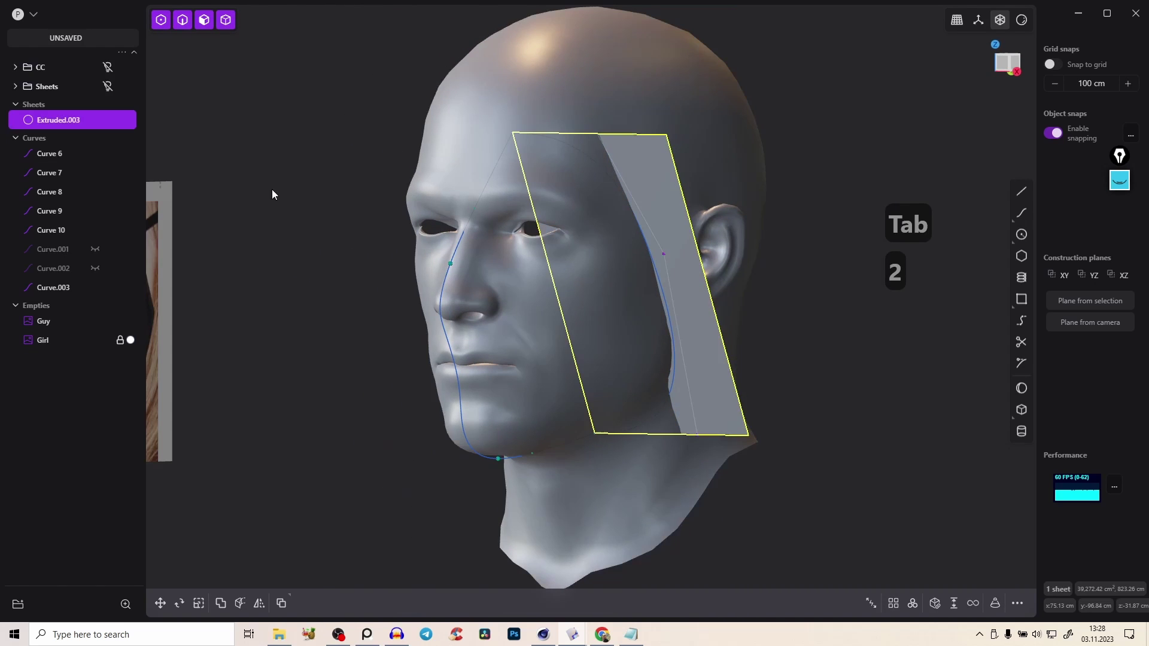
key(Delete)
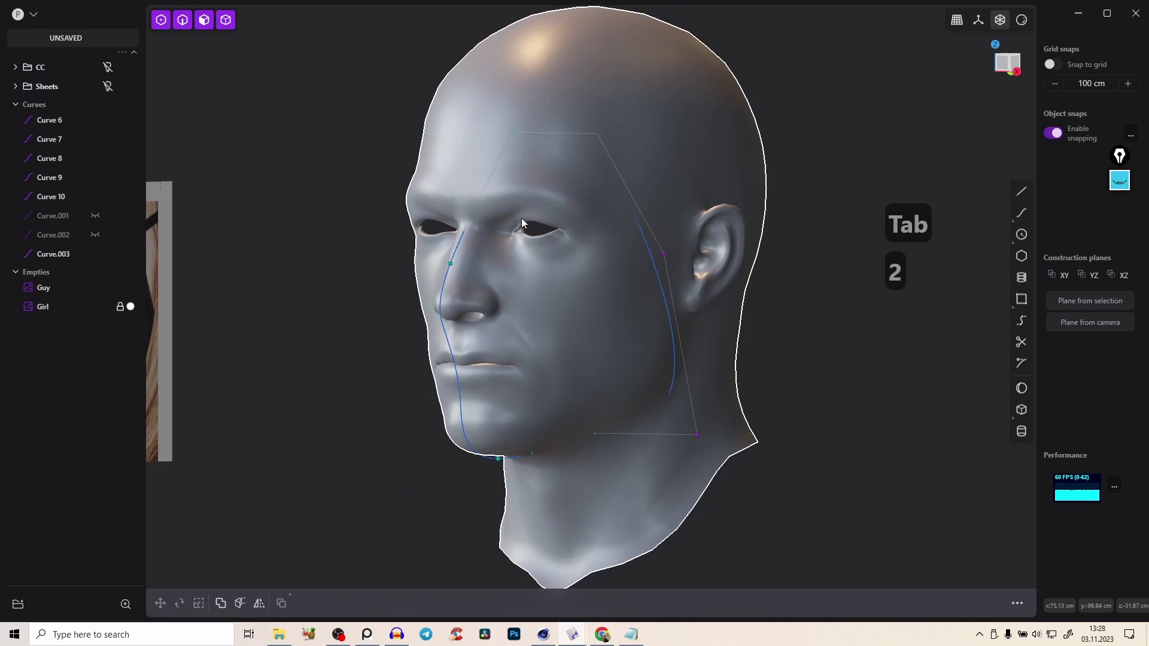
key(alt+h)
Try a loft across the three contour curves without guides
key(2)
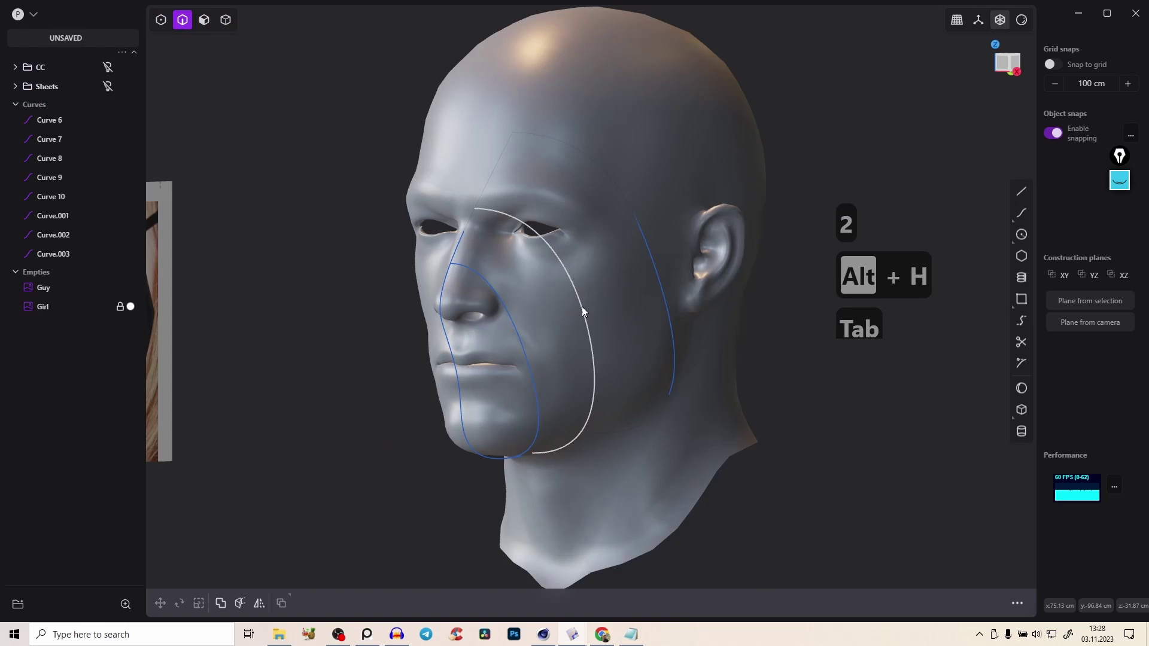
click(582, 307)
click(651, 265)
click(525, 343)
key(l)
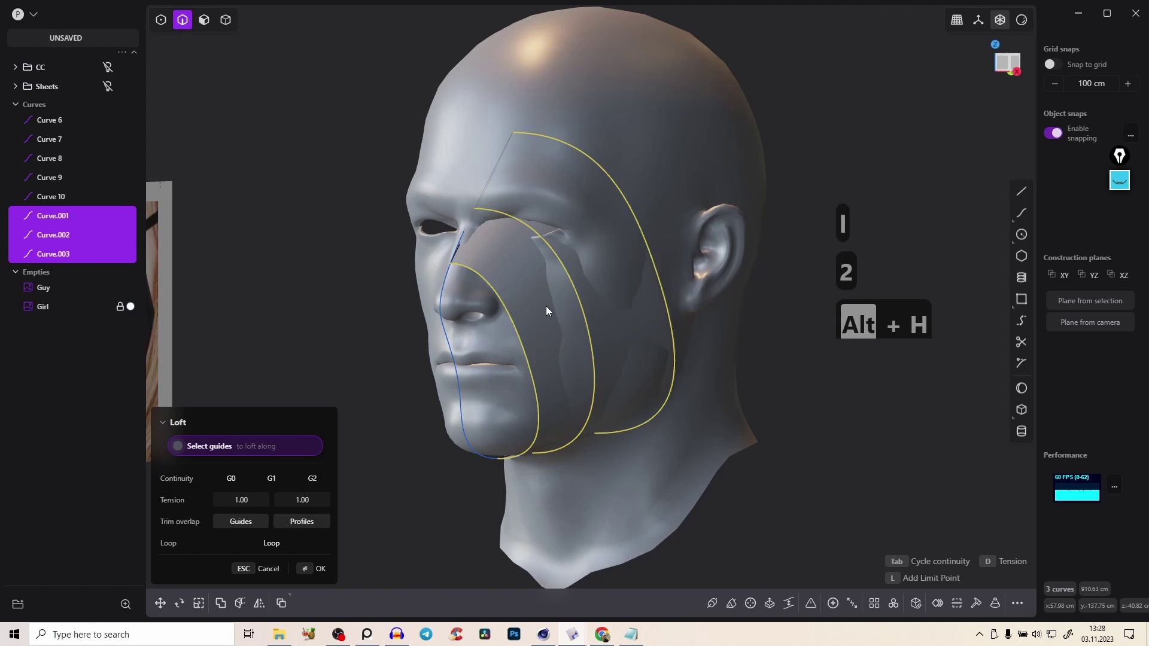
middle_drag(545, 307, 670, 279)
key(Escape)
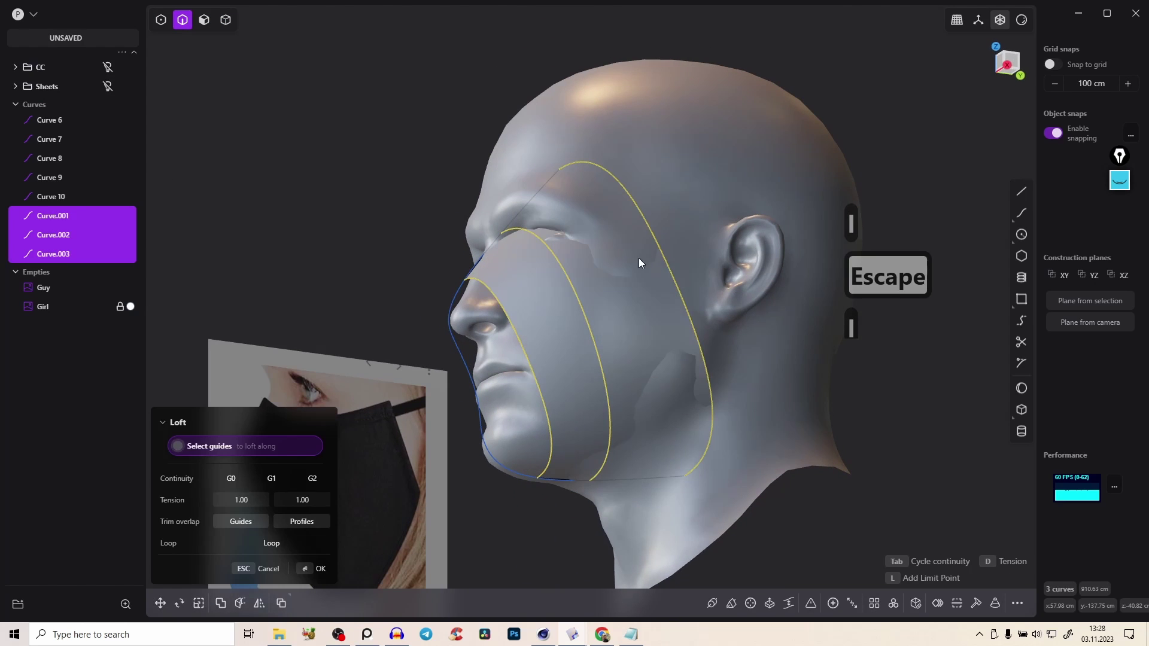
middle_drag(624, 311, 952, 149)
right_drag(1009, 67, 619, 381)
key(Escape)
Join the two centerline segments running from the nose bridge up to the forehead into one curve
key(2)
click(514, 206)
middle_drag(494, 229, 477, 263)
key(2)
click(496, 243)
shift+click(529, 198)
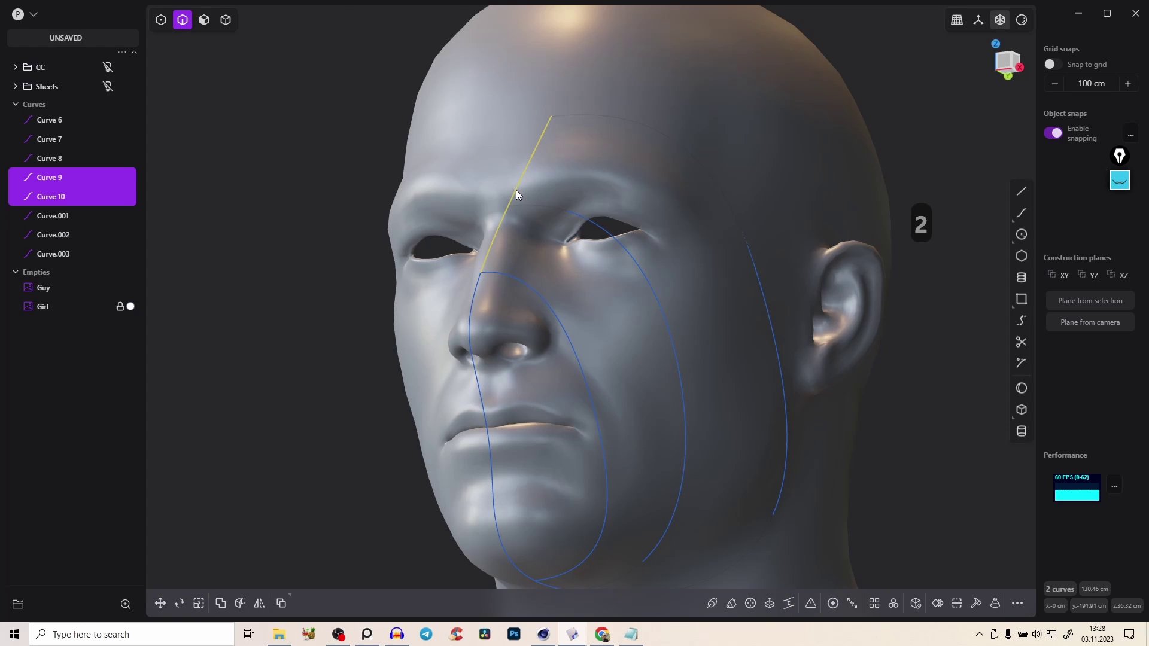
key(j)
Join the two curve segments running back under the chin into one curve
middle_drag(544, 257, 567, 376)
click(534, 351)
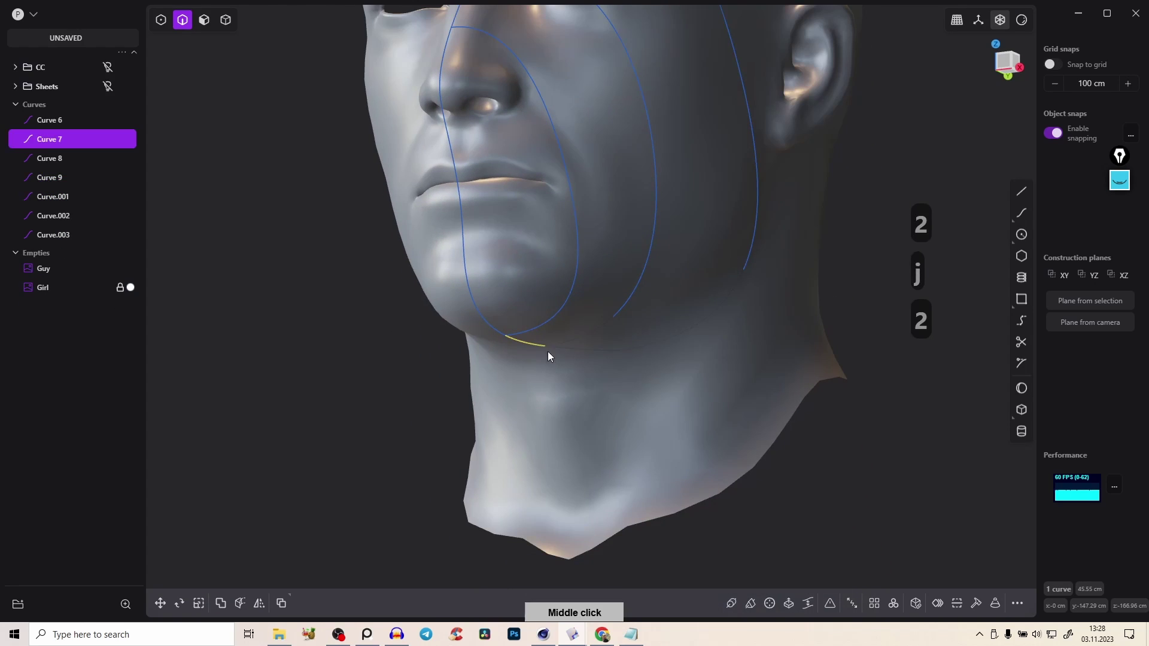
shift+click(654, 335)
key(j)
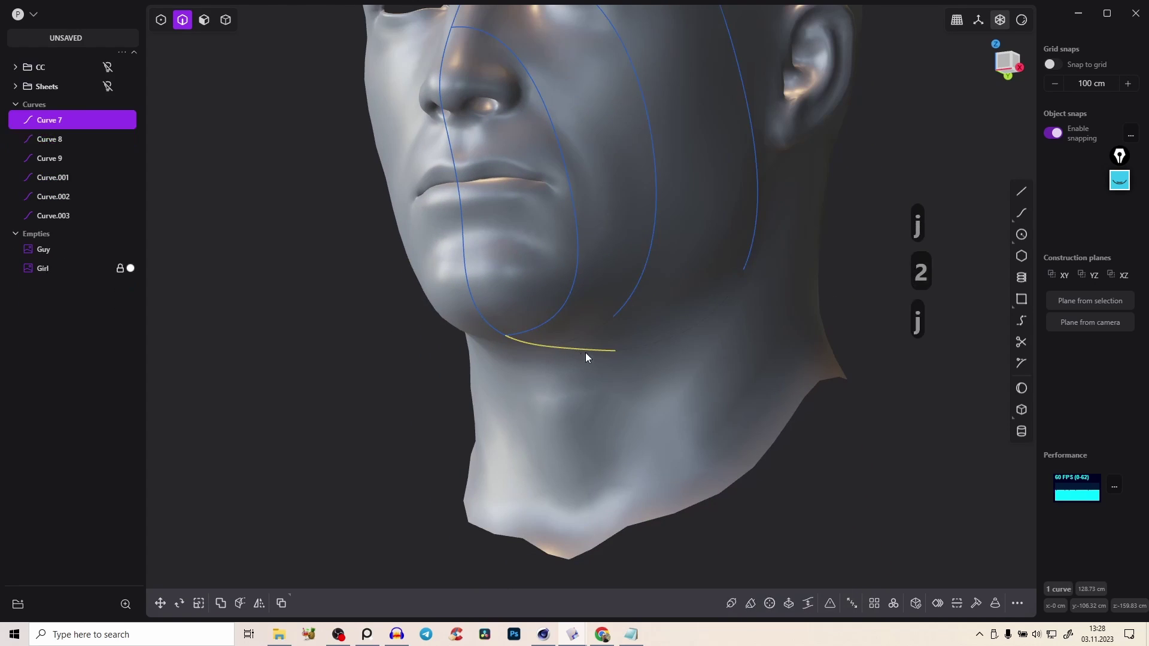
Loft the three contour curves, using the joined forehead and under-chin curves as guides
middle_drag(601, 307, 565, 300)
click(542, 346)
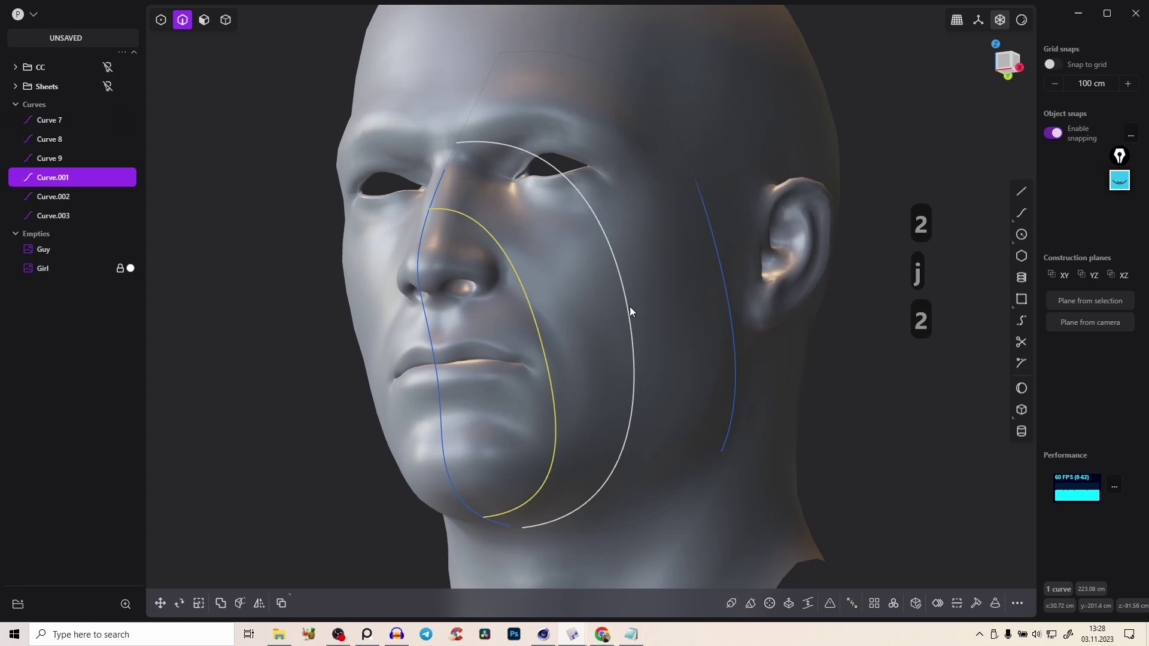
shift+click(629, 307)
shift+click(714, 250)
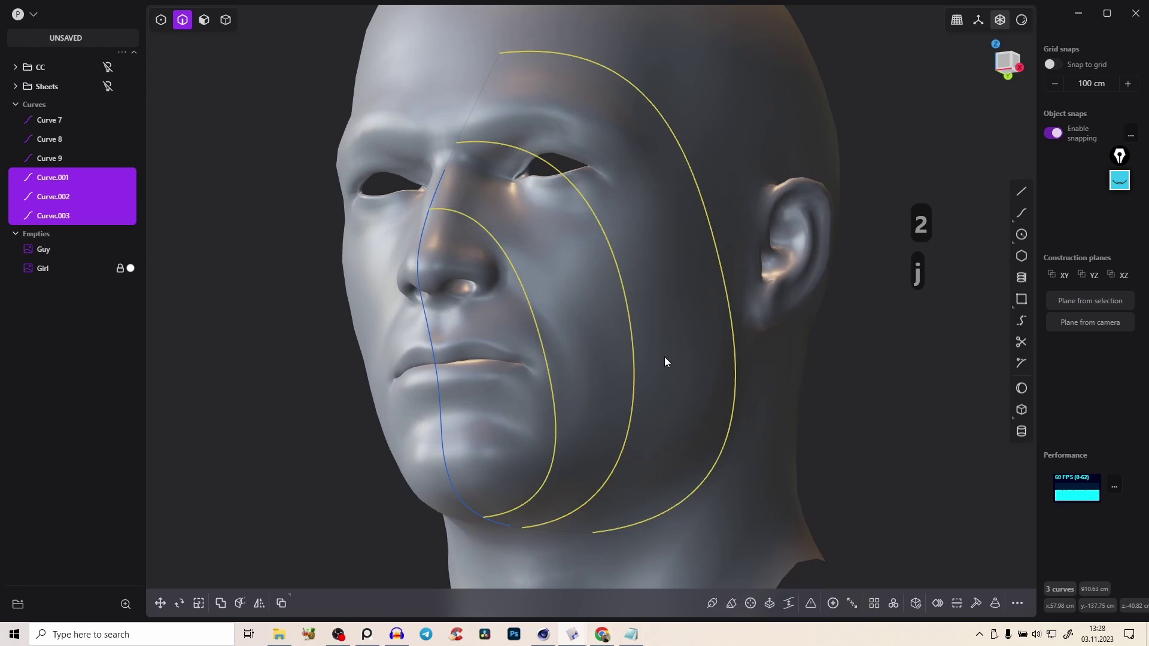
key(l)
middle_drag(573, 221, 510, 405)
click(441, 189)
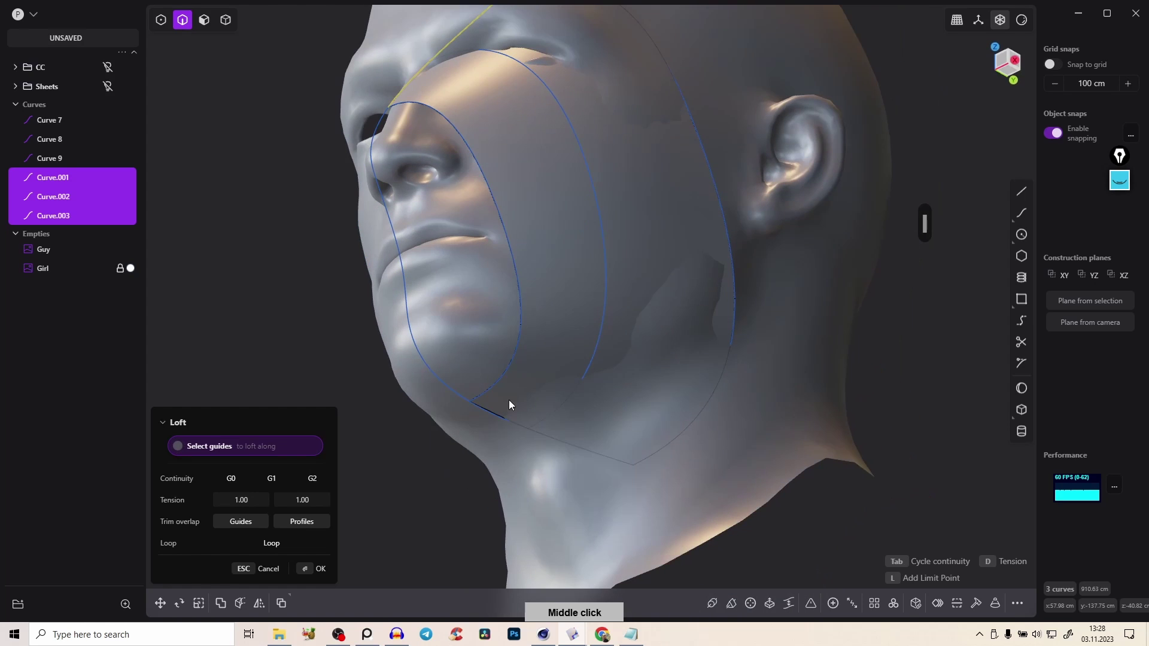
click(496, 414)
middle_drag(579, 337, 530, 158)
key(e)
key(e)
right_click(574, 75)
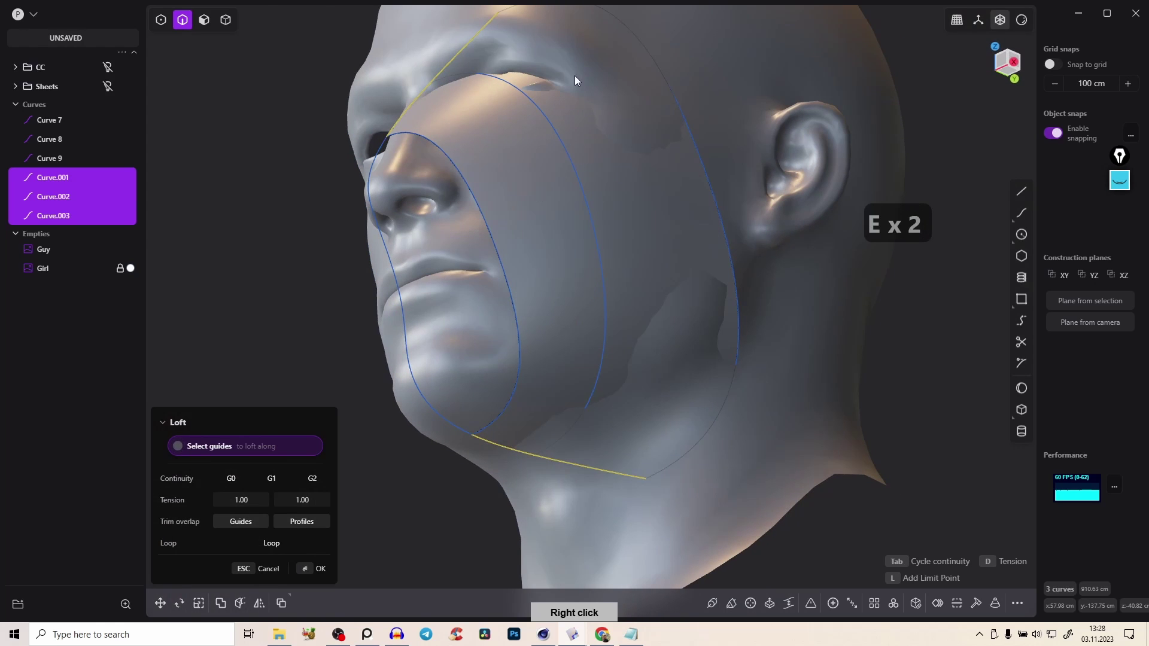
Group the three contour curves in a new group renamed BC, and hide that group
key(2)
click(489, 240)
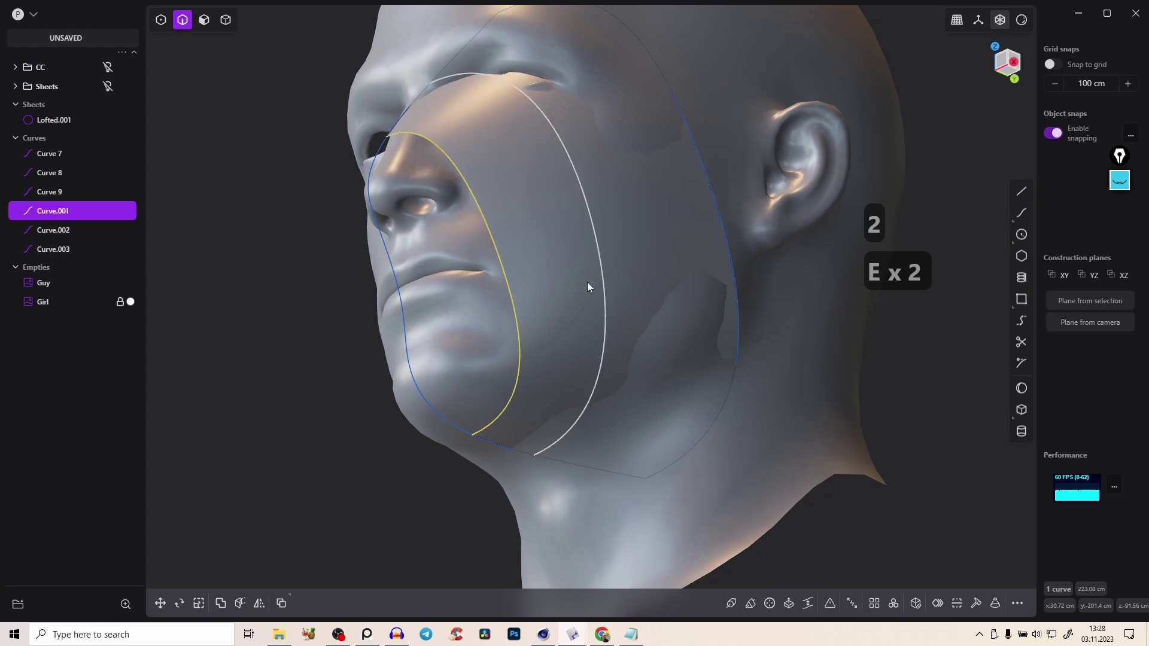
click(592, 208)
click(696, 169)
middle_drag(597, 159, 661, 267)
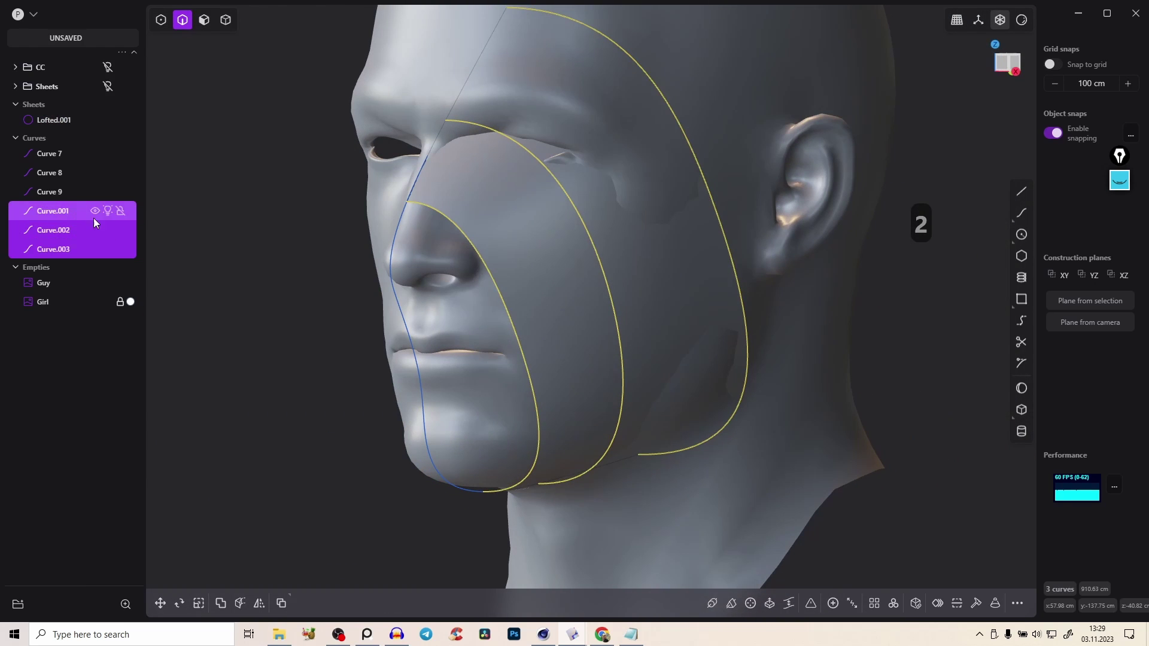
key(ctrl+g)
click(48, 106)
double_click(50, 106)
text(BC)
key(Return)
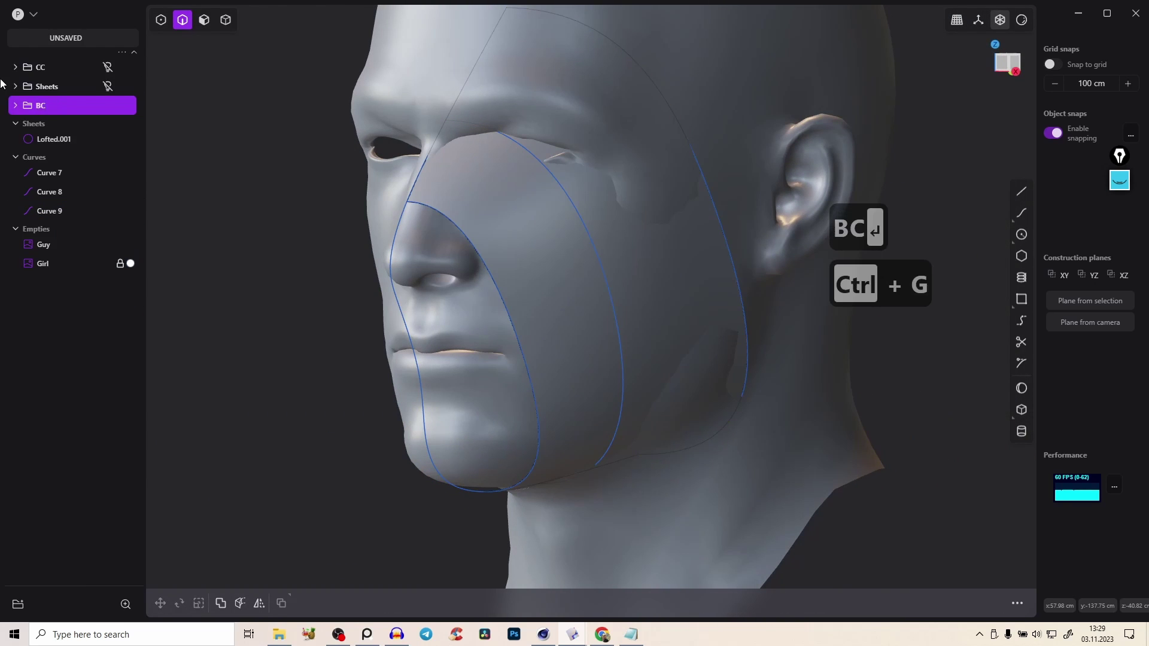
click(106, 105)
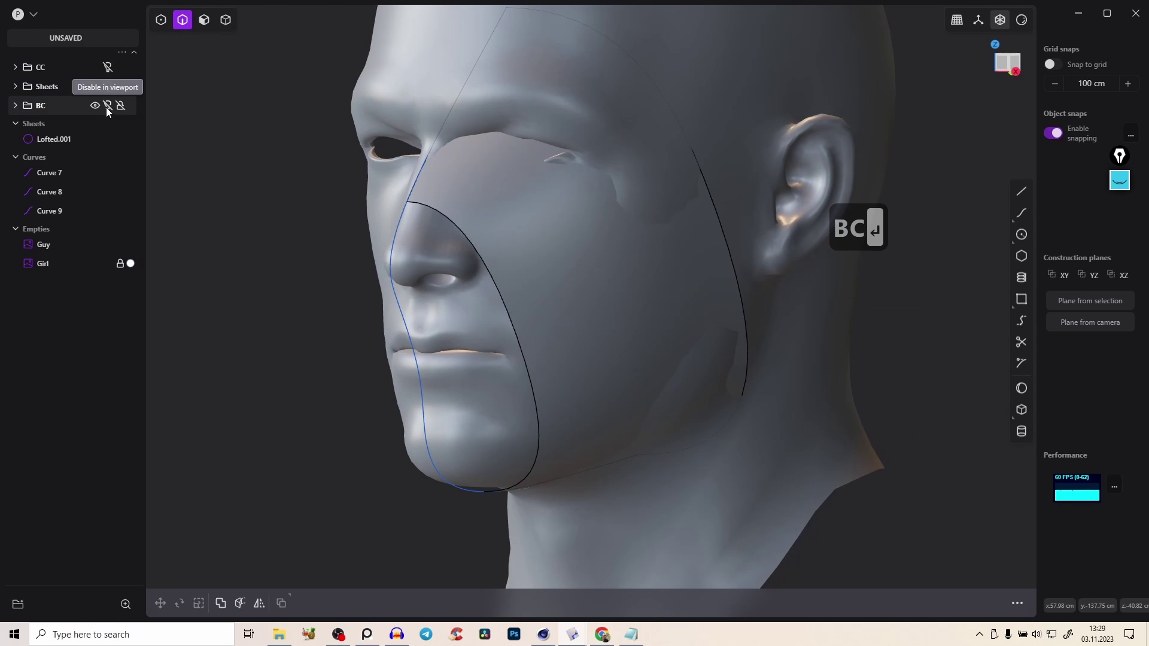
Move the joined forehead and under-chin guide curves into the hidden BC group
middle_drag(250, 185, 416, 167)
key(2)
click(530, 450)
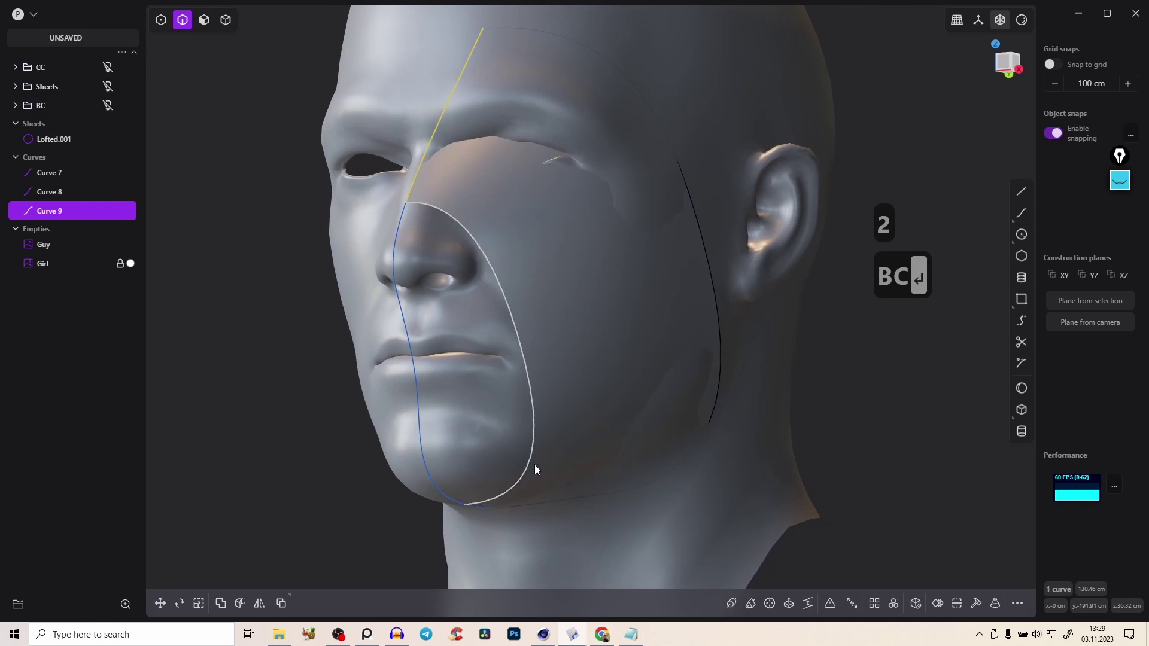
click(508, 512)
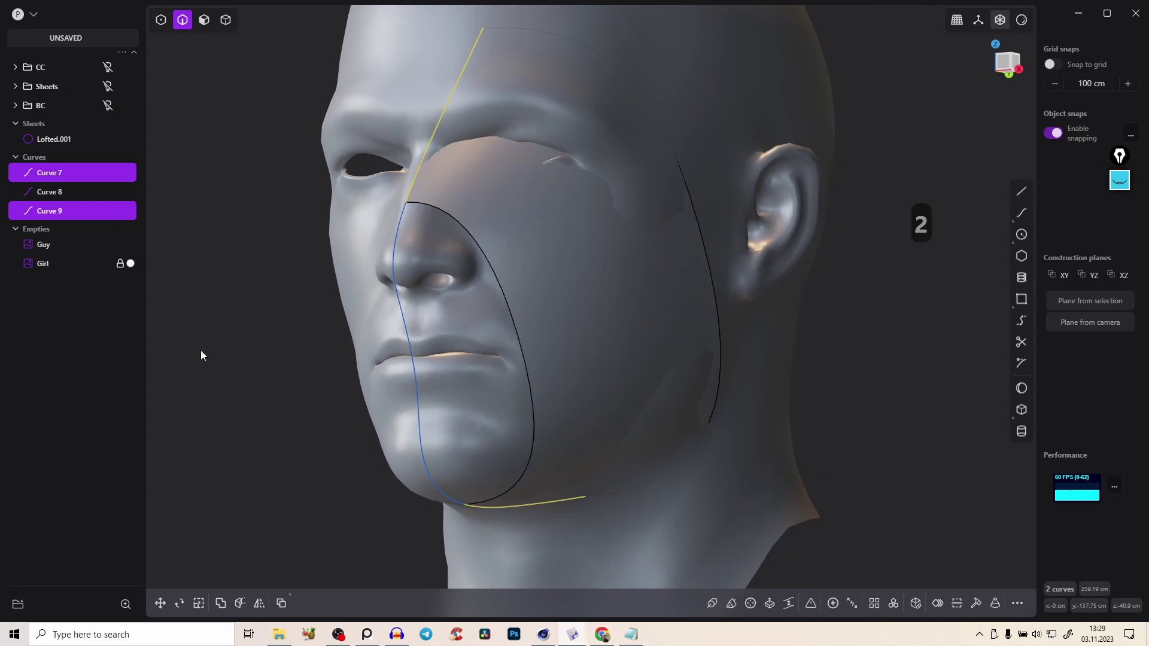
drag(53, 167, 48, 104)
Inspect the lofted surface against the head from several angles, and hide the Guy head
right_drag(484, 191, 514, 273)
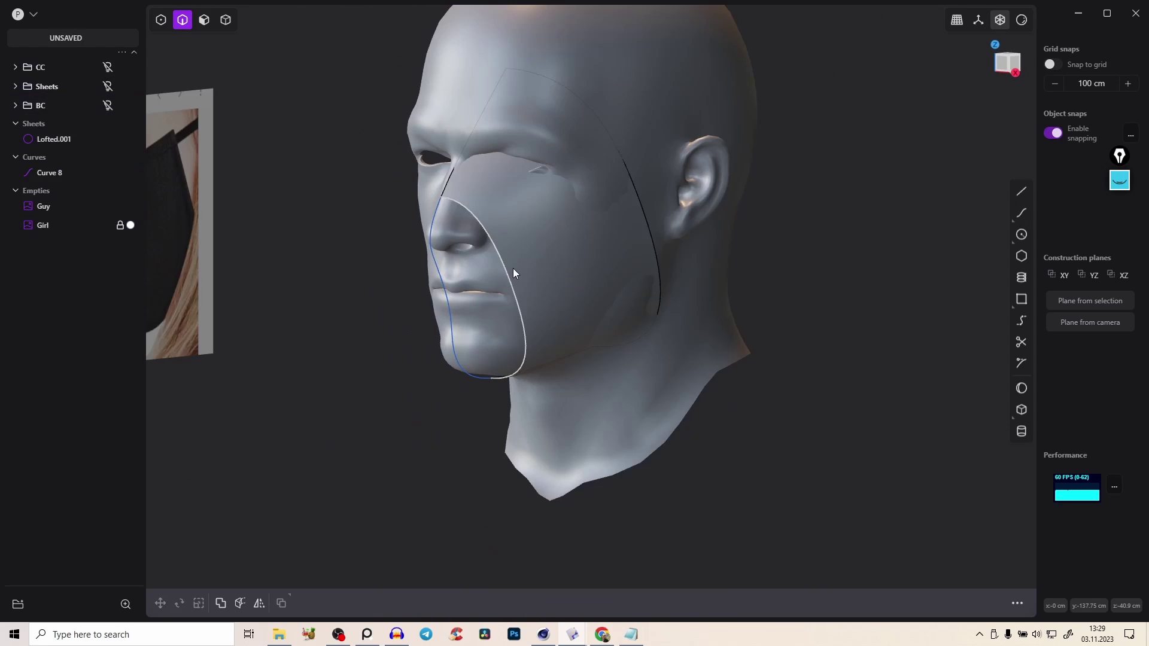
scroll(509, 106, down, 7)
right_drag(547, 107, 554, 262)
scroll(575, 110, up, 2)
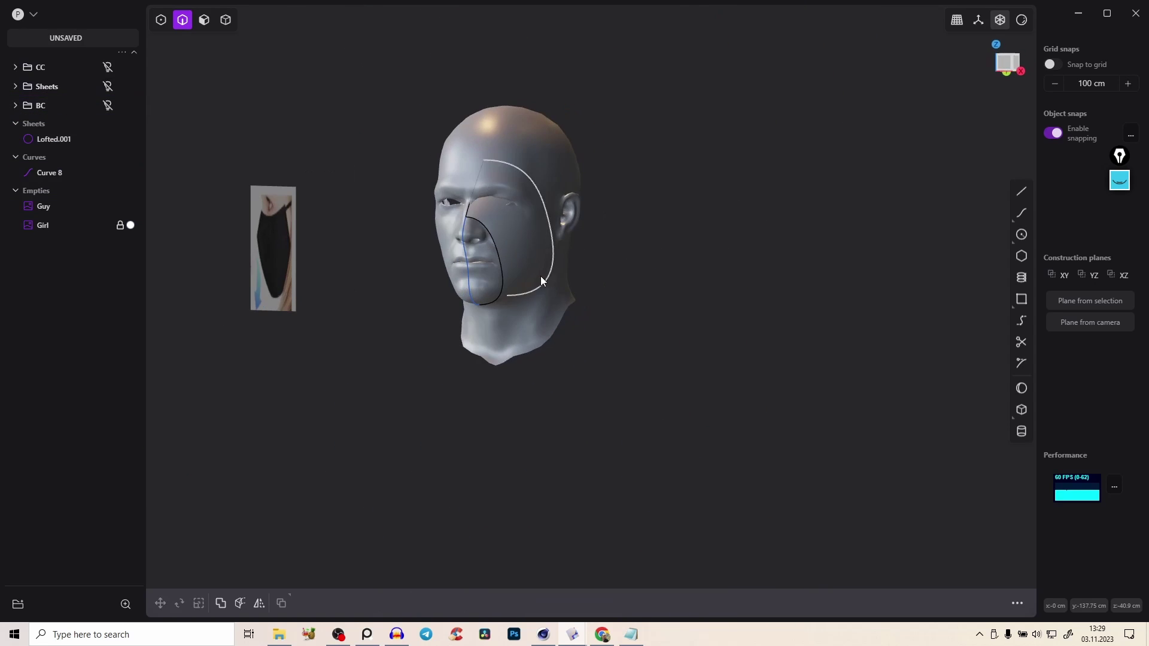
right_drag(488, 213, 486, 219)
scroll(486, 219, up, 7)
key(2)
right_drag(460, 264, 511, 213)
scroll(537, 195, up, 4)
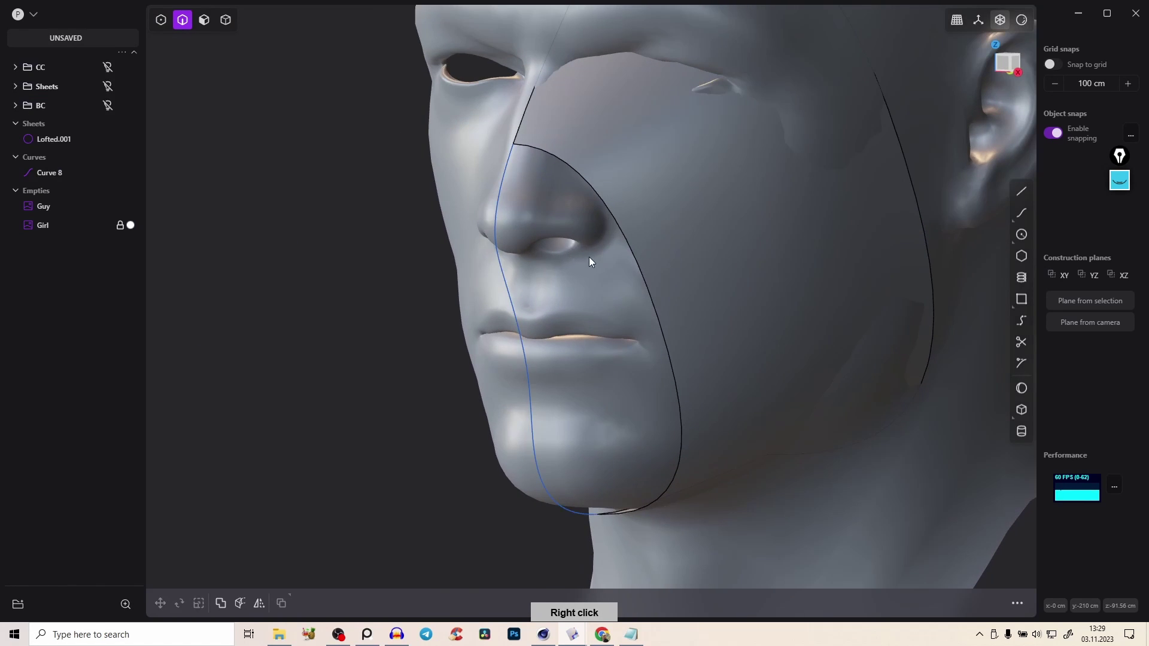
right_drag(530, 180, 608, 263)
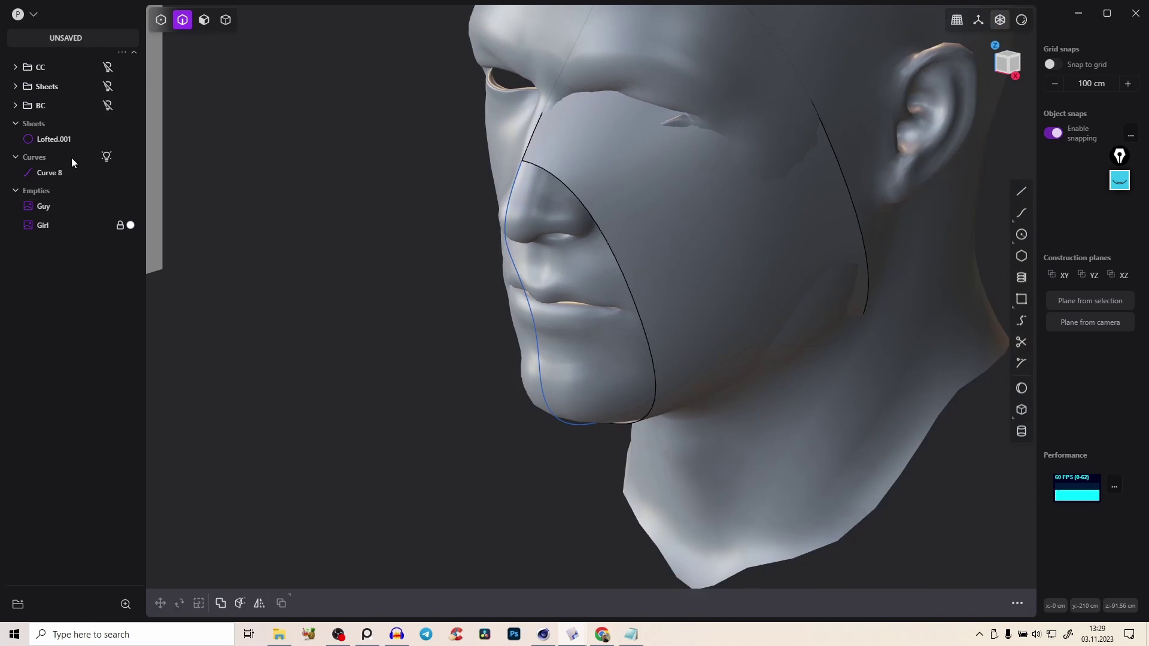
click(106, 207)
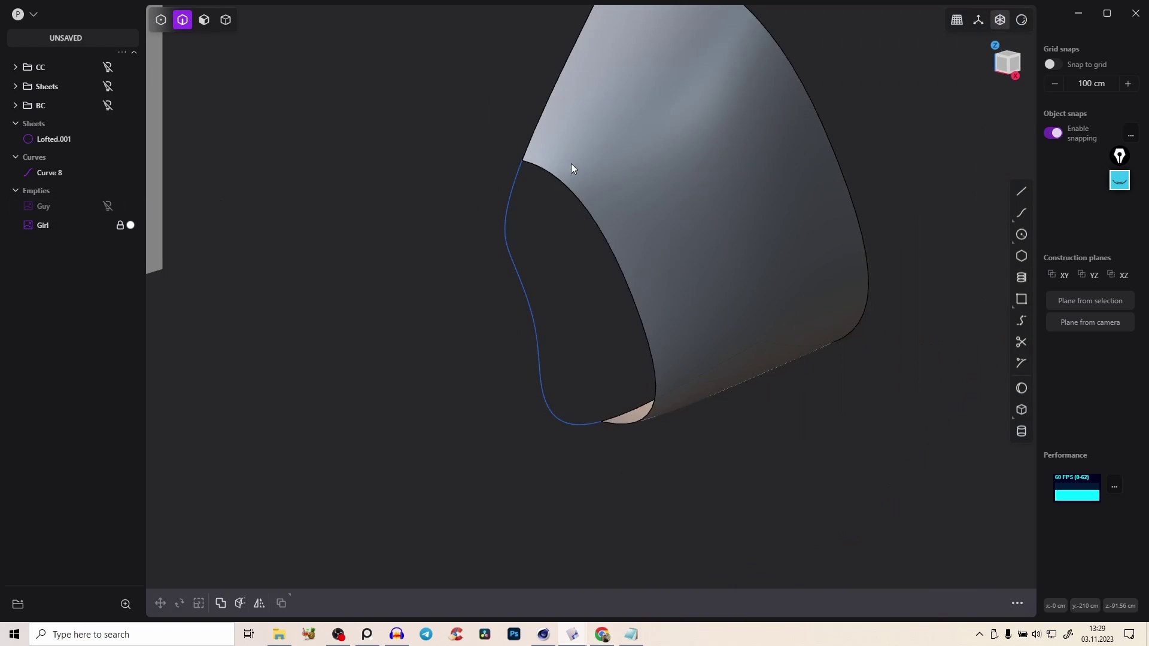
key(2)
click(574, 219)
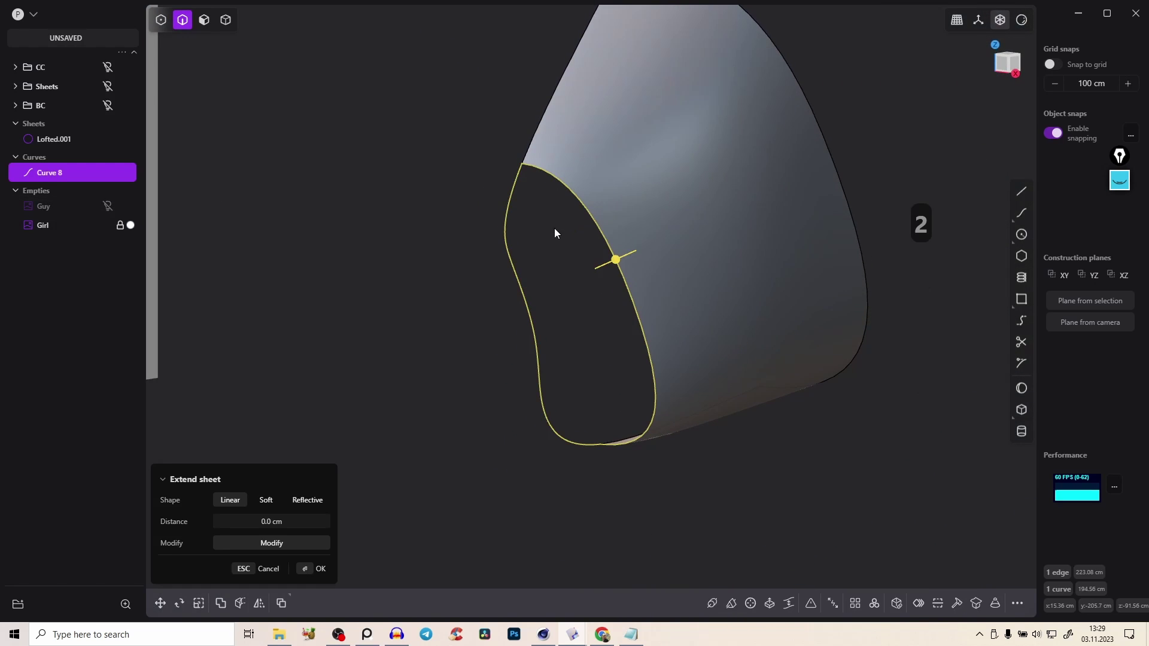
key(l)
right_drag(592, 205, 528, 222)
key(Escape)
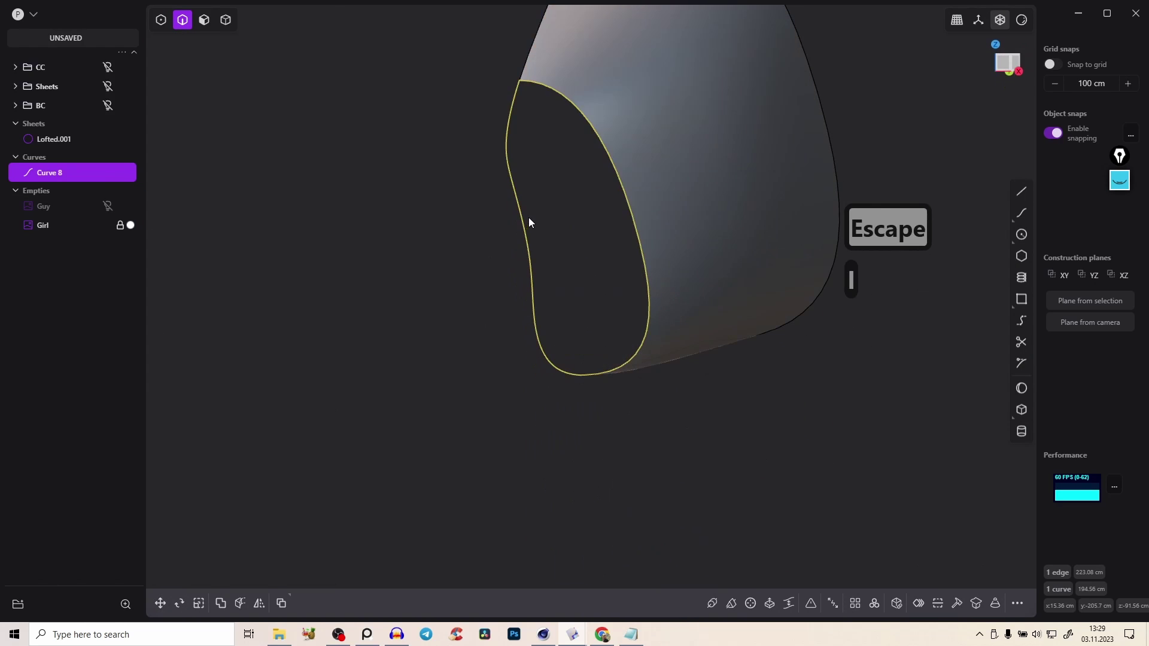
Extrude the front profile curve about 31 cm into a strip, and move that curve into the hidden BC group
click(527, 236)
key(e)
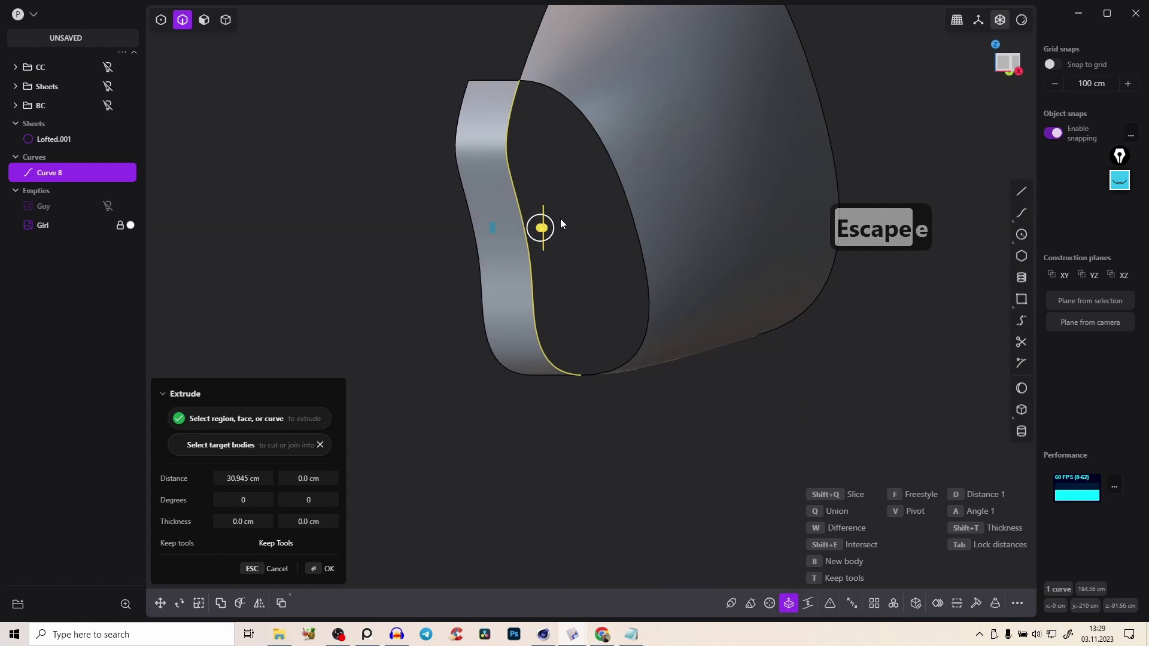
right_click(561, 221)
click(547, 238)
click(532, 242)
drag(37, 192, 49, 108)
Loft a surface between the mask's front edge and the extruded strip's adjoining edge with G1 continuity
key(2)
click(621, 184)
click(536, 253)
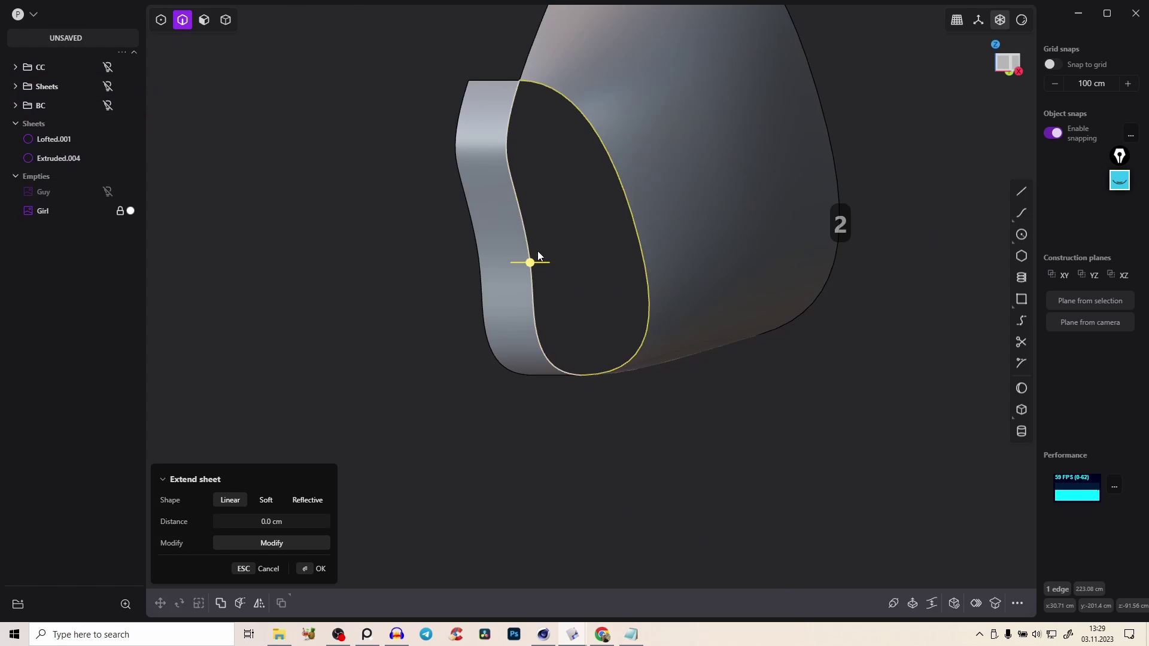
key(l)
middle_drag(635, 145, 597, 111)
mouse_move(648, 225)
middle_down()
mouse_move(641, 217)
mouse_move(637, 239)
middle_up()
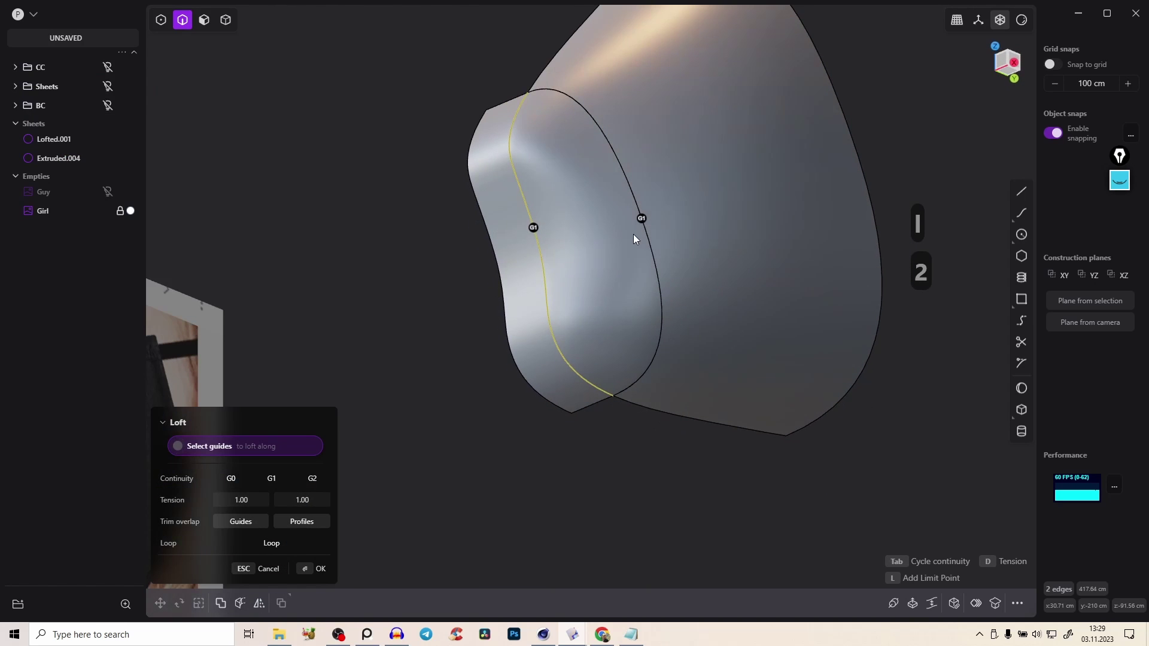
click(321, 568)
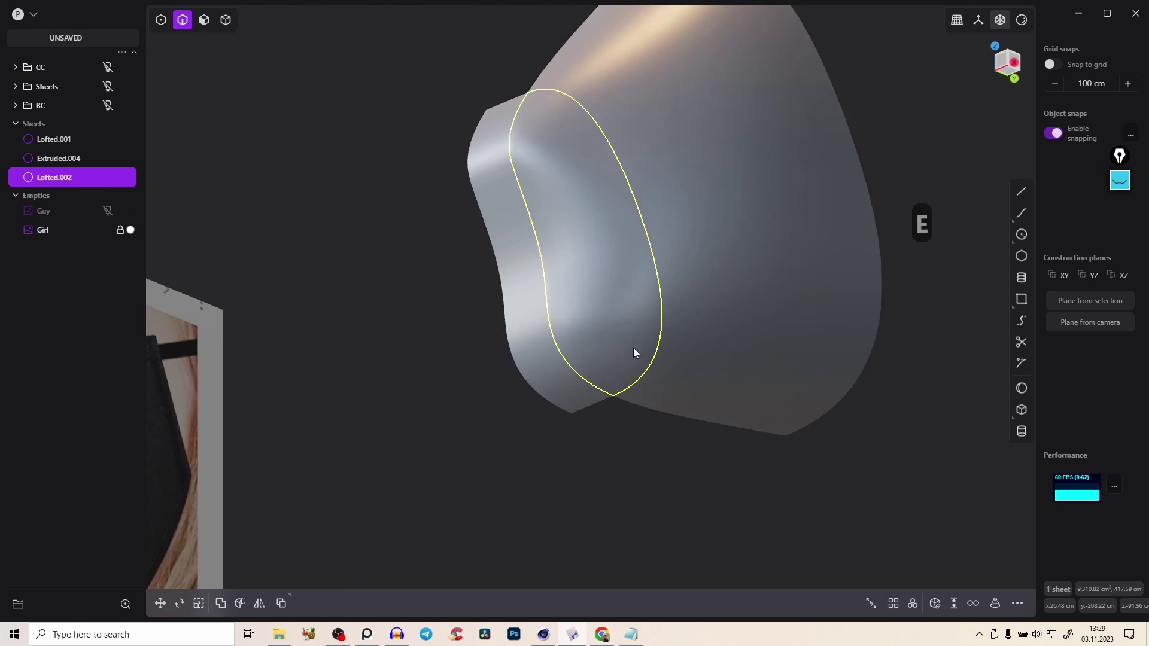
Inspect the new front loft from several angles with edges hidden, including against the reference image in the right view
middle_drag(572, 368, 619, 438)
click(623, 440)
mouse_move(698, 353)
middle_down()
mouse_move(677, 286)
mouse_move(690, 354)
middle_up()
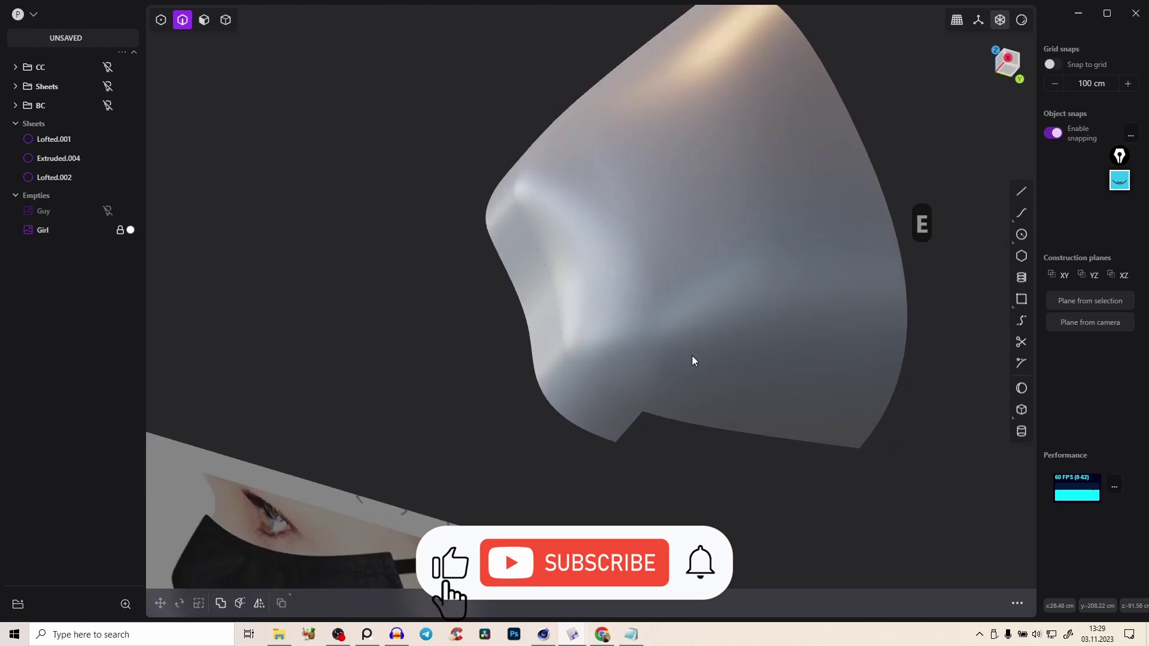
right_drag(691, 354, 690, 256)
middle_drag(614, 289, 555, 384)
scroll(621, 258, down, 4)
right_drag(621, 259, 592, 275)
scroll(593, 275, up, 3)
key(KP_3)
Examine the surface flow across the seams using horizontal and vertical zebra-stripe shading
click(1021, 27)
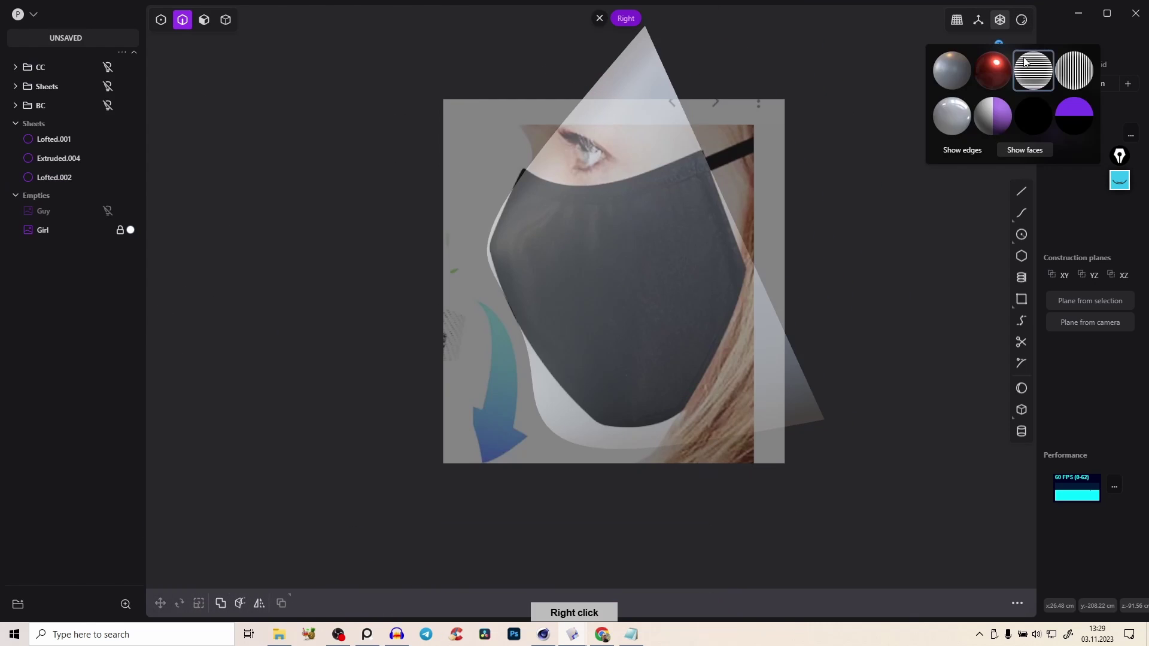
click(1030, 67)
right_drag(653, 253, 713, 202)
right_drag(557, 263, 515, 259)
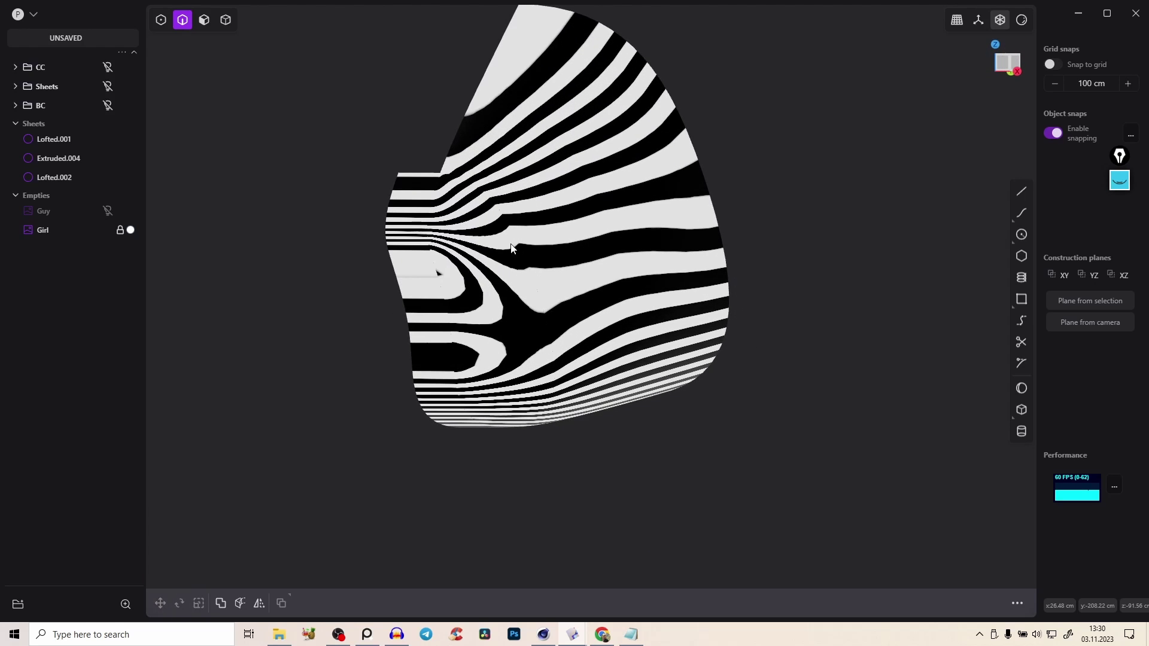
right_click(1018, 27)
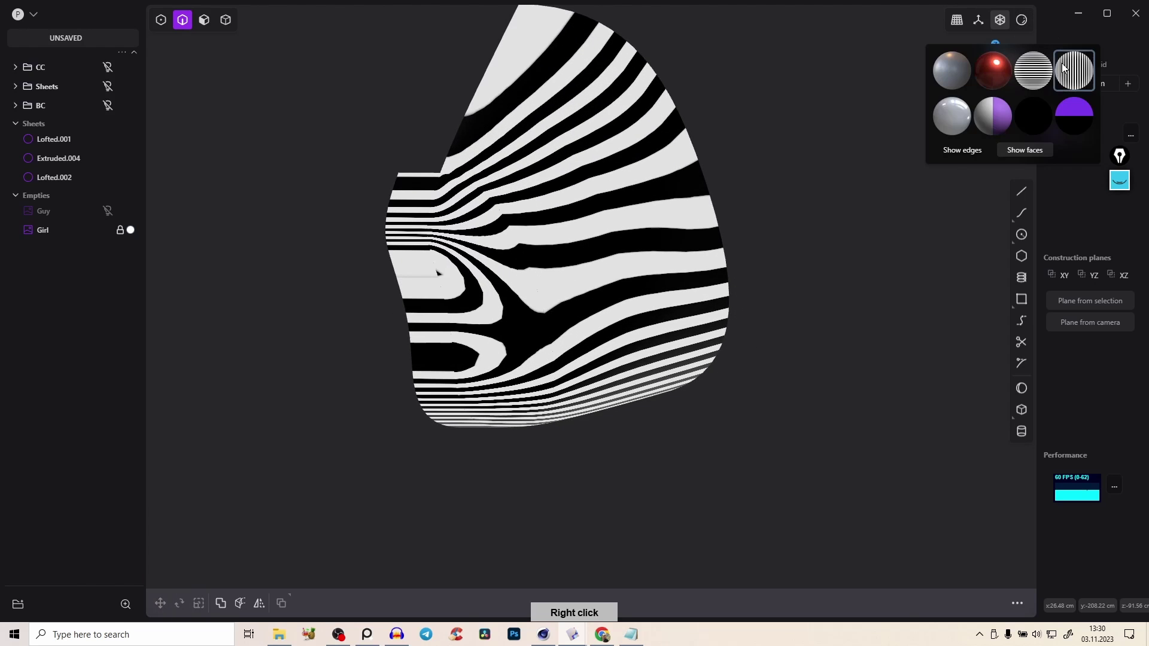
click(1072, 67)
right_drag(555, 225, 507, 235)
right_drag(522, 267, 740, 113)
Restore the smooth shaded display with visible edges, and delete the new front loft
mouse_move(1023, 30)
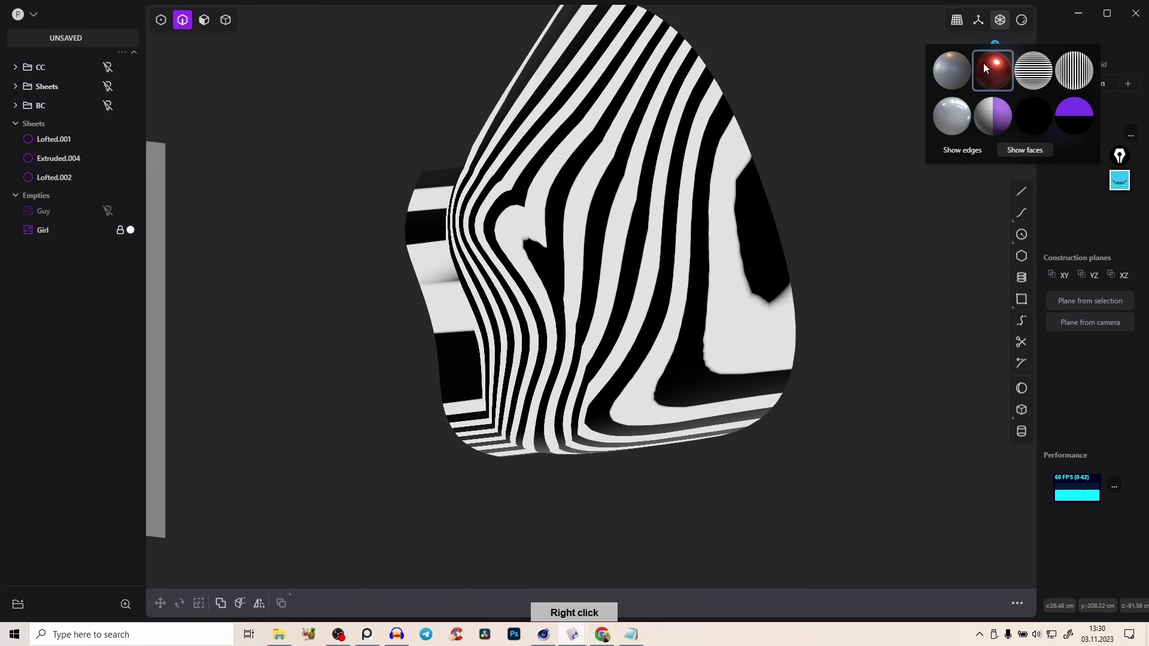
click(953, 115)
key(e)
right_drag(547, 283, 537, 252)
middle_drag(546, 276, 508, 286)
key(Tab)
key(Tab)
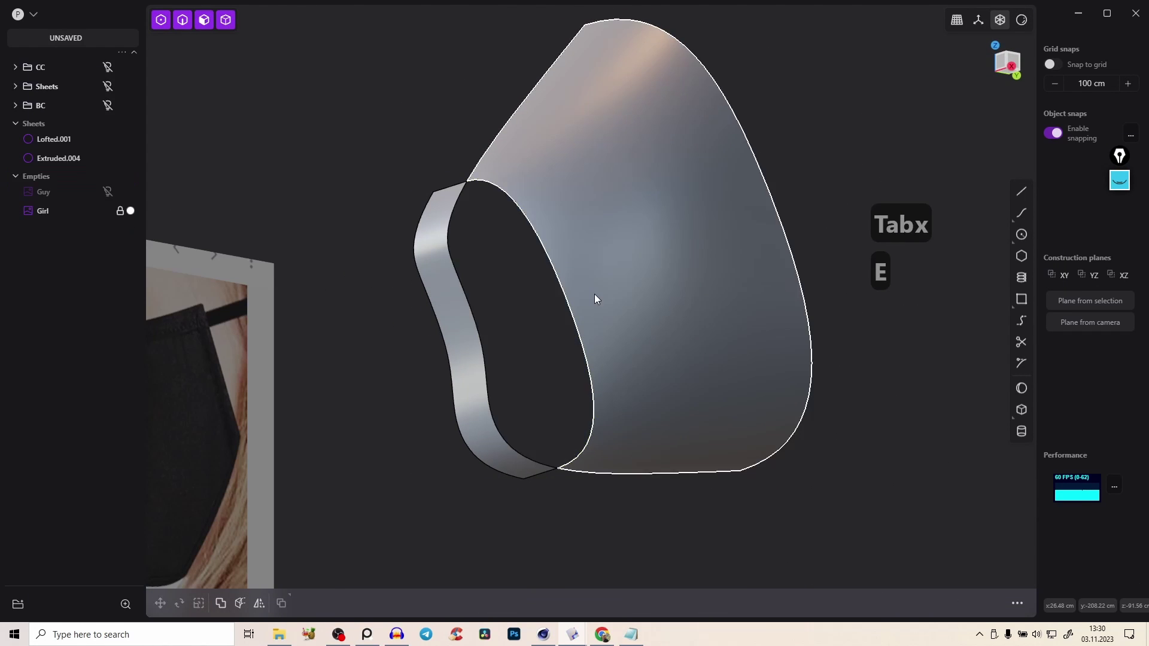
Draw a slanted line across the upper part of the front opening in the right view, scaled to about 77 cm long
right_drag(594, 296, 556, 308)
right_drag(511, 265, 570, 199)
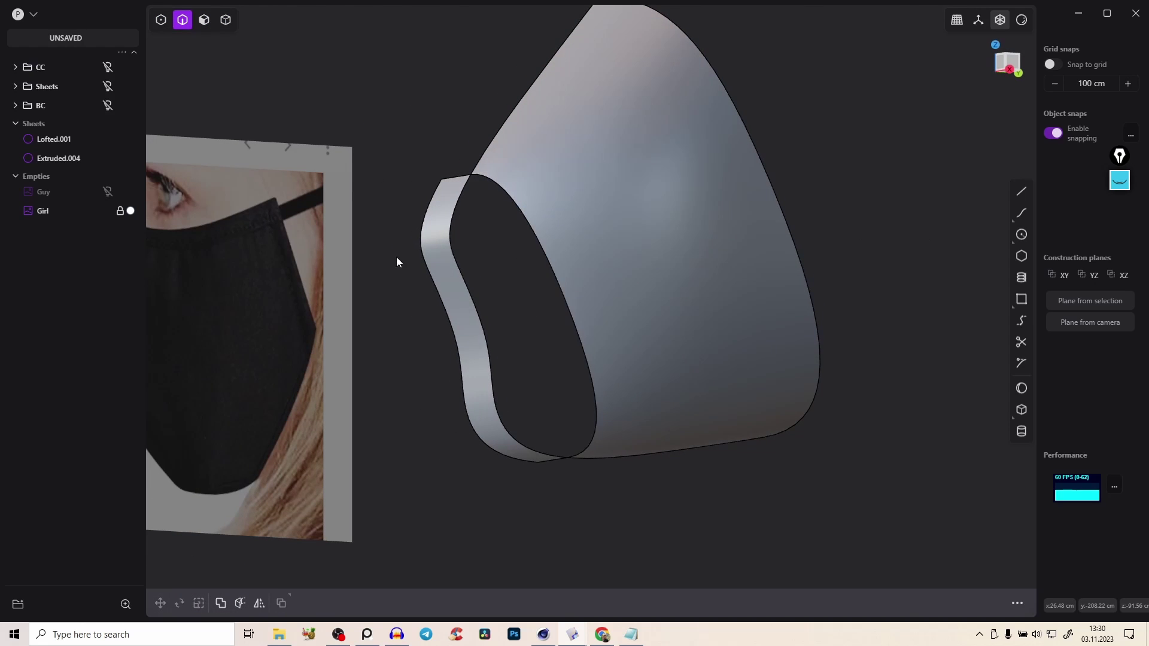
scroll(526, 250, up, 4)
key(2)
right_drag(490, 354, 546, 264)
right_drag(963, 64, 1021, 59)
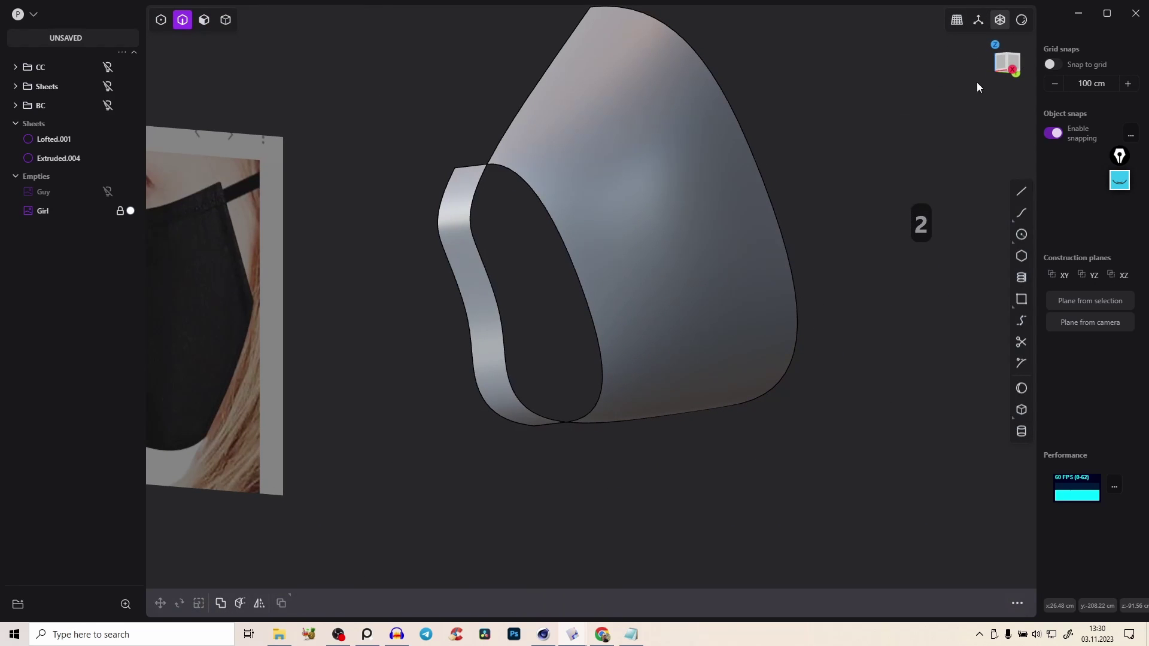
click(1008, 63)
key(a)
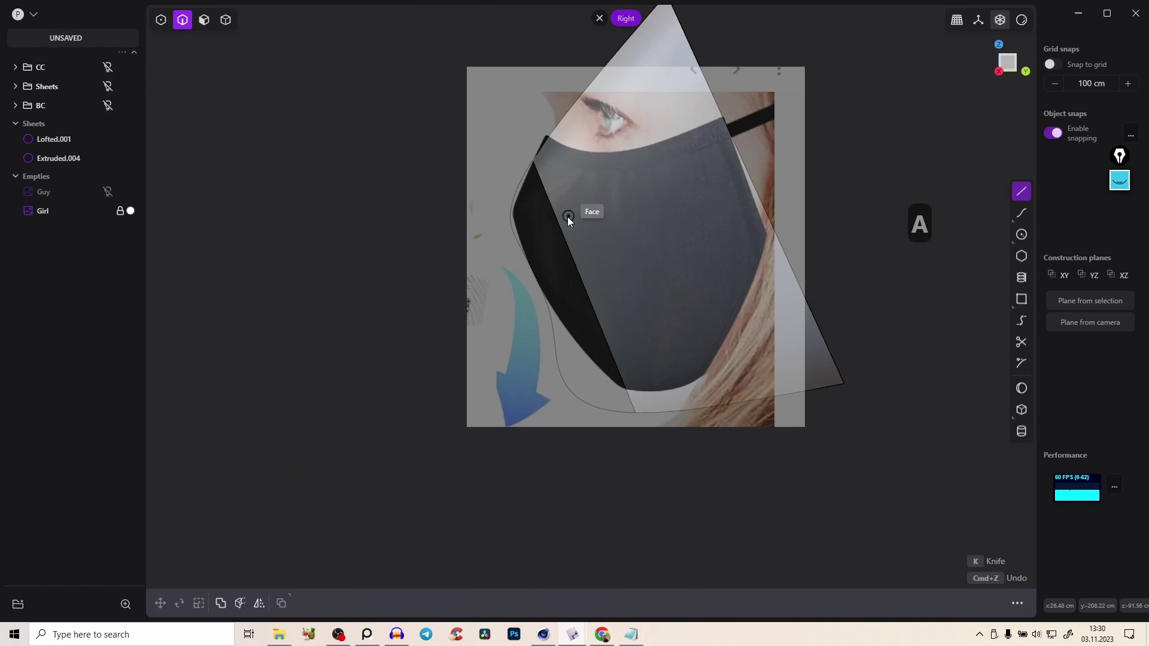
click(575, 207)
click(537, 220)
right_click(557, 214)
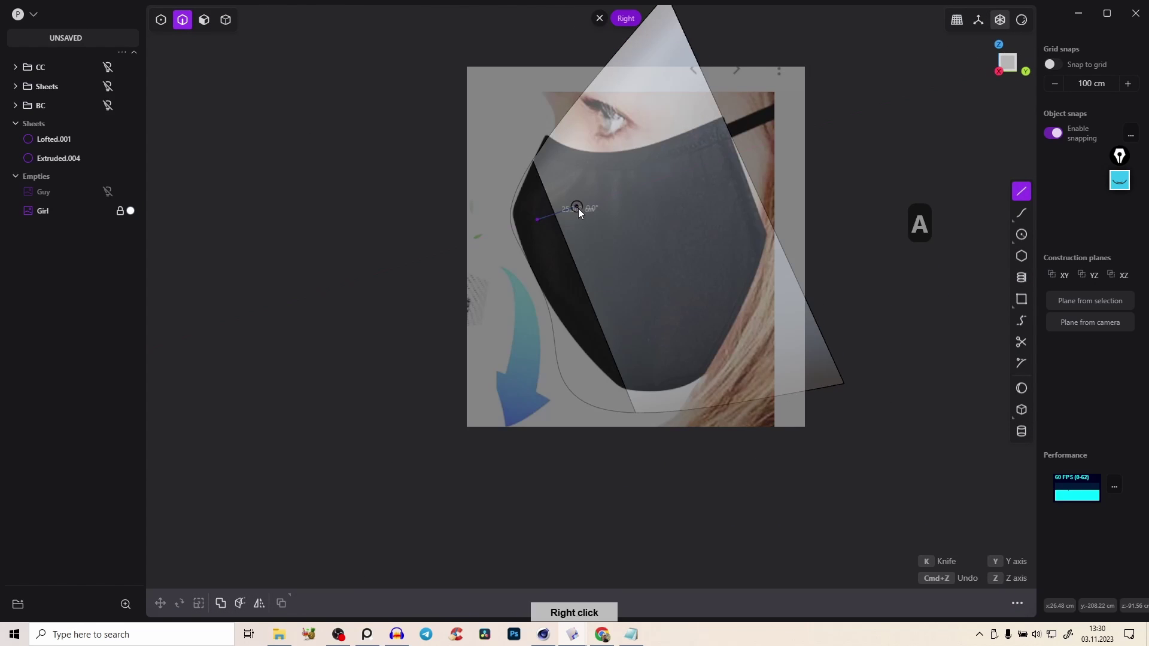
key(s)
key(s)
right_click(637, 171)
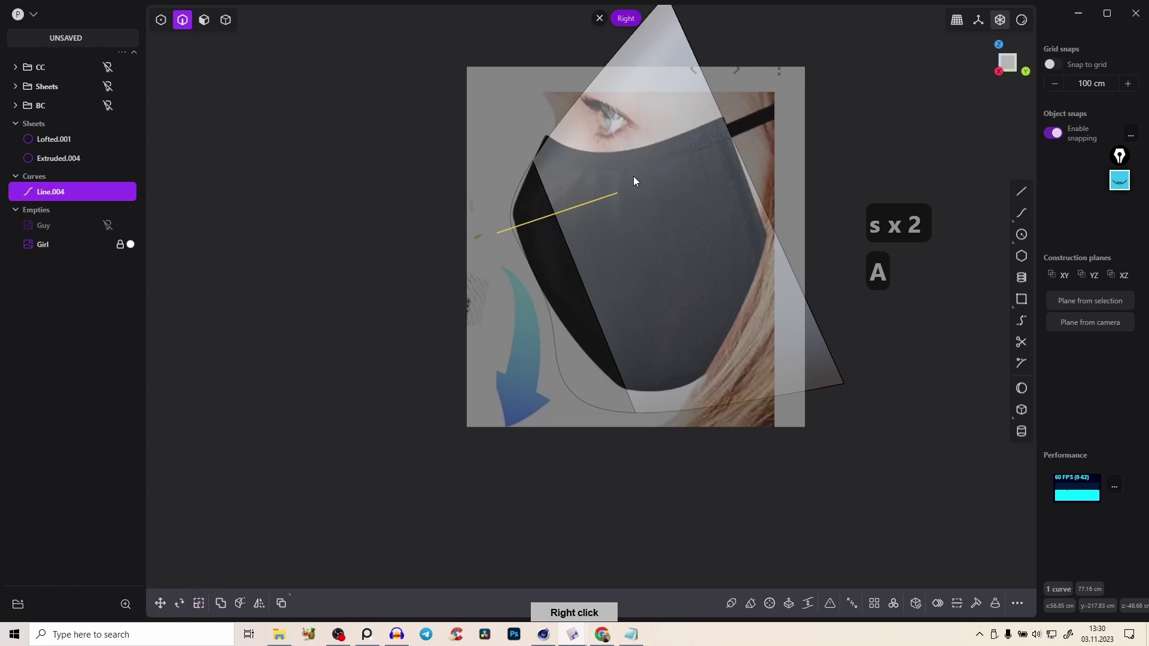
Draw a second slanted line across the lower part of the front opening, extending past the strip and the mask edge
key(a)
click(634, 353)
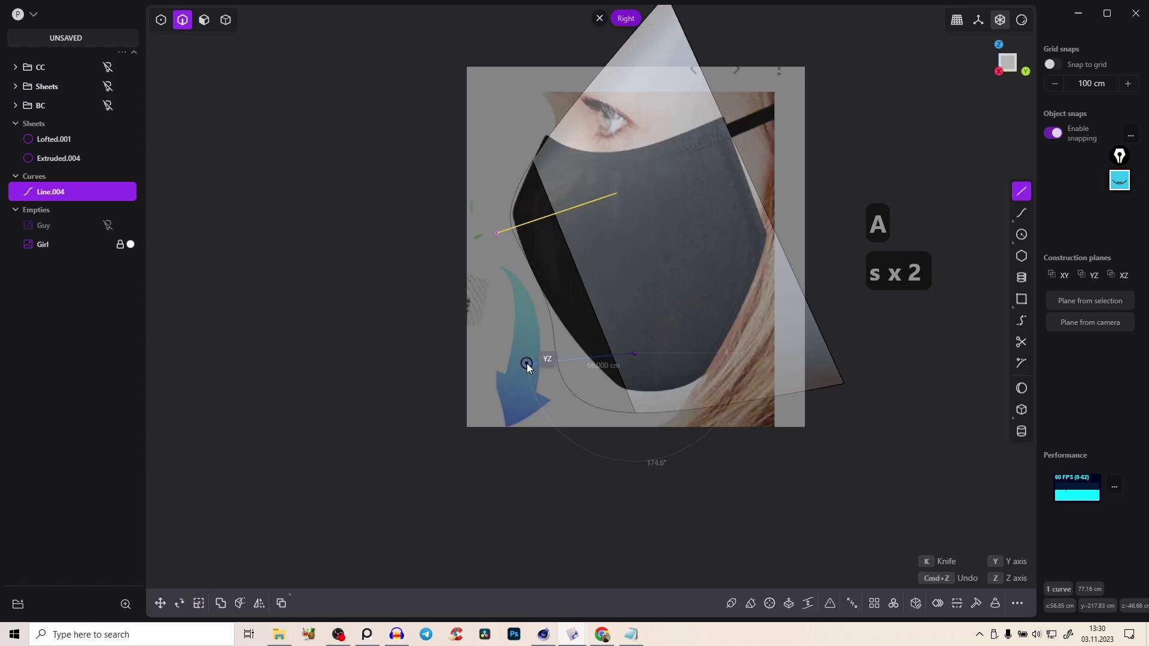
key(ctrl+z)
click(624, 338)
click(515, 361)
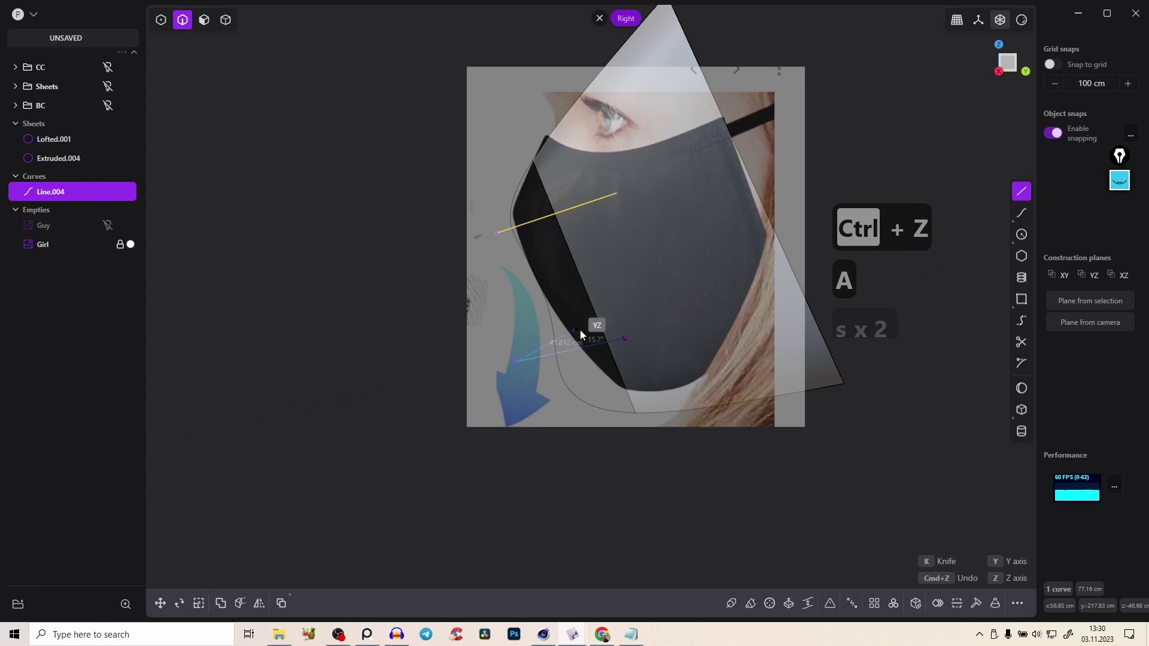
right_click(589, 325)
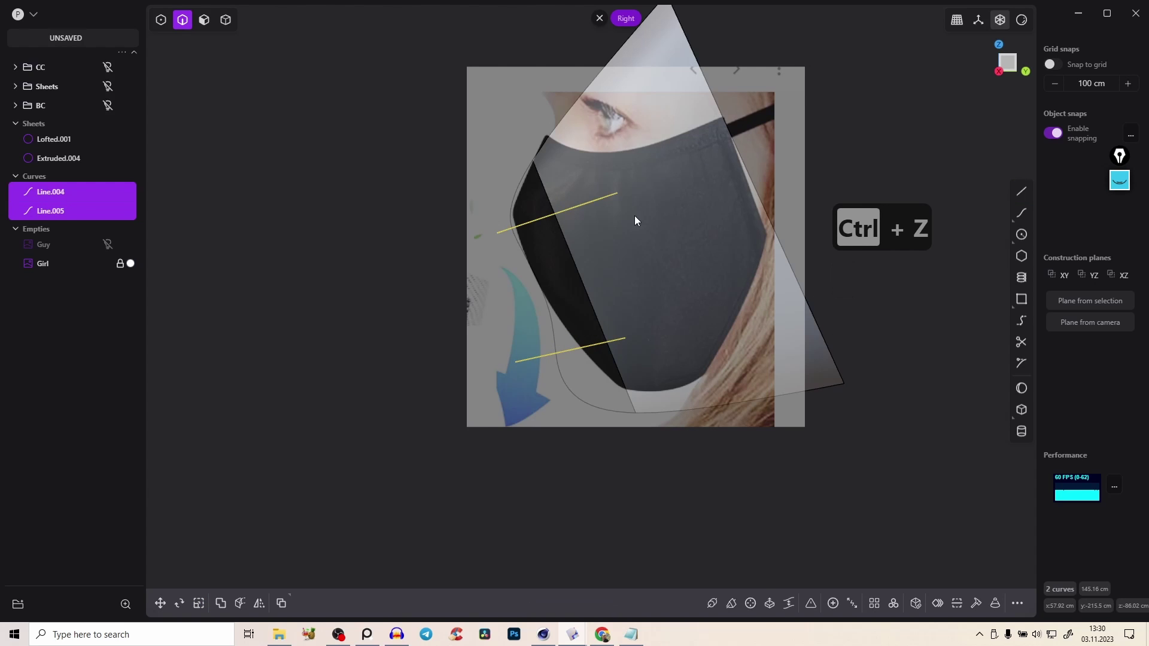
Imprint both slanted lines onto the lofted mask sheet using the Vector method
text(fim)
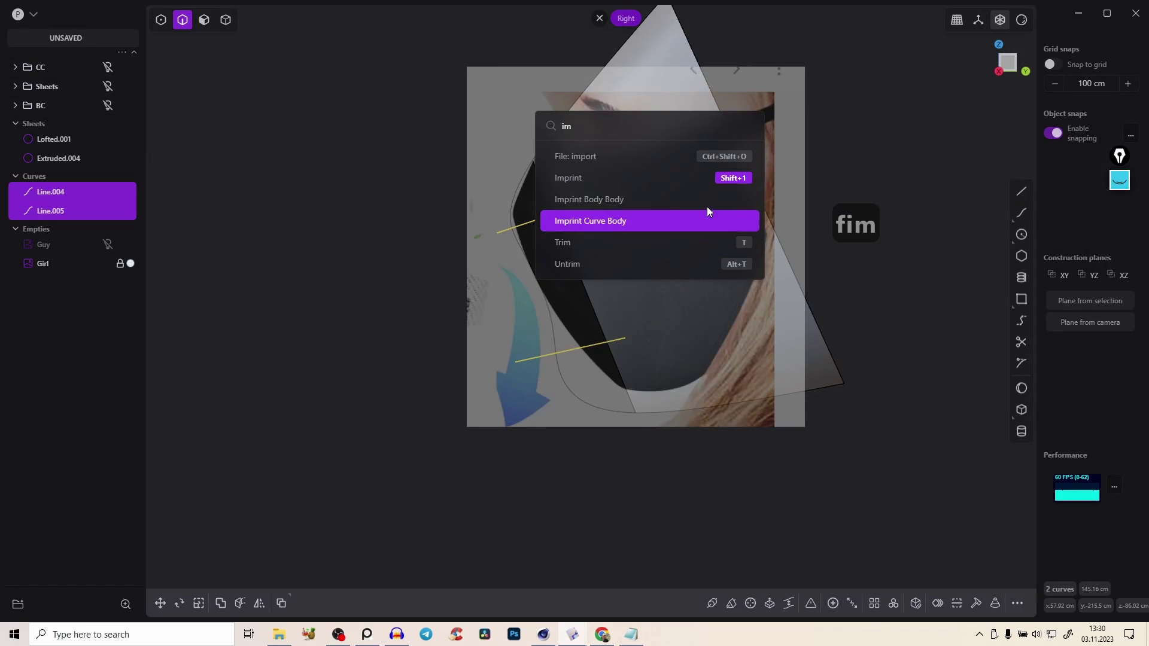
key(Escape)
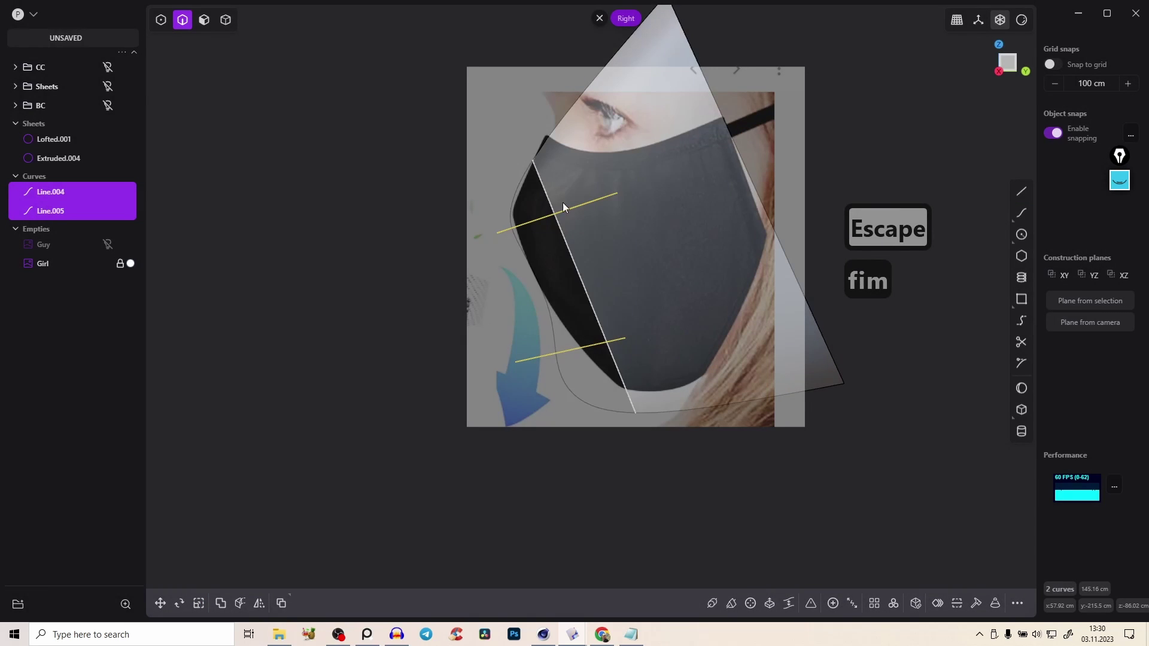
key(shift+1)
click(606, 250)
right_click(620, 242)
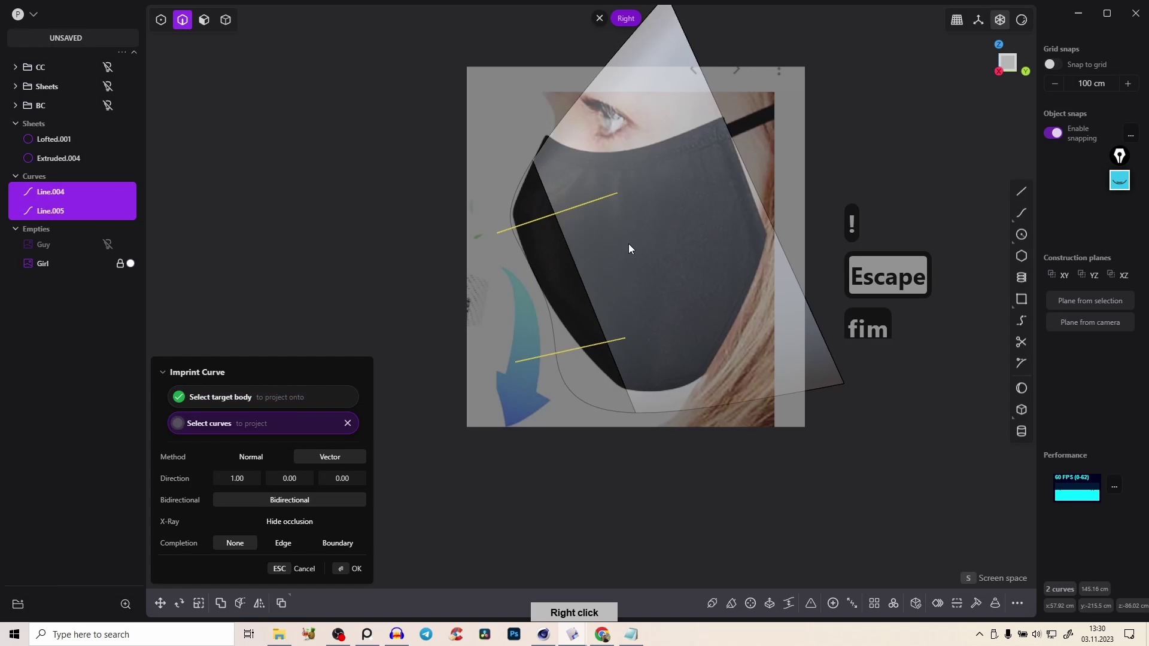
Cut the extruded strip with the two slanted lines
middle_drag(627, 262, 661, 266)
key(2)
click(512, 226)
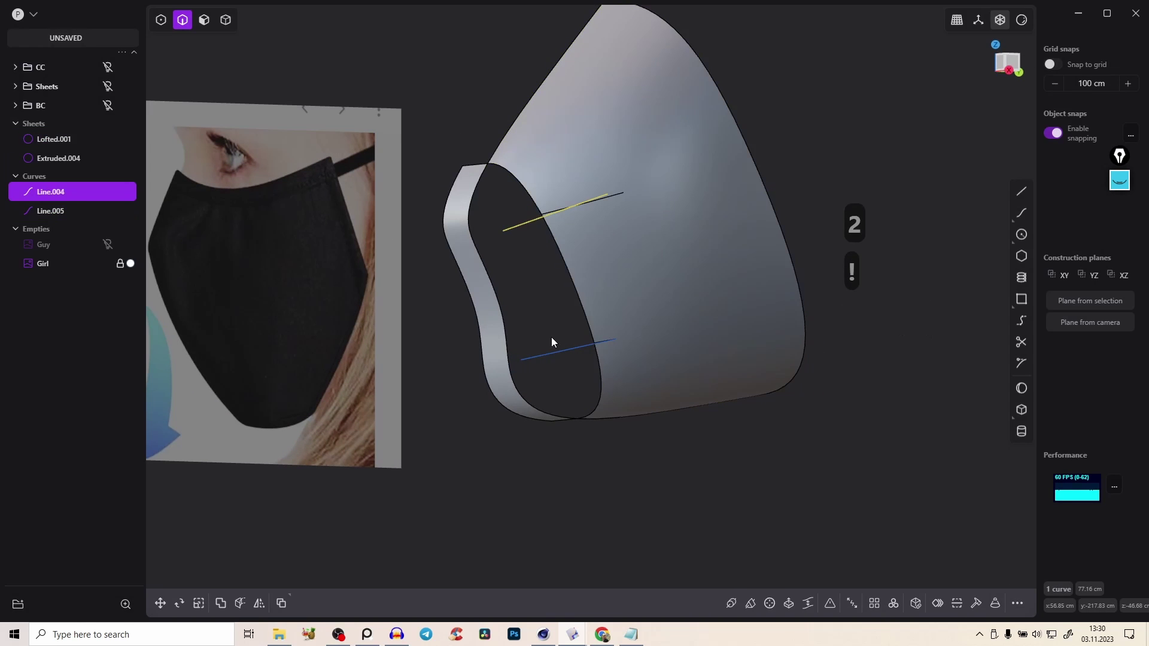
click(562, 349)
key(c)
click(538, 296)
right_click(549, 293)
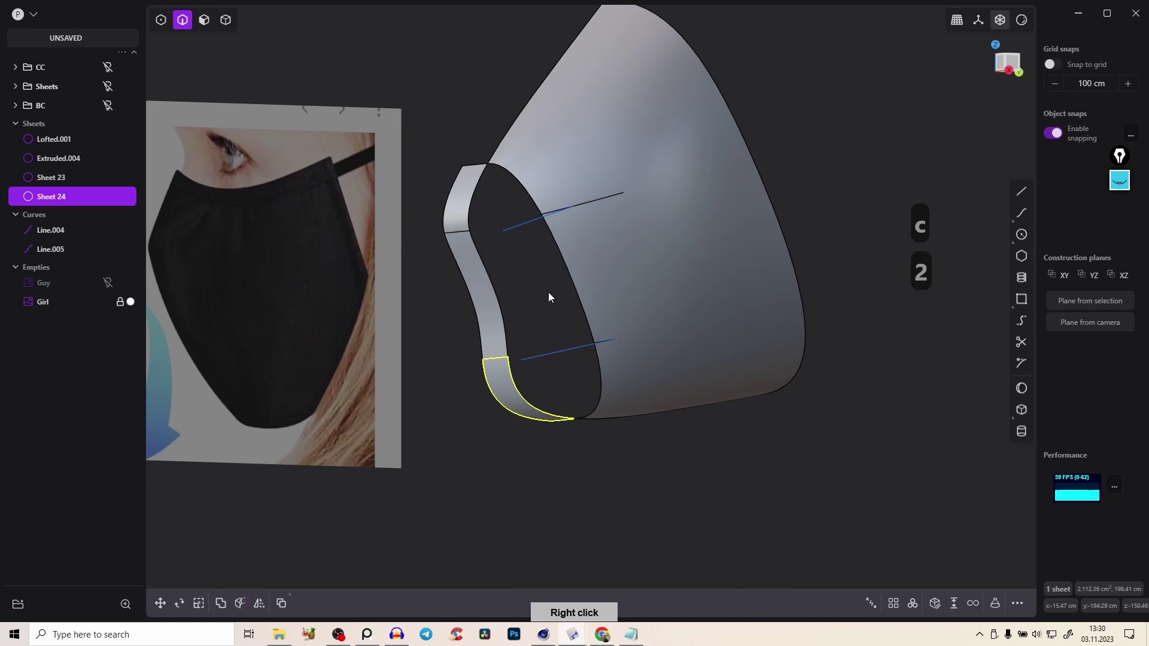
Delete the two slanted construction lines
key(2)
key(x)
key(2)
key(x)
Join the three strip pieces into a single sheet
key(Tab)
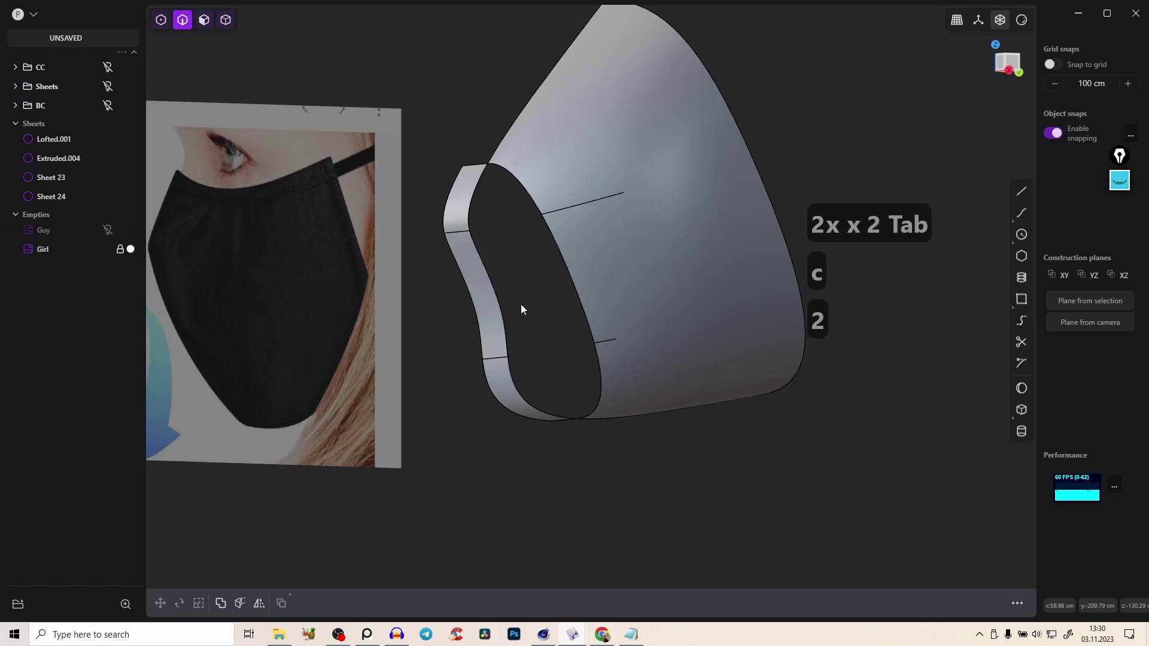
click(461, 203)
click(498, 376)
click(512, 361)
key(j)
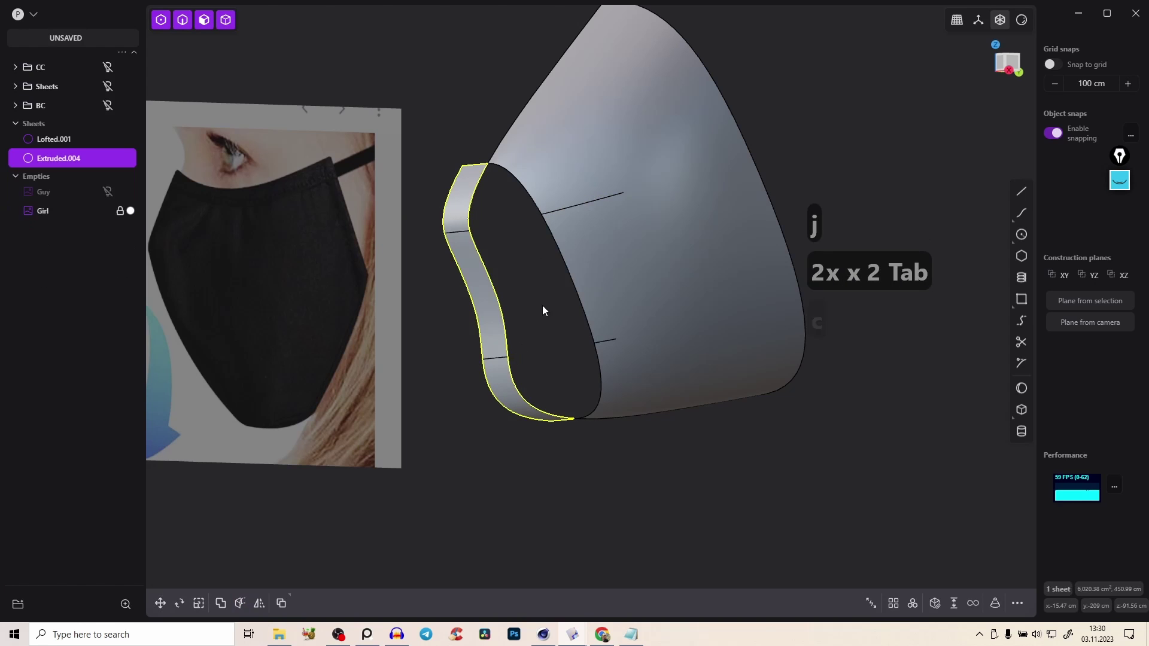
Bridge the strip's upper dividing edge to the upper imprinted edge on the mask with a G2 curve
click(522, 199)
middle_drag(503, 259, 598, 196)
key(2)
right_drag(598, 196, 517, 222)
key(2)
click(453, 229)
click(584, 199)
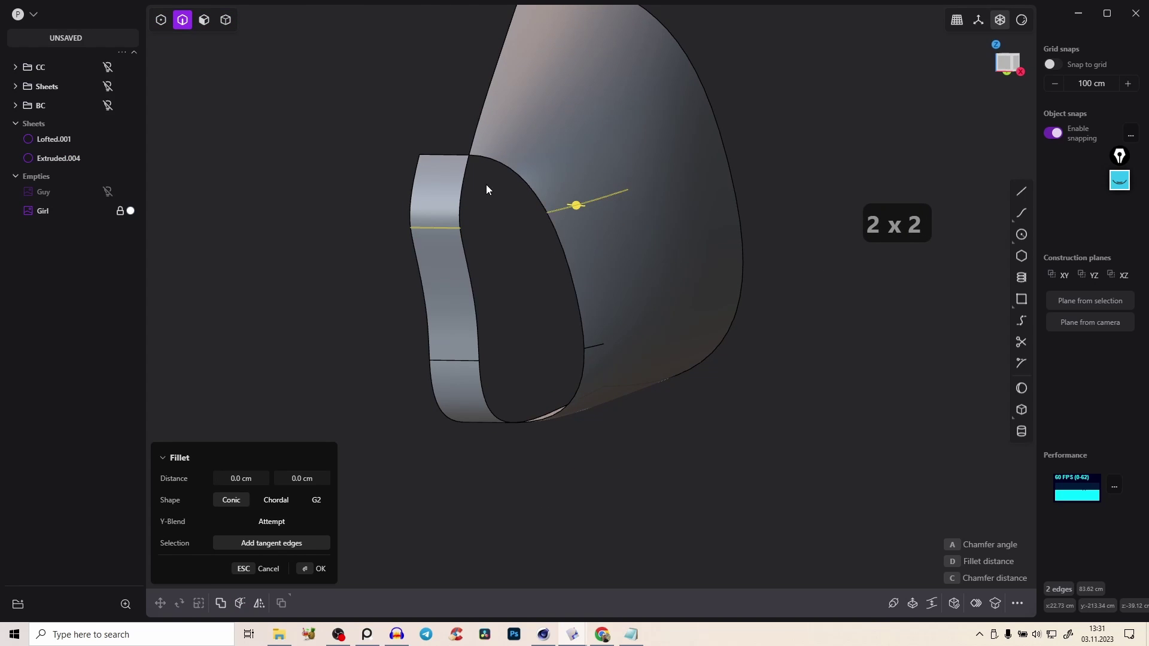
text(fbr)
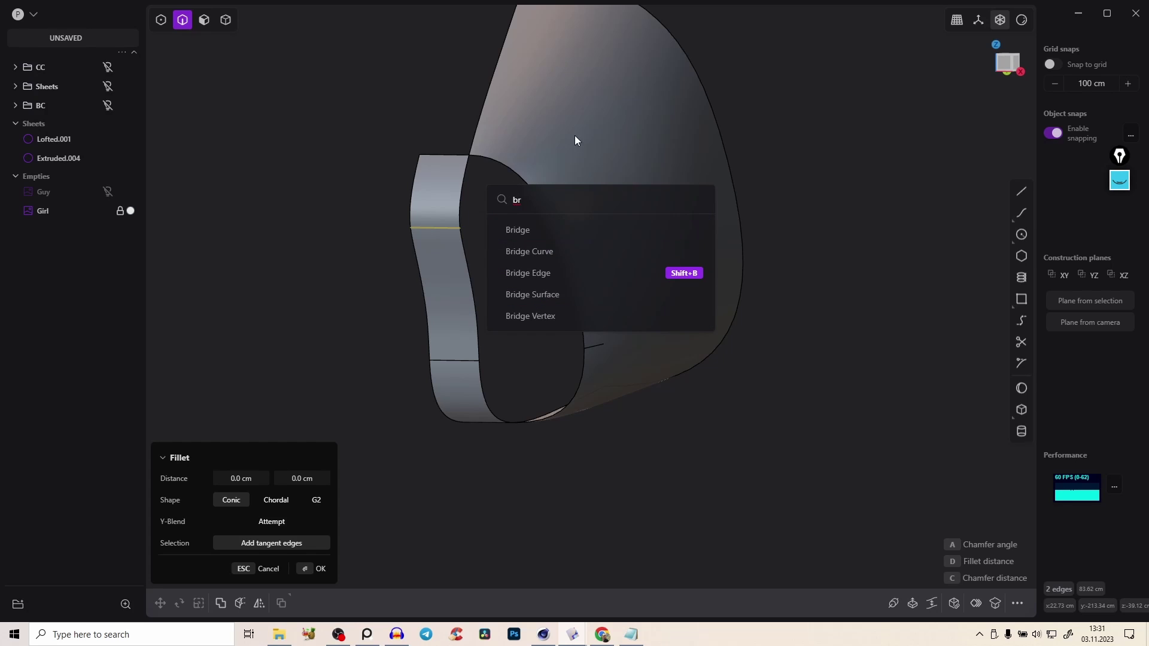
key(Escape)
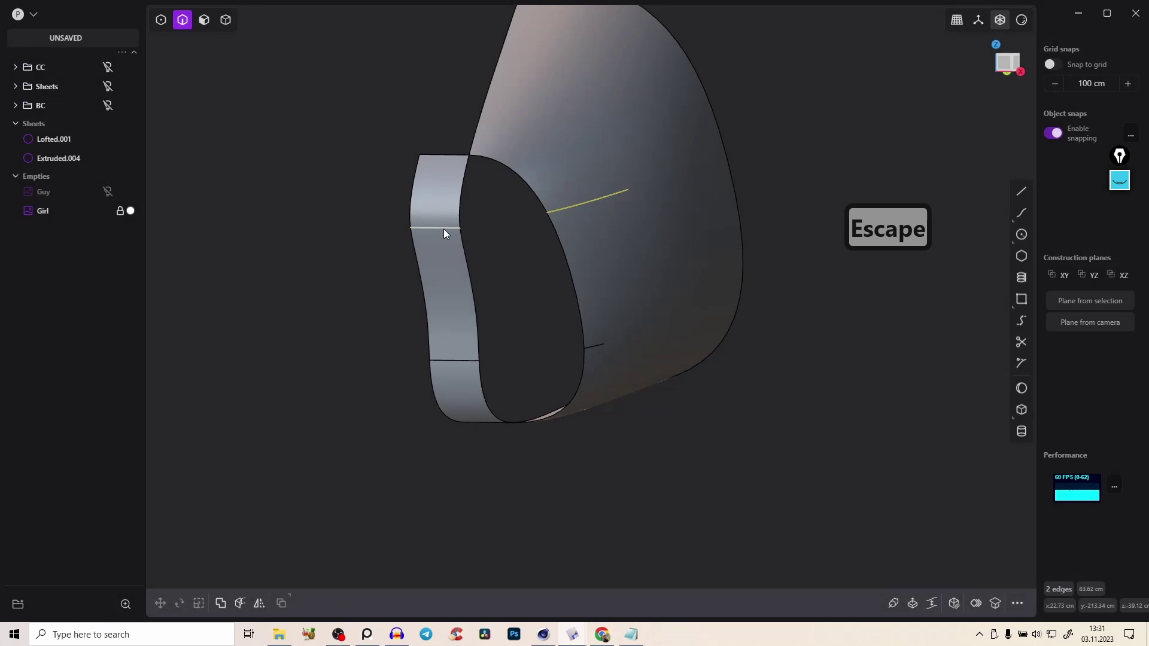
key(b)
Set Tension 1 of the upper bridge curve to about 0.65 and accept the curve
middle_drag(630, 238, 560, 233)
right_drag(560, 233, 638, 185)
key(d)
click(607, 198)
right_drag(543, 174, 535, 198)
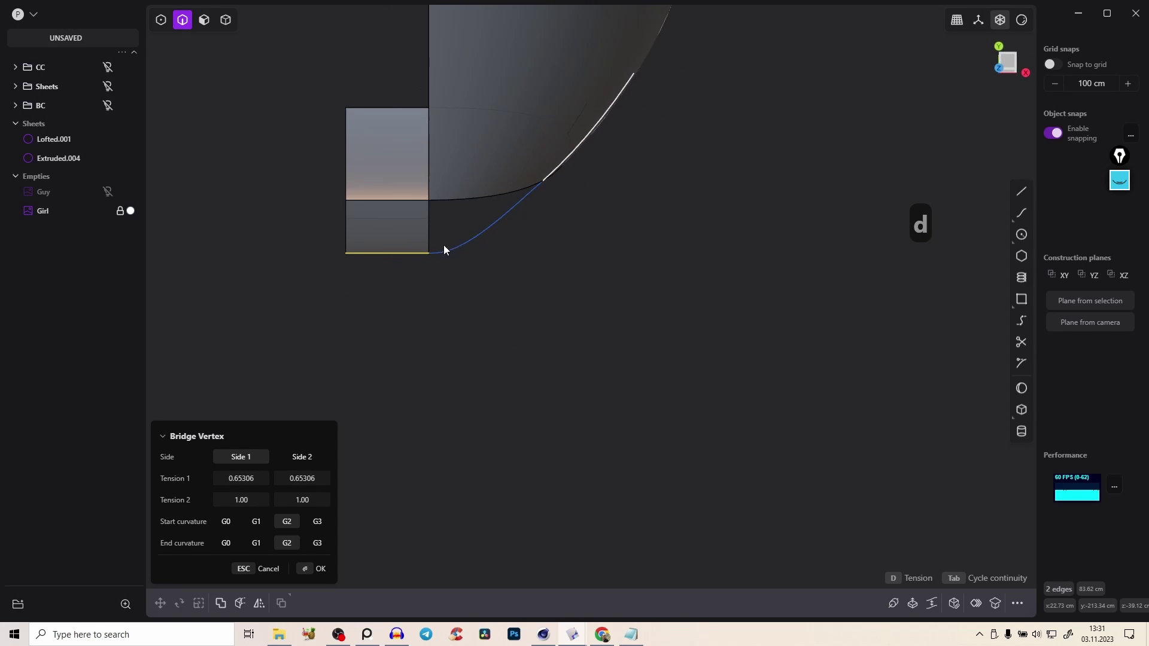
right_drag(444, 245, 488, 199)
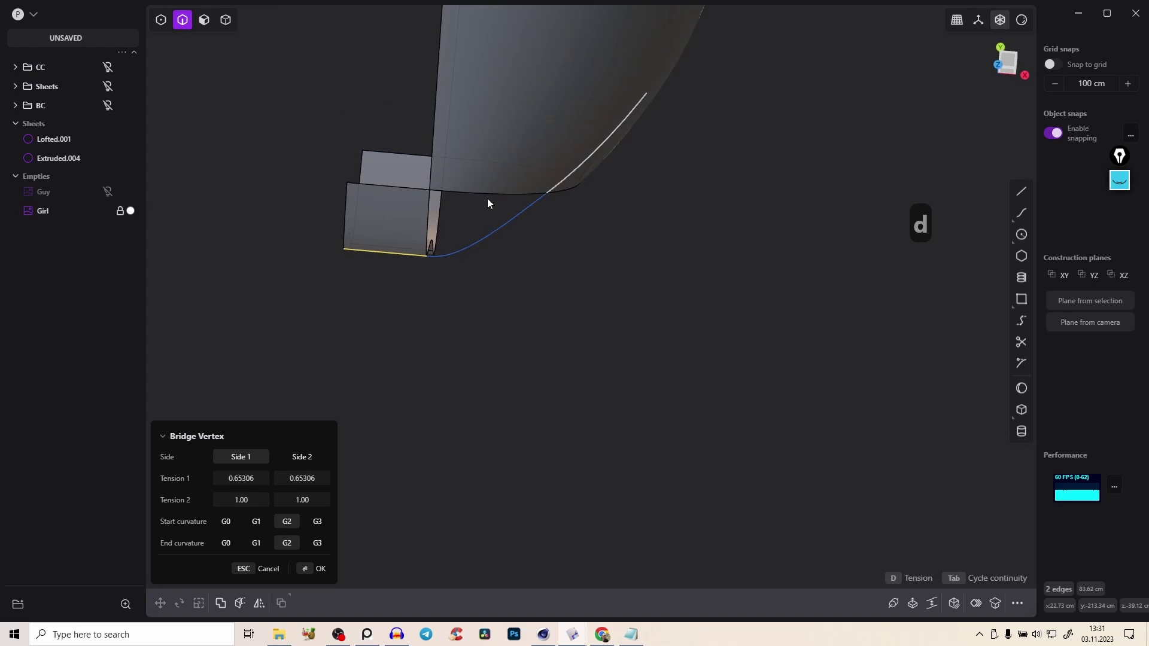
right_click(550, 204)
Bridge the strip's lower dividing edge to the lower imprinted edge with a G2 curve, setting Tension 1 to about 0.89
right_drag(551, 213, 548, 107)
key(2)
click(604, 308)
shift+click(414, 358)
key(b)
right_drag(483, 314, 697, 293)
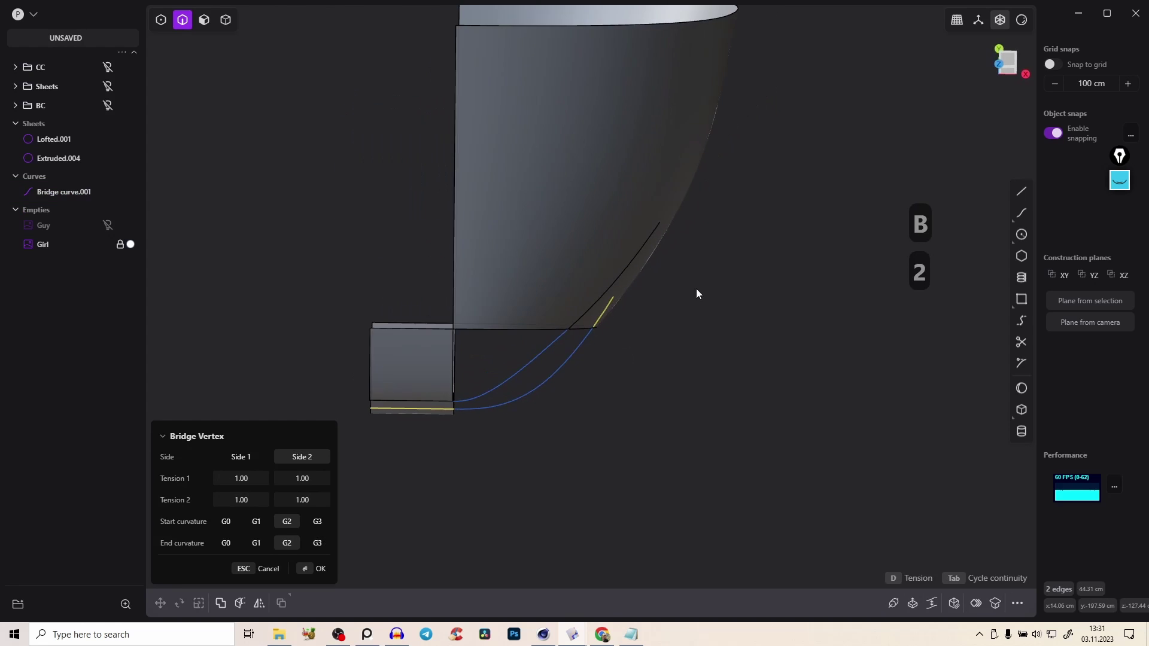
key(d)
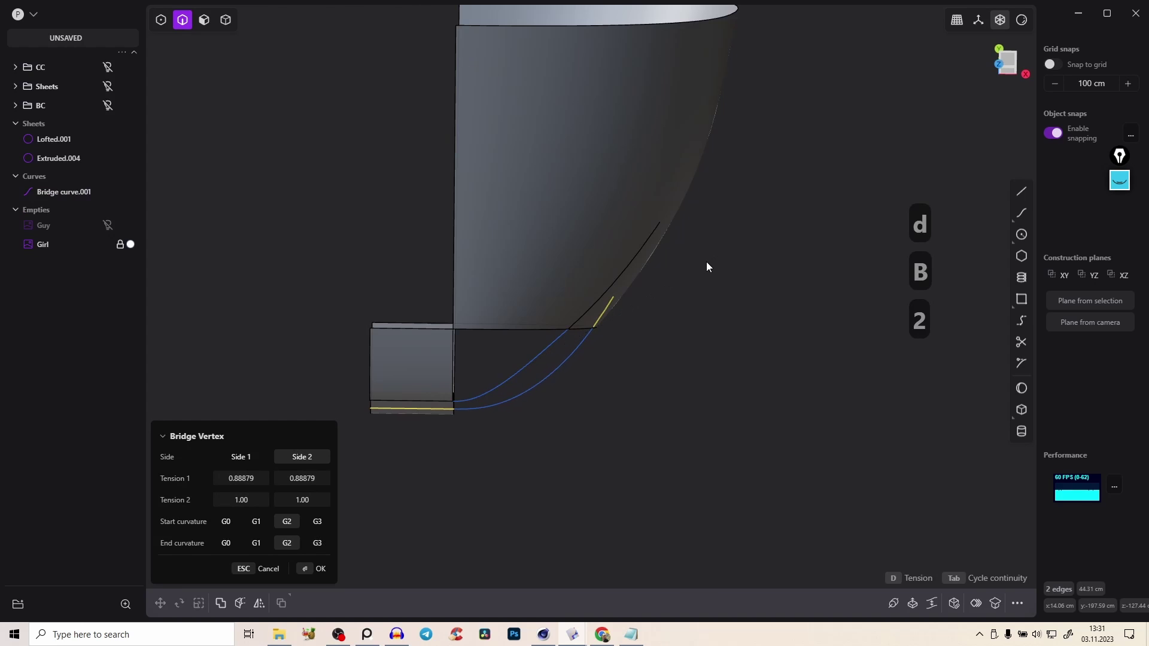
right_click(648, 307)
key(2)
right_drag(652, 320, 563, 225)
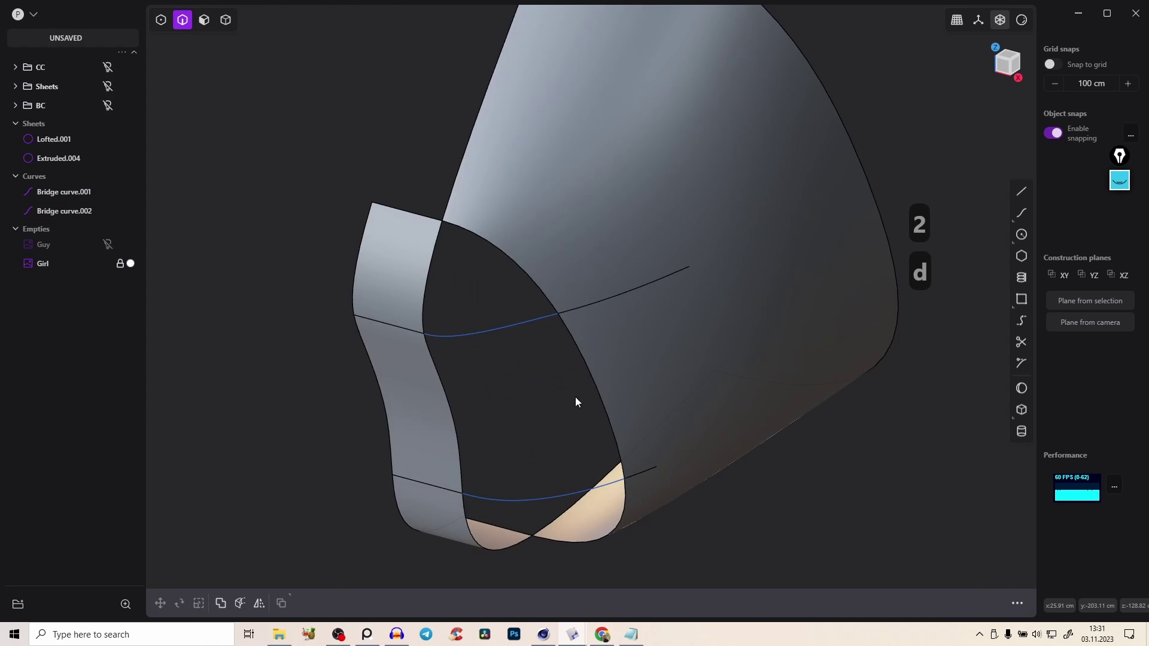
Start a Patch hole operation across the front opening, using the six boundary edges along the strip and the mask side
key(2)
click(591, 387)
click(431, 279)
shift+click(448, 396)
shift+click(468, 526)
key(Escape)
click(424, 289)
shift+click(442, 408)
shift+click(466, 518)
shift+click(561, 519)
click(951, 605)
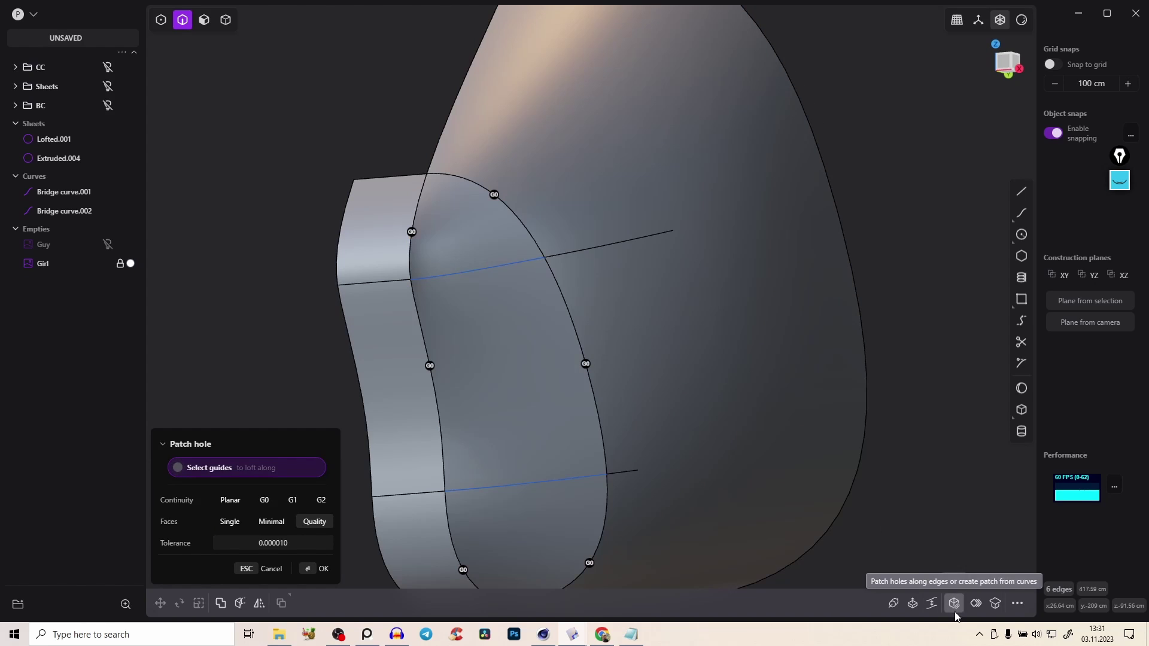
Set the patch boundary to G1 continuity and add the upper and lower bridge curves as guides
middle_drag(569, 334, 572, 239)
key(Tab)
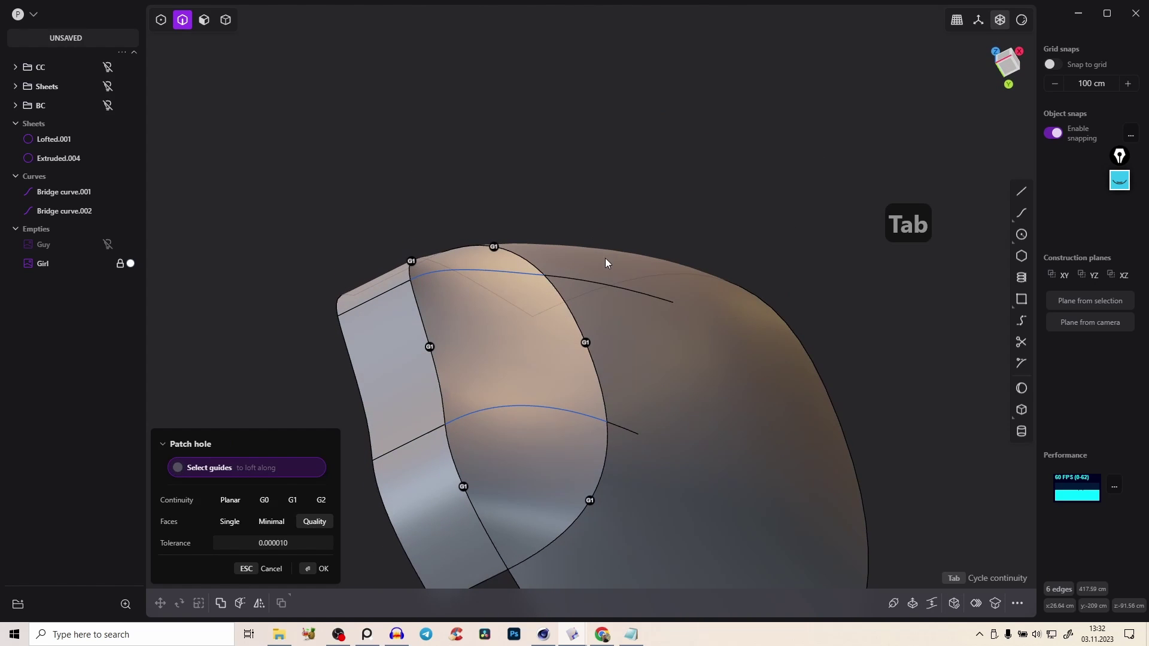
middle_drag(605, 268, 585, 305)
click(480, 340)
middle_drag(473, 334, 701, 577)
click(562, 446)
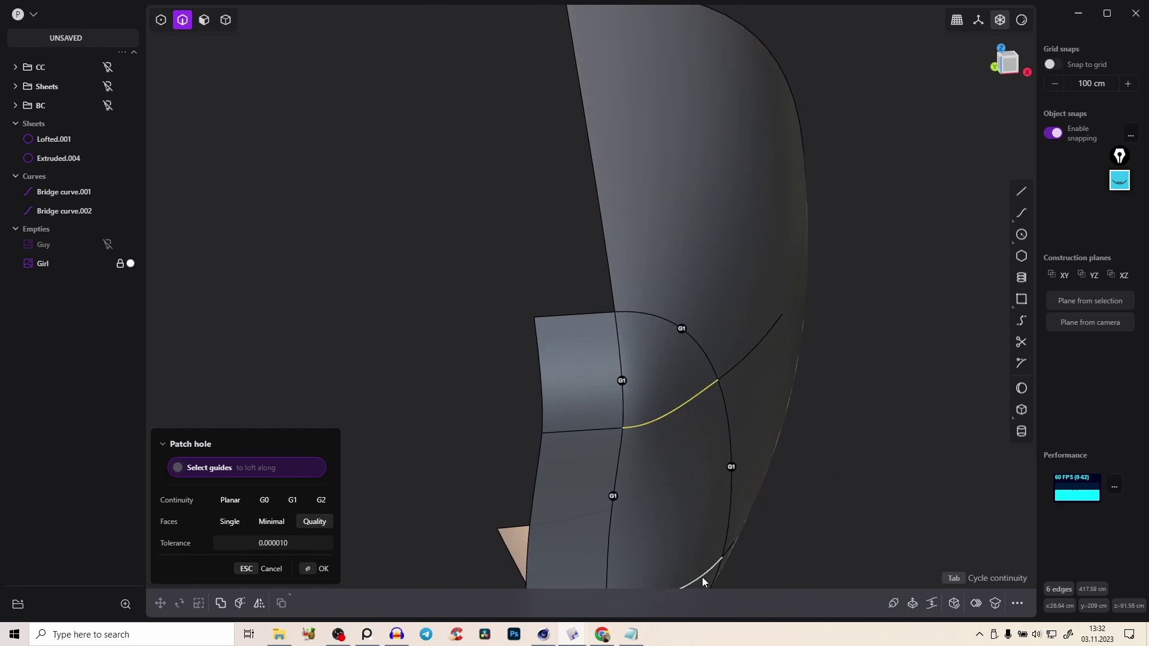
Change the three patch edges bordering the lofted mask side to G2 continuity and accept the patch
middle_drag(731, 465, 505, 175)
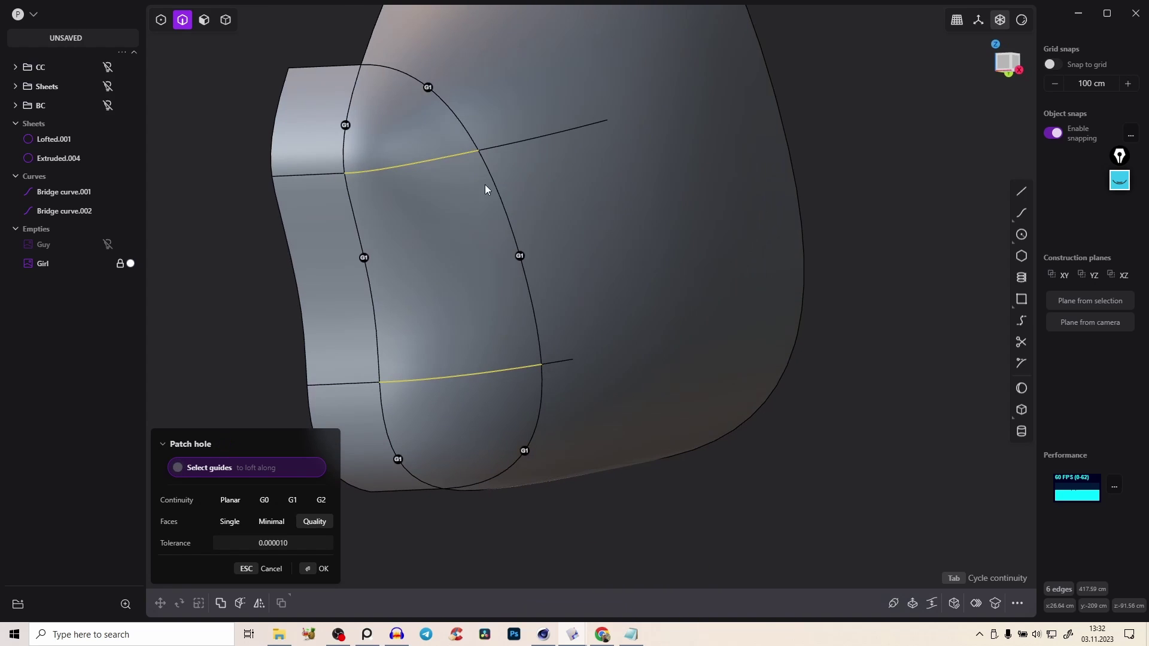
click(428, 87)
click(520, 256)
click(525, 451)
middle_drag(559, 316, 559, 249)
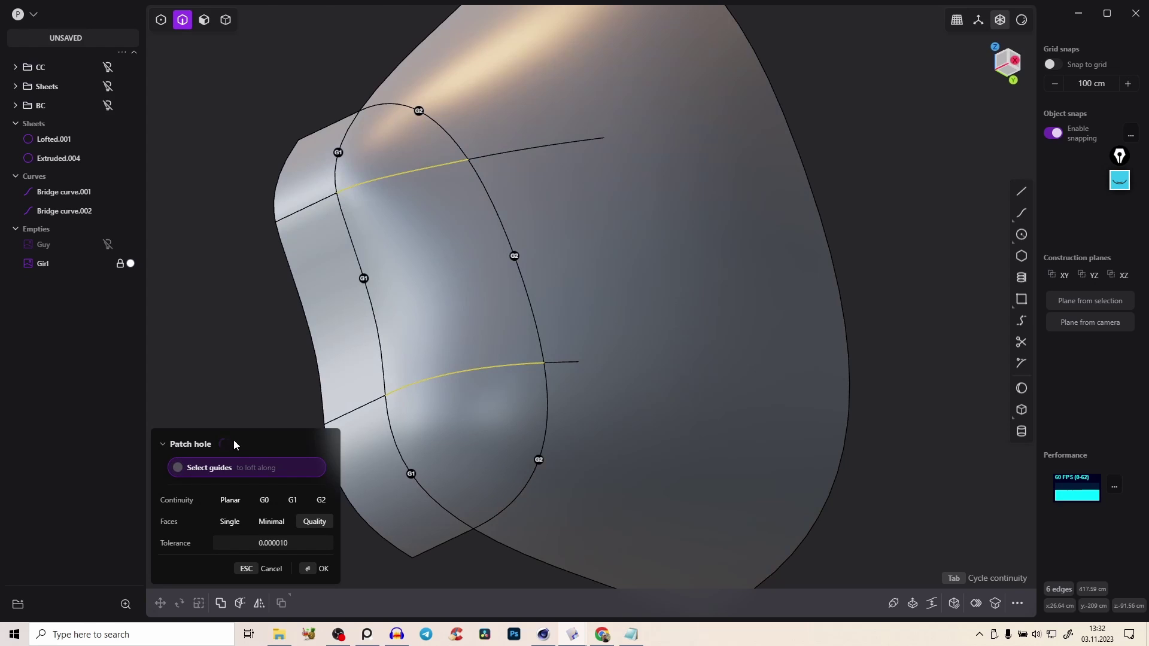
right_click(489, 321)
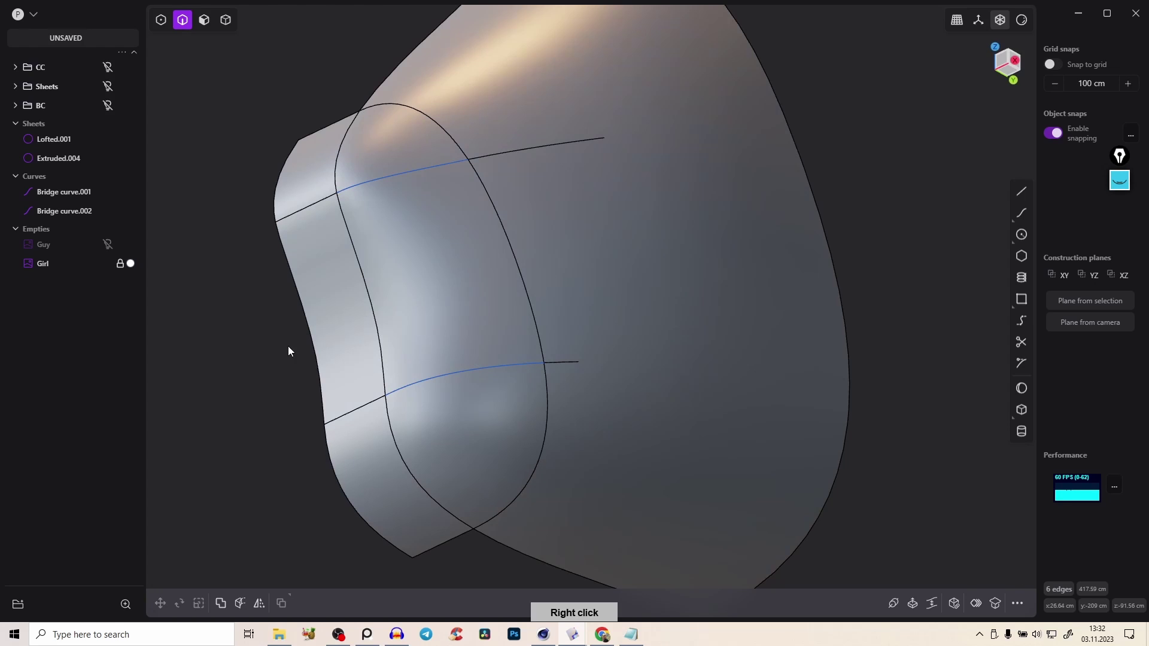
Move both bridge curves into the BC folder
click(234, 311)
key(Delete)
click(386, 181)
key(Delete)
key(ctrl+z)
key(ctrl+z)
drag(59, 173, 42, 105)
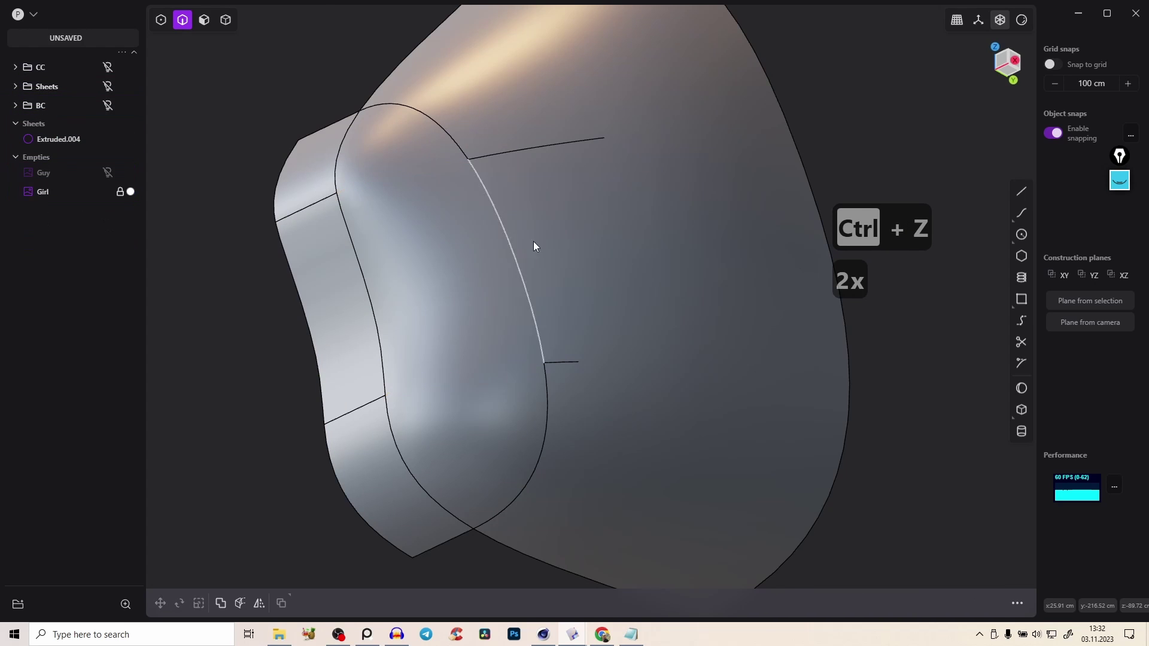
Hide the edges and examine the patched surface's continuity with horizontal and vertical zebra stripe shading from several angles
key(e)
right_click(1022, 20)
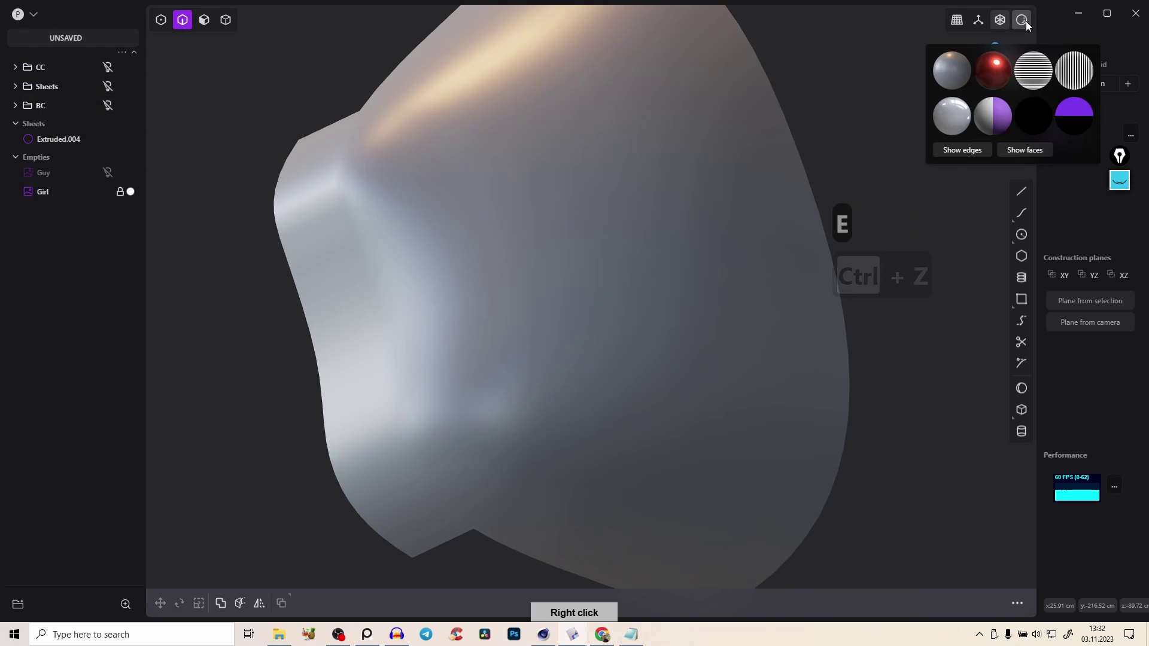
click(1044, 74)
right_drag(551, 192, 518, 275)
right_drag(493, 171, 511, 200)
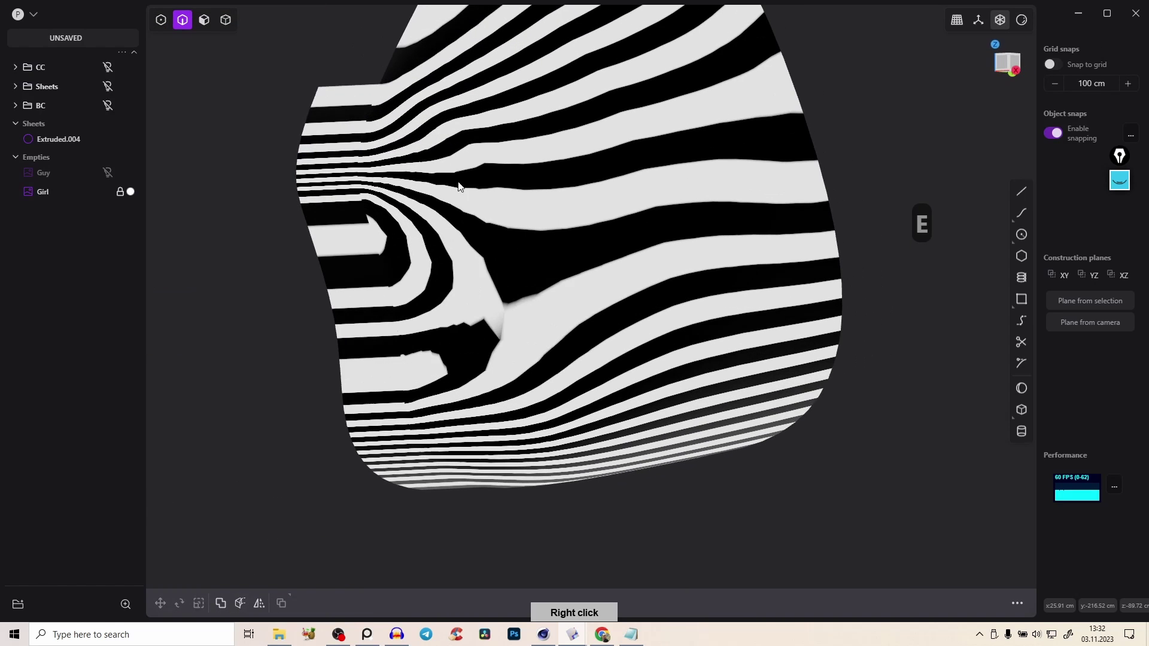
right_click(1021, 20)
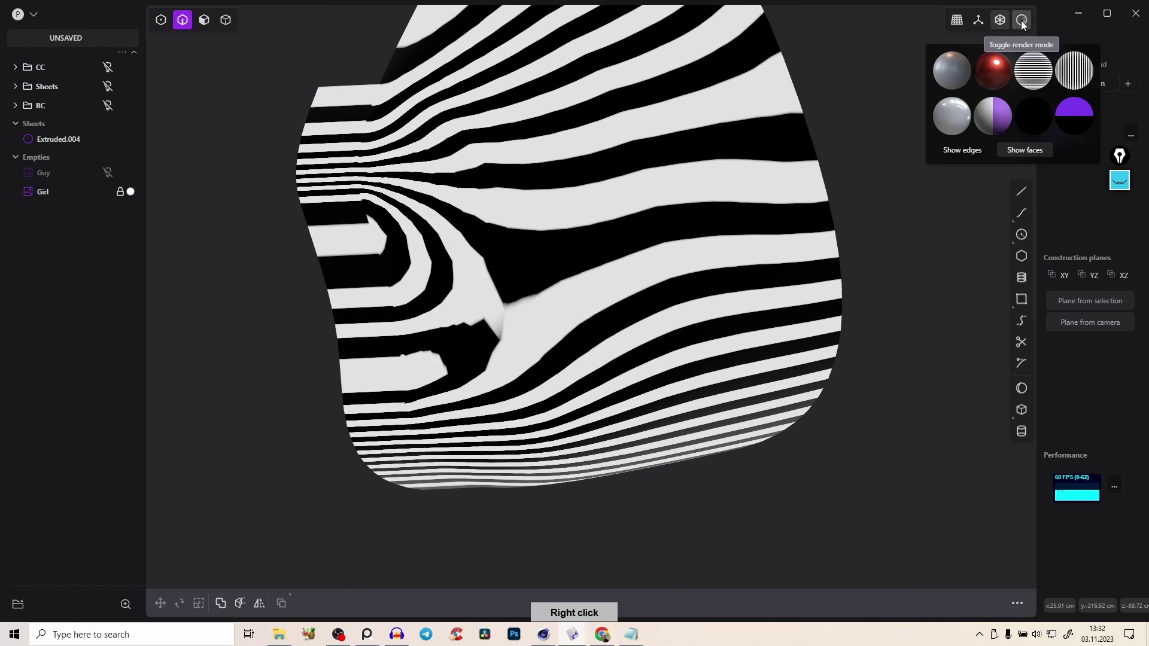
click(1081, 75)
right_drag(525, 227, 490, 195)
scroll(490, 195, down, 5)
right_drag(574, 146, 505, 166)
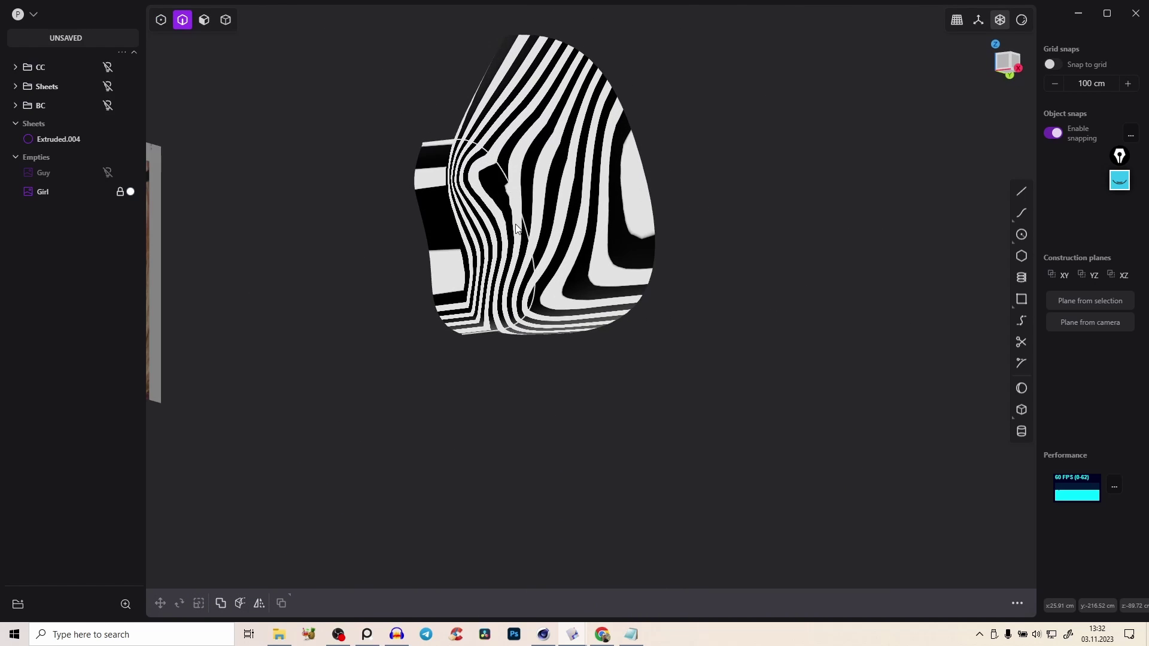
right_drag(523, 272, 540, 213)
scroll(540, 213, up, 4)
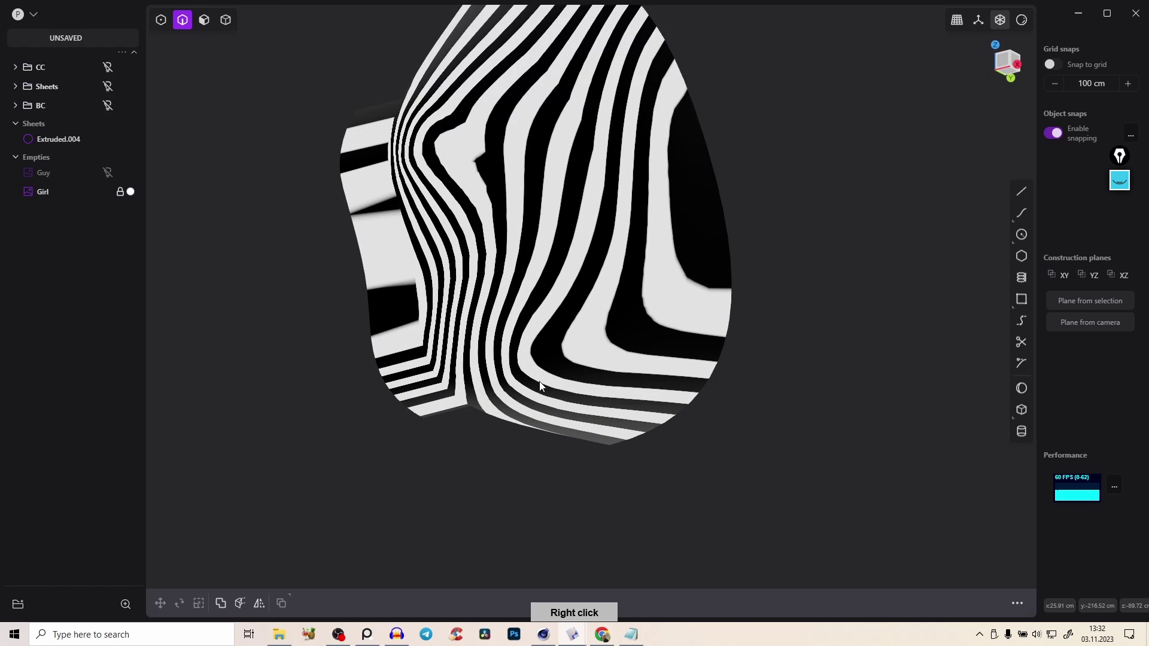
Examine the patched surface with the glossy red material, then restore the default grey material and edge display
right_click(1017, 24)
click(985, 65)
mouse_move(721, 187)
right_down()
mouse_move(519, 179)
mouse_move(634, 179)
mouse_move(643, 238)
mouse_move(801, 126)
right_up()
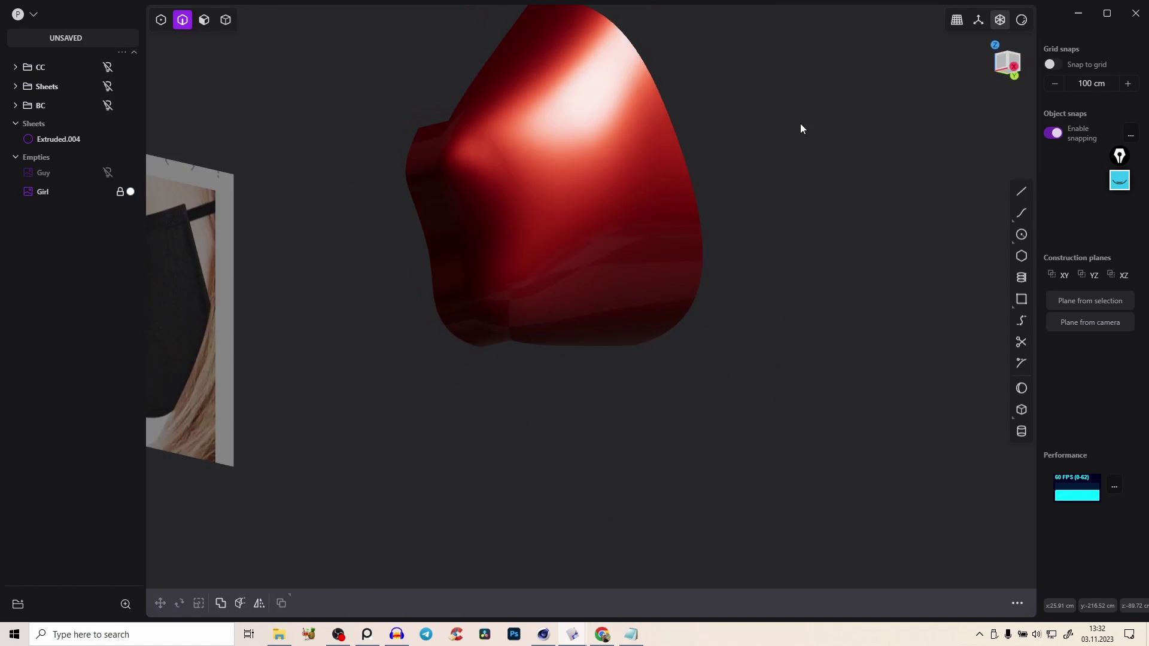
right_click(1024, 22)
right_click(1020, 21)
right_click(1021, 23)
right_click(1018, 27)
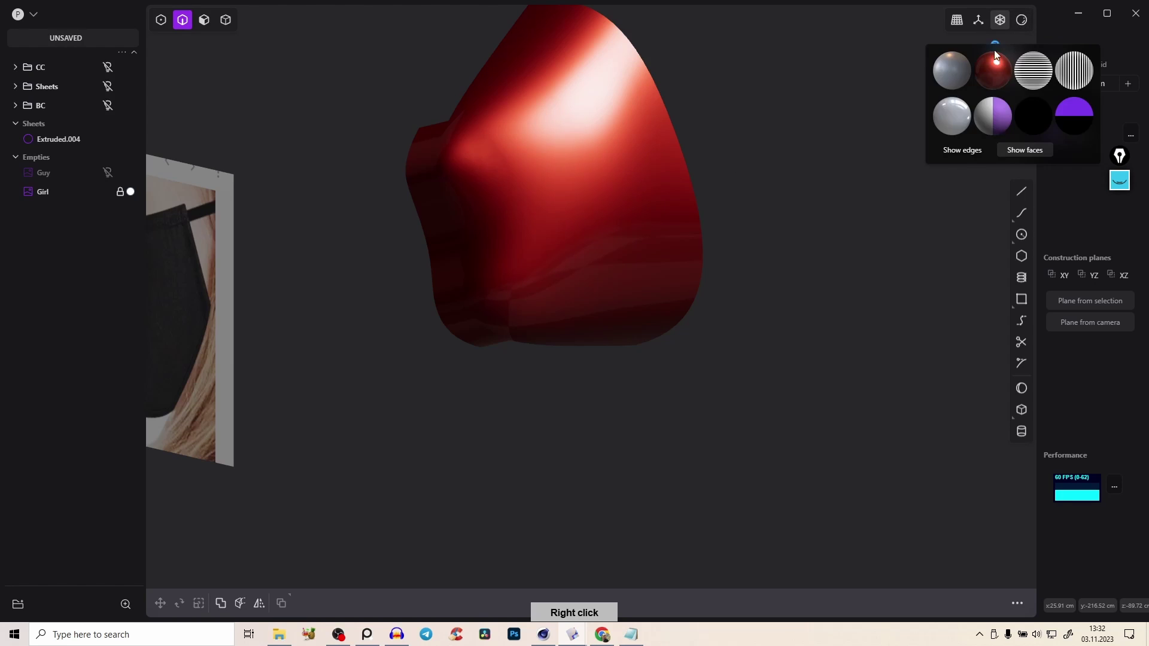
right_click(1022, 22)
click(951, 70)
key(e)
Delete the three faces of the extruded centre strip beside the patched front
middle_drag(474, 146, 457, 177)
key(3)
click(423, 153)
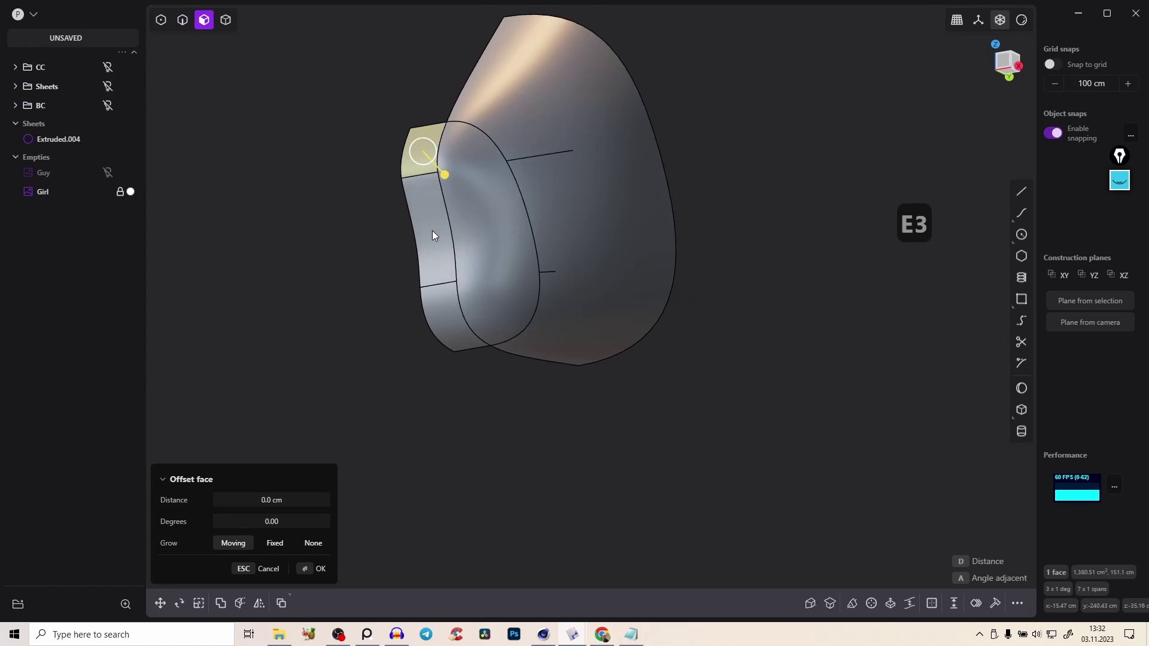
shift+click(434, 231)
shift+click(445, 322)
key(x)
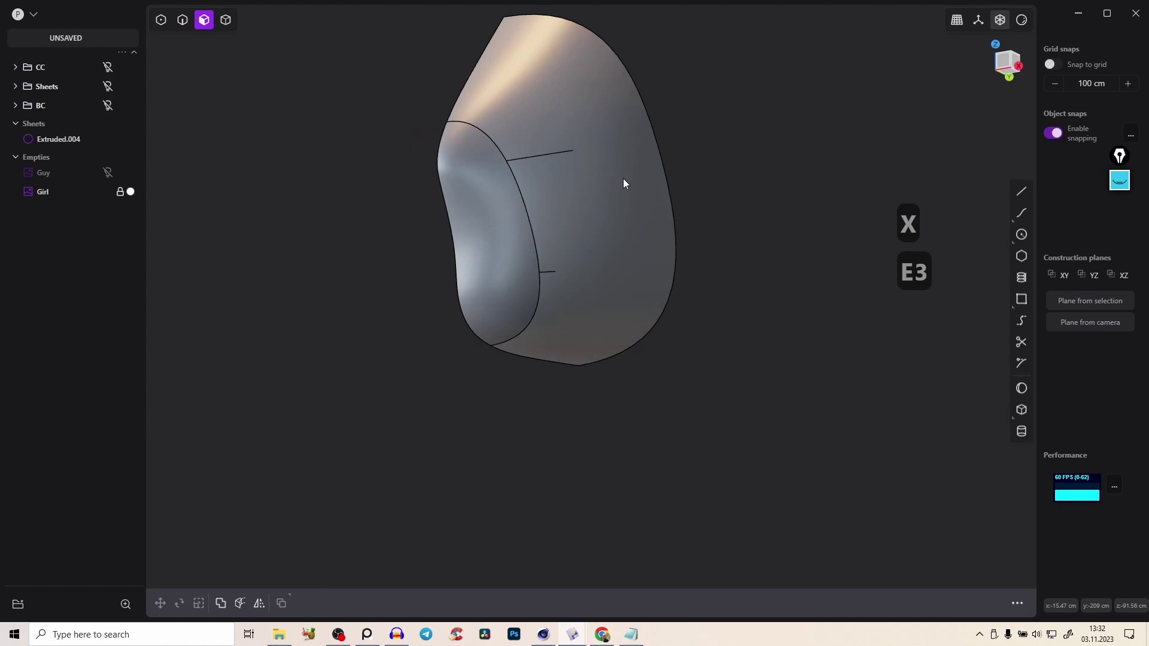
Unhide the Guy reference so the mask sheet is shown on the head
key(Tab)
click(567, 175)
middle_drag(567, 175, 591, 156)
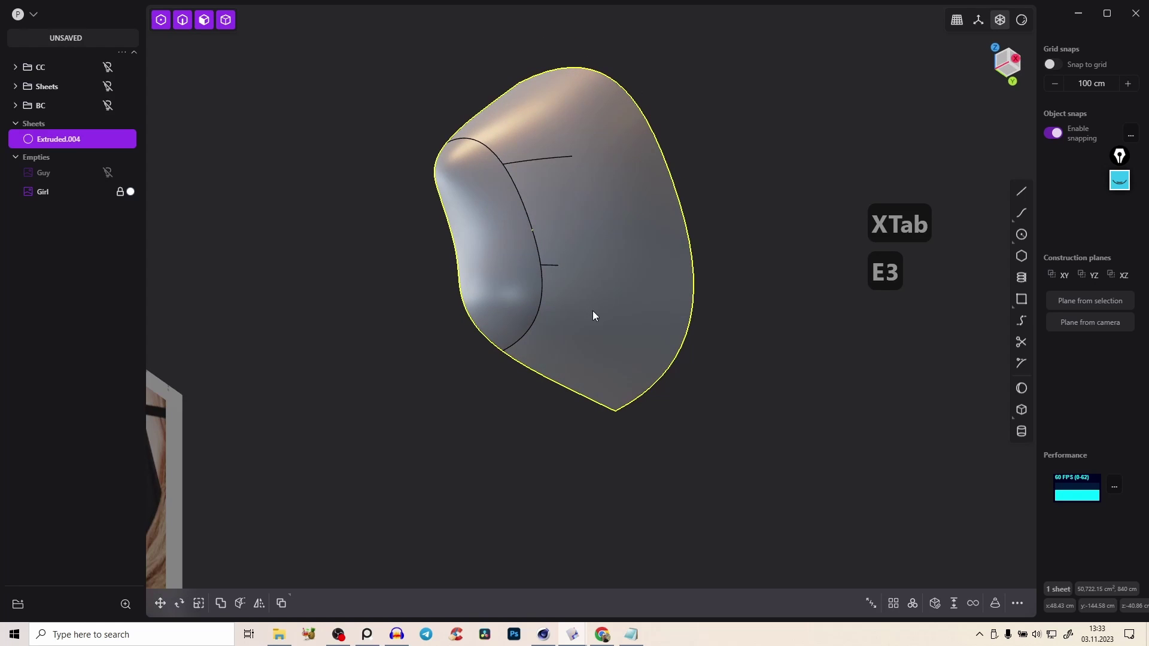
key(ctrl+d)
right_drag(587, 289, 615, 264)
click(109, 171)
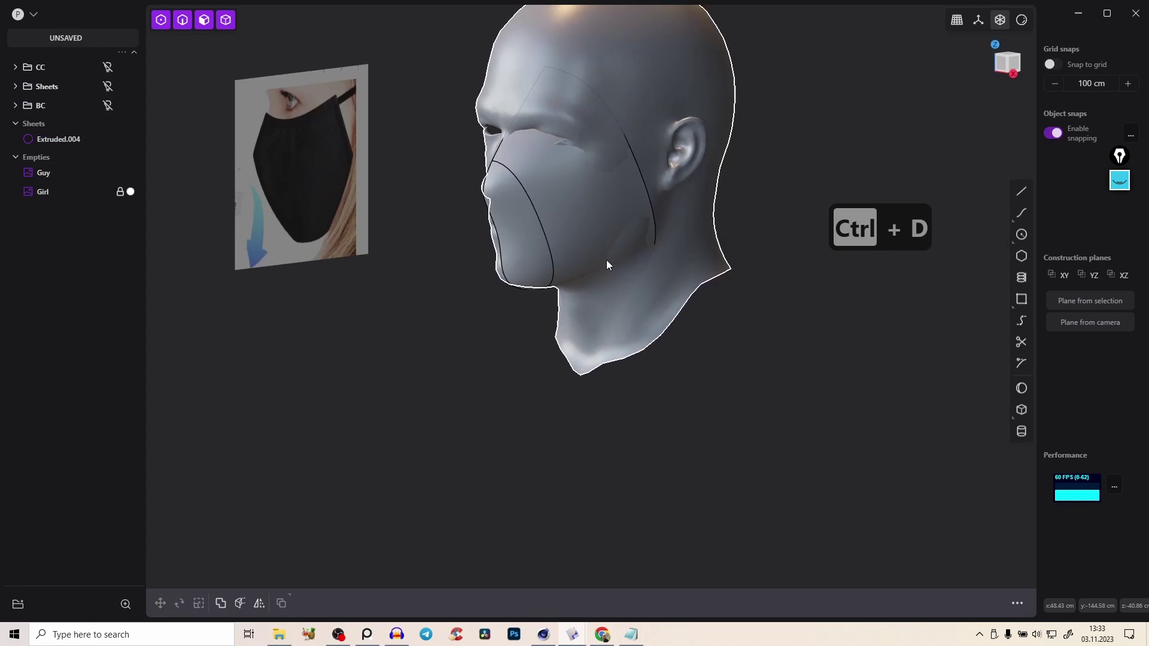
Try mirroring the mask sheet across the X axis, then undo it
click(576, 237)
key(alt+x)
right_drag(653, 148, 620, 174)
middle_click(692, 197)
key(ctrl+z)
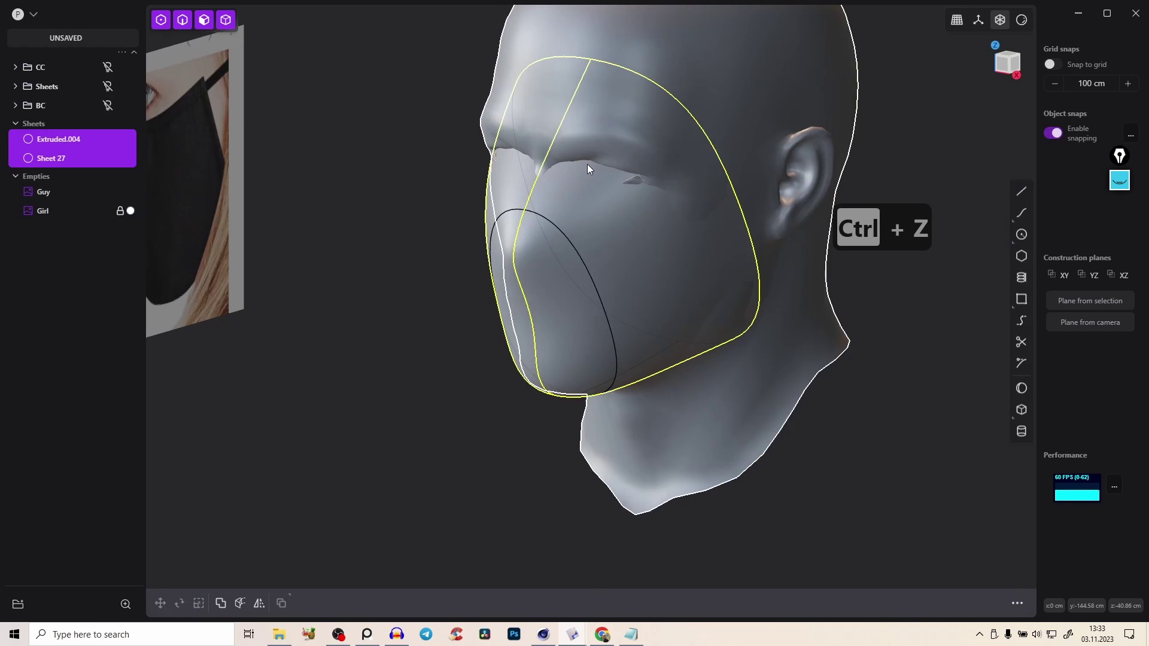
key(ctrl+z)
Try extending the mask sheet from its rear edge to check coverage on the head, then undo it
click(380, 288)
right_drag(664, 233, 561, 194)
click(1007, 62)
middle_drag(703, 189, 709, 236)
key(2)
click(730, 260)
drag(735, 257, 797, 231)
scroll(801, 218, down, 3)
right_drag(839, 171, 895, 190)
drag(778, 229, 943, 171)
middle_drag(834, 165, 733, 292)
drag(855, 252, 823, 269)
middle_drag(823, 271, 768, 225)
key(ctrl+z)
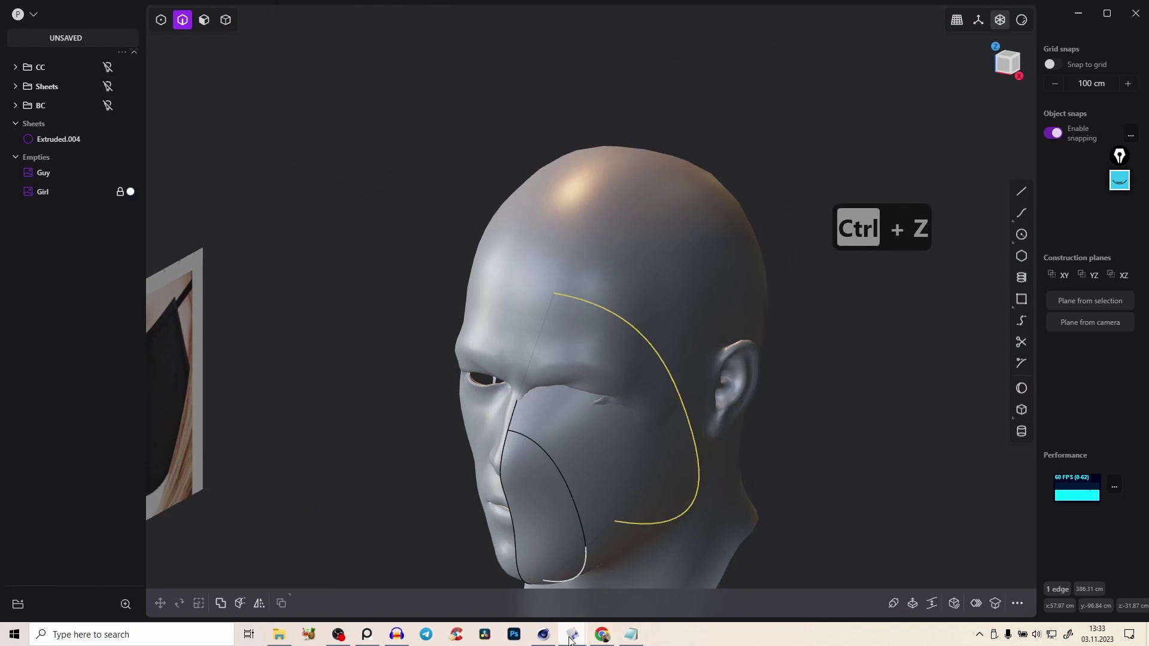
Switch to the oxygen-summit-mask window, examine the finished mask and its straps, and return to the unsaved model
mouse_move(572, 634)
click(609, 601)
middle_drag(630, 297, 671, 290)
scroll(604, 341, down, 5)
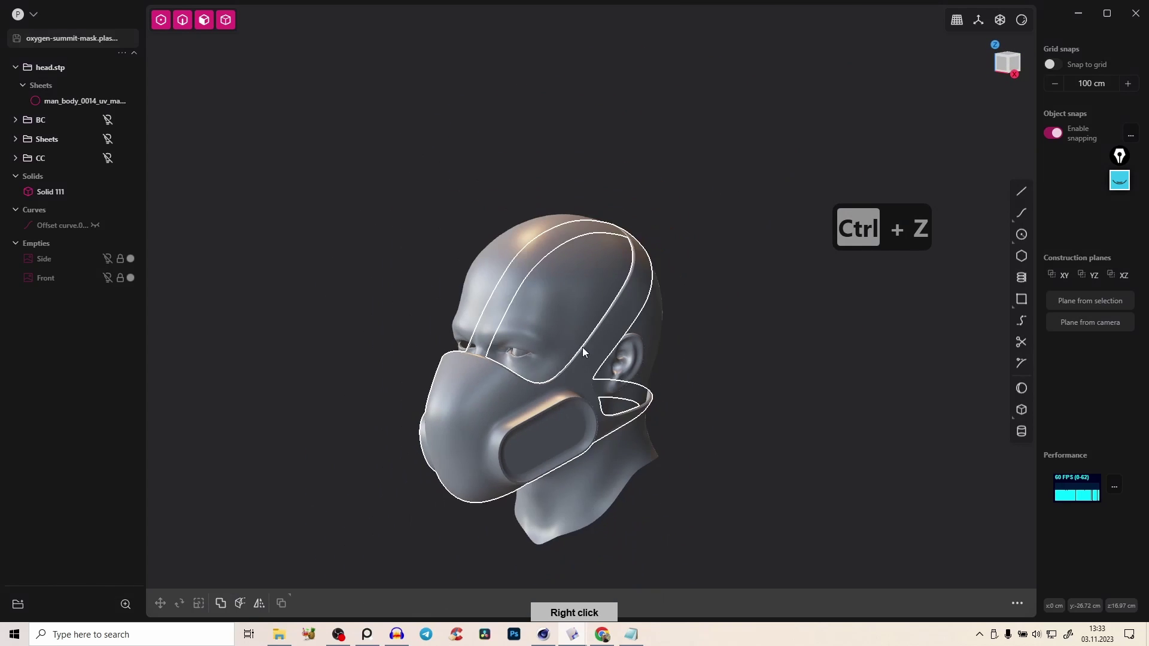
right_drag(584, 351, 596, 342)
click(1078, 18)
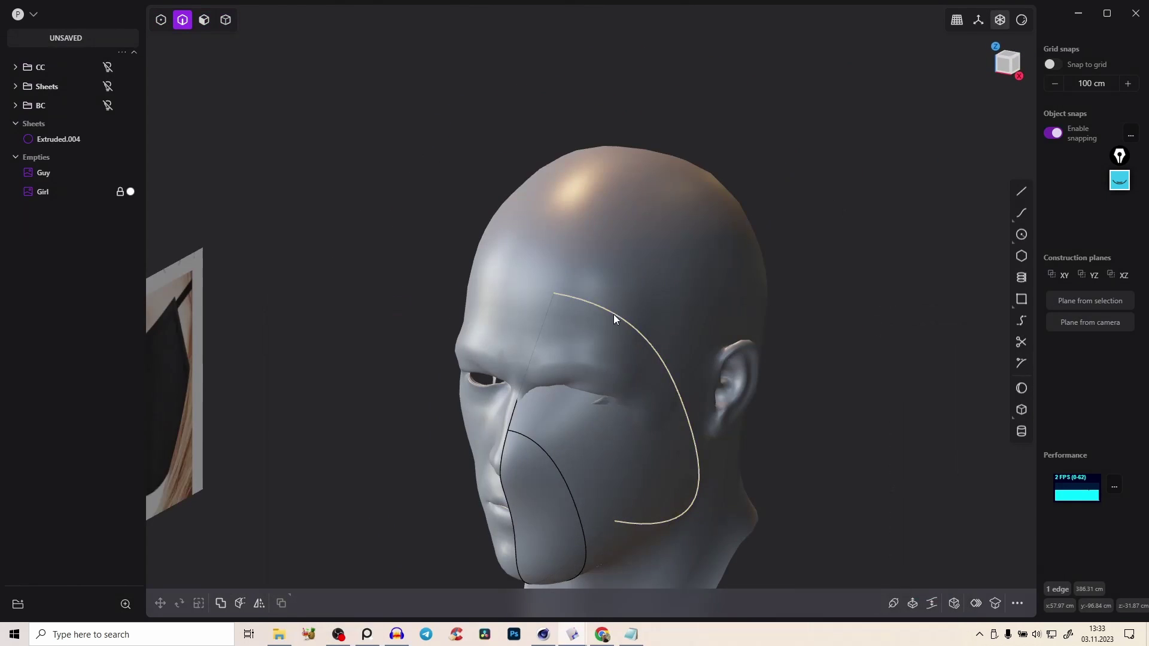
In the right view, extend the mask sheet's rear edge linearly beyond the rear outline of the mask in the reference image
scroll(624, 331, up, 5)
right_drag(623, 331, 676, 198)
middle_drag(668, 250, 628, 225)
click(1005, 72)
key(shift+e)
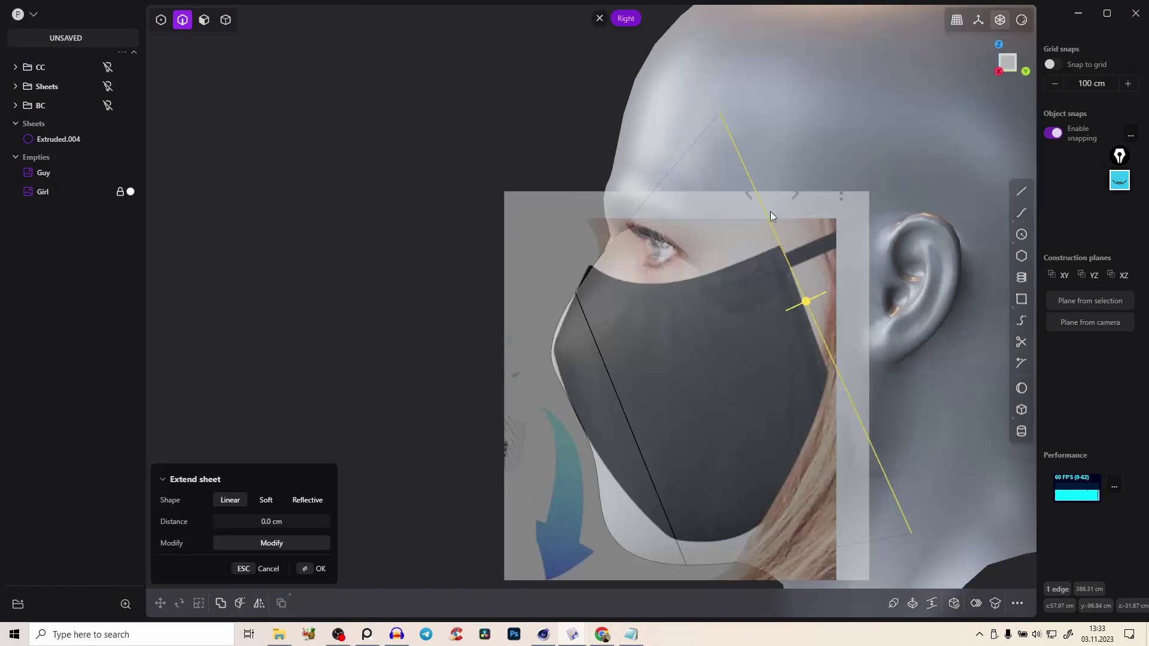
scroll(673, 272, up, 3)
middle_drag(609, 289, 514, 304)
click(727, 285)
key(shift+e)
drag(730, 285, 789, 257)
middle_drag(603, 366, 558, 201)
right_click(553, 212)
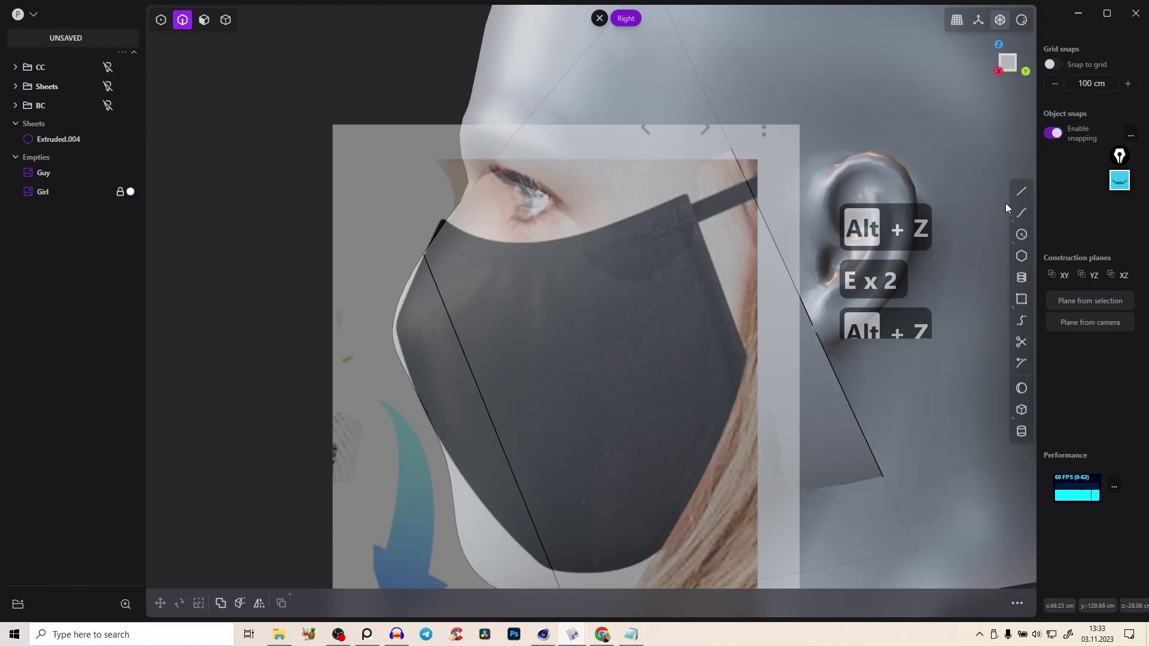
Draw a curve about 124 cm long along the upper edge of the mask in the reference image
click(1019, 213)
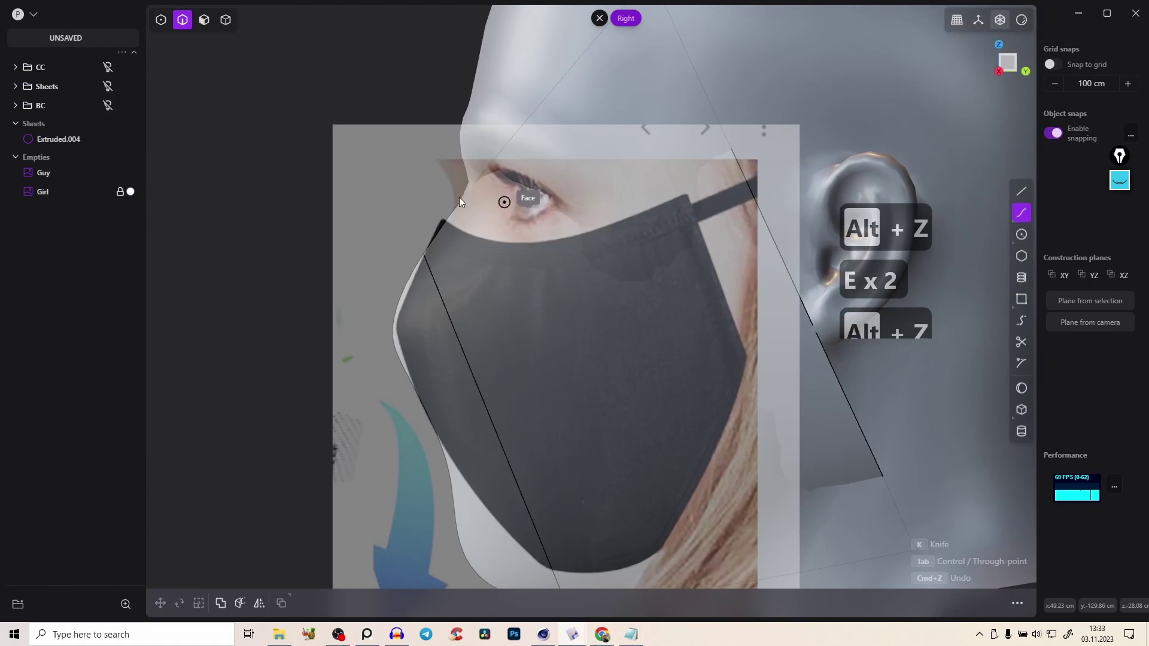
click(430, 204)
click(484, 242)
click(601, 229)
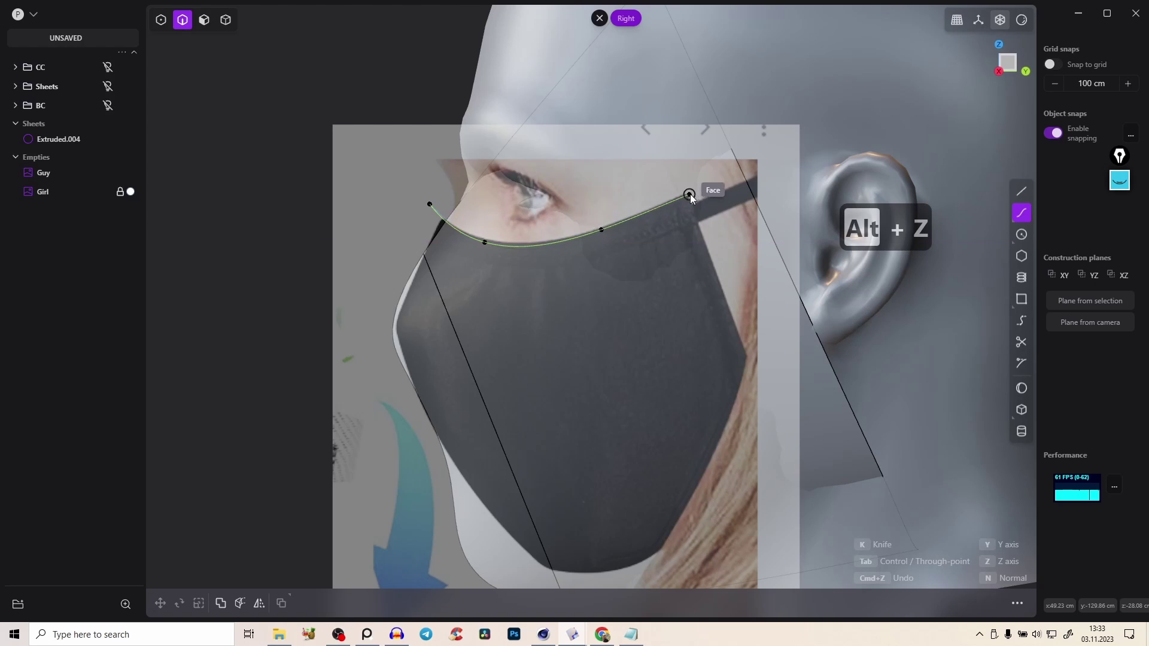
right_click(677, 193)
key(1)
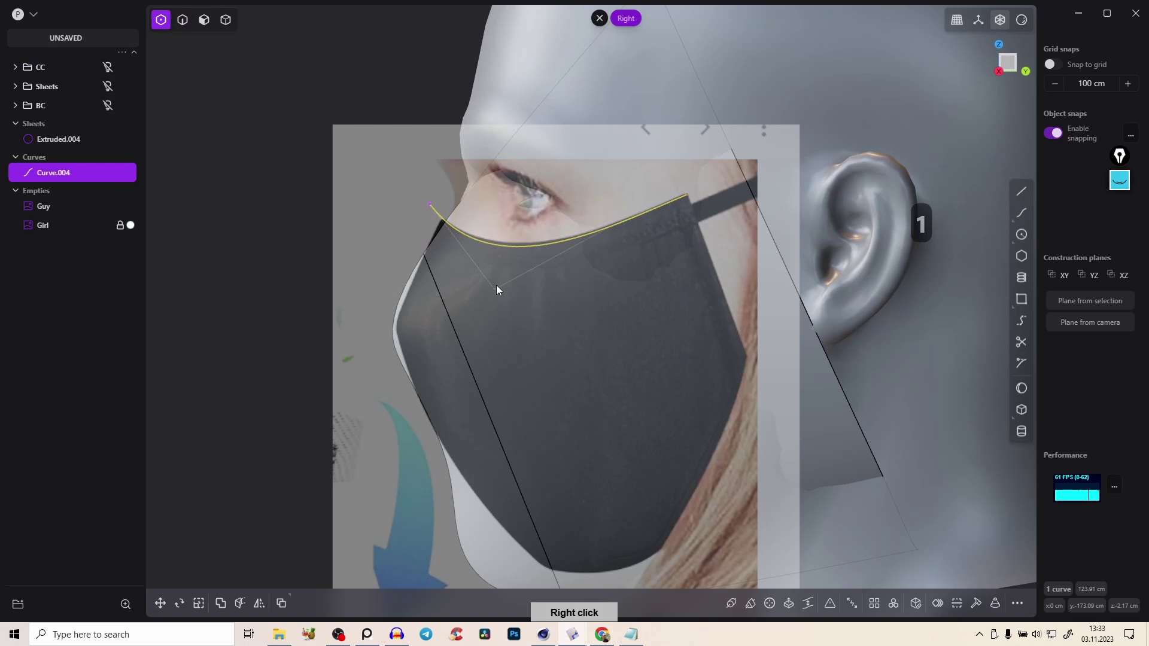
key(2)
Draw a line about 76 cm long from the upper curve's rear end down the reference mask's rear edge
key(a)
click(691, 198)
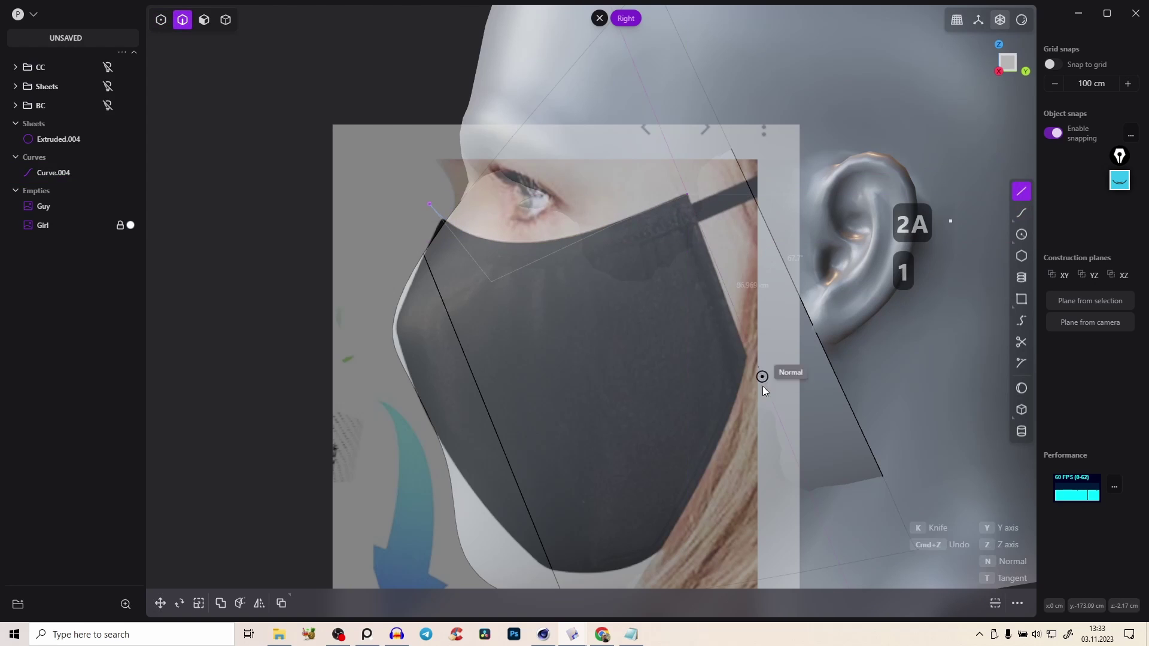
click(748, 357)
right_click(760, 356)
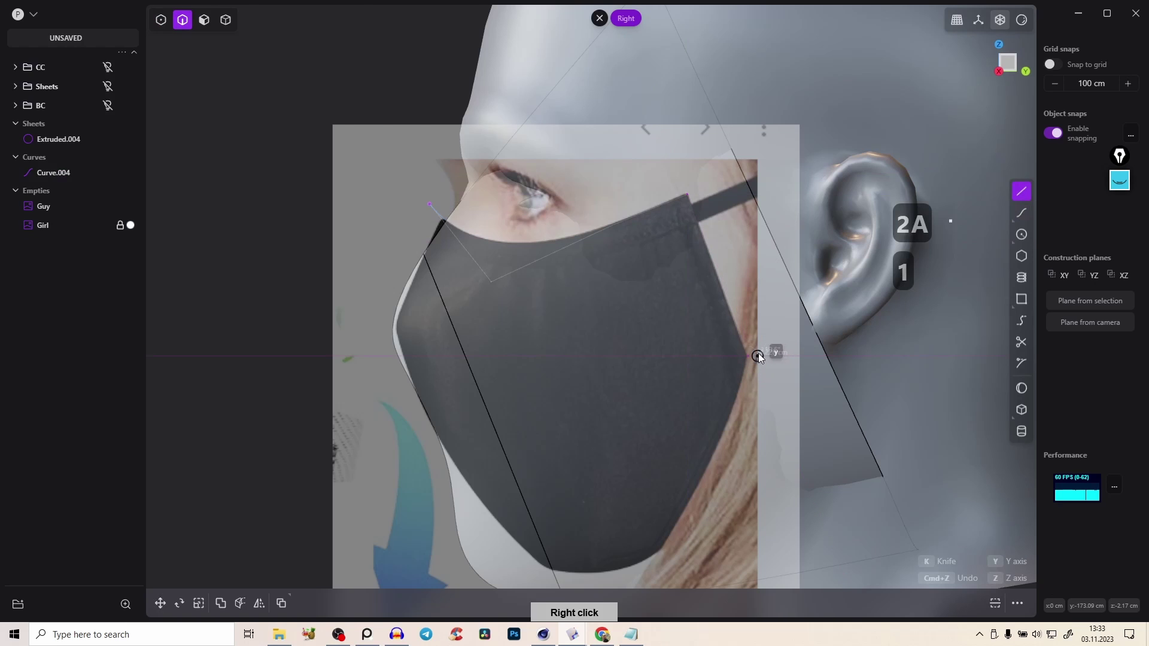
middle_drag(759, 356, 690, 229)
Draw a curve about 150 cm long from the line's lower end along the lower rear outline, ending below the mask
click(1021, 212)
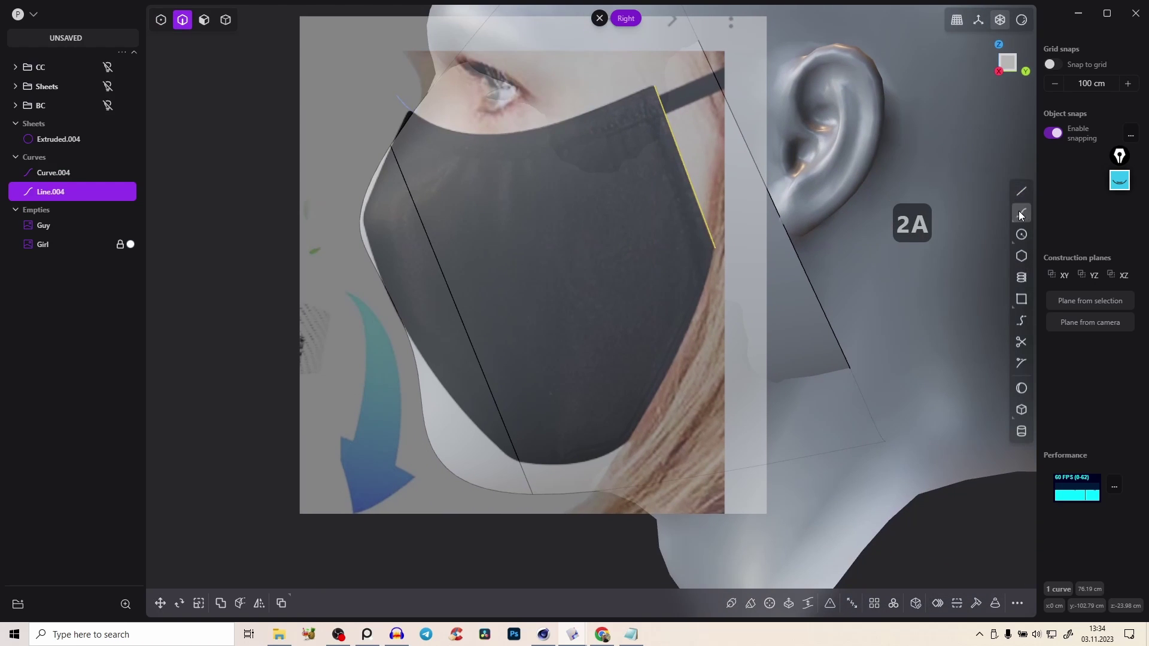
click(708, 272)
click(676, 378)
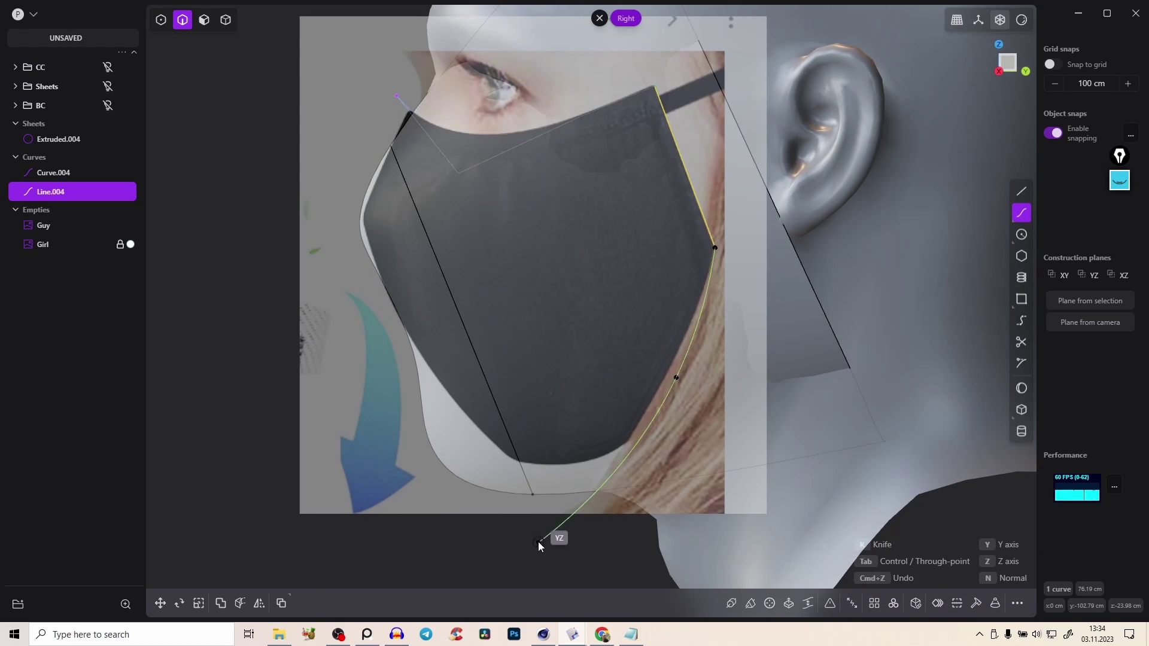
click(541, 528)
right_click(540, 529)
key(1)
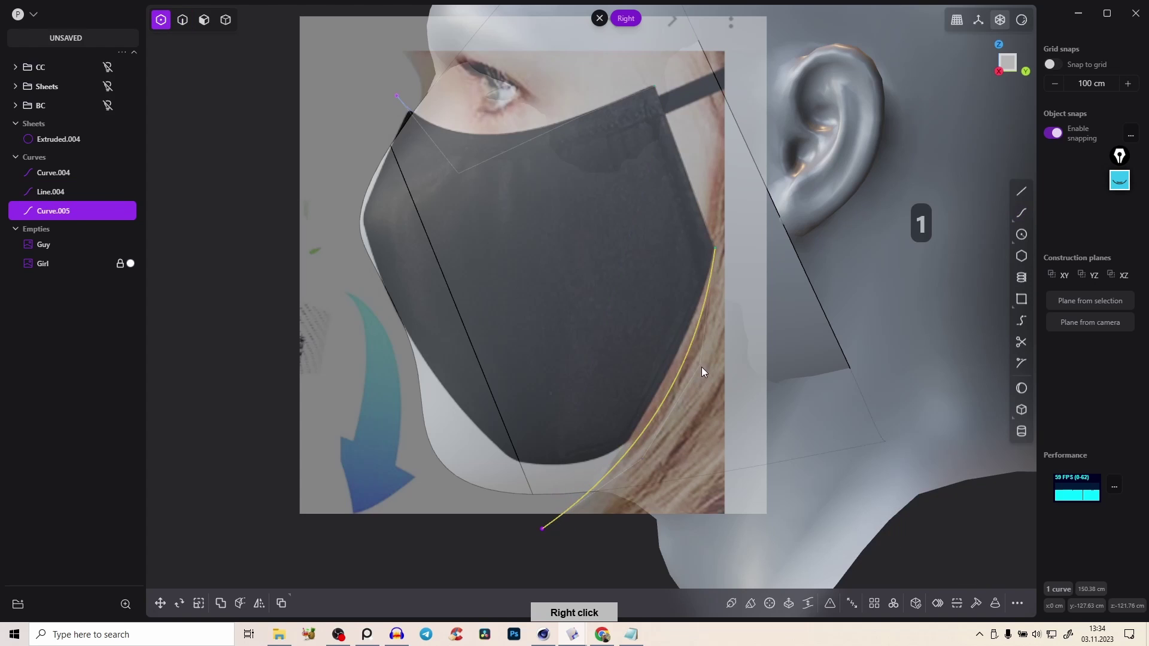
Refine the lower rear curve by deleting a control point
key(x)
key(ctrl+z)
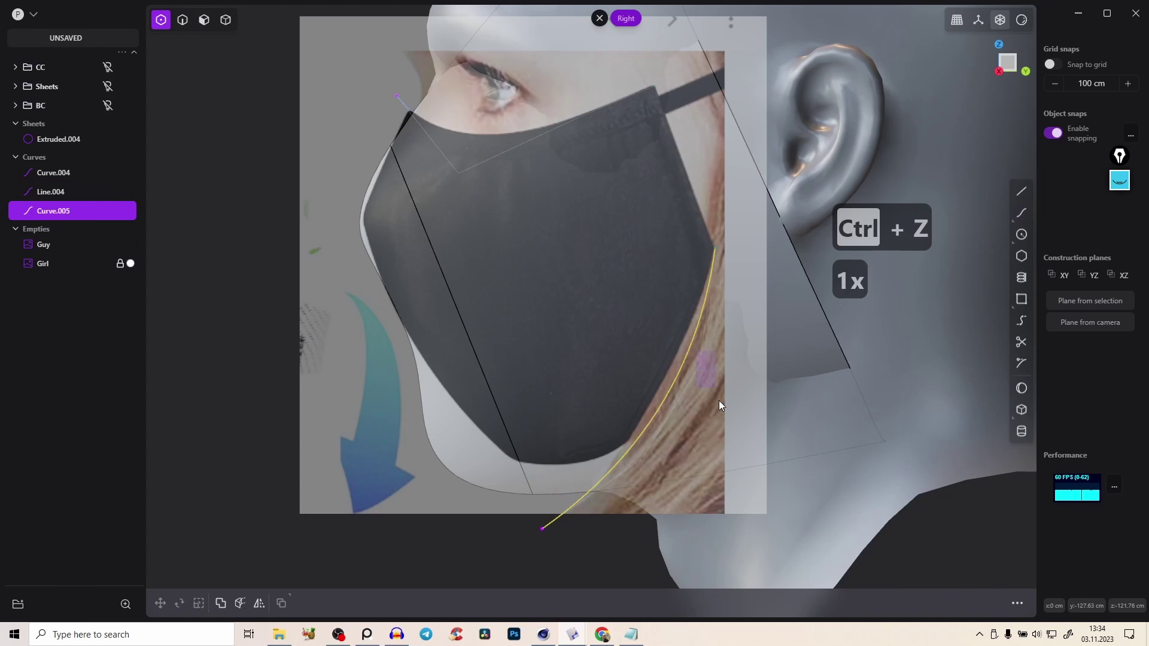
key(x)
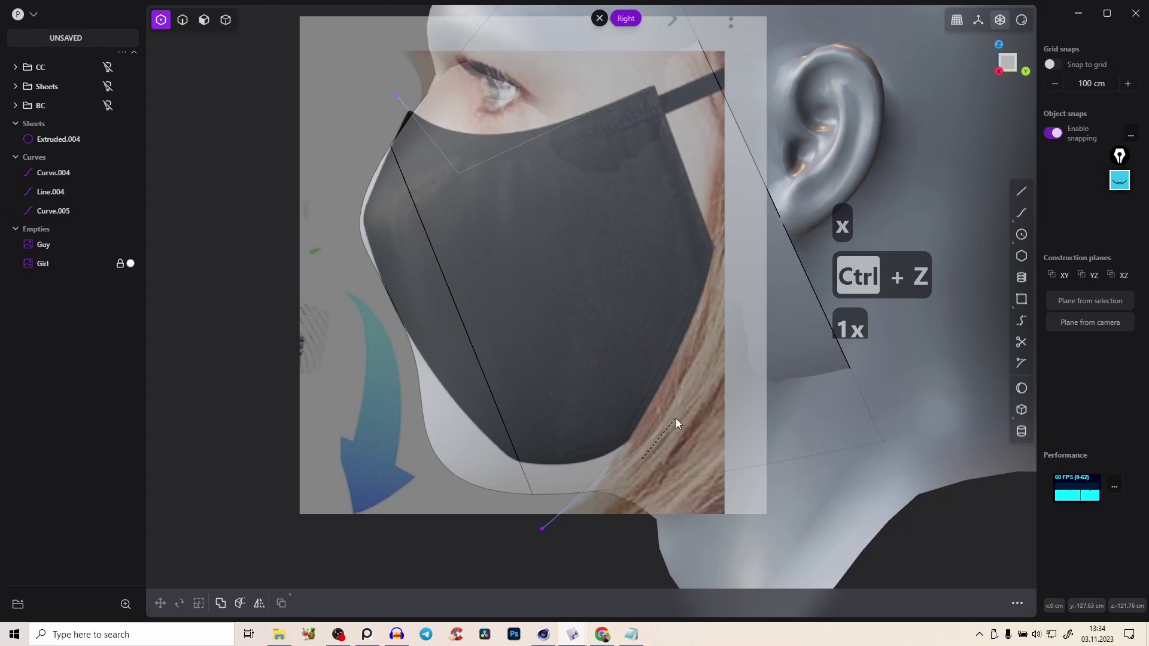
key(2)
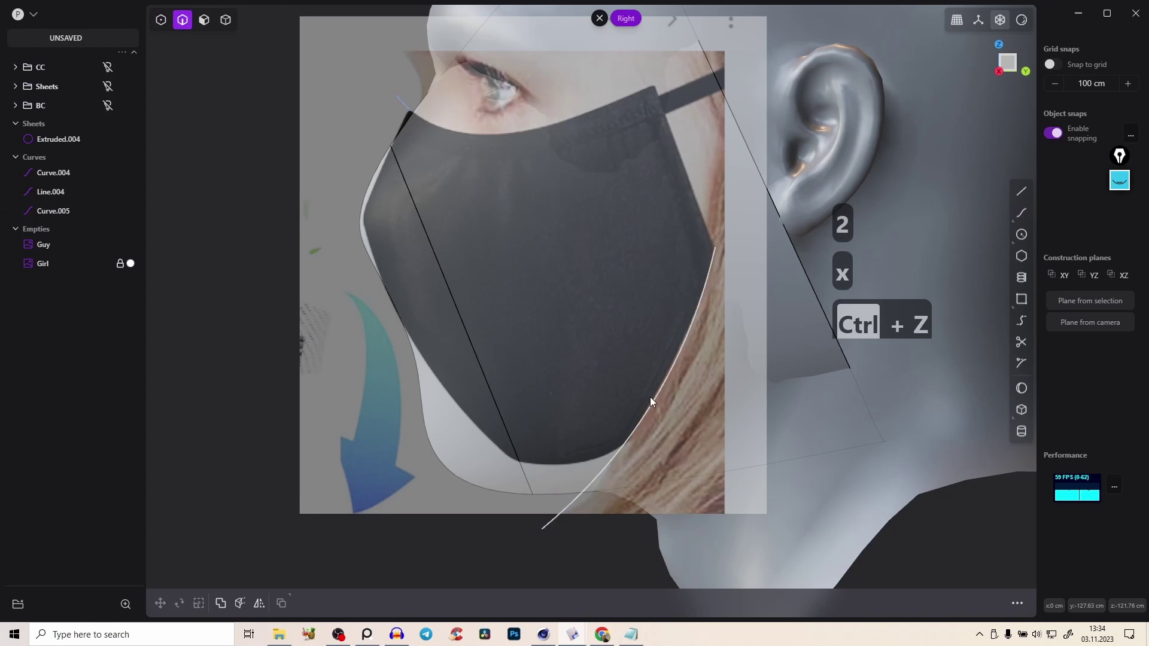
Join the upper, rear and lower outline curves of the reference mask into a single curve
click(650, 396)
click(612, 106)
click(605, 112)
right_drag(605, 112, 652, 222)
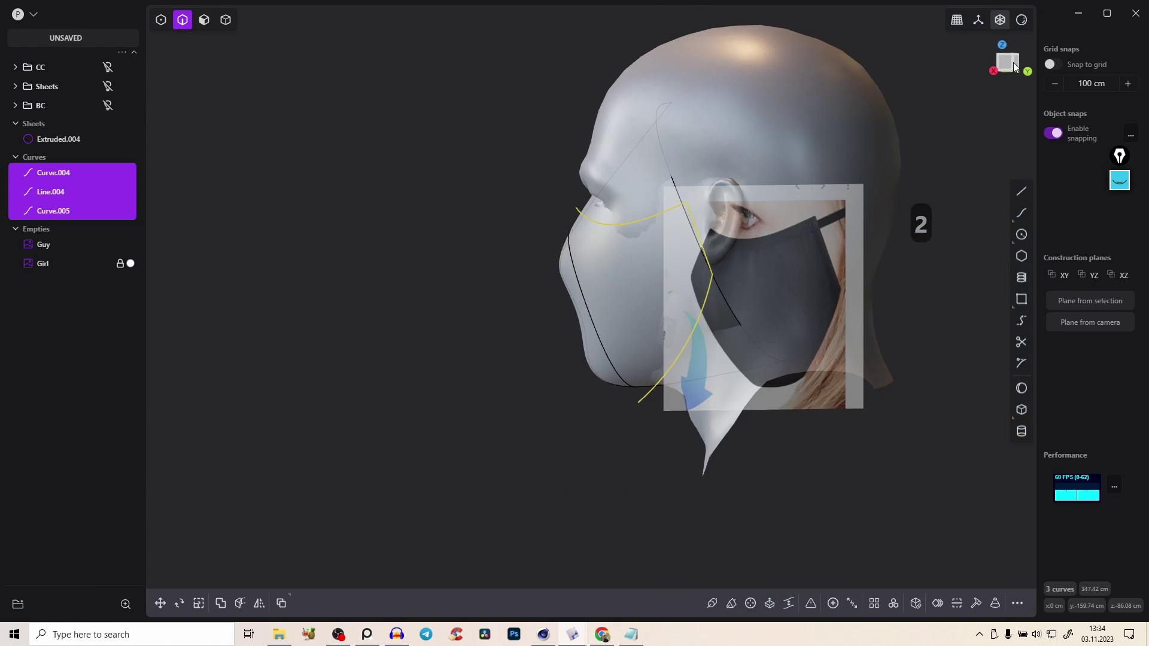
click(1013, 62)
scroll(664, 237, up, 5)
key(j)
scroll(616, 192, up, 7)
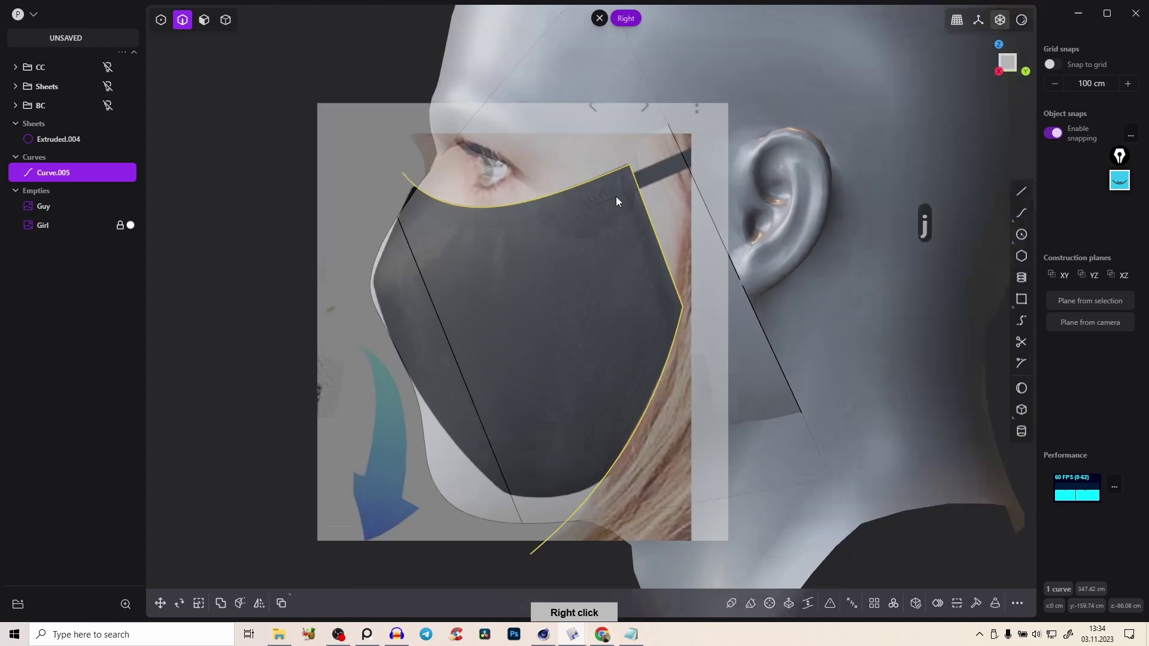
Fillet the joined outline's upper rear corner by about 3.5 cm and its lower rear corner by about 5.9 cm
key(1)
drag(635, 127, 660, 192)
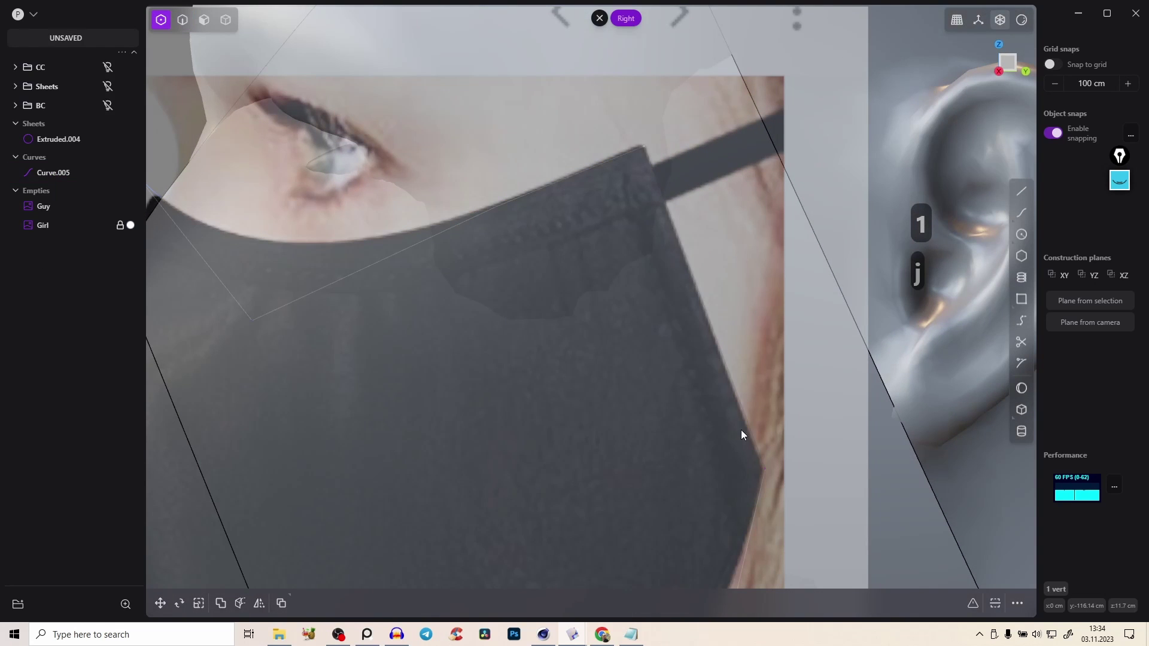
key(b)
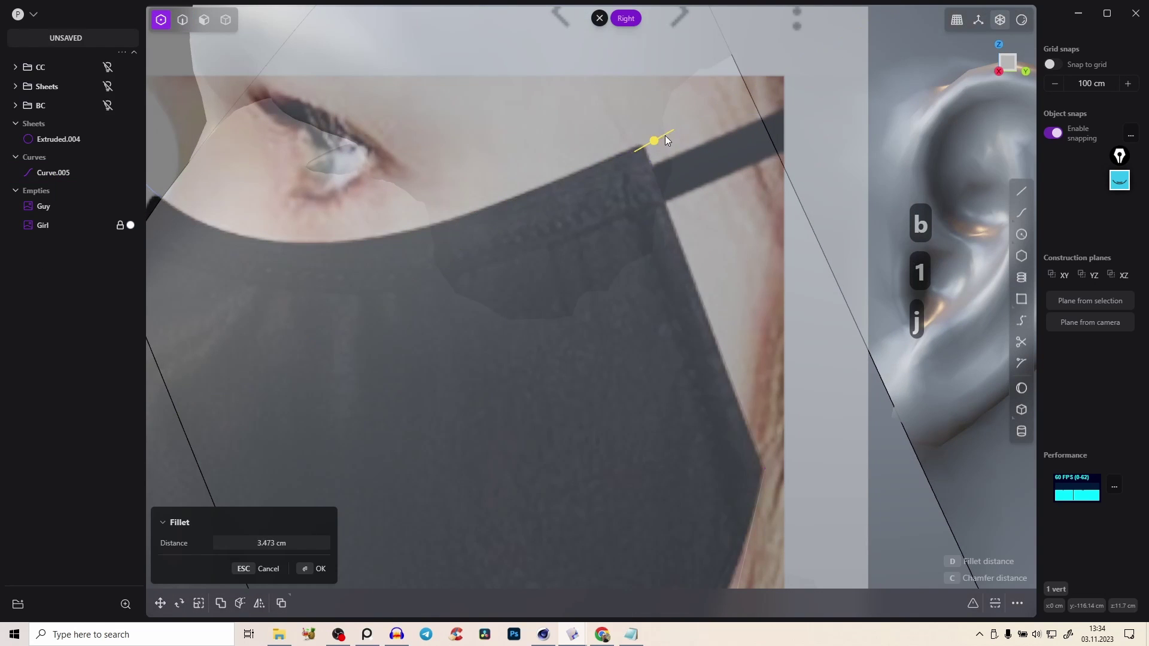
right_click(672, 200)
click(755, 469)
key(b)
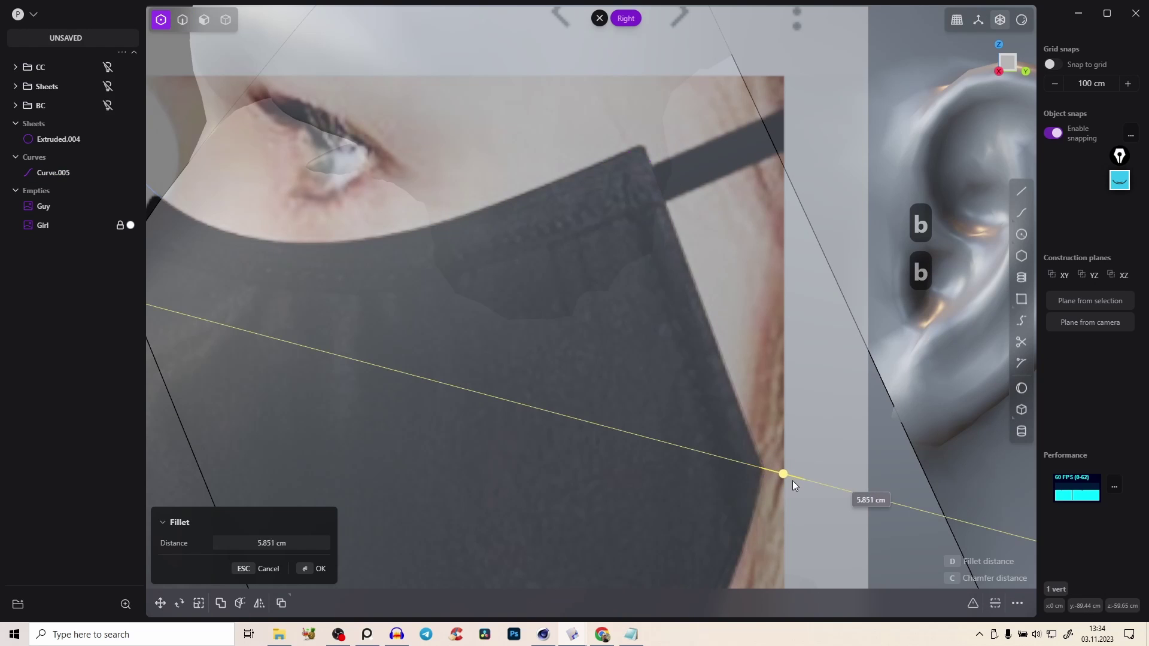
right_click(784, 475)
scroll(782, 475, down, 6)
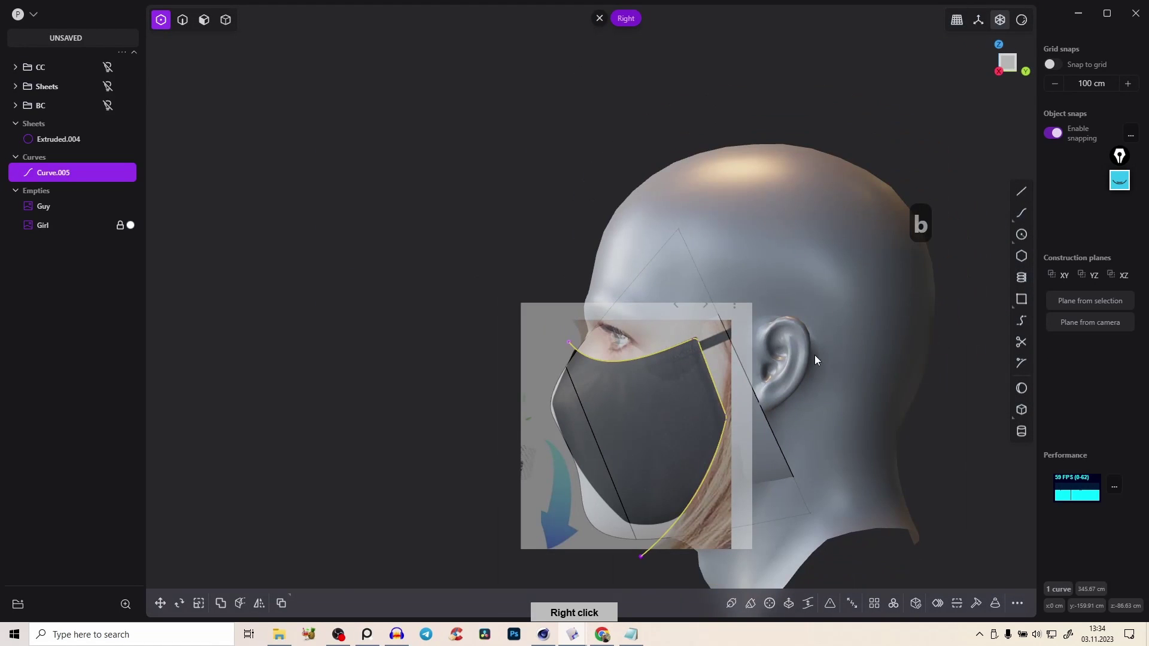
Cut the mask sheet with the joined outline curve from the side view and delete the excess part outside it
key(c)
click(645, 331)
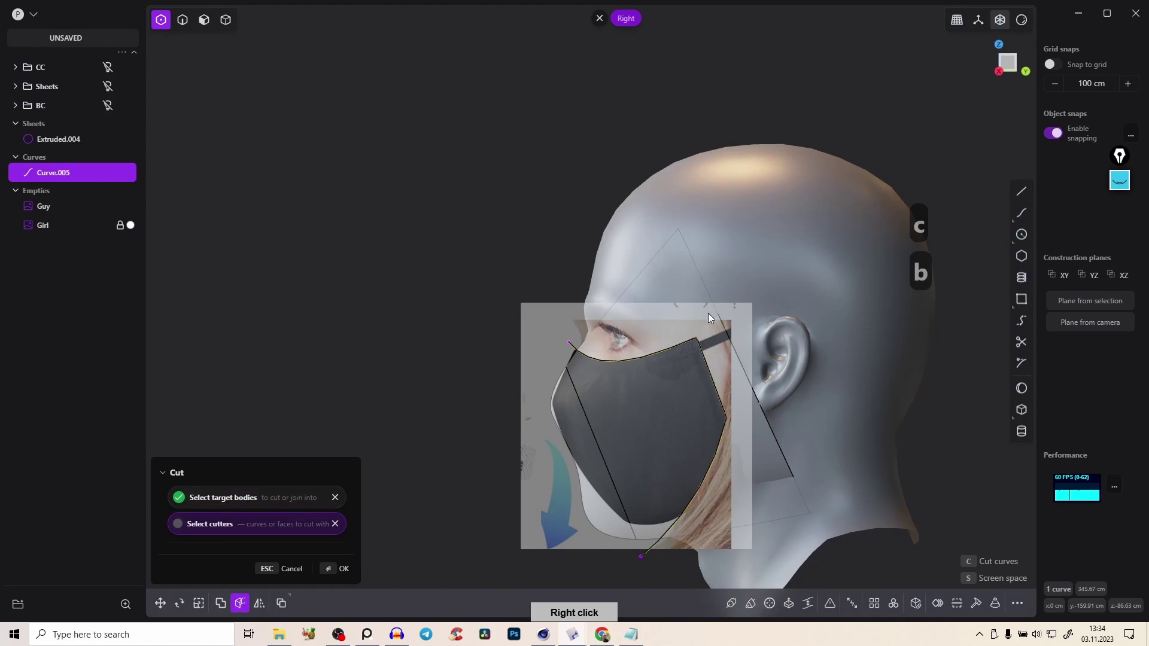
right_click(709, 311)
click(629, 304)
middle_drag(628, 304, 726, 341)
key(Tab)
click(739, 473)
key(x)
middle_drag(741, 476, 648, 423)
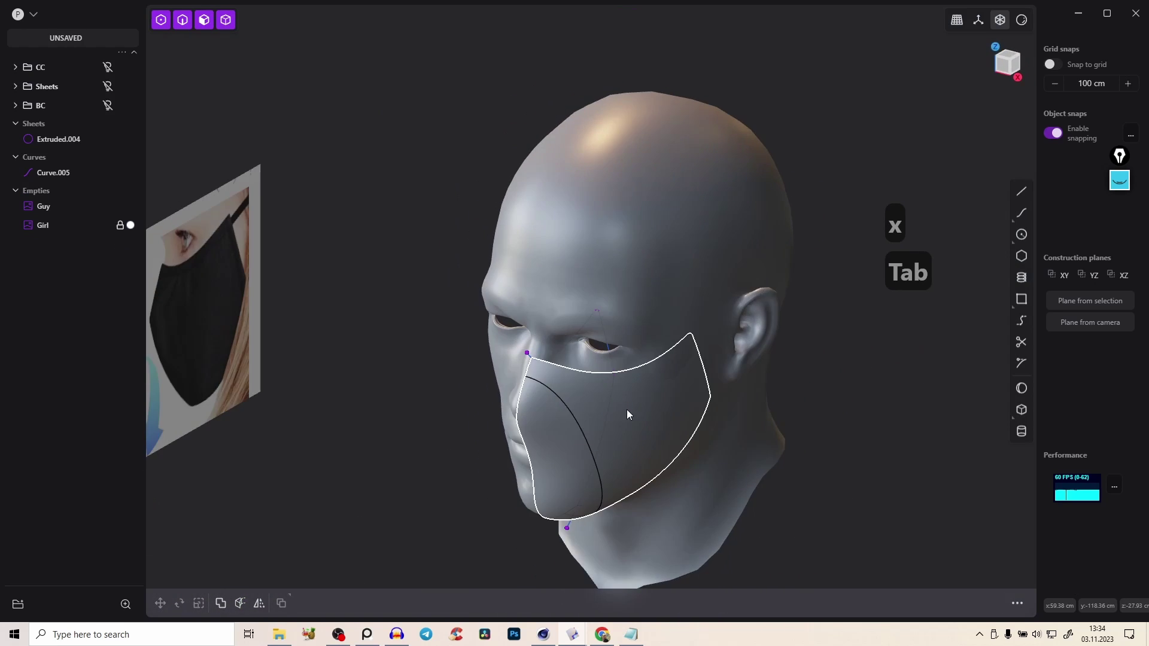
key(2)
click(567, 335)
key(ctrl+g)
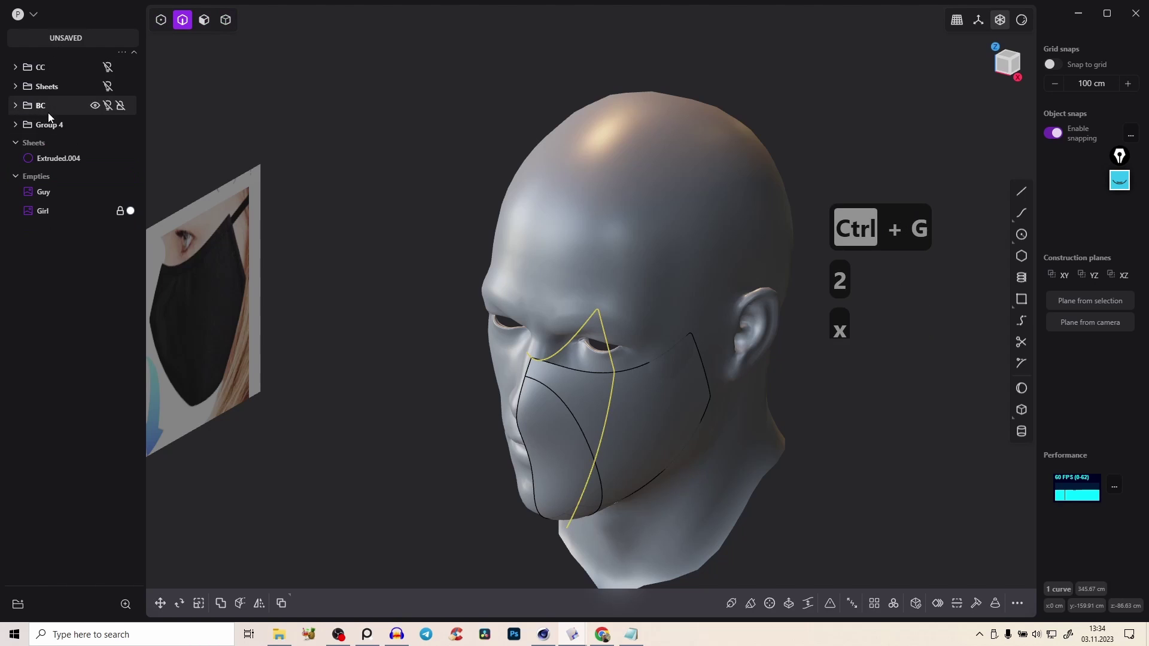
click(45, 128)
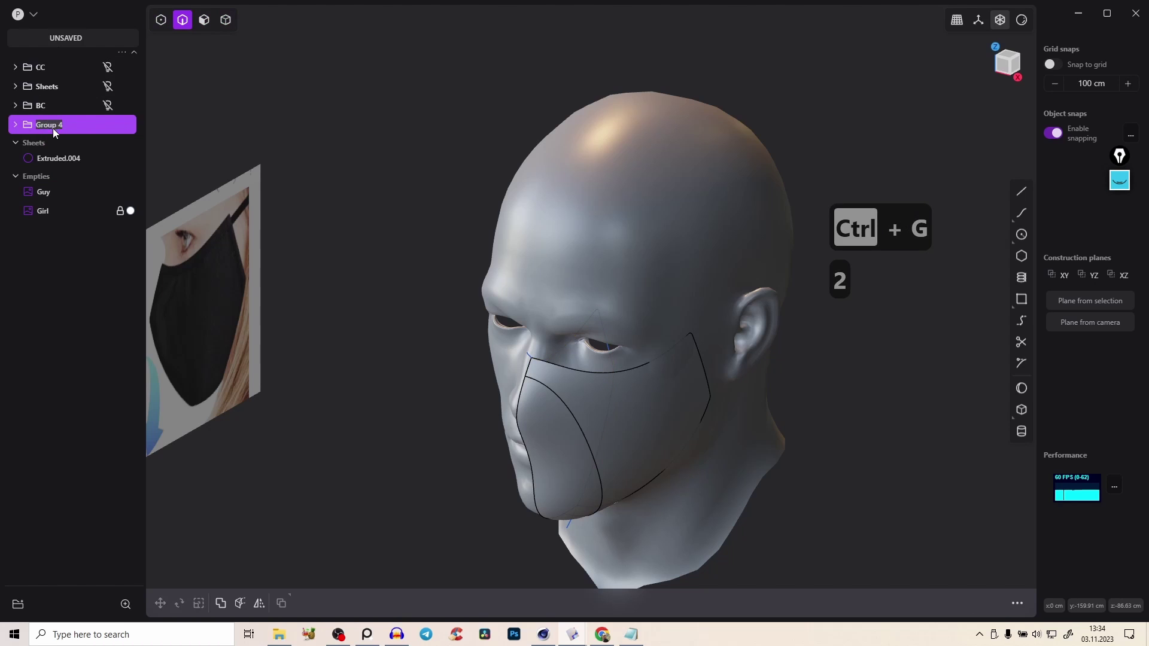
key(ctrl+z)
key(ctrl+z)
key(ctrl+z)
Move the joined outline curve into the hidden CC group
drag(104, 179, 44, 66)
middle_drag(591, 372, 619, 362)
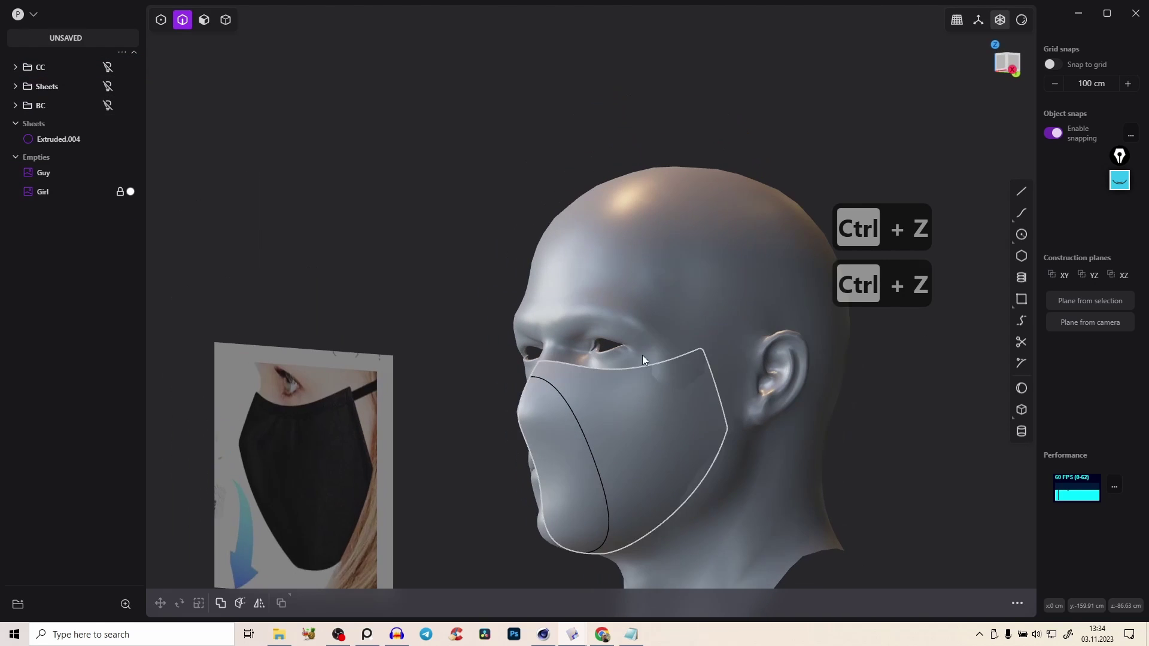
Widen the mask half from the face's centre line with a freestyle X-axis scale at a ratio of about 1.05
scroll(619, 361, up, 2)
right_drag(619, 361, 720, 382)
middle_drag(719, 382, 662, 300)
click(1008, 64)
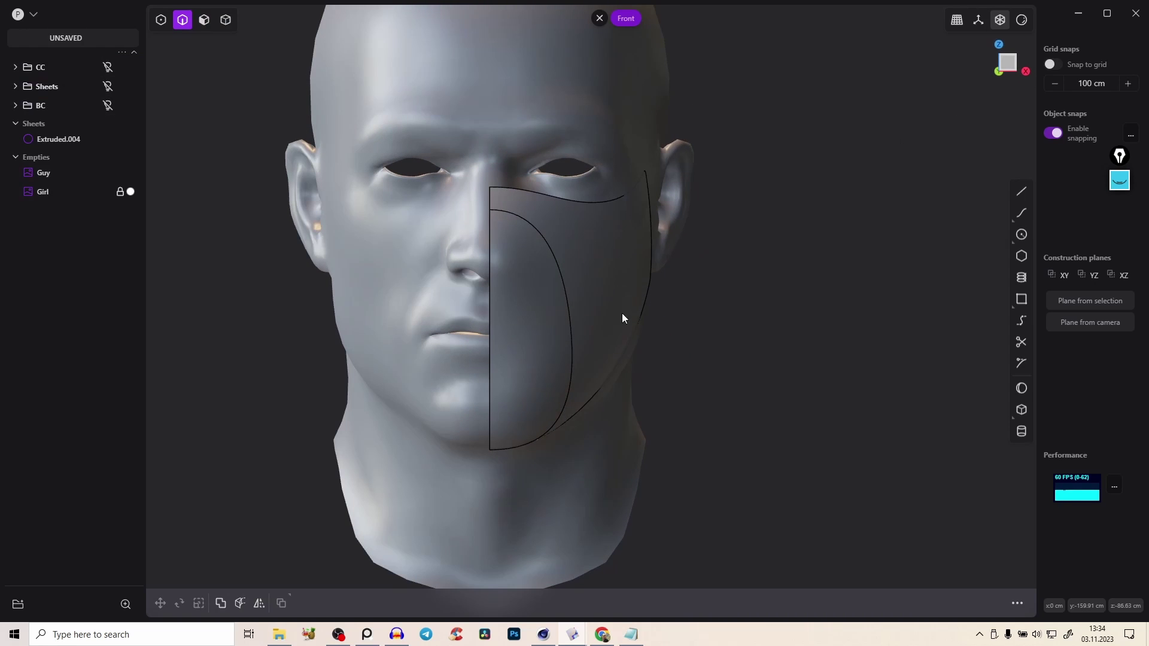
key(Tab)
click(605, 293)
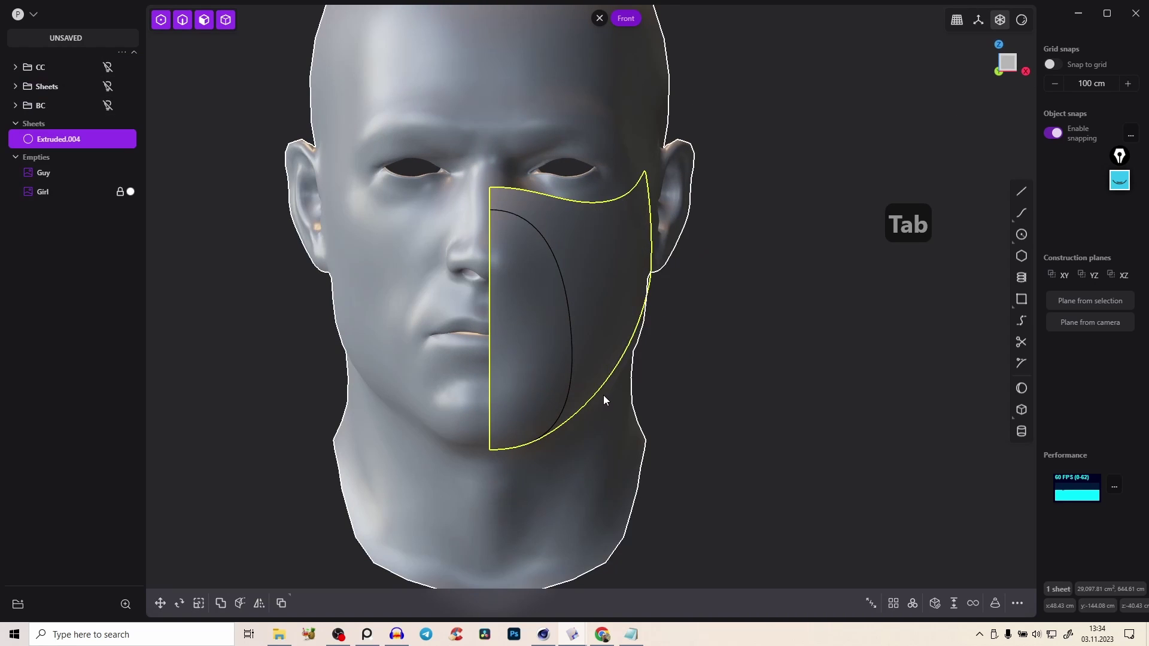
key(s)
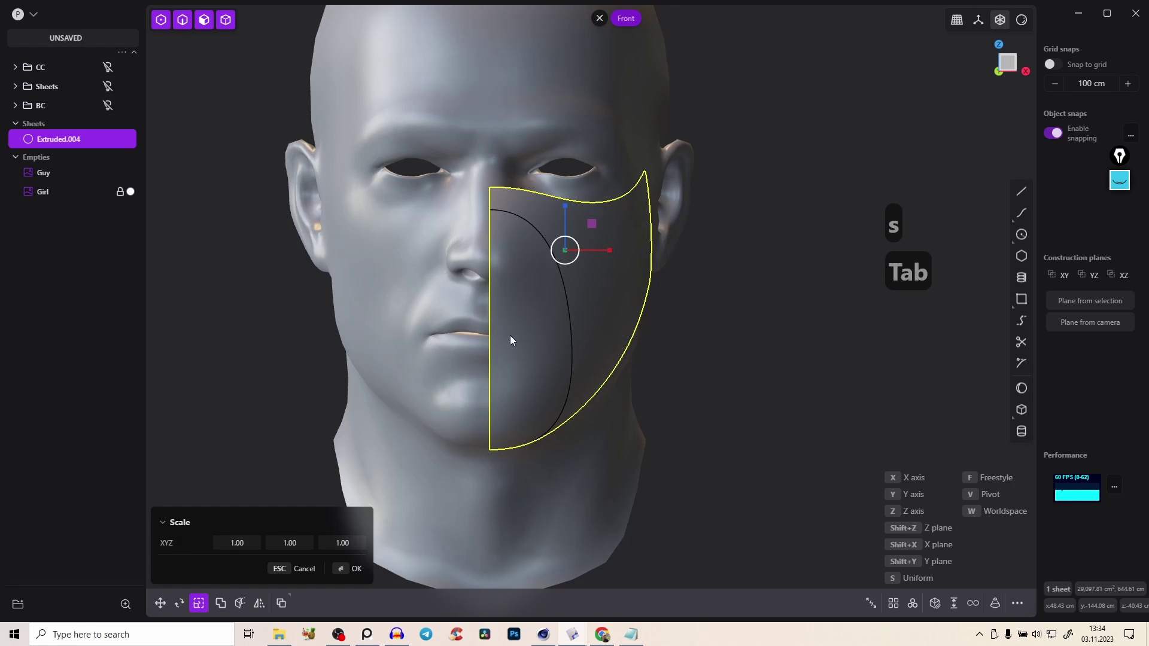
key(f)
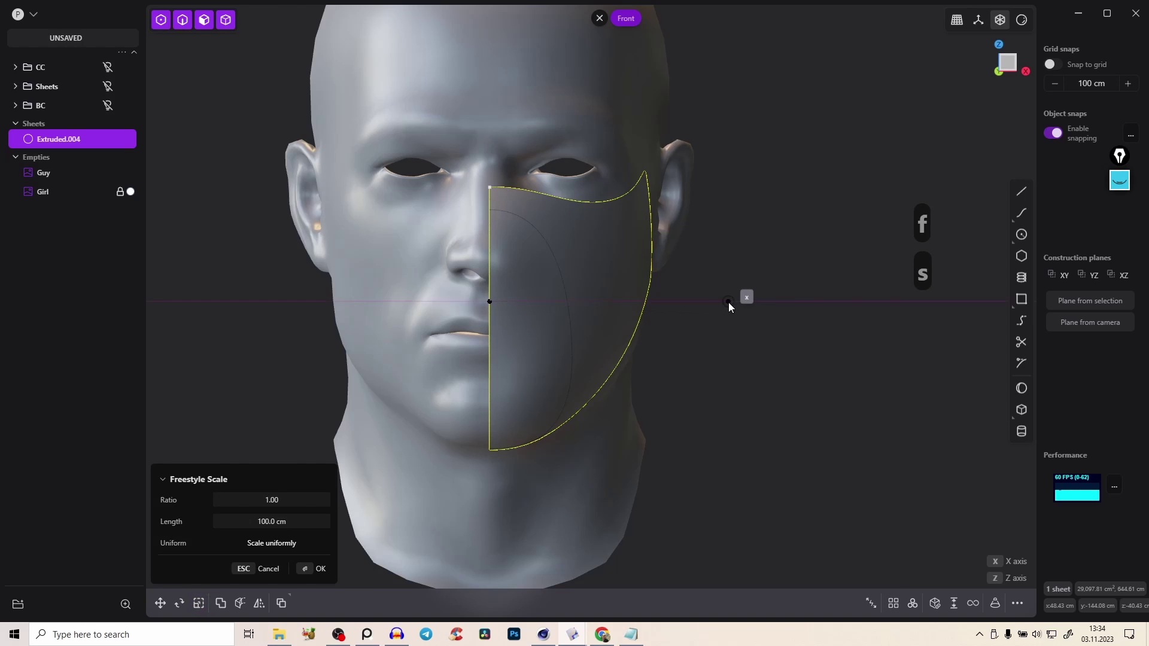
click(738, 300)
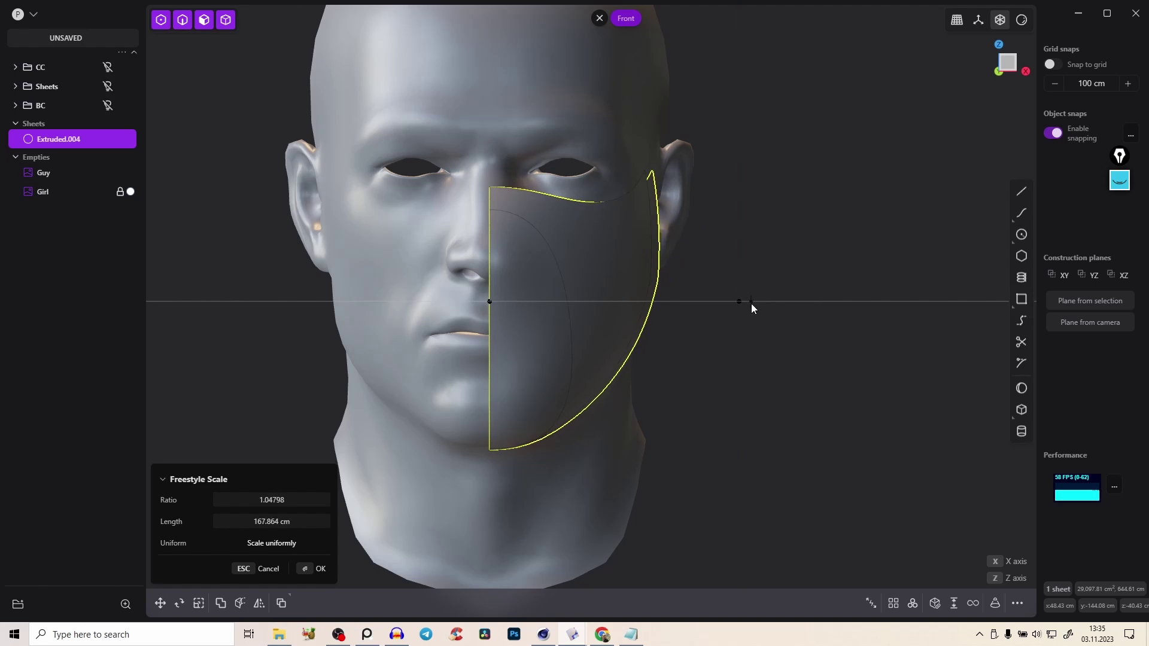
right_click(750, 289)
Mirror the mask half across the X centre plane and join both halves into one sheet
right_drag(716, 264, 659, 290)
key(Tab)
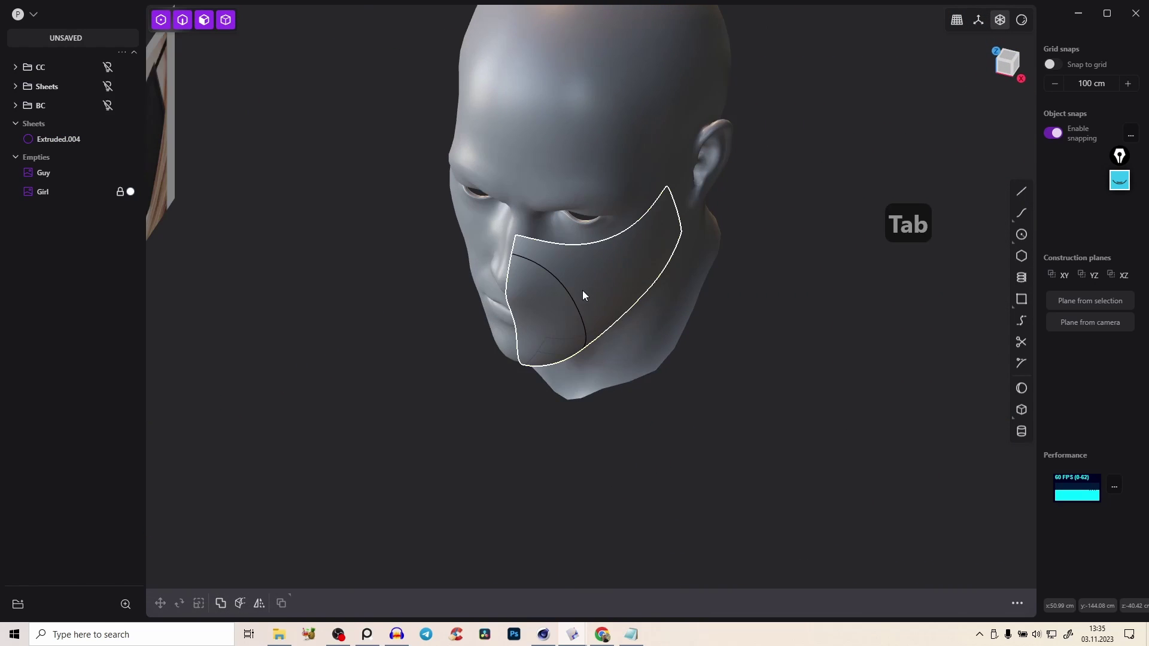
click(579, 296)
key(alt+x)
right_drag(633, 98, 524, 282)
key(e)
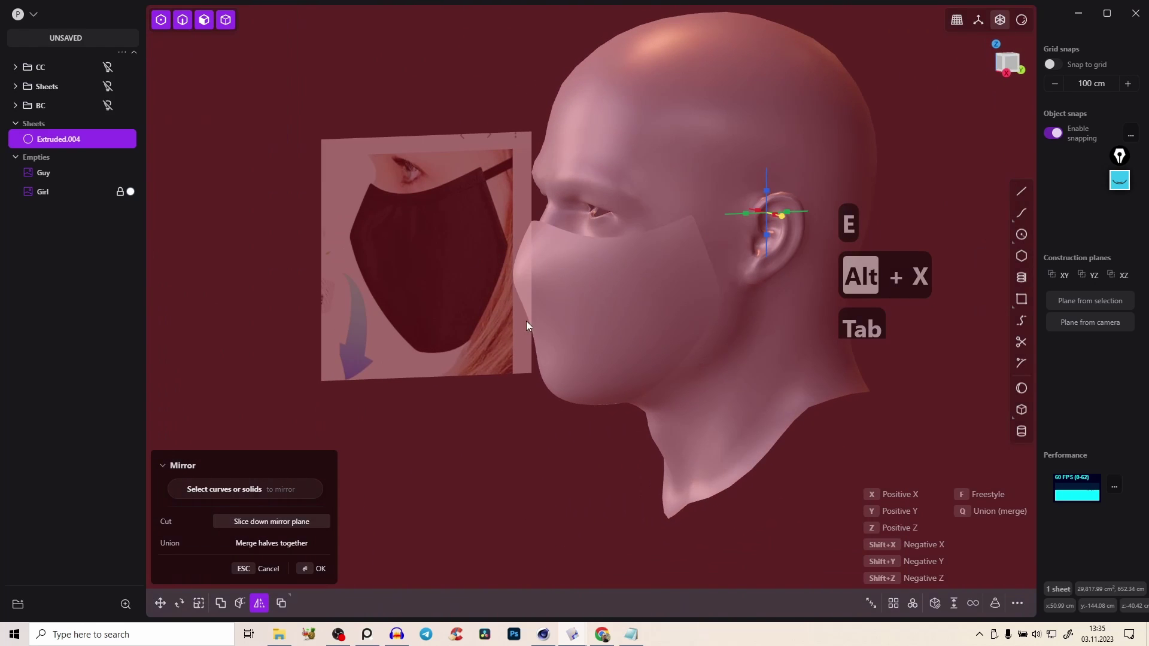
right_click(598, 446)
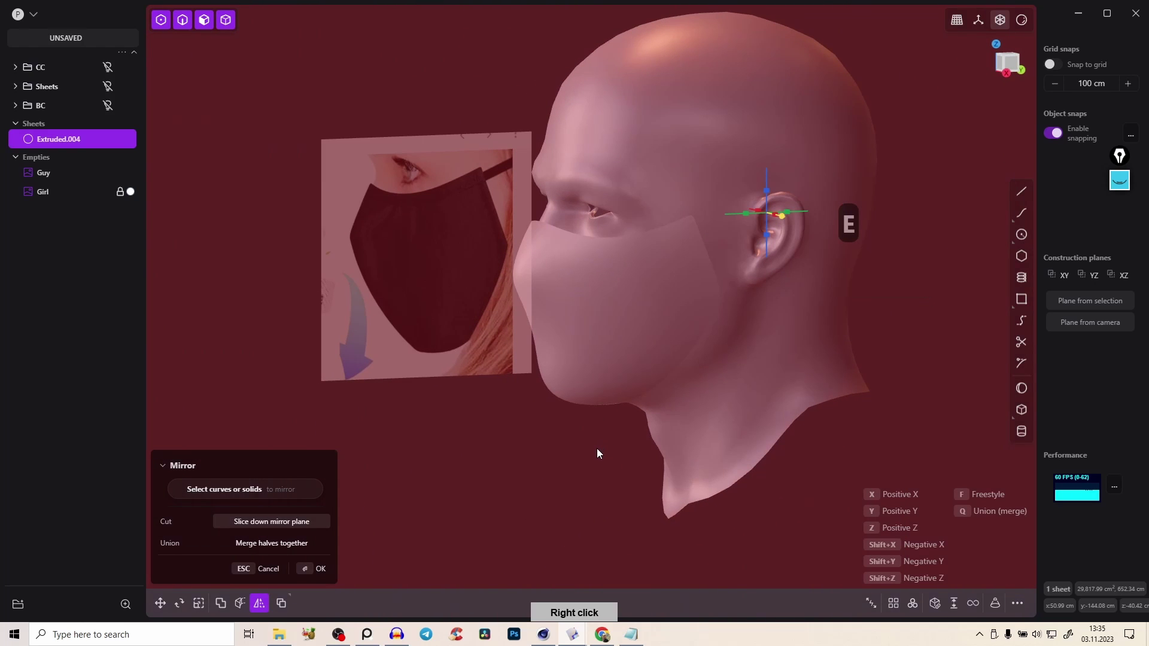
key(j)
scroll(640, 323, up, 3)
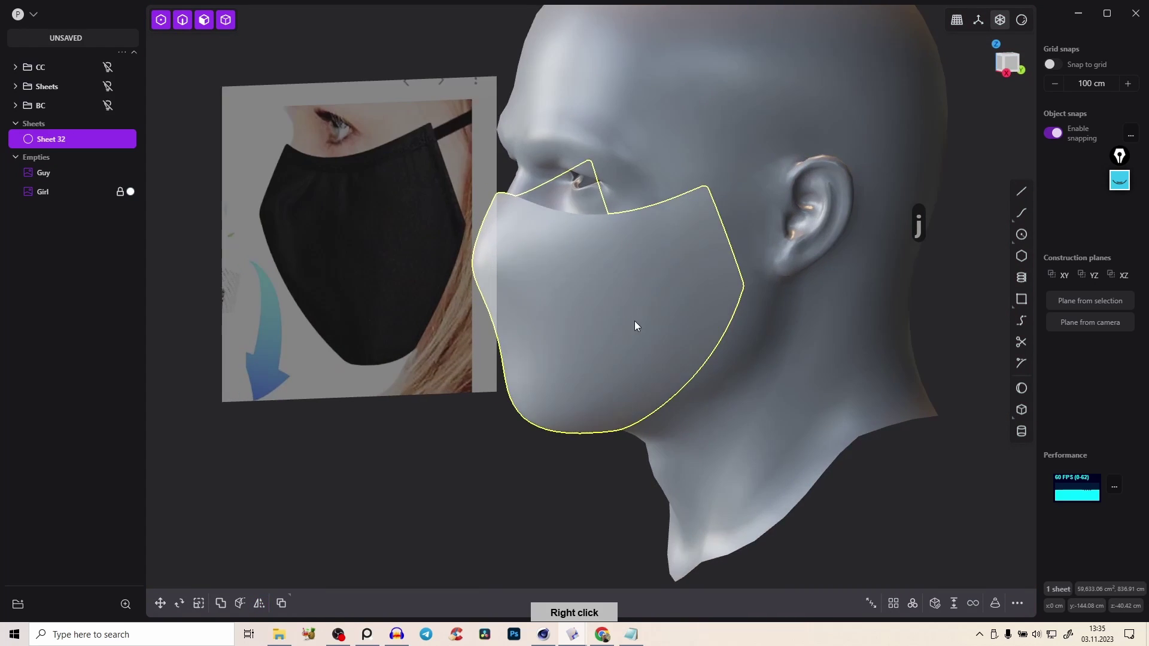
Thicken the joined mask sheet by about -0.35 cm on one side to make it a solid
right_drag(632, 323, 598, 365)
click(954, 604)
right_drag(716, 221, 501, 119)
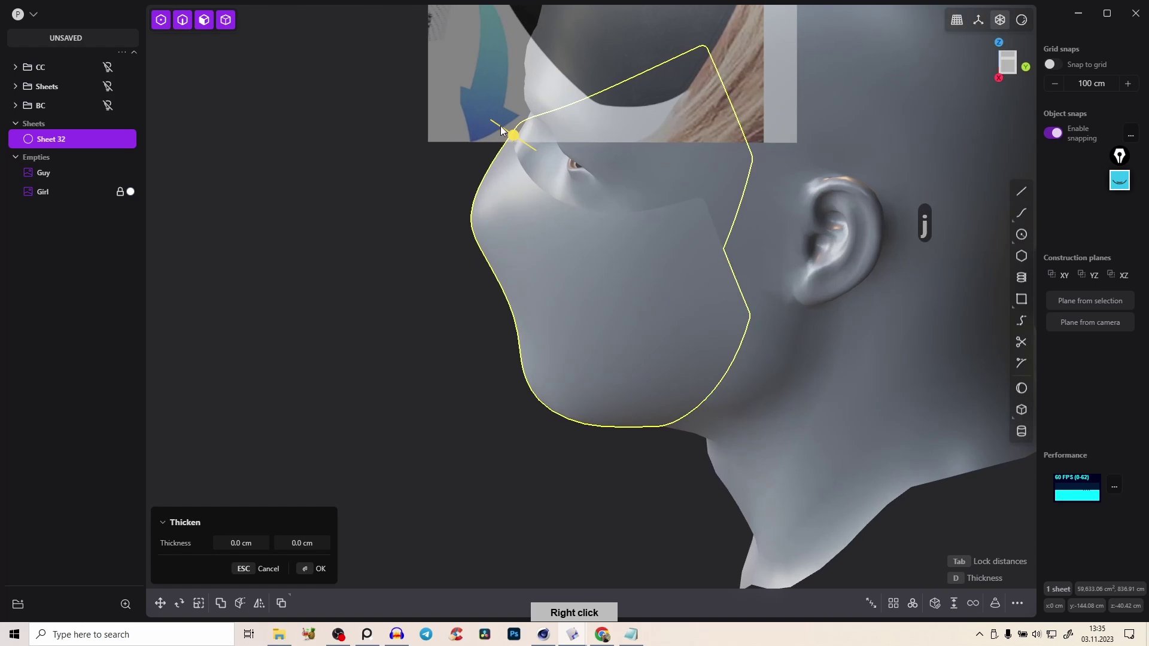
drag(511, 135, 509, 139)
right_drag(519, 145, 639, 207)
key(e)
key(e)
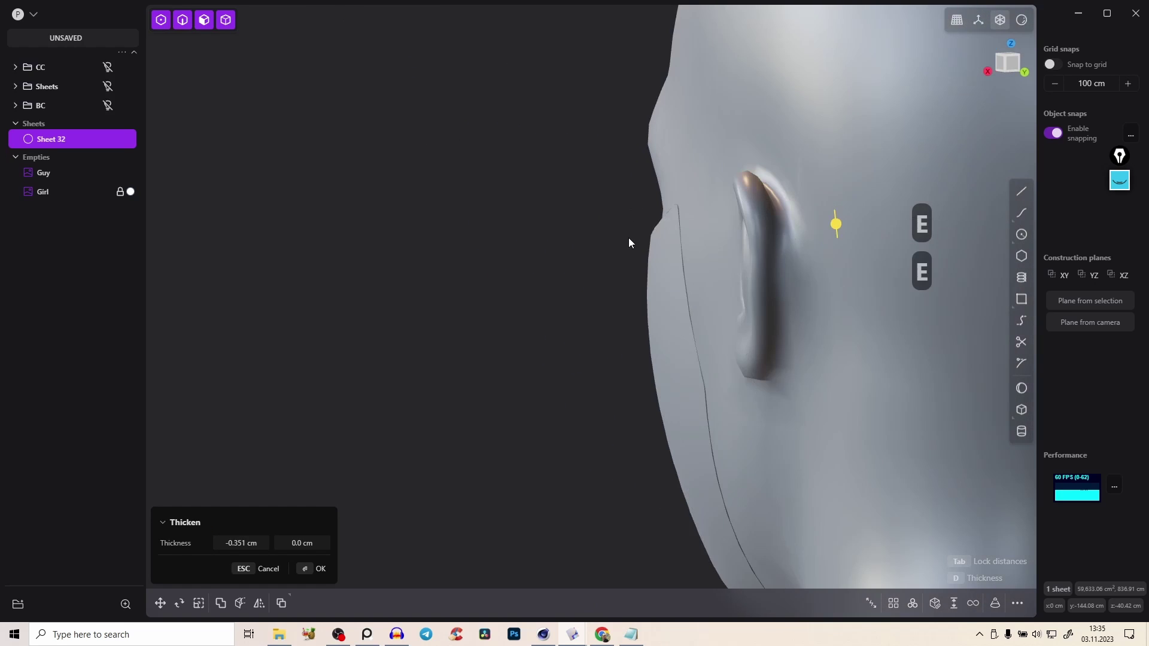
right_click(612, 257)
Examine the thickened mask's fit on the head from the front and sides, with and without edges displayed
right_drag(593, 279, 283, 242)
key(Tab)
click(464, 188)
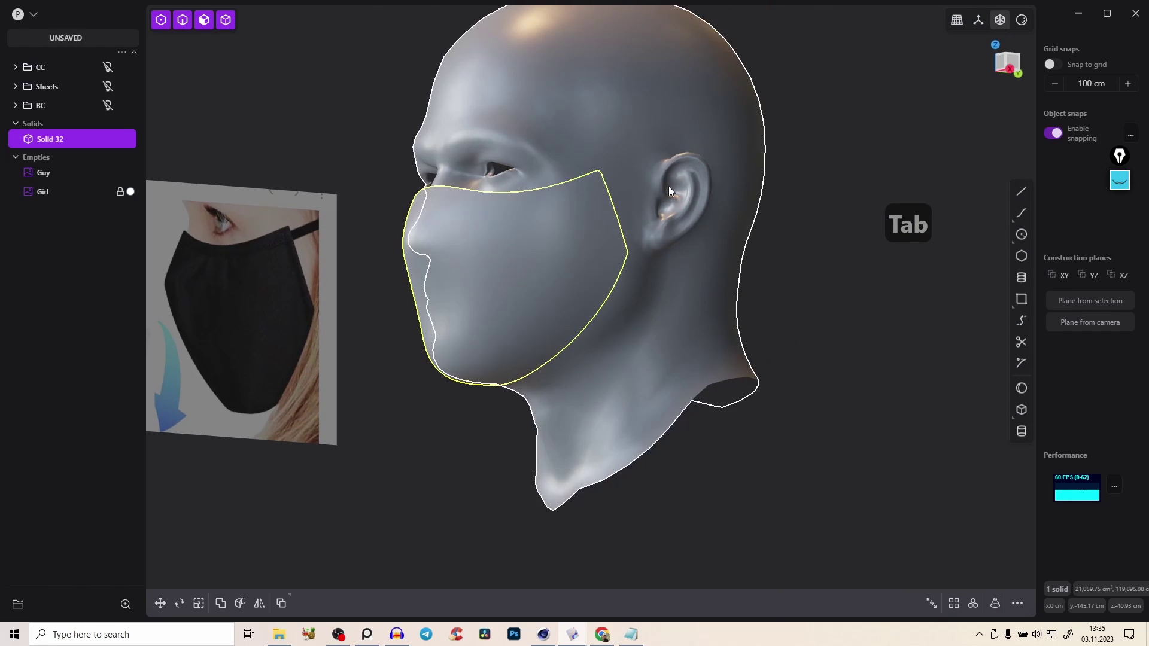
right_drag(668, 186, 696, 206)
click(696, 206)
scroll(623, 203, down, 3)
right_drag(623, 202, 607, 224)
middle_drag(556, 239, 639, 300)
scroll(639, 300, up, 2)
right_drag(703, 335, 440, 357)
key(e)
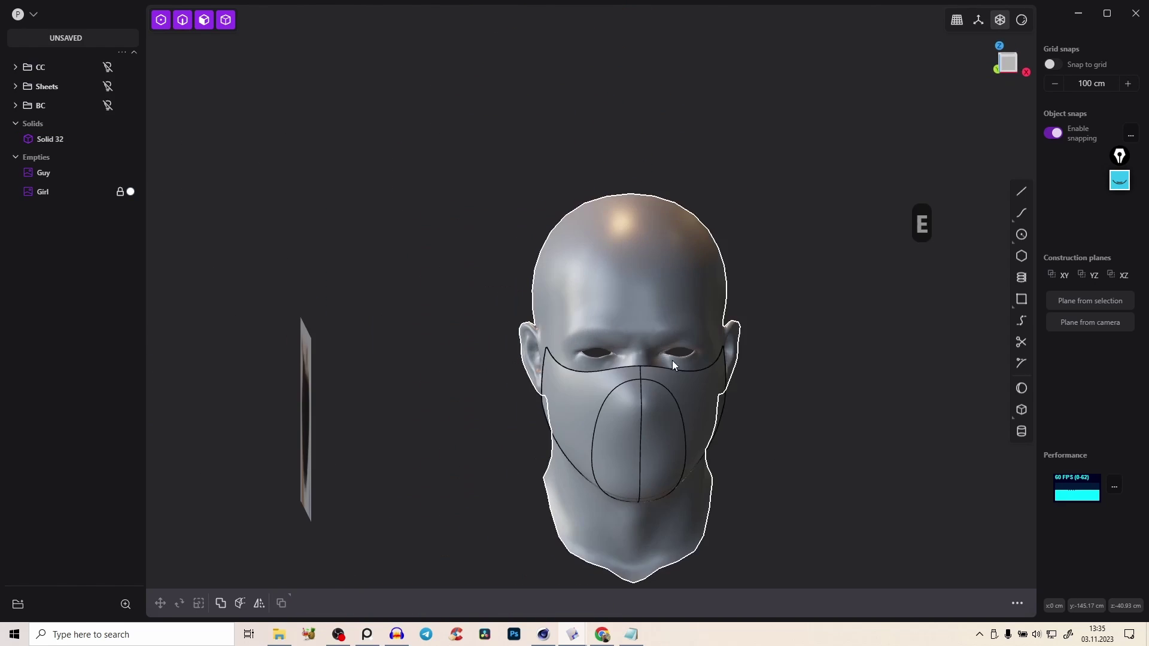
right_drag(673, 361, 583, 371)
key(e)
key(e)
middle_drag(749, 307, 646, 271)
right_drag(649, 353, 623, 318)
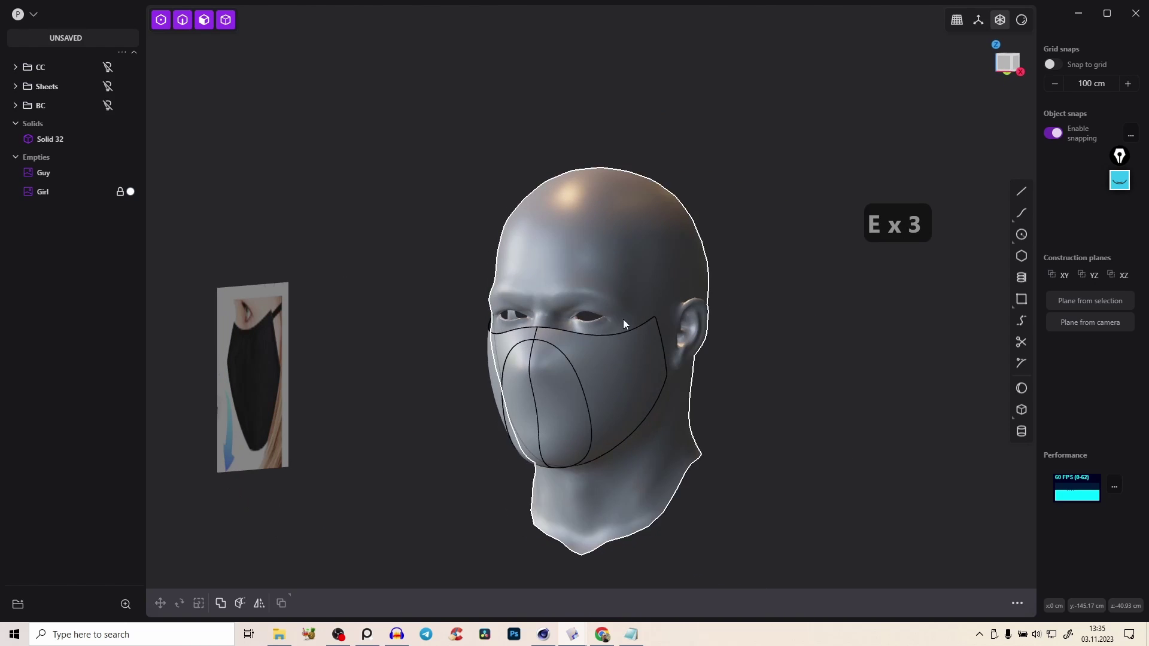
right_drag(574, 409, 585, 355)
middle_drag(587, 332, 626, 254)
right_drag(575, 358, 659, 303)
scroll(593, 346, up, 3)
scroll(660, 300, down, 4)
right_drag(705, 216, 605, 277)
middle_drag(603, 277, 511, 360)
right_drag(525, 293, 633, 244)
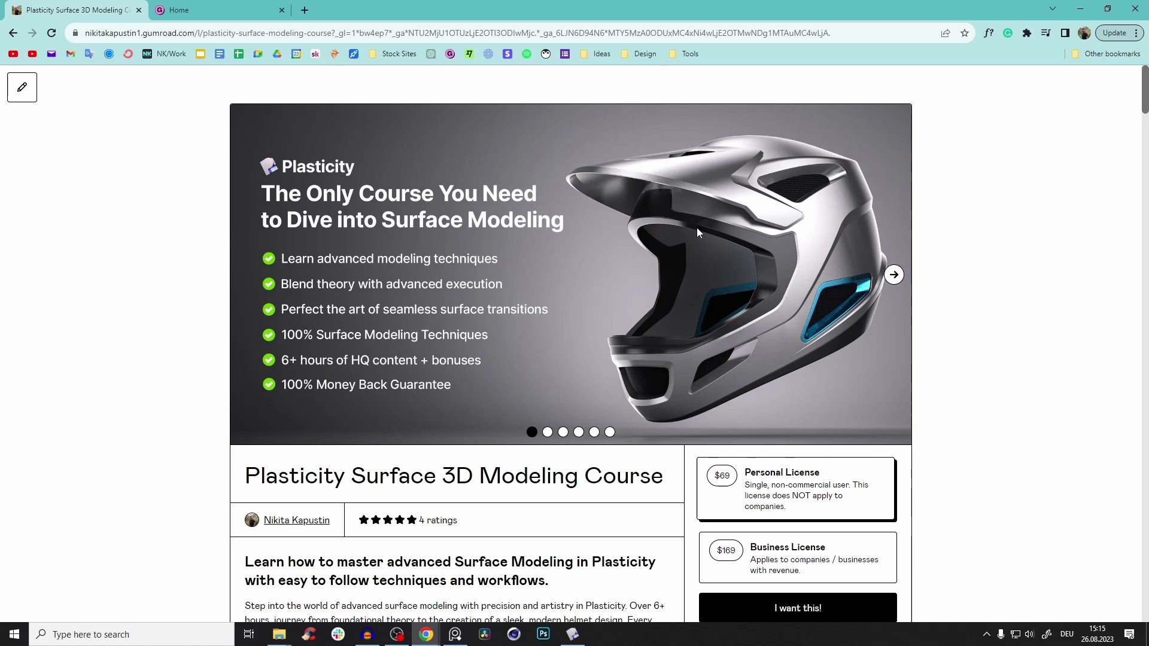
Switch to the browser and review the Plasticity Surface 3D Modeling Course page, from its trailer and course content through the helmet images
scroll(659, 251, down, 6)
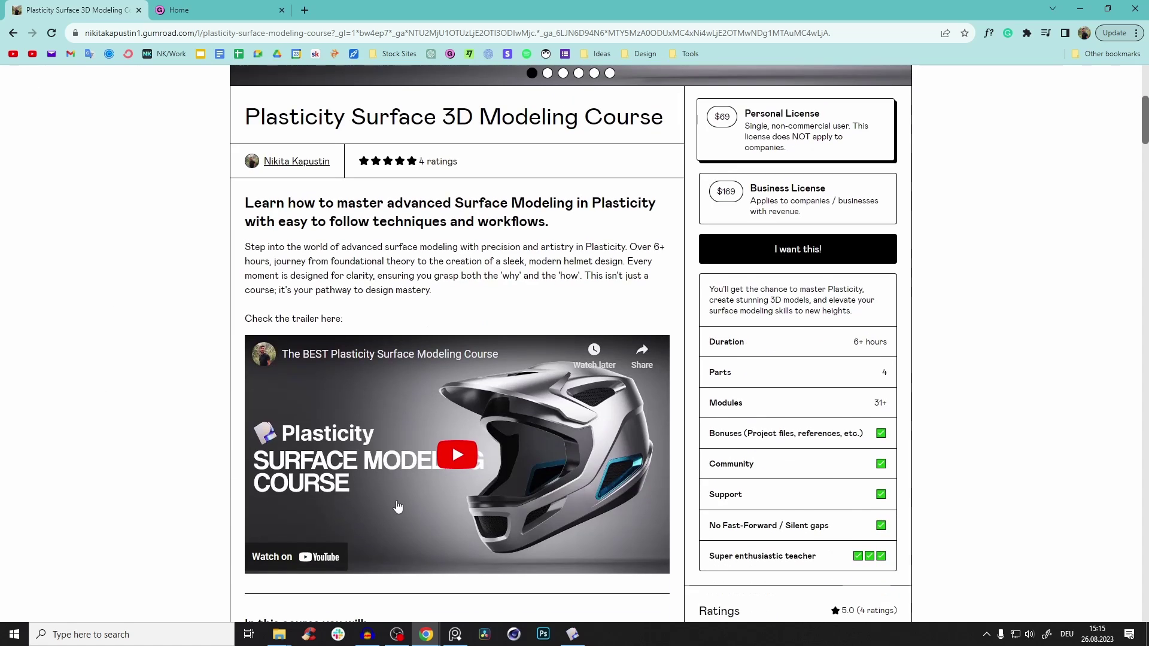
scroll(453, 259, down, 10)
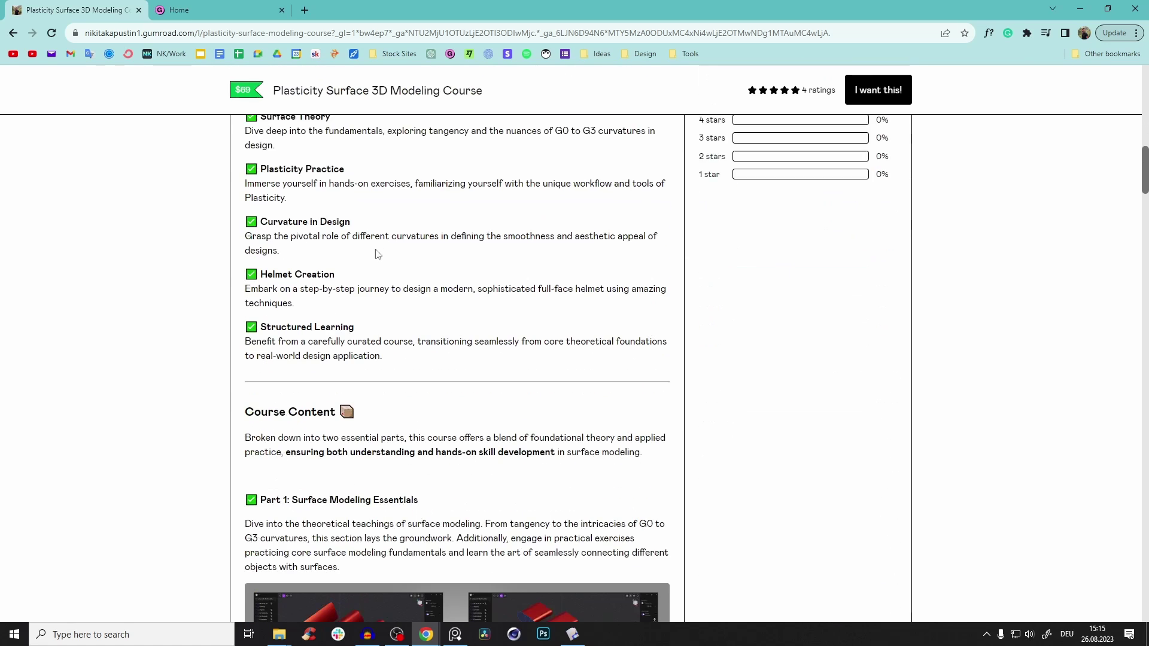
scroll(202, 157, up, 4)
scroll(179, 239, down, 3)
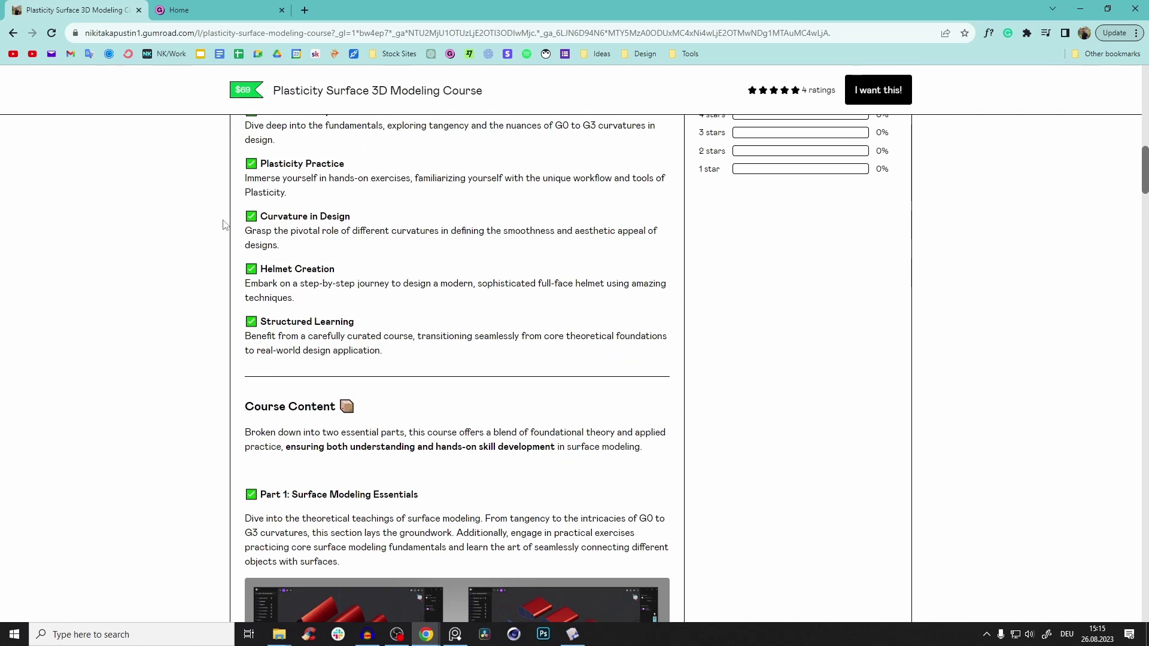
scroll(263, 282, down, 5)
scroll(444, 385, down, 1)
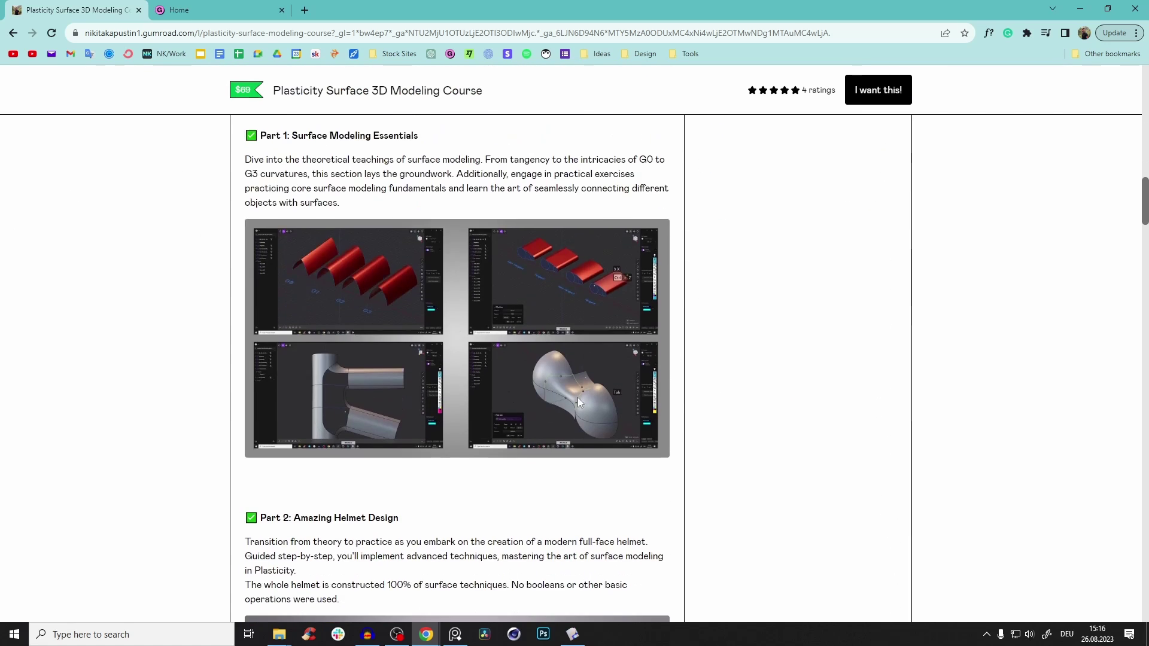
scroll(365, 274, up, 1)
scroll(361, 320, down, 2)
scroll(389, 221, up, 1)
scroll(555, 365, down, 15)
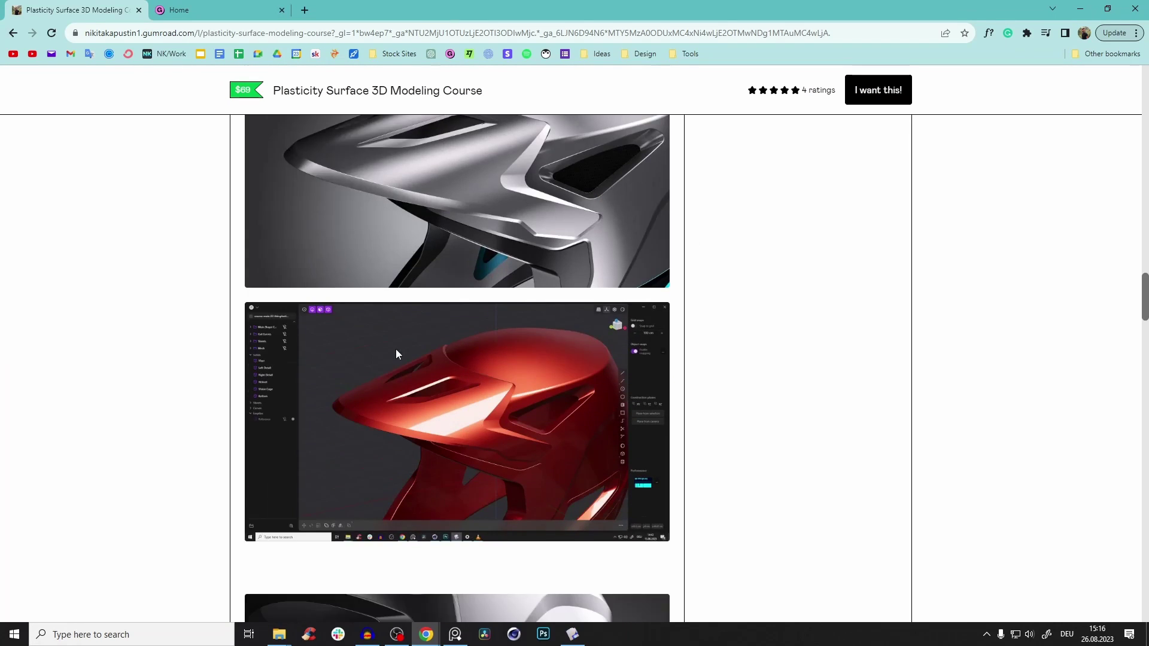
scroll(460, 497, down, 6)
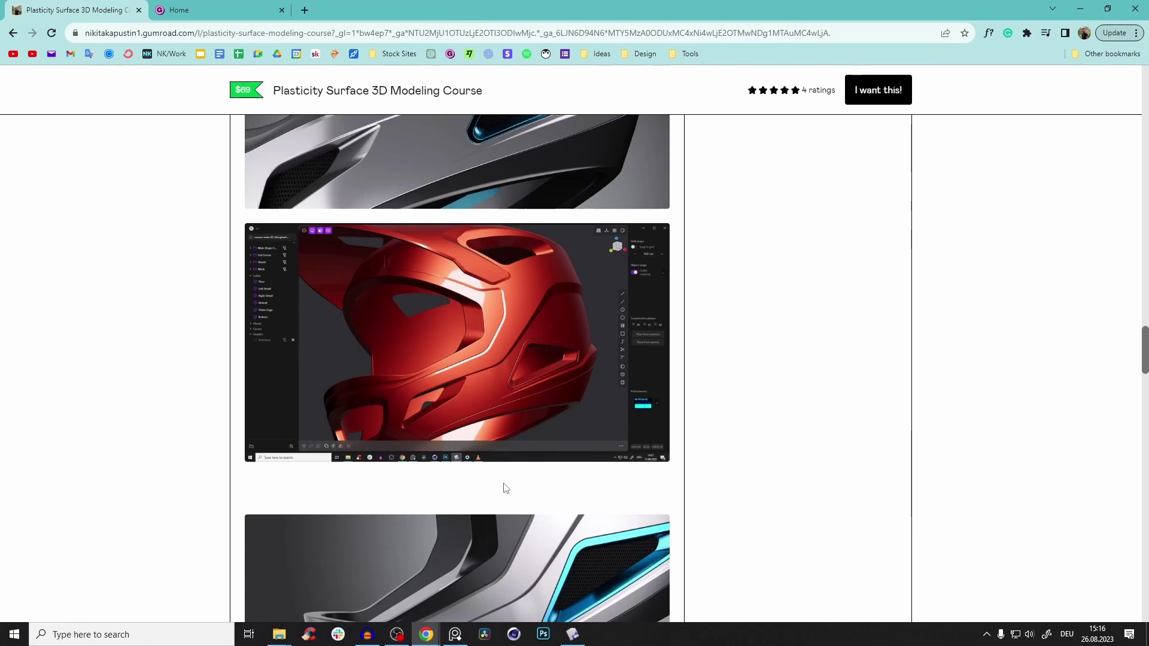
scroll(467, 479, up, 5)
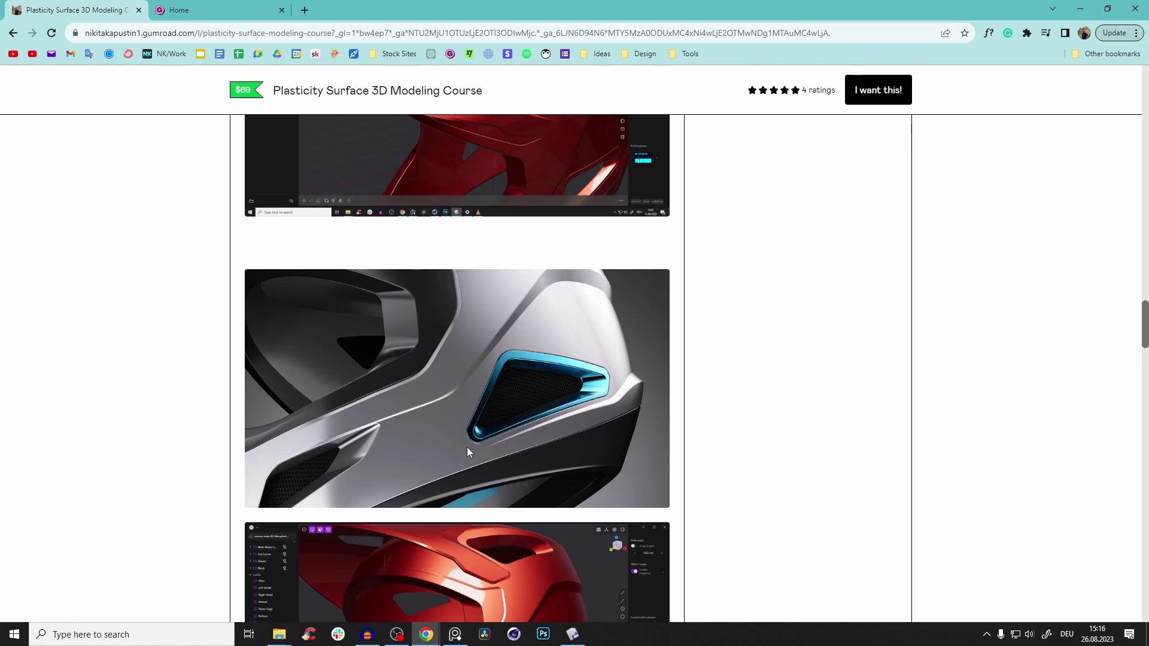
scroll(407, 382, down, 5)
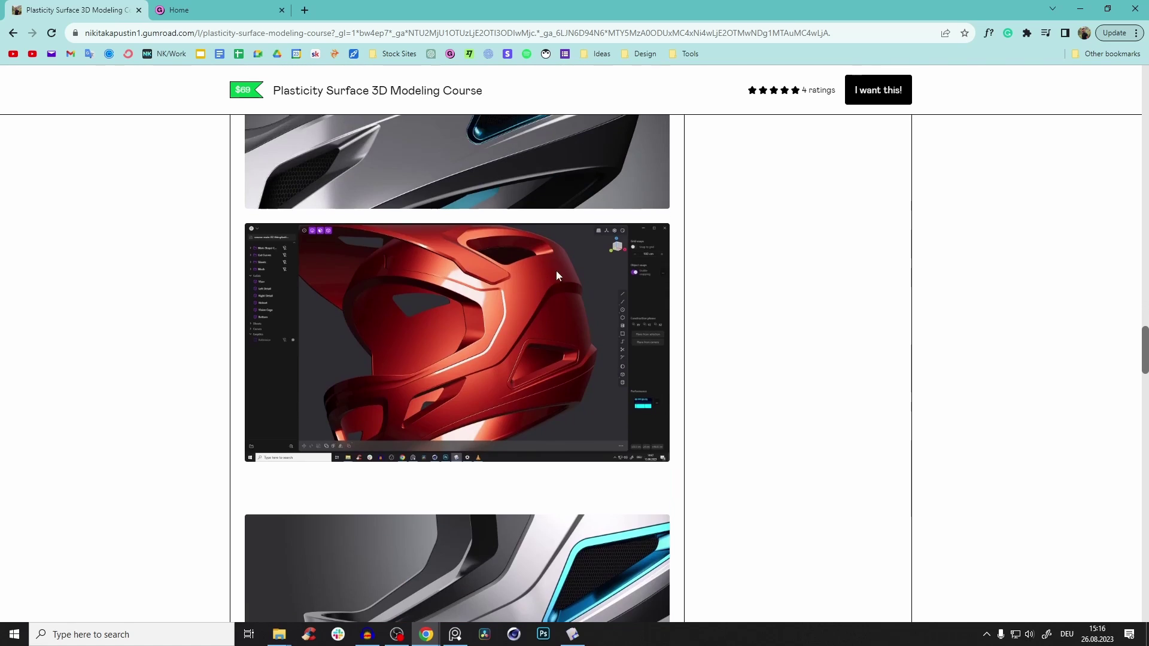
scroll(619, 261, down, 5)
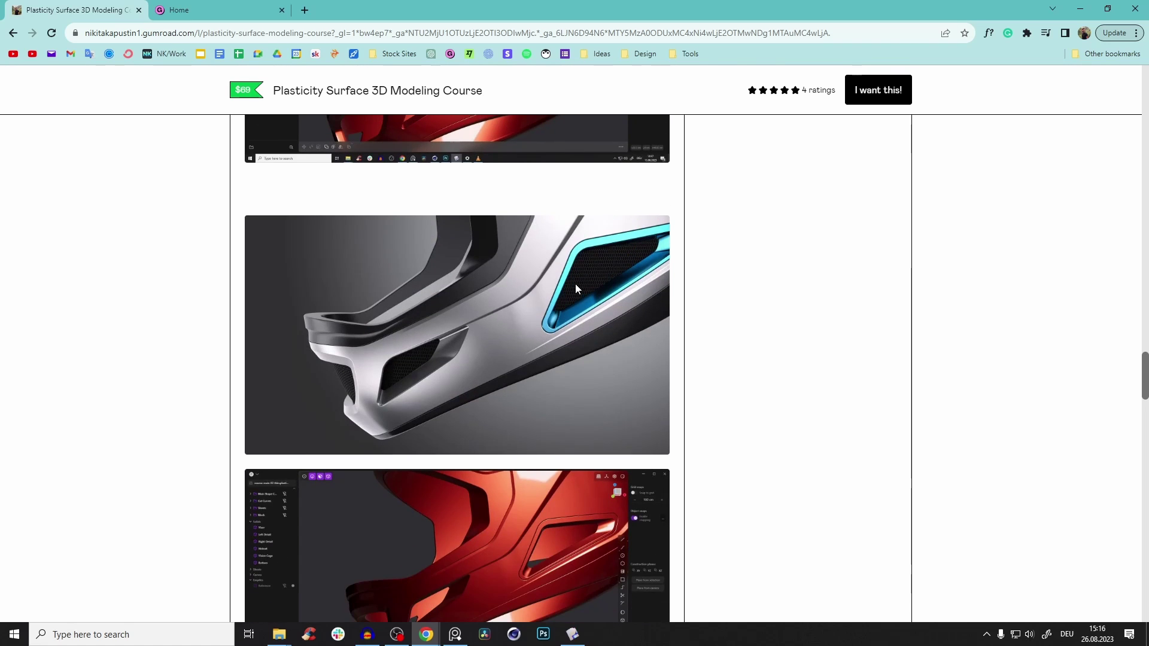
Review the remaining helmet images on the course page and continue past the bonuses to the course modules overview
scroll(575, 283, down, 2)
scroll(518, 335, down, 3)
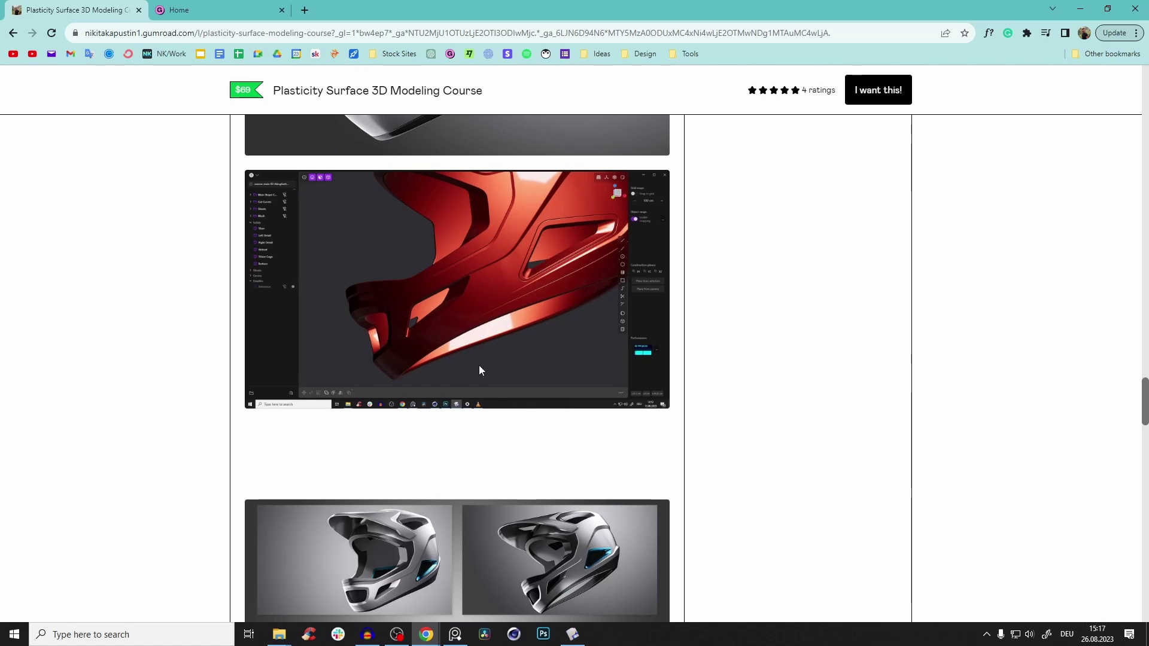
scroll(464, 356, up, 2)
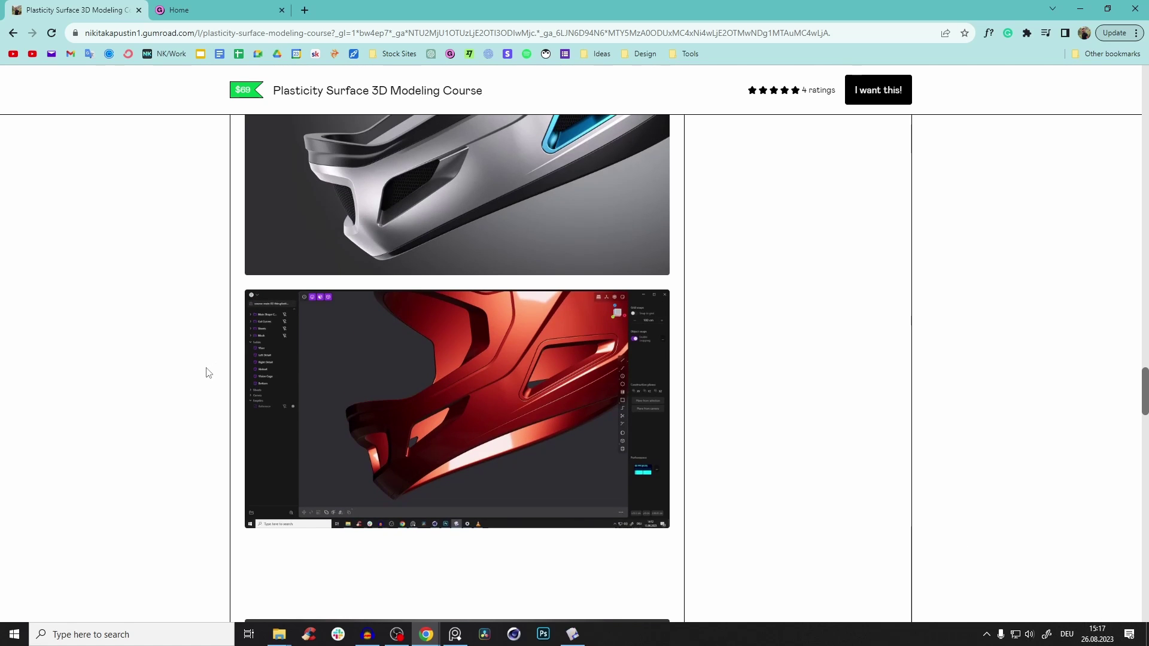
scroll(1147, 506, down, 5)
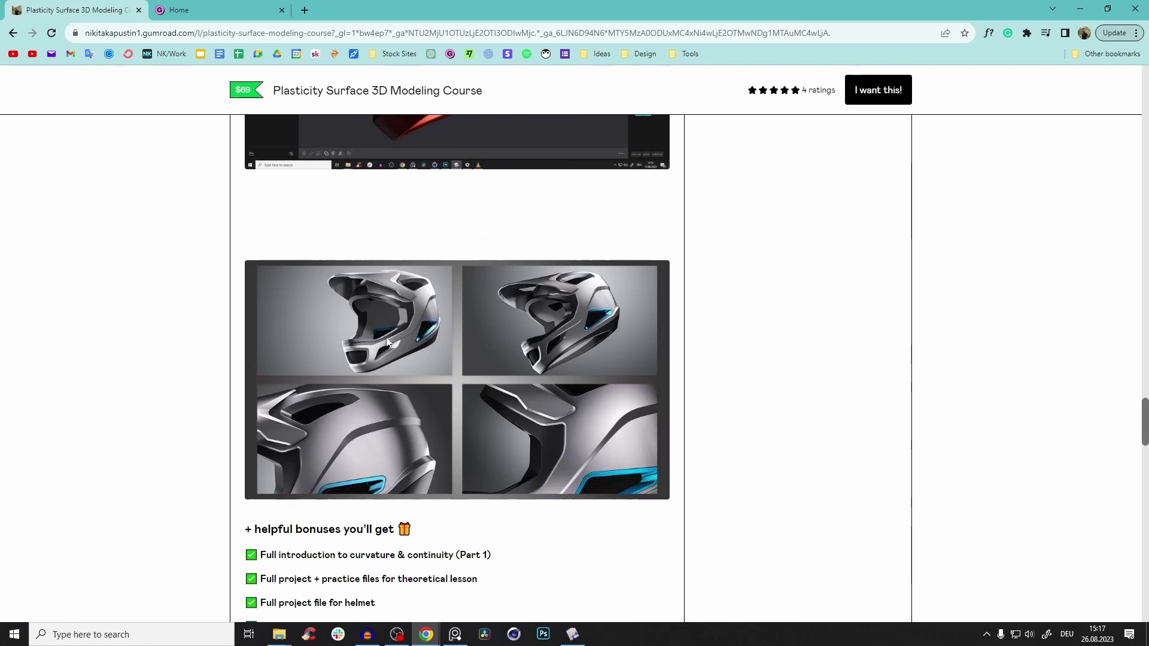
scroll(1147, 506, down, 13)
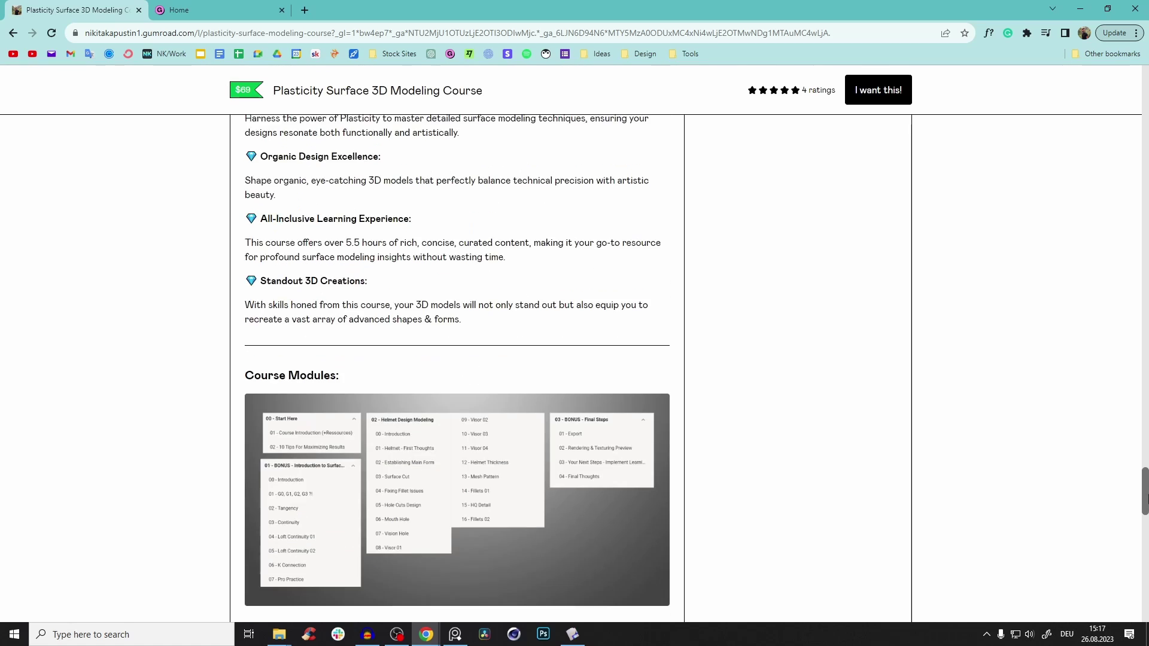
Read the course page from the modules through the FAQ to its end, and return to the "In this course you will" section
scroll(309, 363, up, 7)
scroll(348, 392, down, 10)
scroll(530, 332, down, 6)
scroll(419, 365, up, 2)
scroll(384, 381, down, 3)
scroll(383, 382, down, 4)
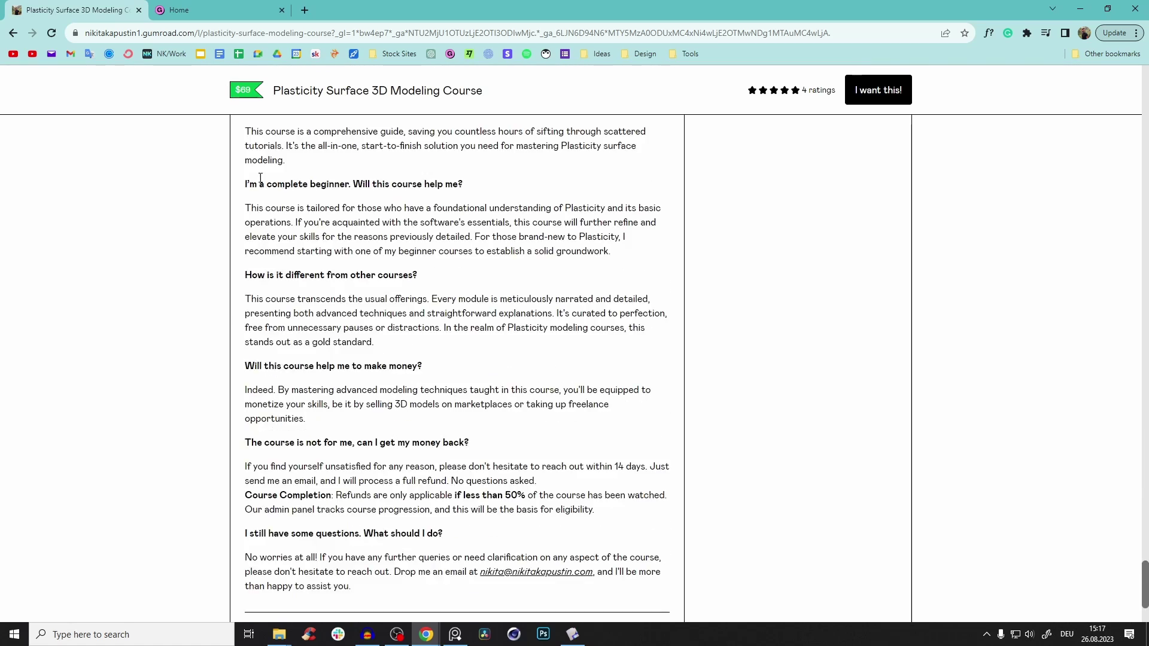
scroll(384, 382, up, 2)
drag(243, 206, 498, 361)
click(498, 361)
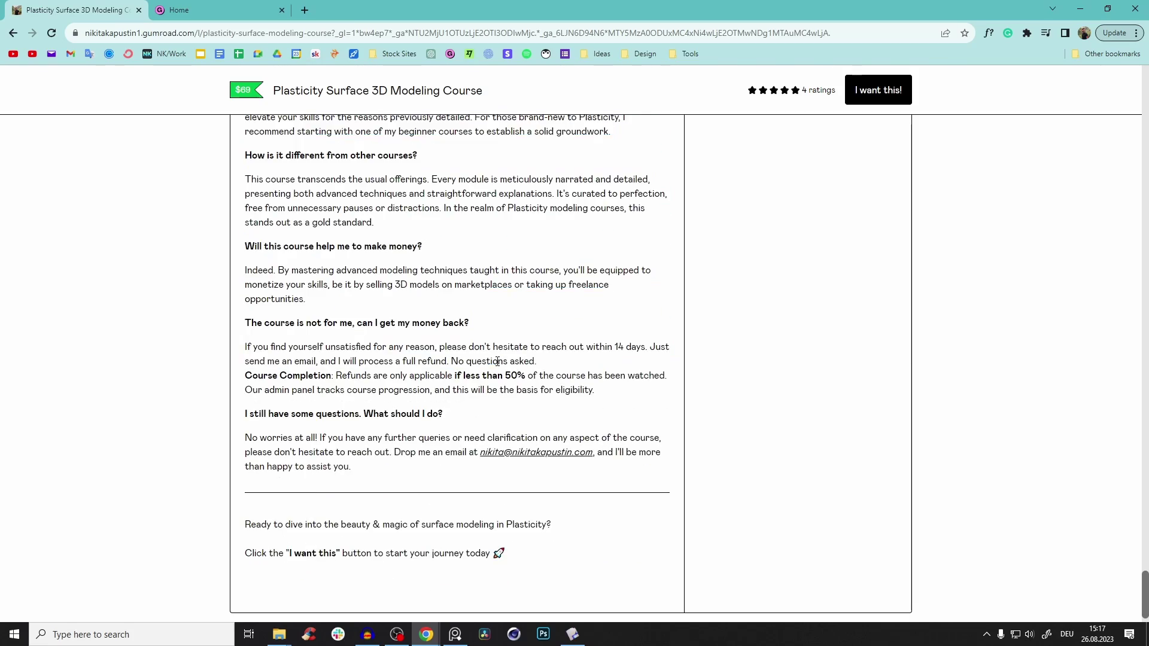
scroll(498, 361, up, 15)
scroll(497, 360, up, 15)
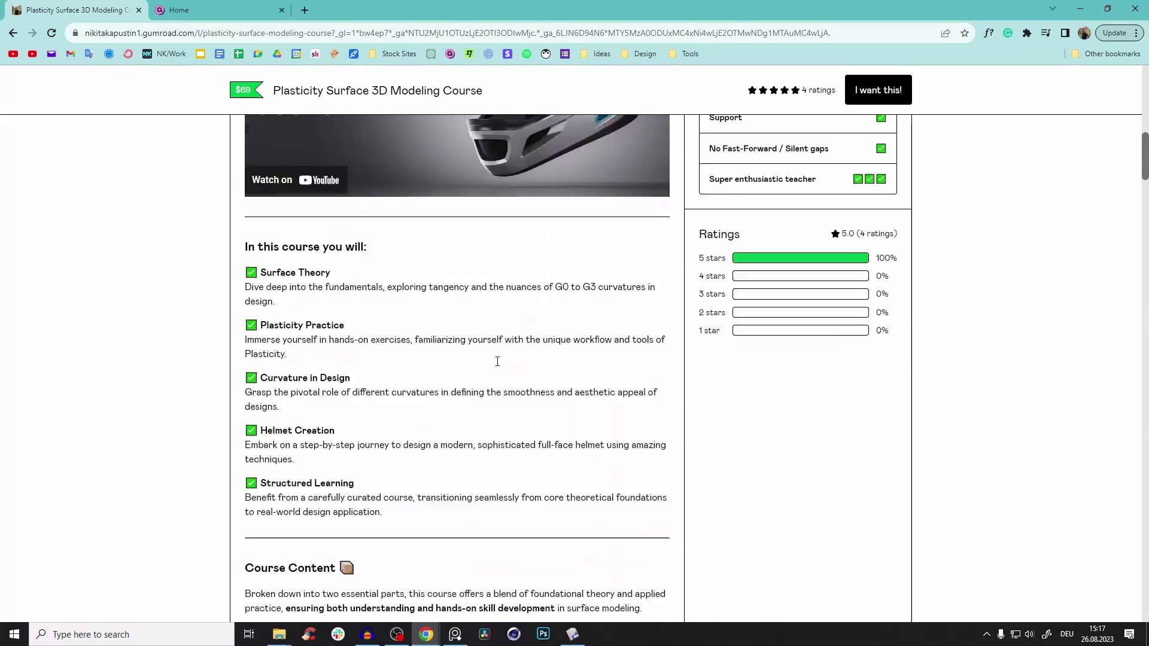
Switch back to Plasticity and examine the side vent cutout of the helmet surface with and without edges displayed
click(1072, 6)
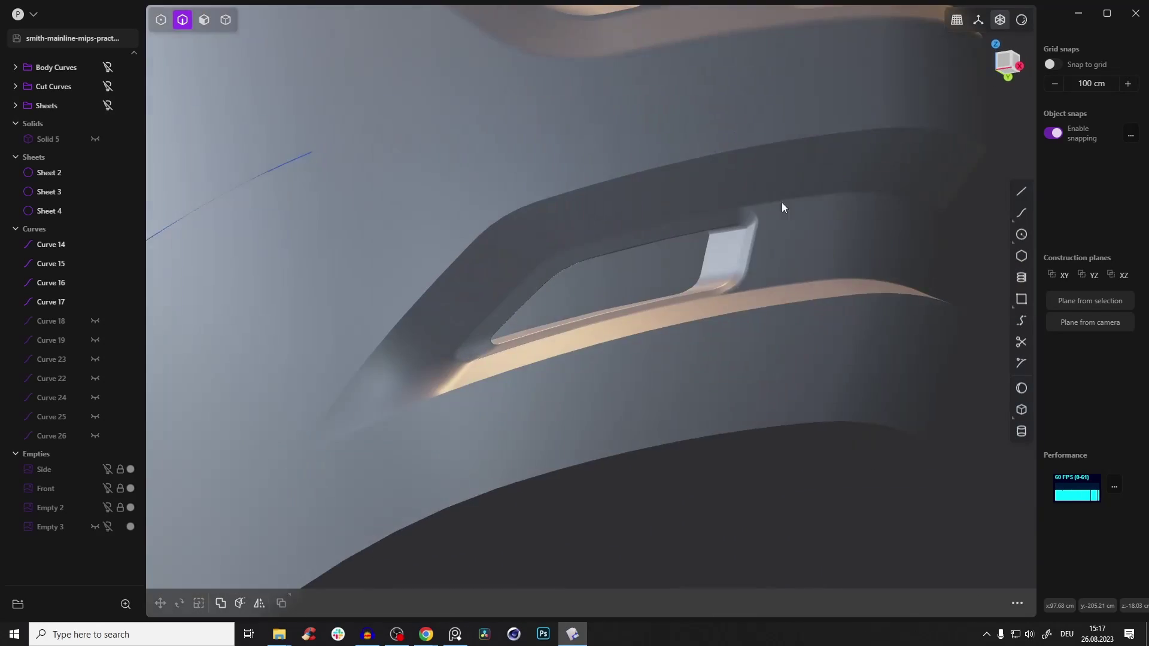
key(e)
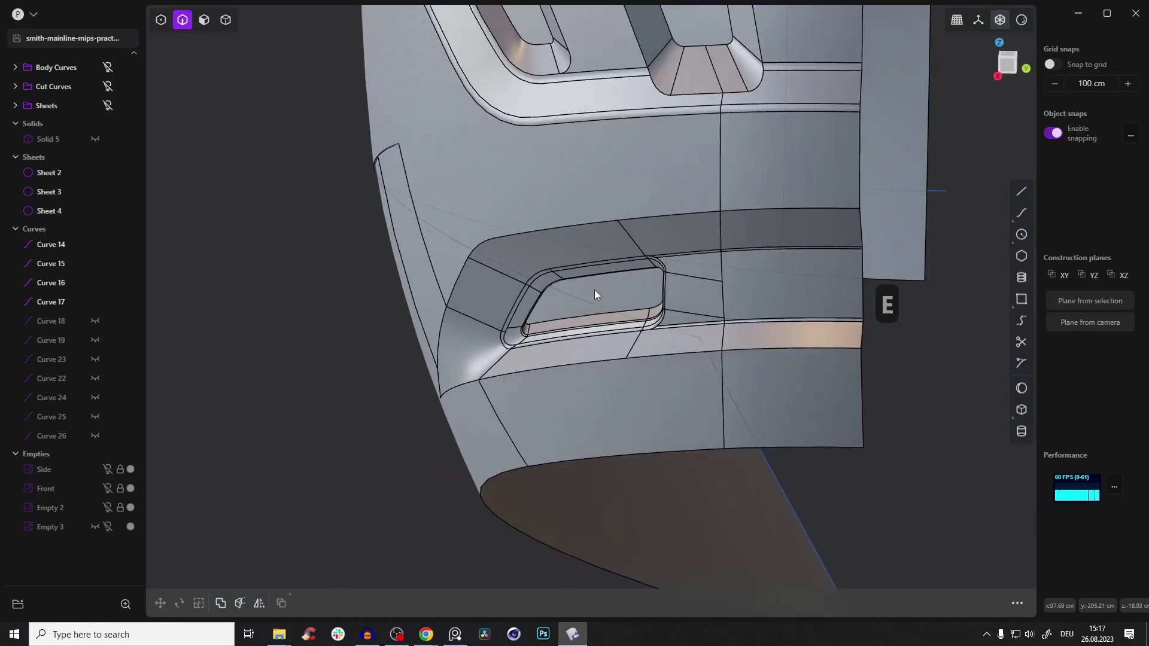
key(e)
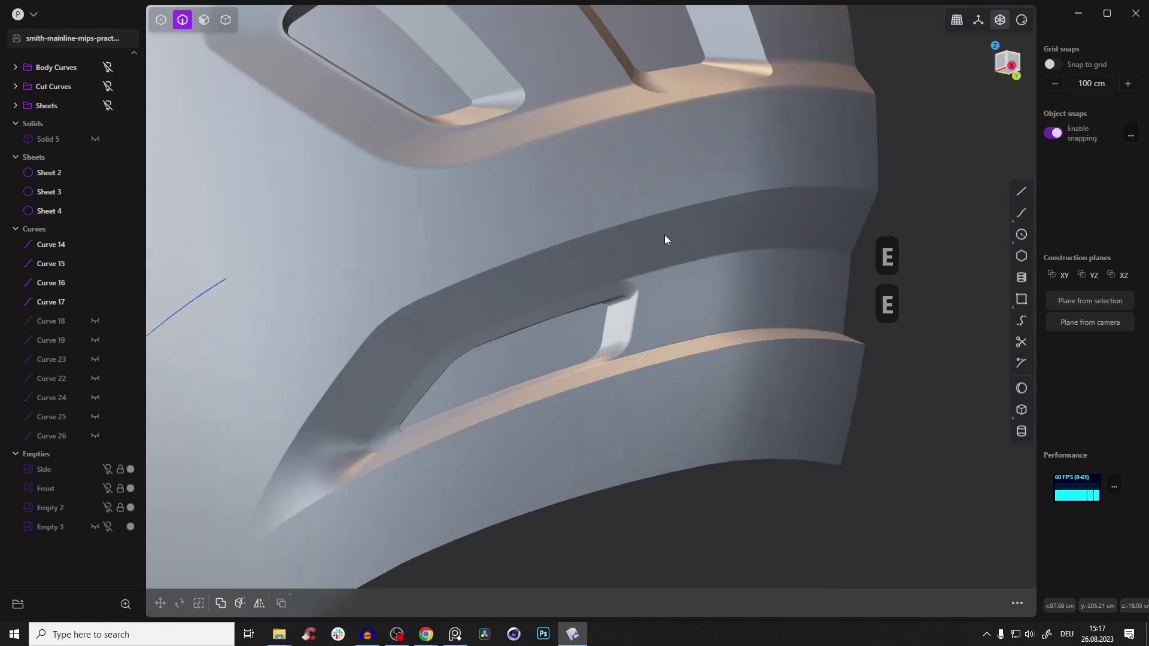